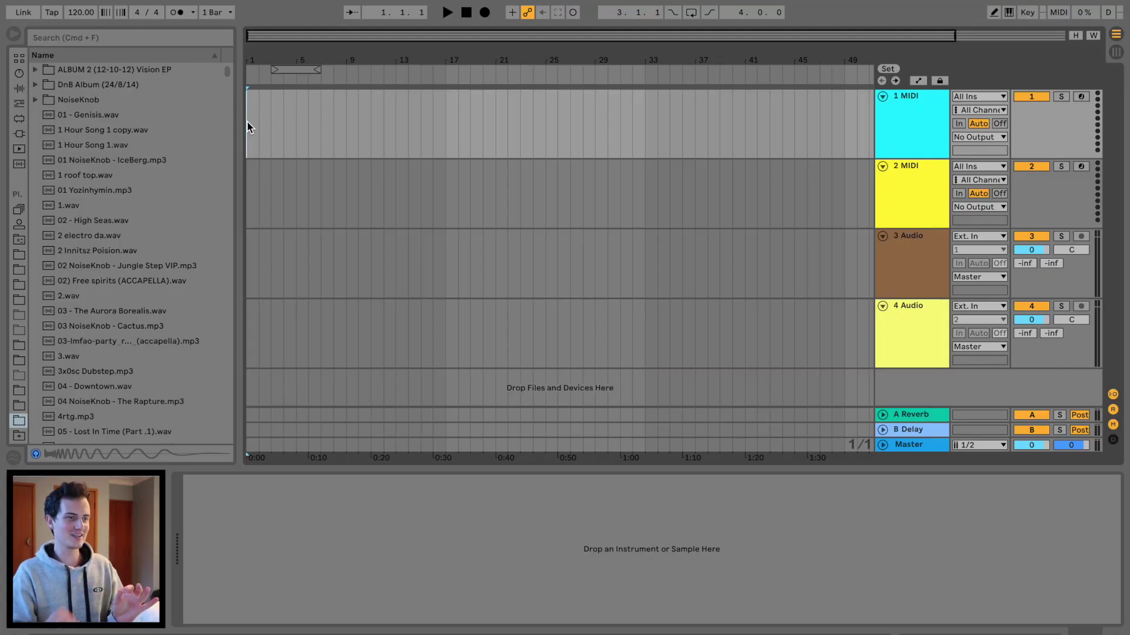
scroll(130, 209, "down", 15)
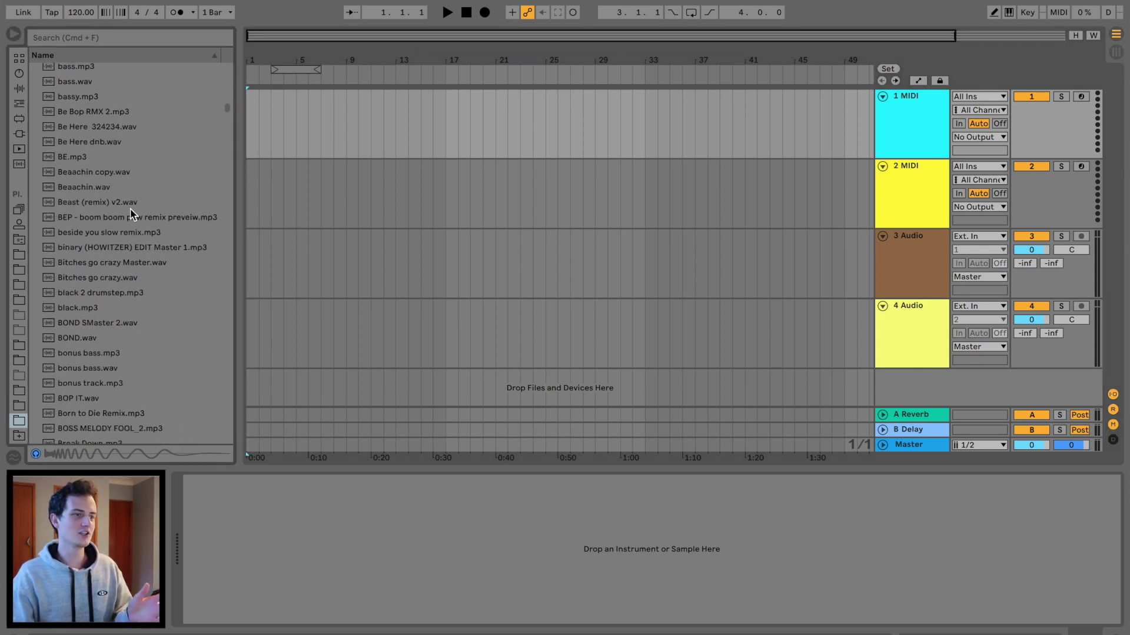
scroll(130, 208, "down", 20)
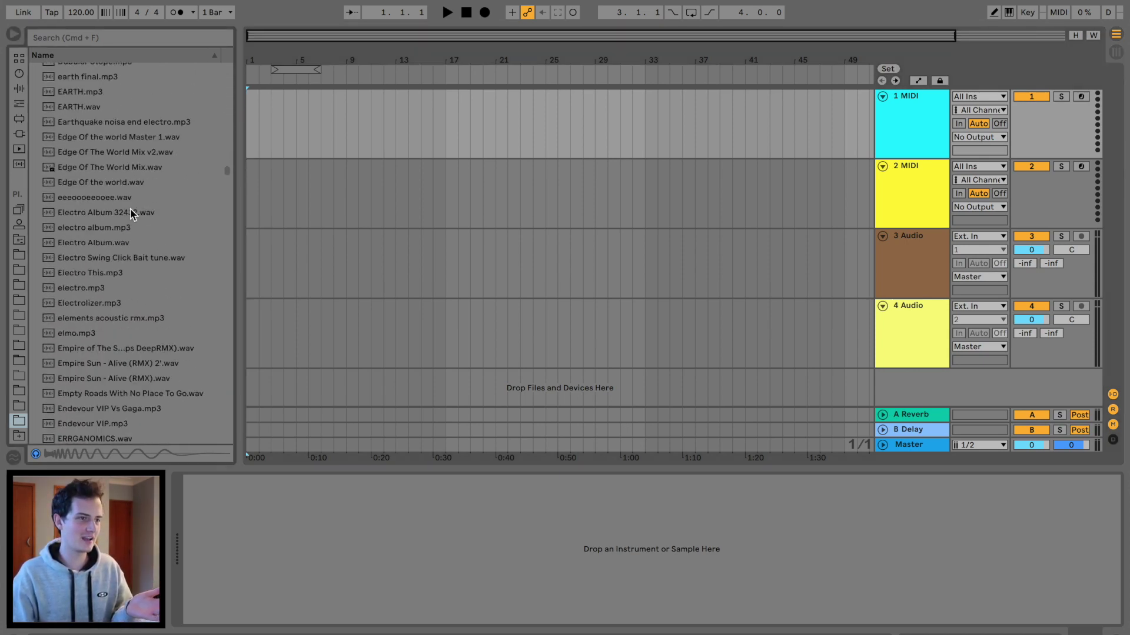
scroll(130, 210, "down", 10)
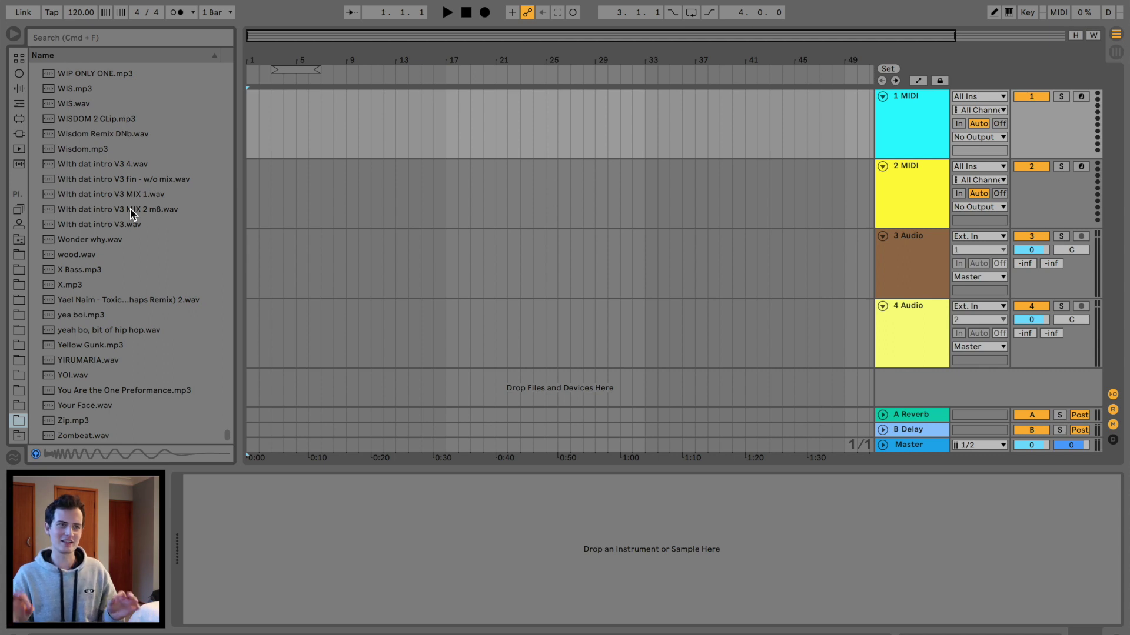
scroll(408, 122, "up", 3)
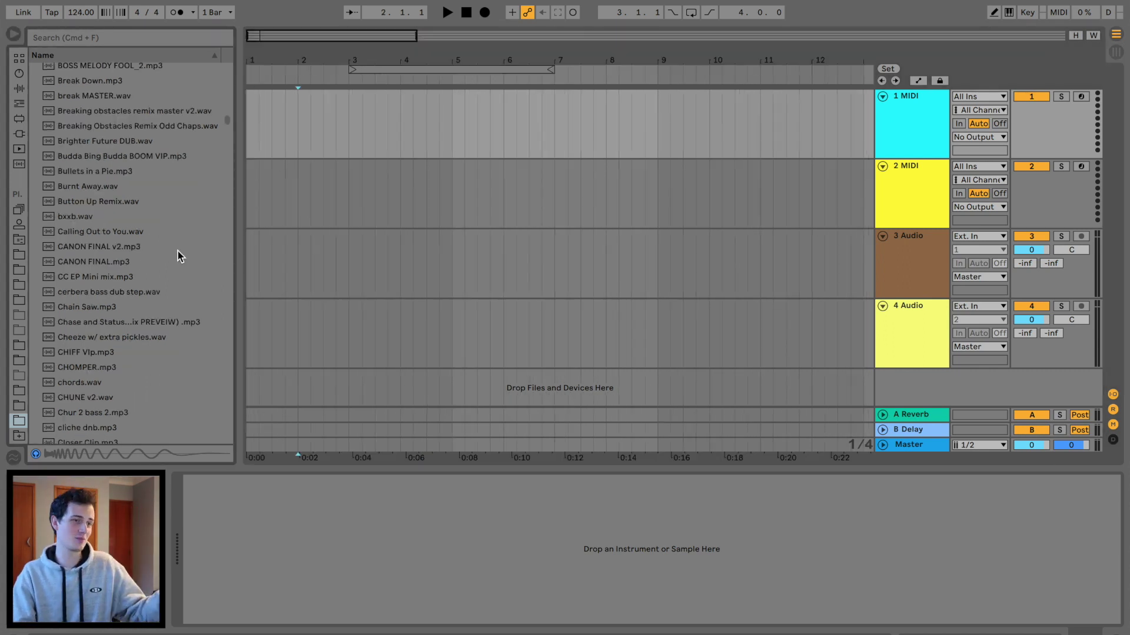
scroll(178, 250, "down", 2)
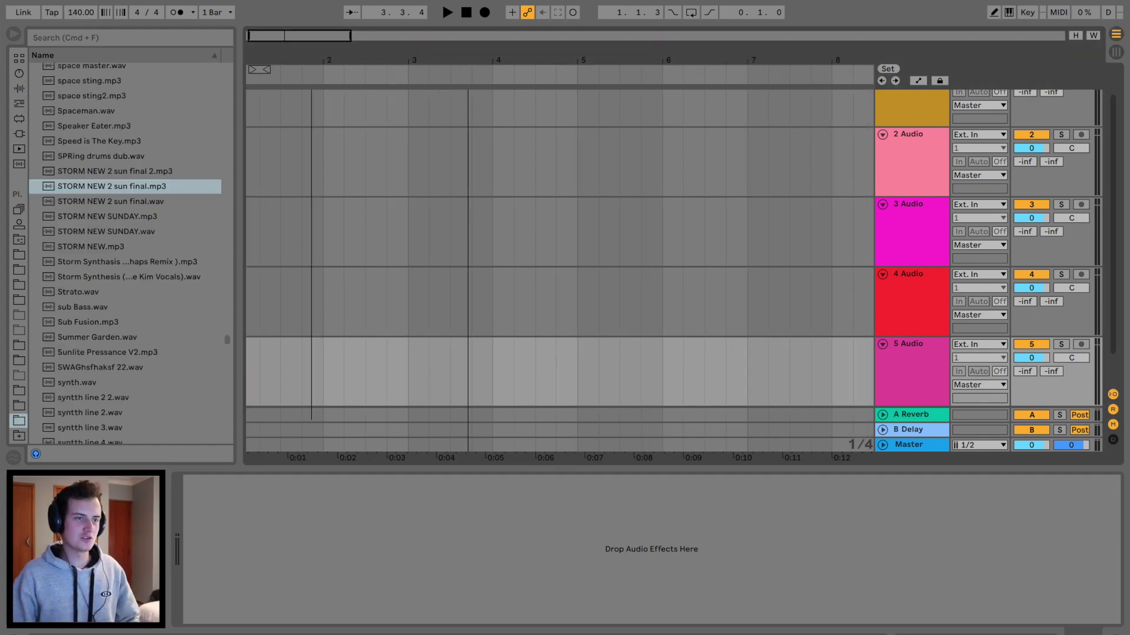
key("plus")
key("plus")
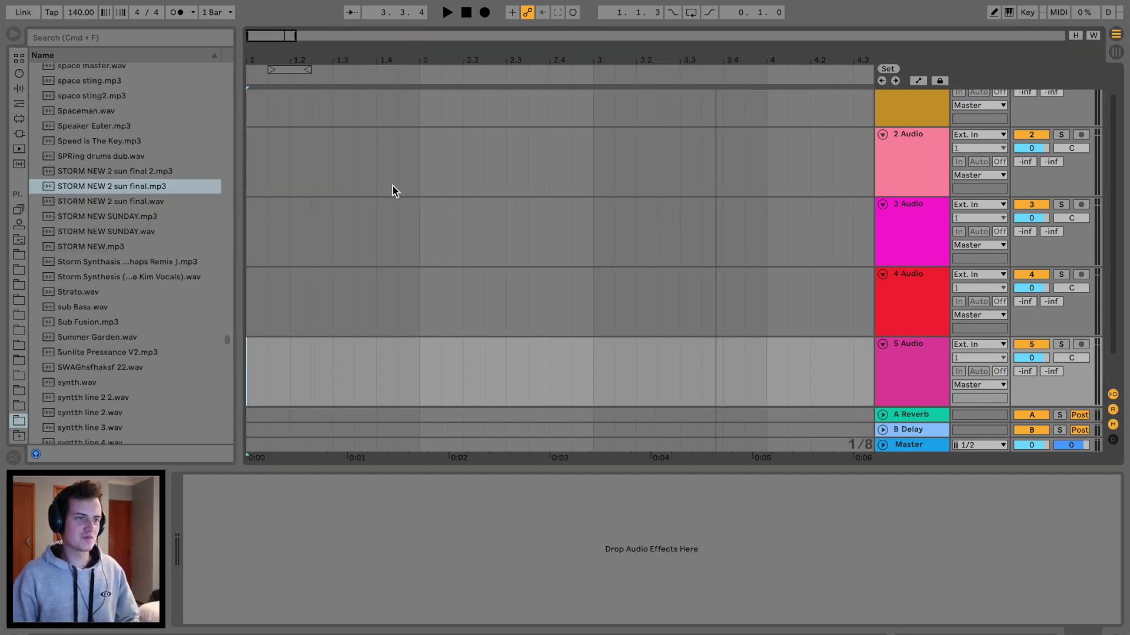
scroll(393, 186, "up", 1)
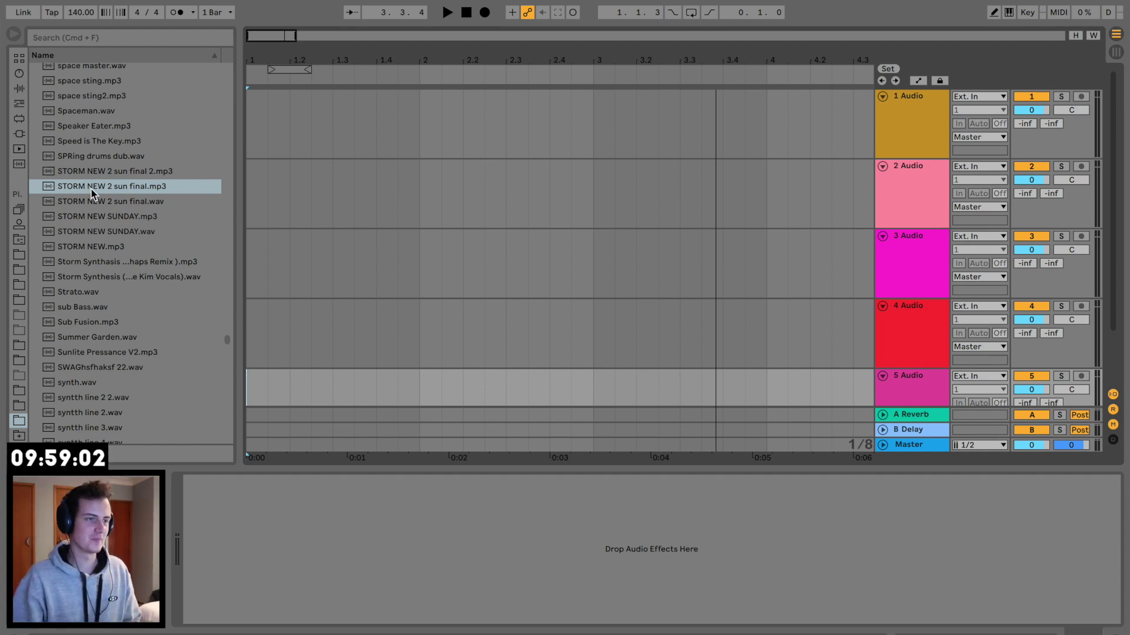
Preview candidate sounds in the song folder, including Sub Fusion.mp3, SWAGhsfhaksf 22.wav and the syntth line files.
left_click(139, 277)
scroll(147, 257, "down", 2)
left_click(136, 248)
scroll(124, 244, "down", 2)
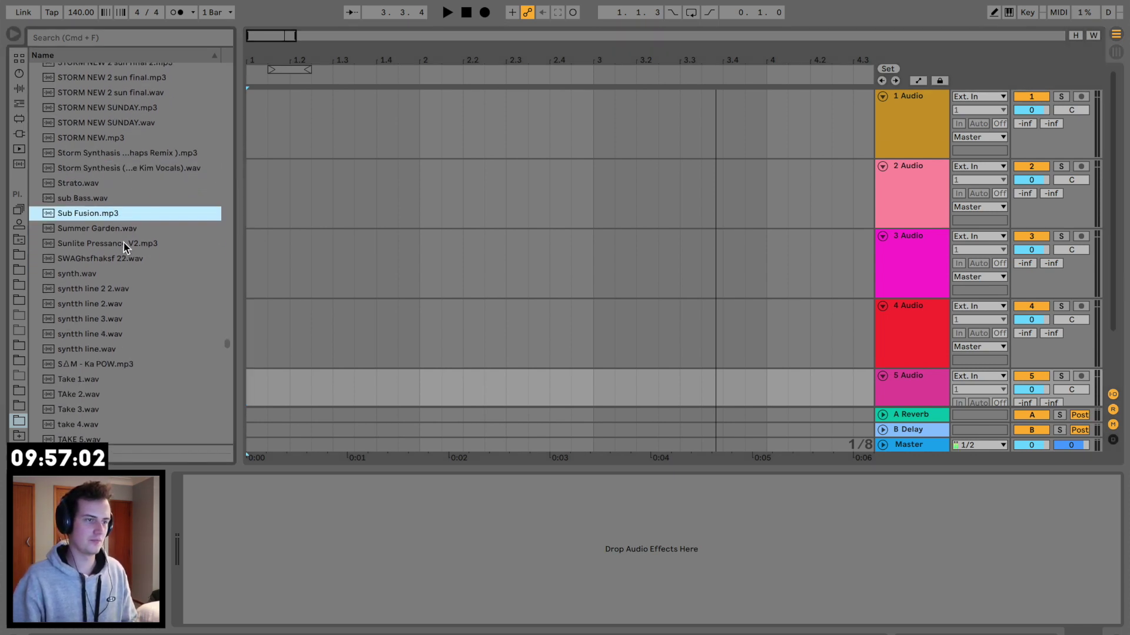
left_click(114, 259)
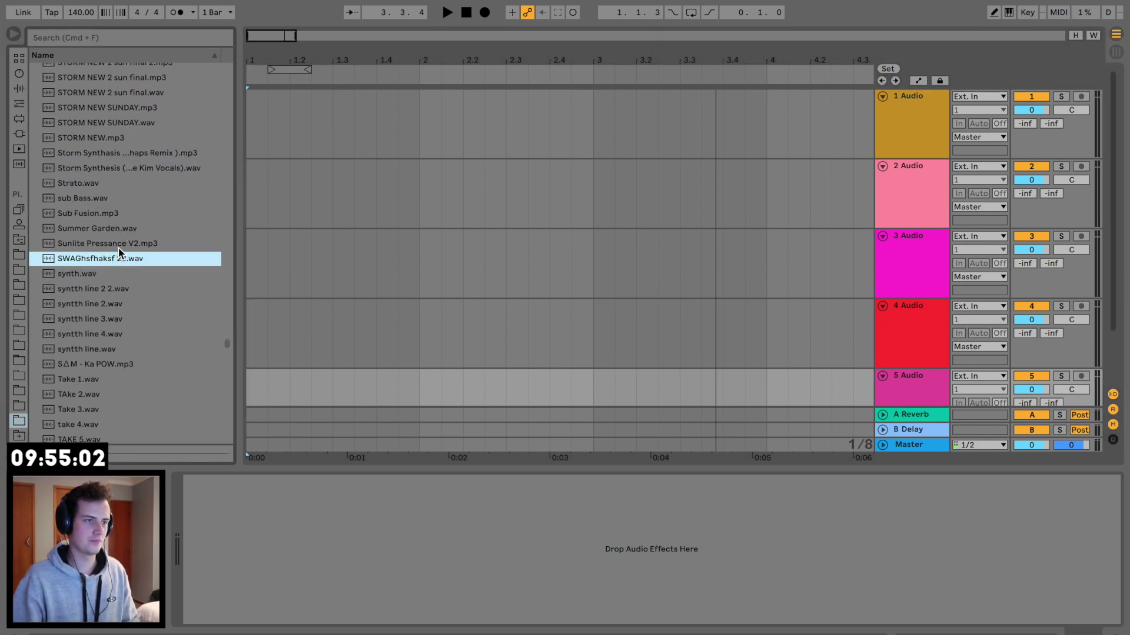
scroll(119, 247, "down", 3)
left_click(111, 241)
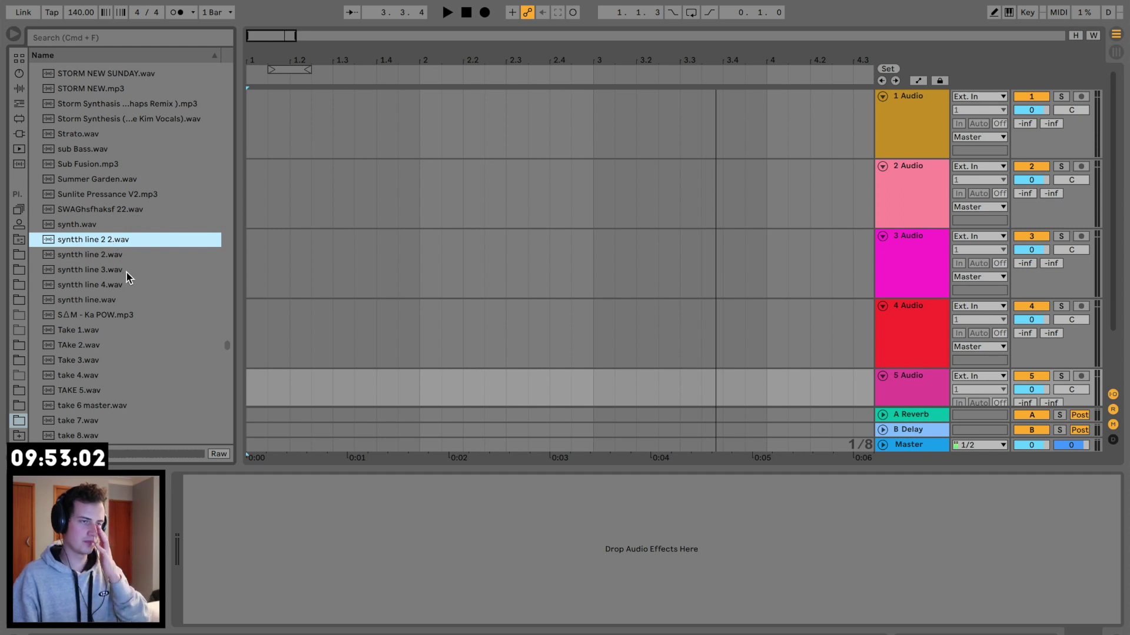
left_click(124, 256)
left_click(122, 282)
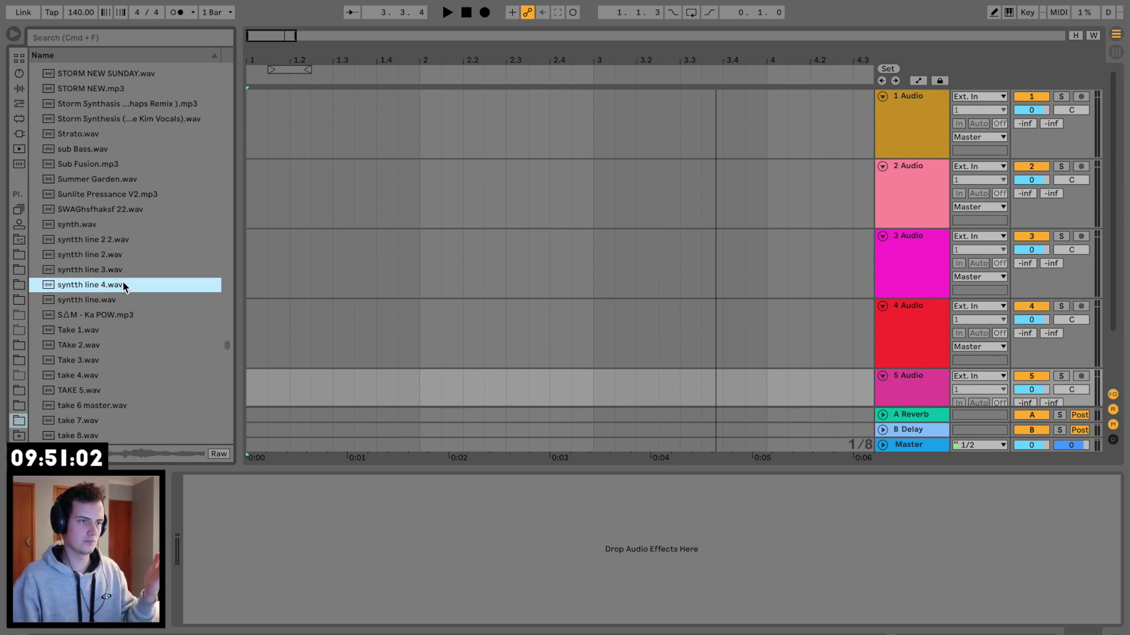
left_click(122, 298)
Preview several of the take files and other songs earlier in the folder to find source material.
scroll(129, 285, "down", 7)
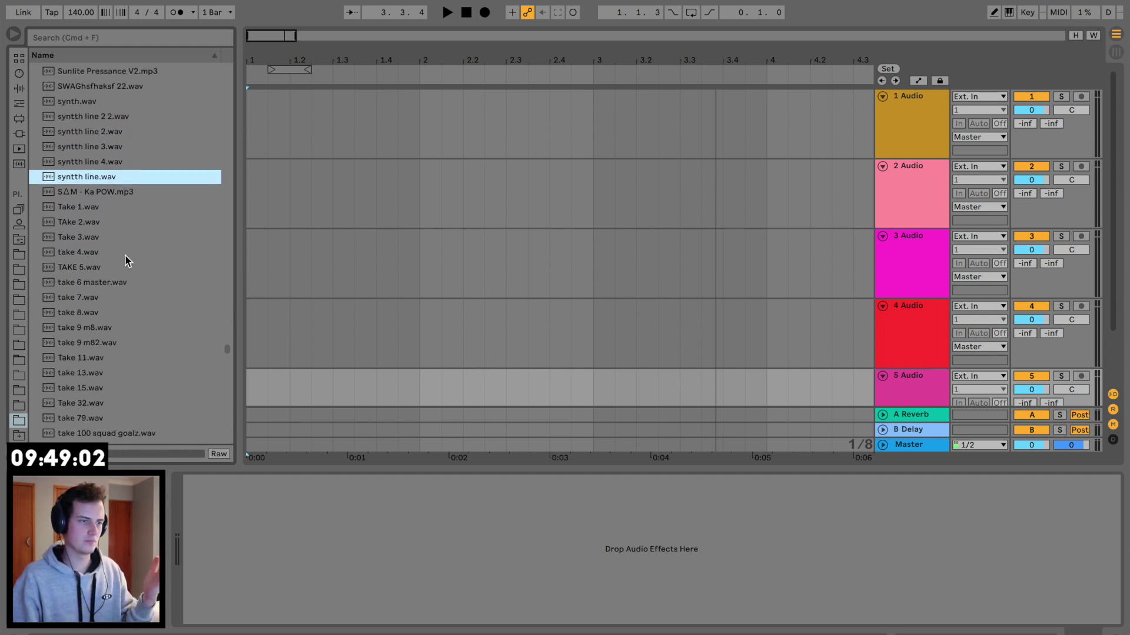
left_click(125, 253)
left_click(120, 273)
left_click(123, 293)
scroll(125, 277, "up", 15)
left_click(126, 266)
scroll(125, 265, "up", 11)
left_click(126, 264)
scroll(126, 265, "up", 8)
left_click(126, 265)
scroll(127, 266, "up", 6)
left_click(126, 265)
Place Showtek - Hero (NoiseKnob Remix).mp3 on the first audio track at bar 1 and play it.
left_click(129, 370)
left_click_drag(129, 370, 255, 143)
key("space")
double_click(287, 96)
key("space")
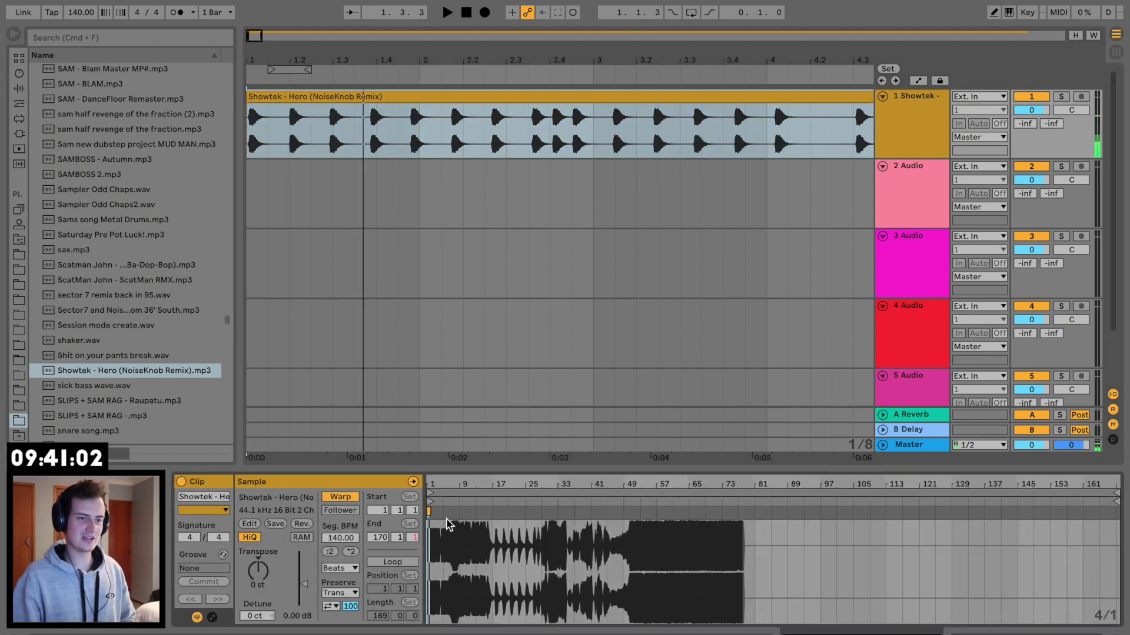
Turn off warping for the Showtek clip and split it just after its first drum hit.
mouse_move(256, 52)
left_mouse_down()
mouse_move(257, 95)
mouse_move(274, 97)
left_mouse_up()
left_click(532, 126)
key("super+e")
left_click_drag(568, 56, 567, 35)
left_click(318, 96)
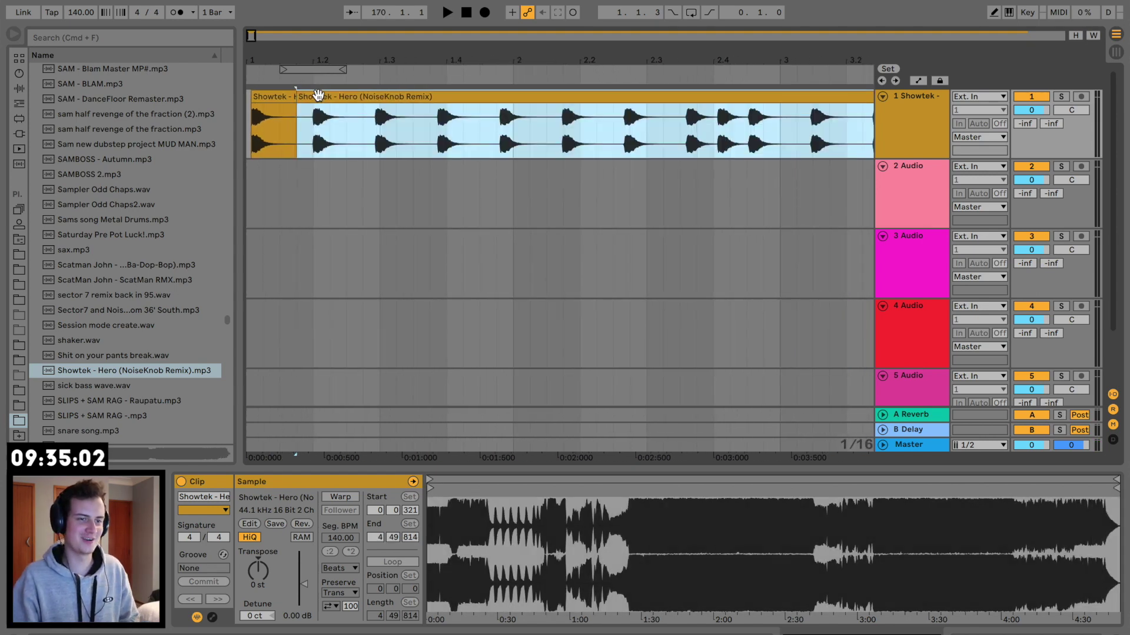
Move the sample start of the second Showtek clip to about 1:10 and play it back.
left_click_drag(440, 518, 443, 594)
key("space")
mouse_move(441, 490)
left_mouse_down()
mouse_move(851, 500)
mouse_move(996, 488)
mouse_move(1016, 503)
mouse_move(585, 509)
mouse_move(559, 499)
mouse_move(568, 488)
mouse_move(1001, 501)
mouse_move(1048, 490)
mouse_move(936, 489)
left_mouse_up()
key("space")
key("space")
key("space")
key("space")
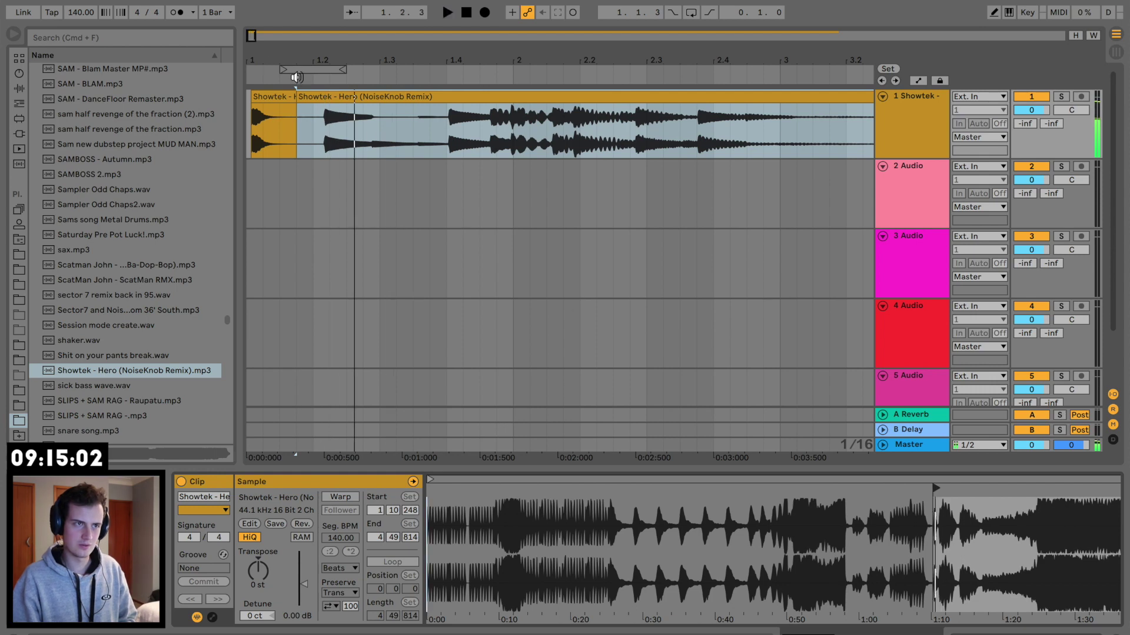
Trim the second Showtek clip to a single hit ending at beat 1.3, delete the remainder and add a fade-out.
mouse_move(289, 72)
left_mouse_down()
mouse_move(301, 87)
mouse_move(397, 97)
left_mouse_up()
left_click(498, 143)
key("super+e")
left_click(516, 108)
key("Delete")
left_click(494, 109)
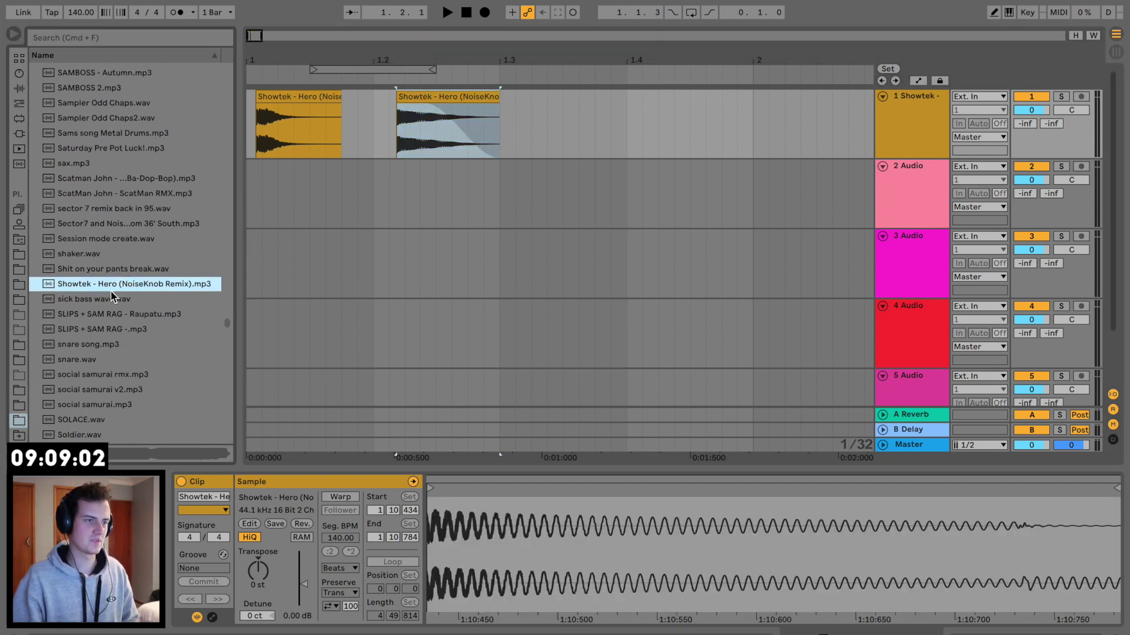
Place REVOLUTION.mp3 on the second audio track shortly after the start of bar 1 and solo that track.
left_click(98, 301)
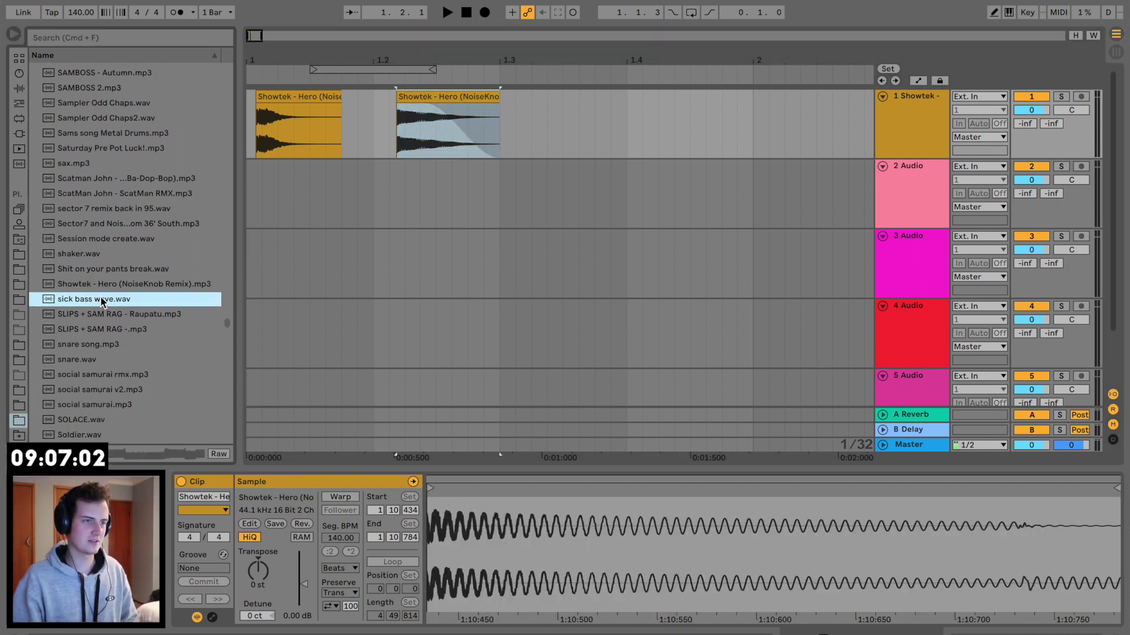
scroll(100, 299, "up", 10)
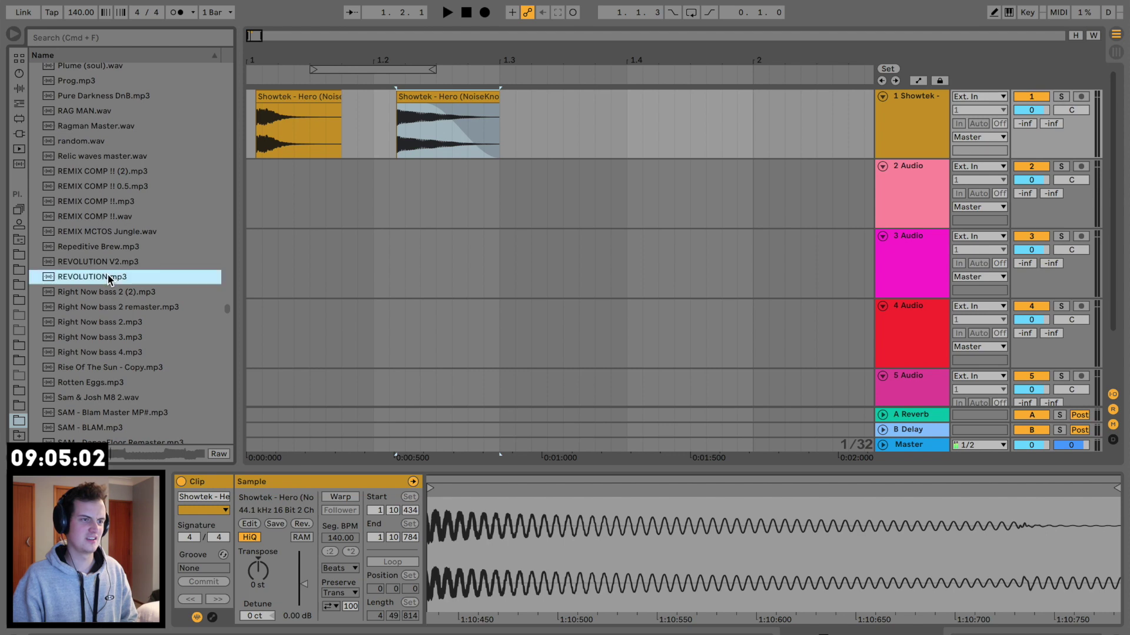
left_click_drag(86, 277, 279, 185)
left_click_drag(440, 507, 444, 529)
key("space")
left_click_drag(434, 487, 866, 524)
left_click(1061, 167)
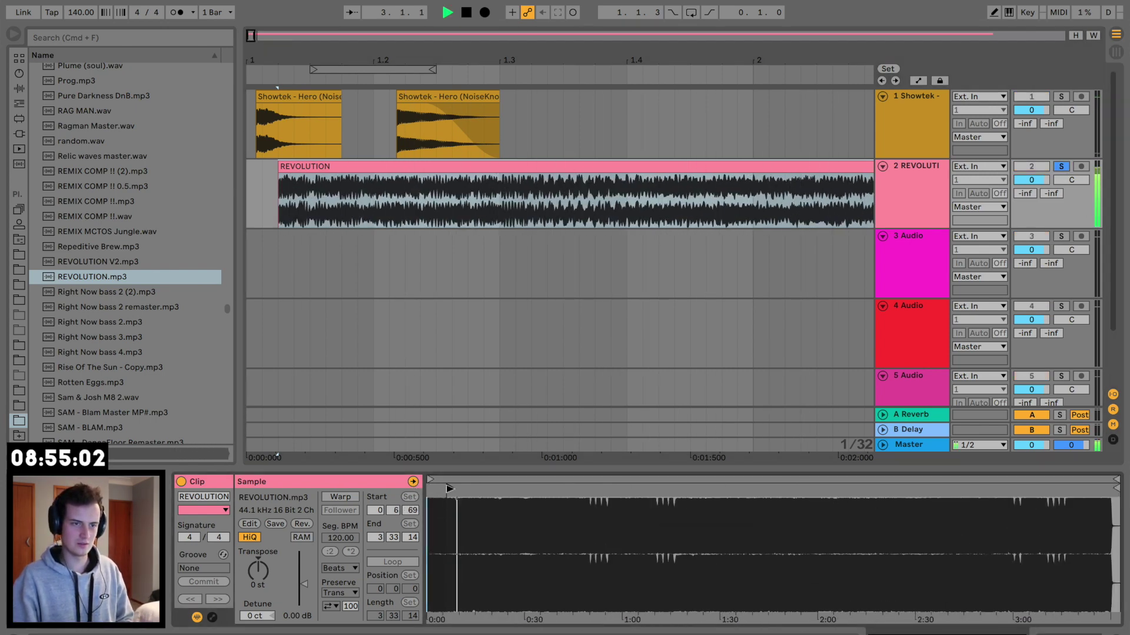
Set the REVOLUTION clip's sample start to about 0:52 and split the clip at beat 1.2.
left_click_drag(450, 487, 598, 490)
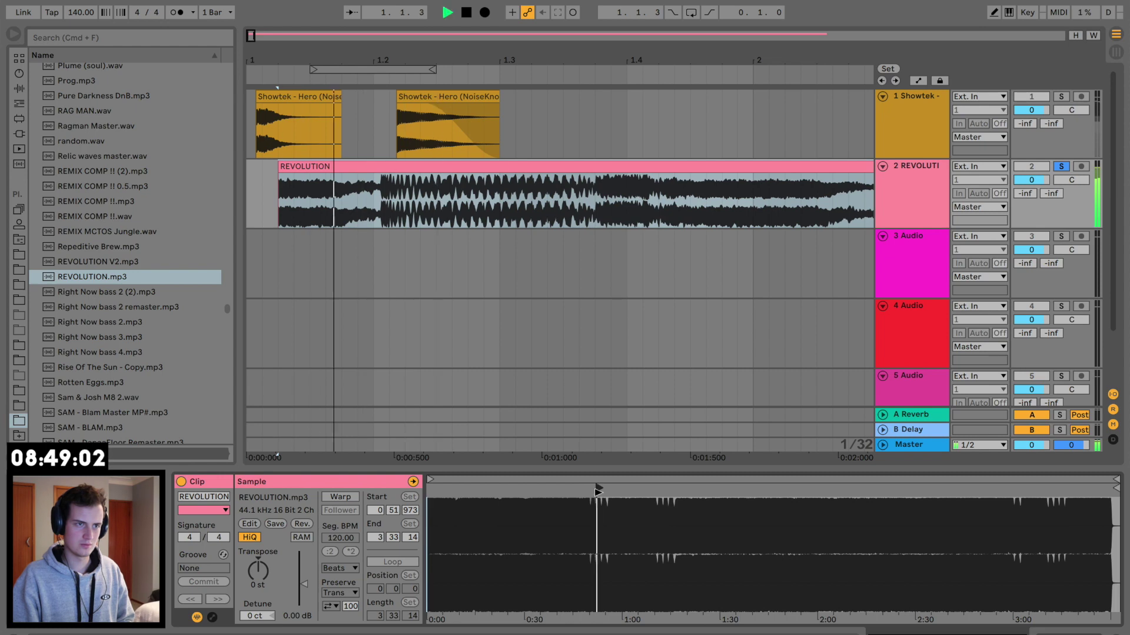
left_click(379, 210)
key("space")
key("super+e")
left_click(386, 168)
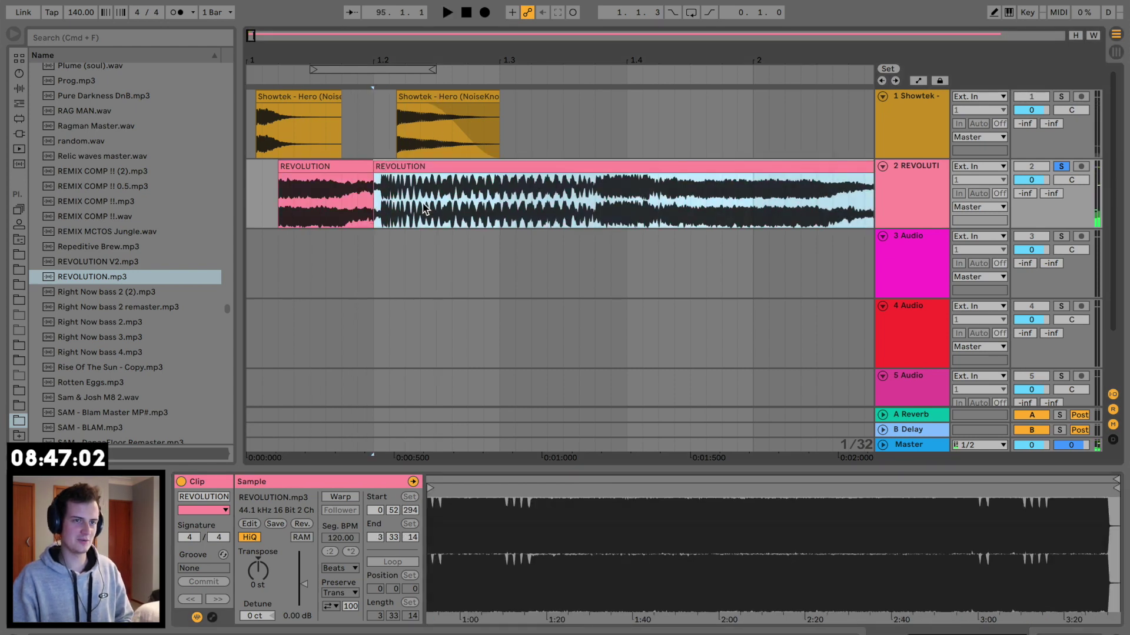
Audition the second REVOLUTION clip from about 3:07 onward and delete that clip.
left_click_drag(430, 487, 1013, 501)
key("space")
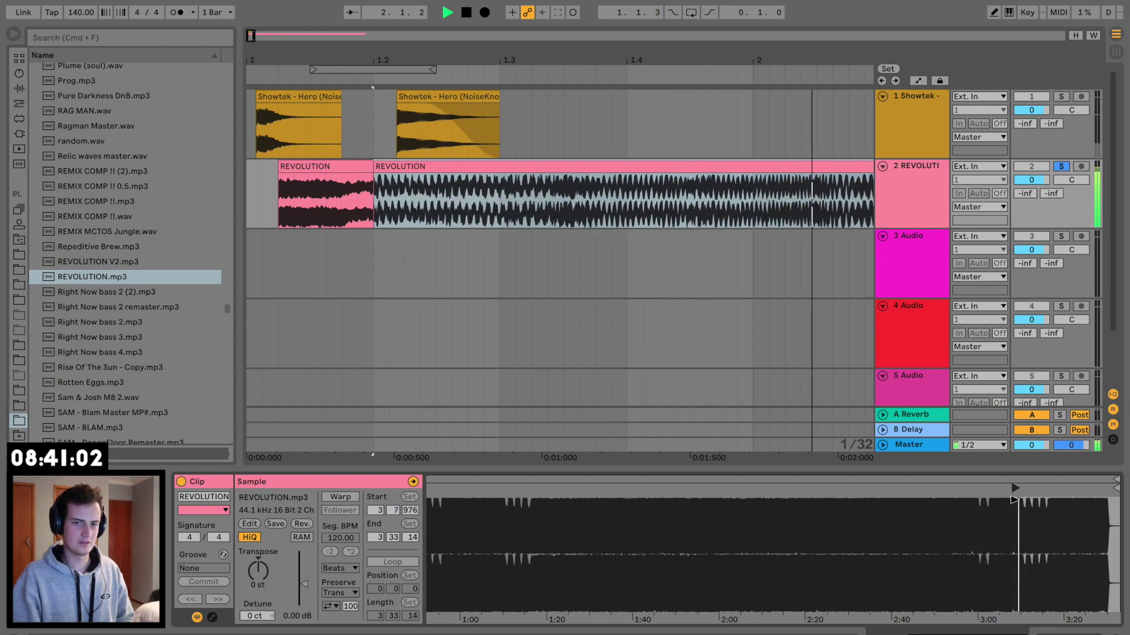
left_click_drag(1015, 500, 1042, 501)
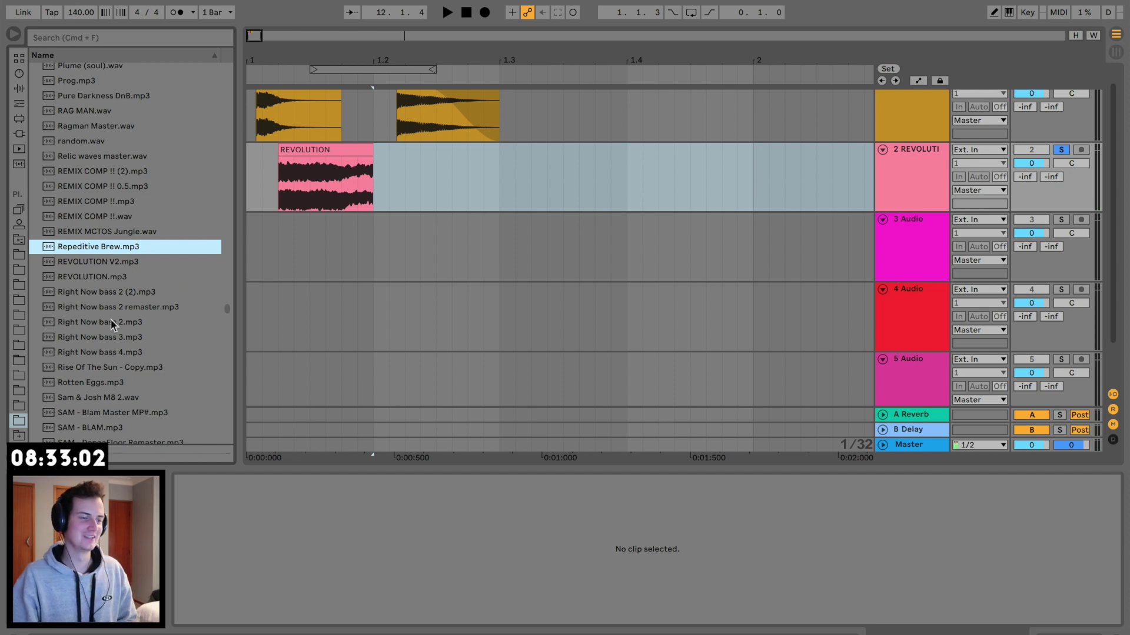
Place Repeditive Brew.mp3 on the second audio track at beat 1.3 and listen to its opening.
left_click_drag(92, 246, 501, 182)
key("space")
left_click_drag(443, 504, 444, 594)
key("space")
key("space")
key("space")
key("space")
key("space")
mouse_move(571, 60)
left_mouse_down()
mouse_move(571, 100)
mouse_move(570, 85)
left_mouse_up()
key("space")
key("space")
Cut a short hit out of the Repeditive Brew clip by splitting it at about 0.295 and 0.375 seconds of the sample.
left_click(614, 187)
key("space")
key("space")
key("space")
left_click(676, 184)
key("super+e")
key("space")
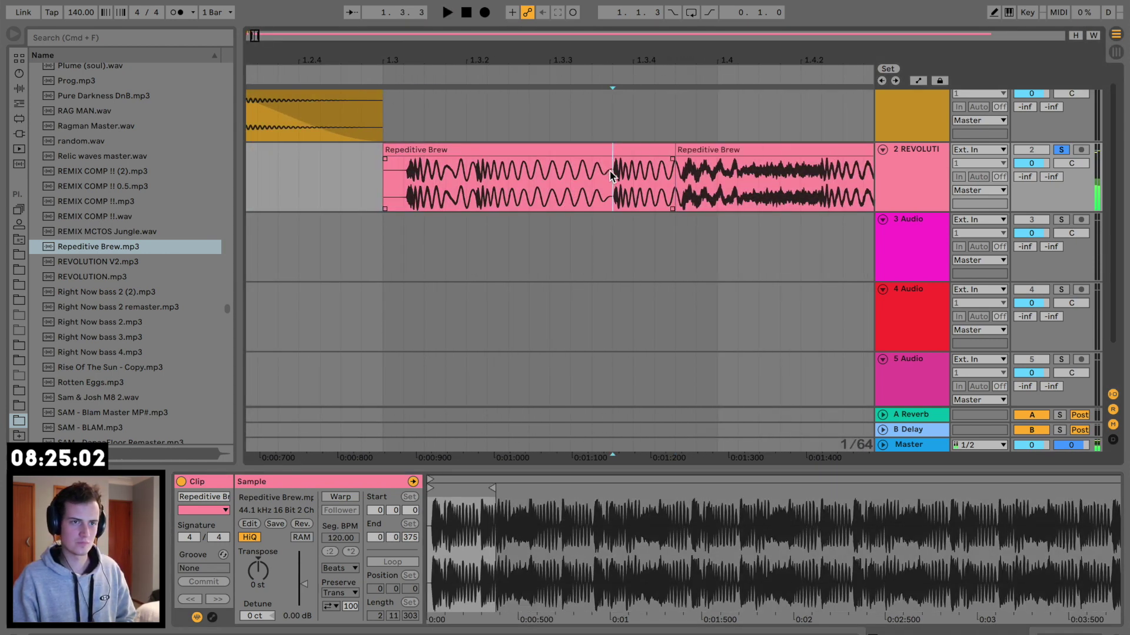
key("super+e")
Delete the first Repeditive Brew slice, move the short middle slice to beat 1.3 and give it a fade-out.
left_click(647, 152)
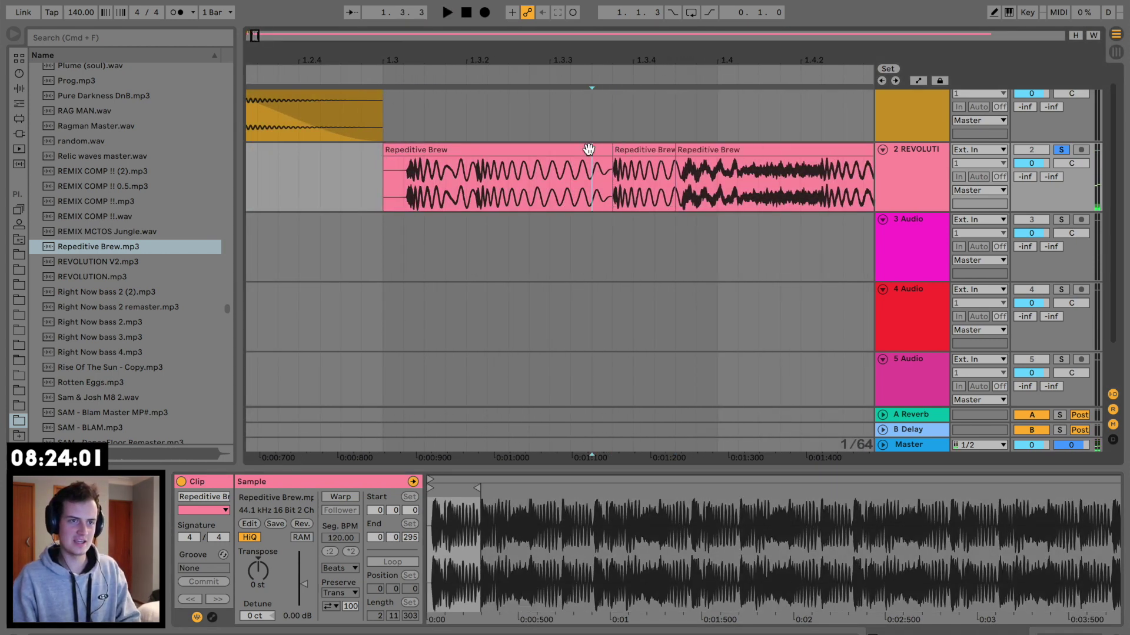
left_click(589, 150)
key("Delete")
left_click_drag(646, 150, 412, 160)
key("space")
key("space")
key("space")
left_click_drag(413, 165, 402, 166)
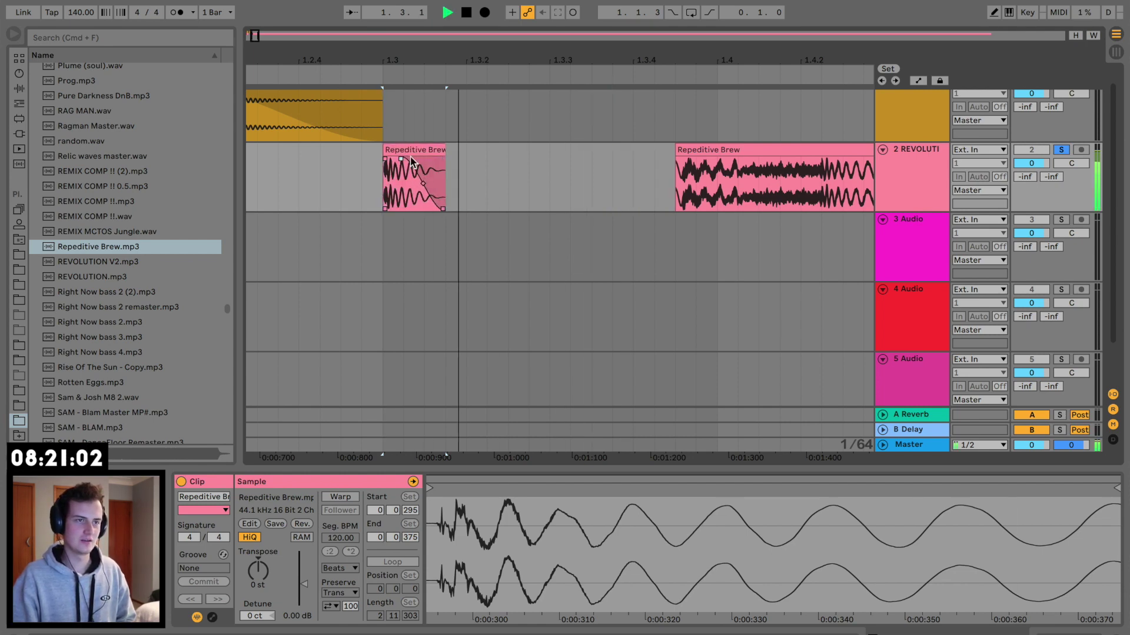
Audition the end of the leftover Repeditive Brew clip and delete that clip.
left_click(759, 152)
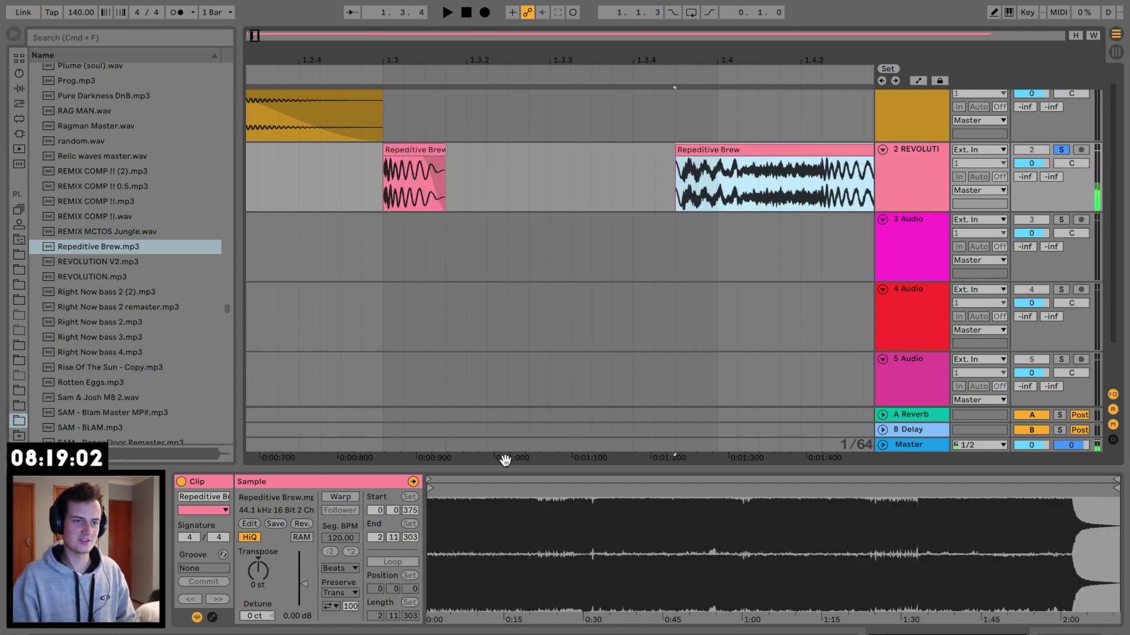
mouse_move(436, 487)
left_mouse_down()
mouse_move(729, 513)
mouse_move(1083, 524)
left_mouse_up()
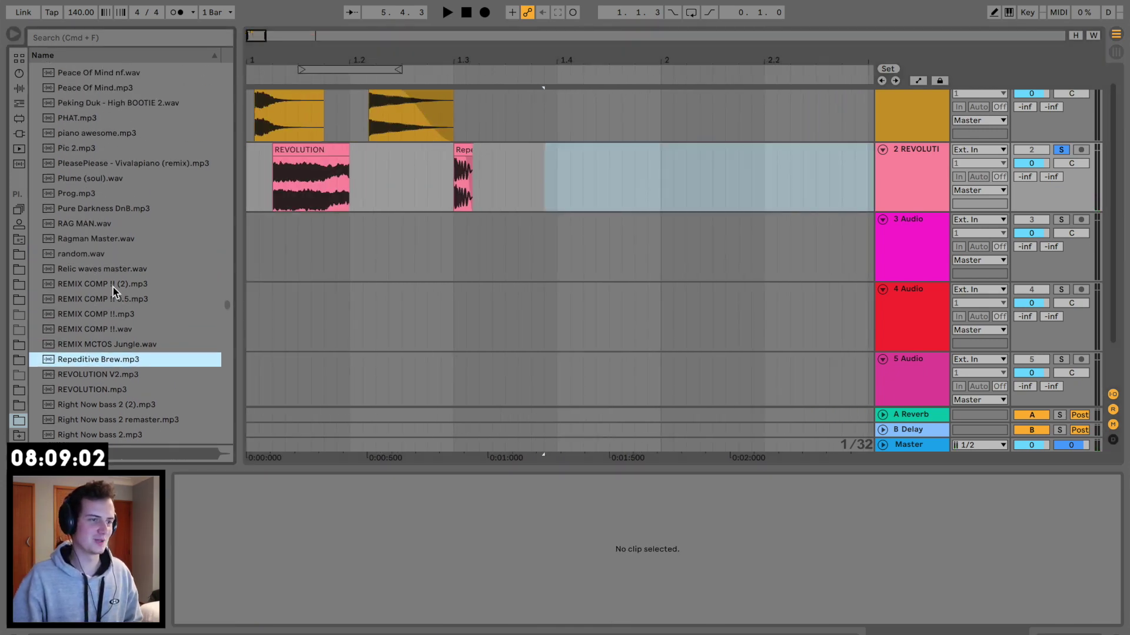
Preview Pic 2.mp3, place it on the third audio track and play it.
scroll(112, 284, "up", 3)
left_click(85, 277)
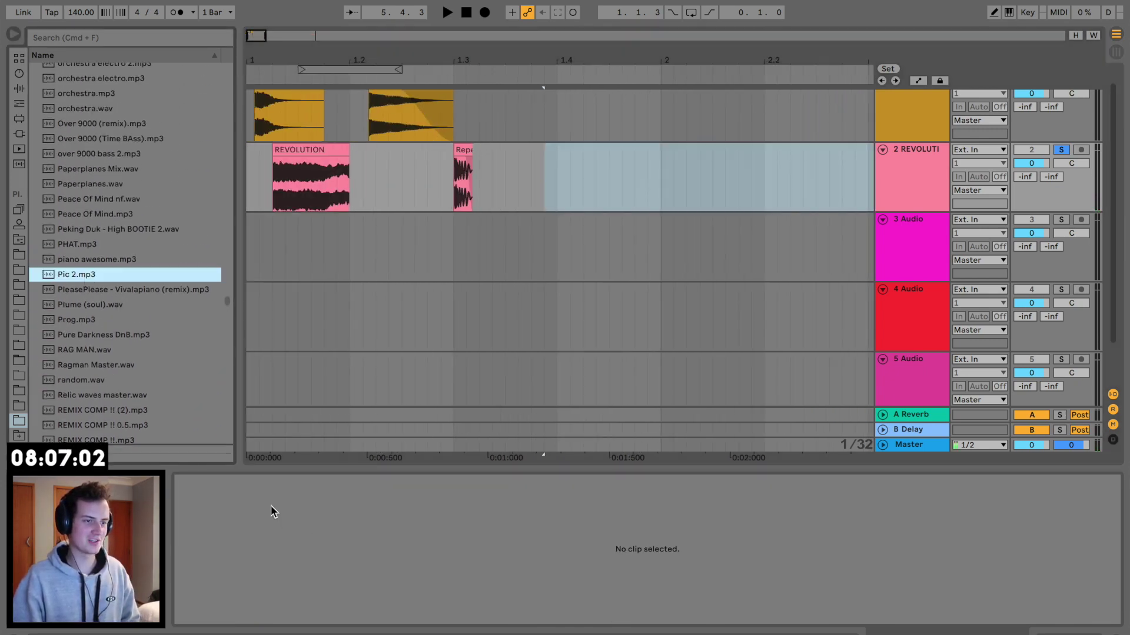
left_click_drag(73, 279, 455, 234)
mouse_move(439, 513)
left_mouse_down()
mouse_move(448, 523)
mouse_move(428, 518)
mouse_move(463, 489)
left_mouse_up()
key("space")
key("space")
key("space")
key("space")
Move the Pic 2 clip back to the start of the arrangement and play it with its track soloed.
left_click_drag(496, 219, 303, 245)
left_click(1061, 219)
key("space")
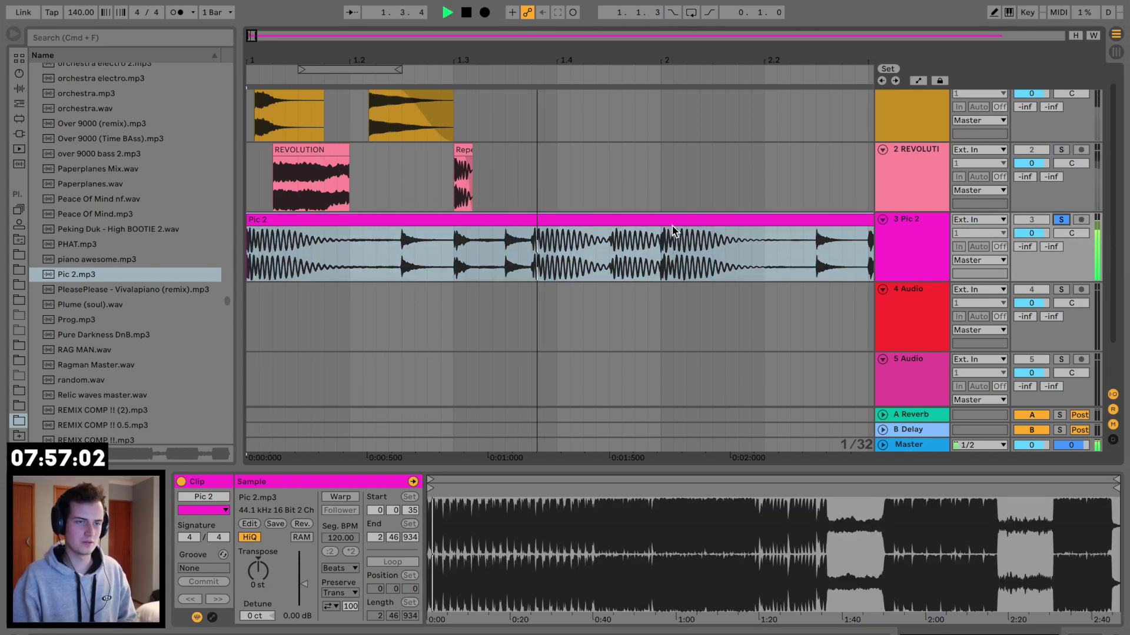
left_click_drag(694, 58, 677, 23)
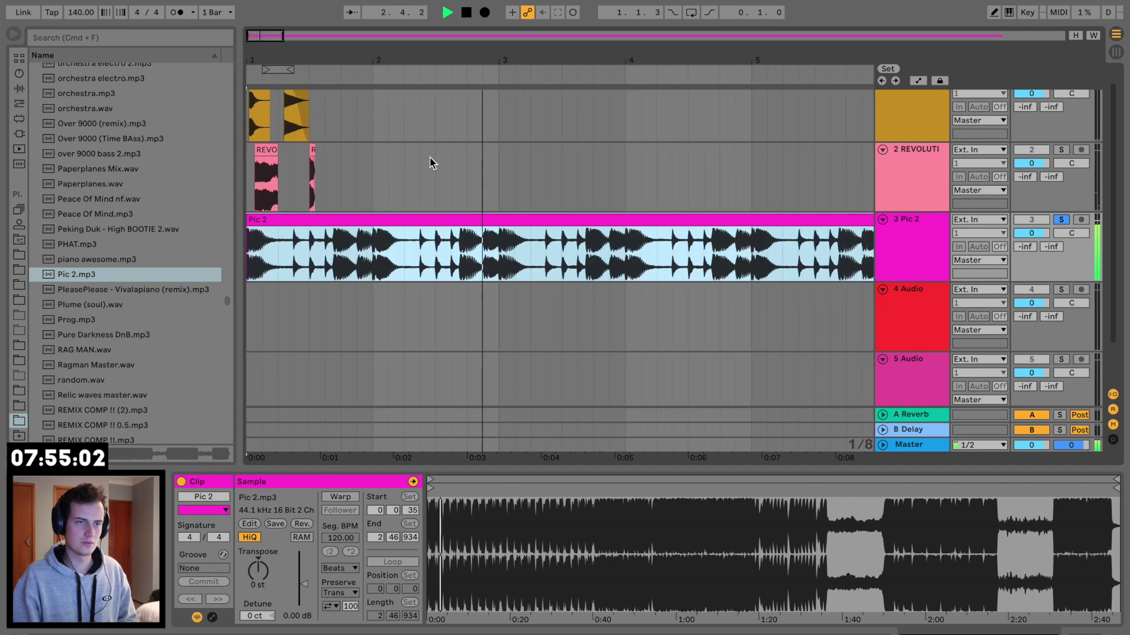
Split the Pic 2 clip at bar 3 and audition the second part from about 0:54 of the sample.
left_click(500, 259)
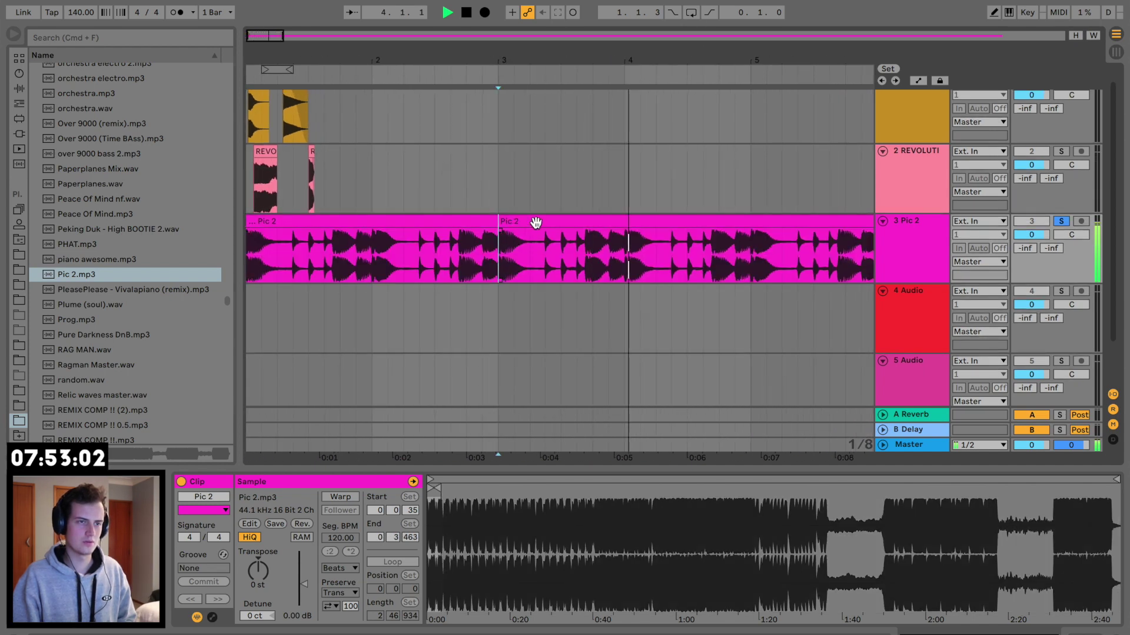
key("super+e")
left_click_drag(435, 492, 645, 490)
key("space")
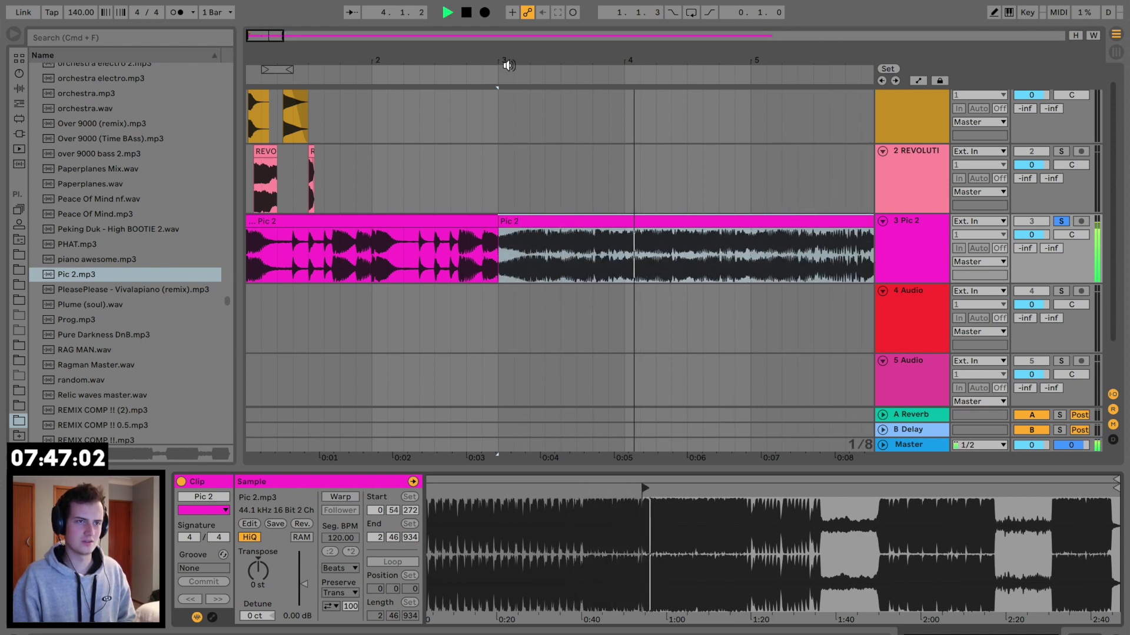
Move the sample start of the second Pic 2 clip to about 1:37 and listen to that passage.
left_click_drag(511, 66, 510, 41)
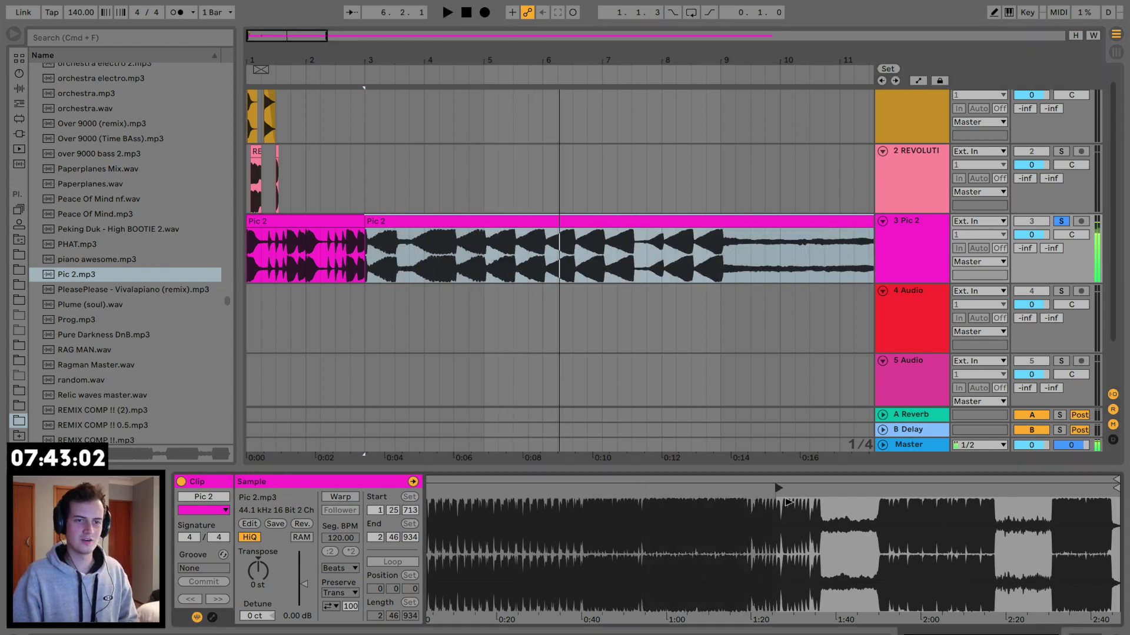
key("space")
mouse_move(805, 502)
left_mouse_down()
mouse_move(783, 506)
mouse_move(869, 508)
mouse_move(785, 504)
mouse_move(757, 488)
mouse_move(895, 487)
mouse_move(487, 488)
mouse_move(729, 488)
mouse_move(640, 488)
mouse_move(650, 488)
left_mouse_up()
key("space")
key("space")
key("space")
key("space")
key("space")
key("space")
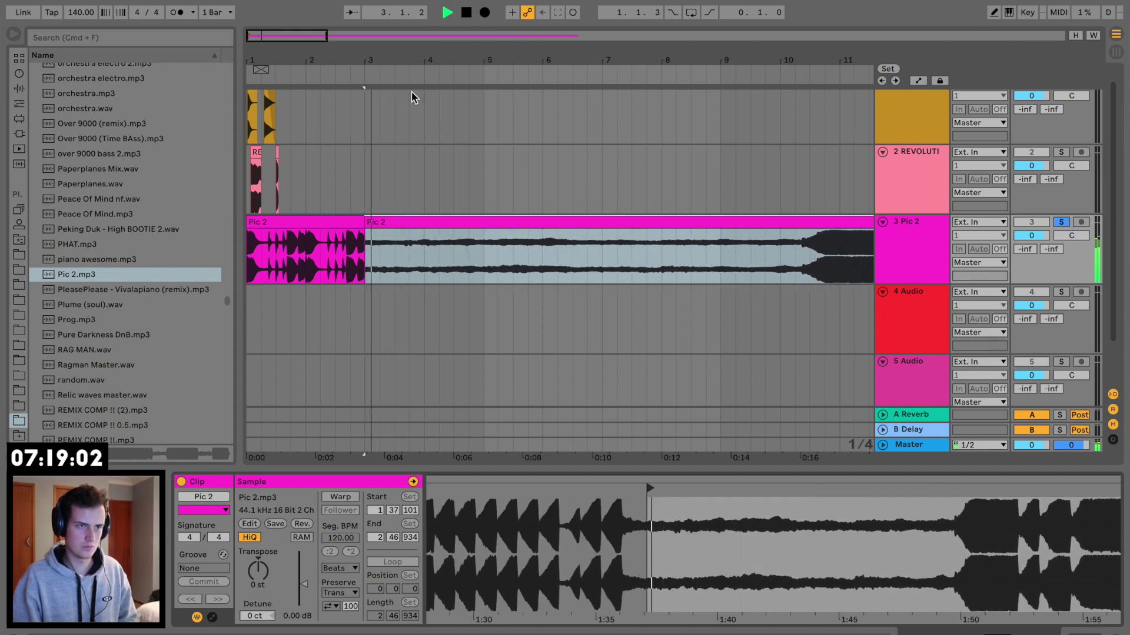
Split the second Pic 2 clip at beat 4 of bar 3 and delete everything after the split.
key("plus")
left_click(448, 264)
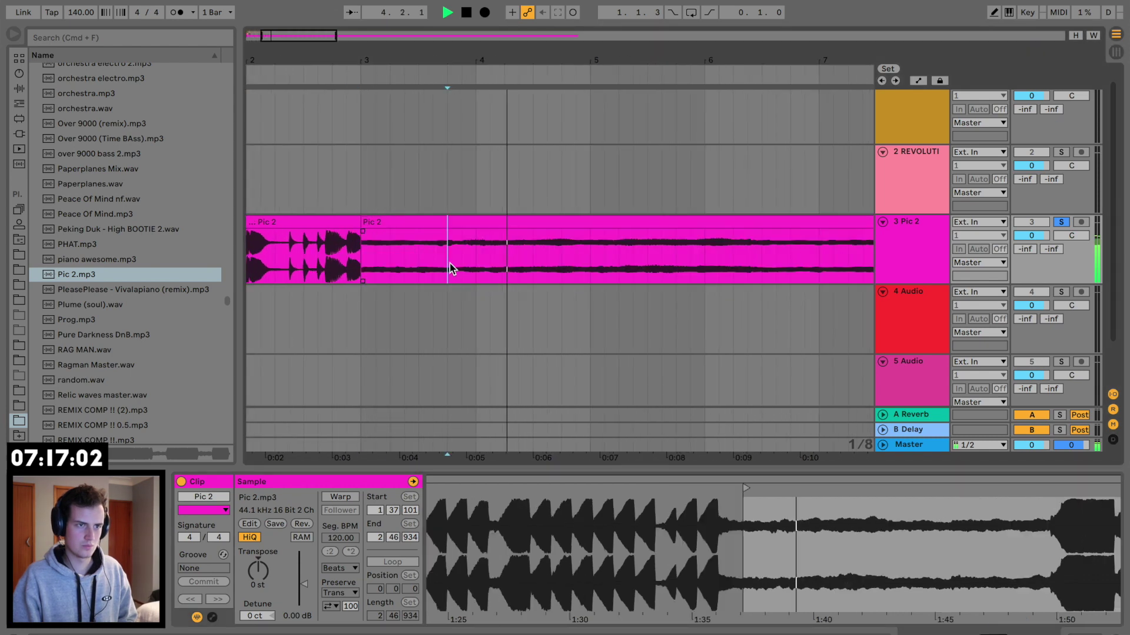
key("space")
key("space")
key("super+e")
left_click(467, 222)
key("Delete")
left_click_drag(411, 62, 410, 20)
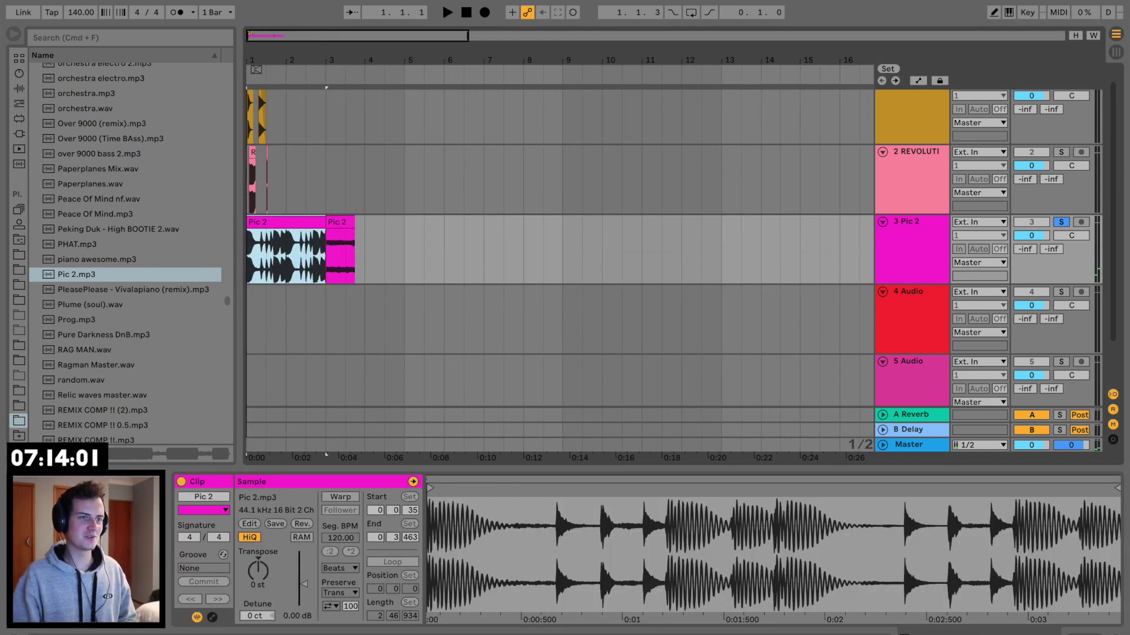
Turn off the Pic 2 track's solo, mute the REVOLUTION track and audition the arrangement from the start.
key("z")
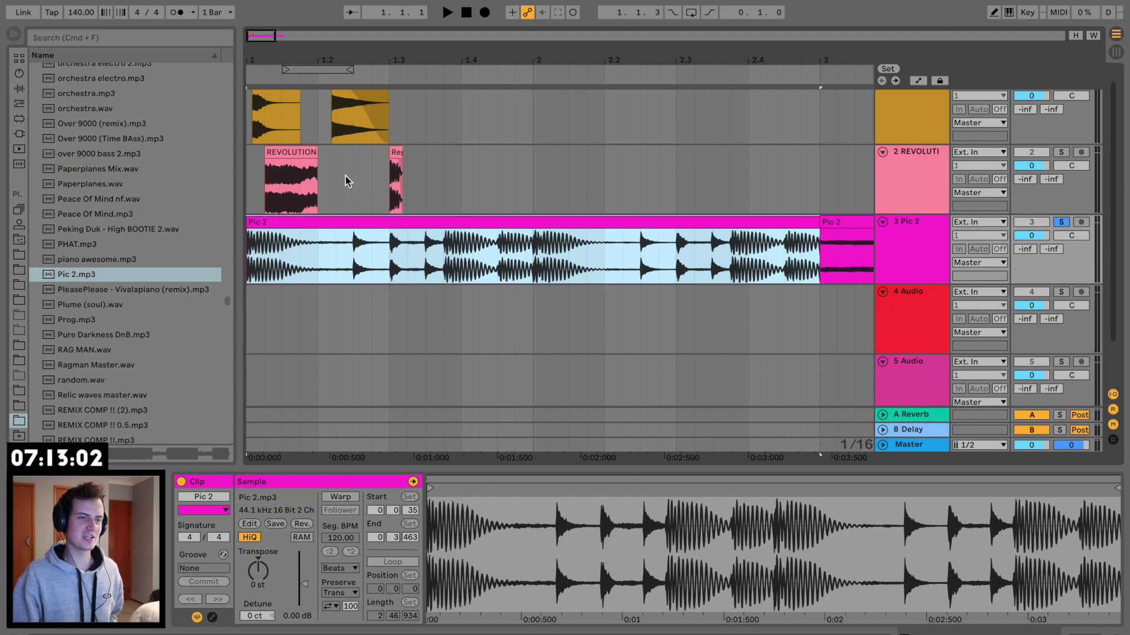
left_click(255, 151)
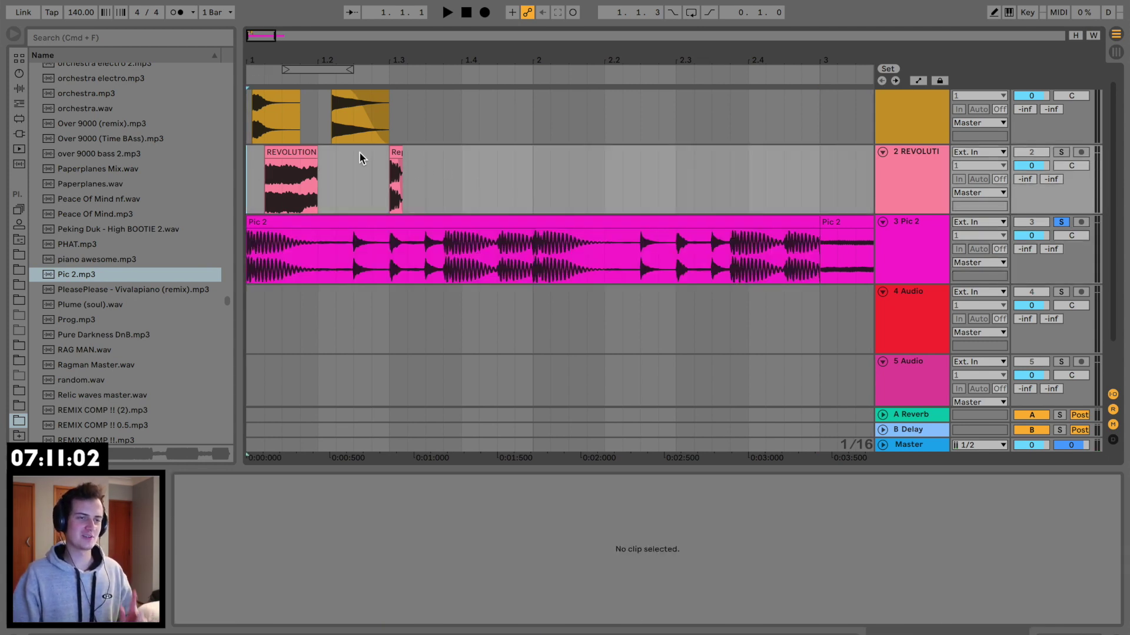
scroll(250, 94, "up", 1)
left_click(268, 96)
key("space")
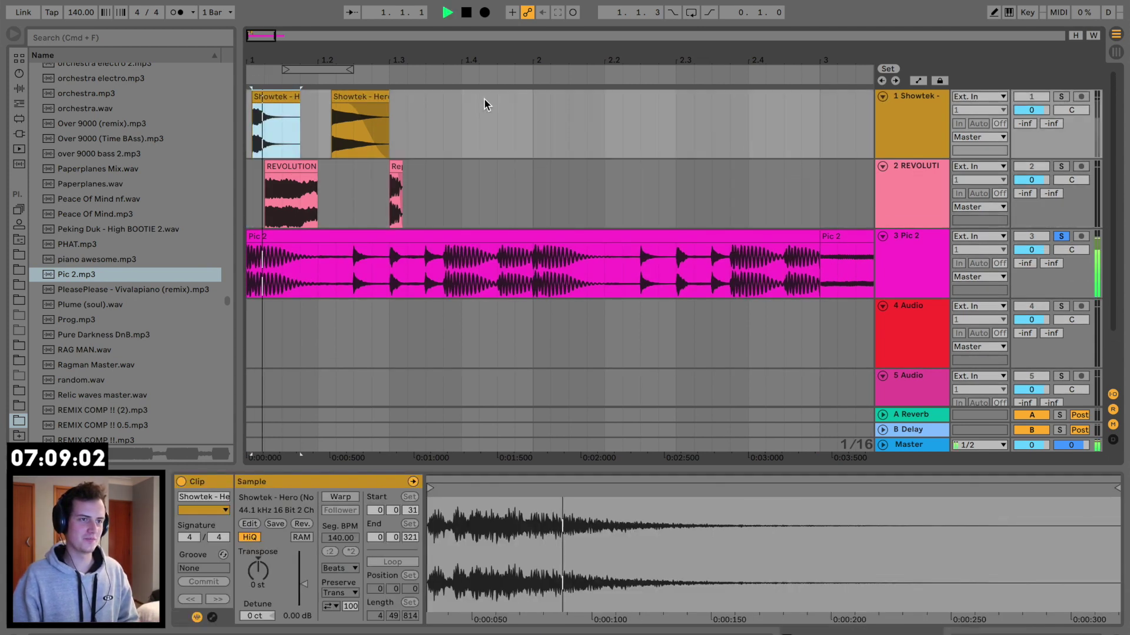
key("space")
left_click(1060, 236)
key("space")
key("space")
left_click(1030, 167)
key("space")
key("space")
Move the second Showtek hit to about beat 3 of bar 2 and the first to beat 3 of bar 1, and play them.
left_click_drag(369, 96, 709, 110)
left_click_drag(279, 97, 418, 111)
left_click(248, 115)
key("space")
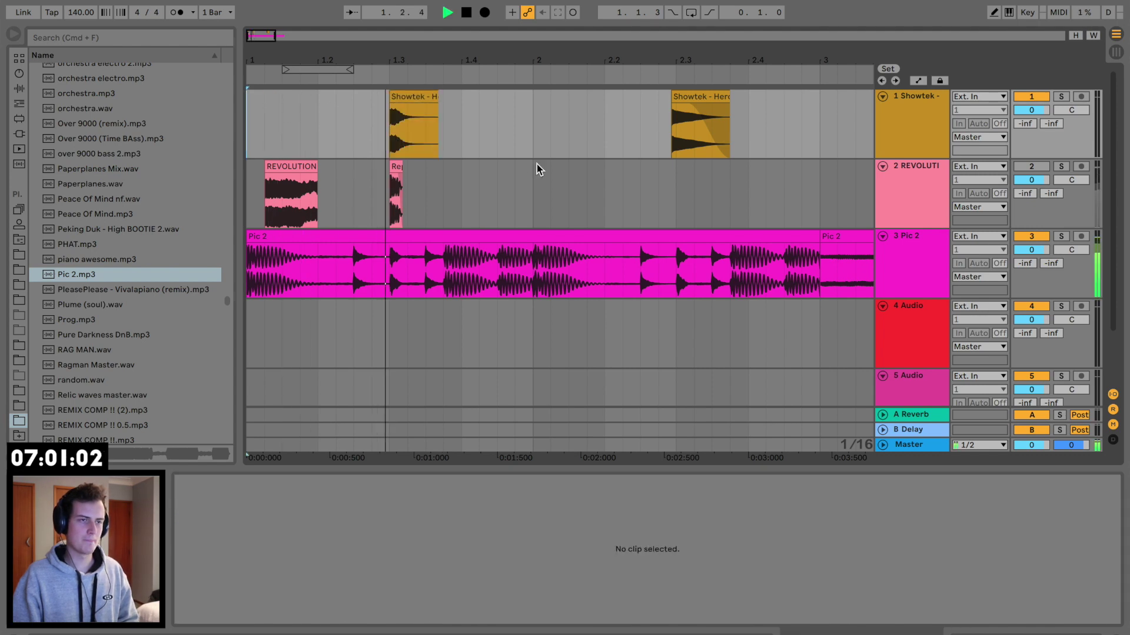
Move the second Showtek hit out to bar 5 and duplicate the first hit's one-bar region twice, through bar 3.
left_click_drag(533, 147, 246, 135)
scroll(671, 109, "down", 5)
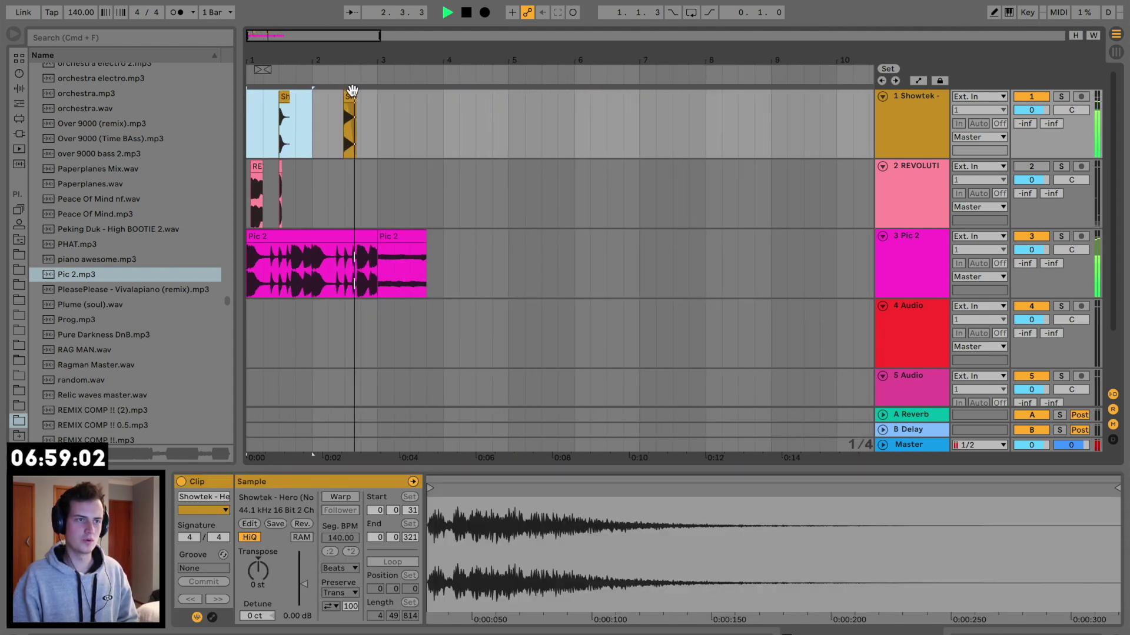
left_click_drag(349, 95, 547, 132)
left_click_drag(312, 135, 194, 129)
key("super+d")
key("super+d")
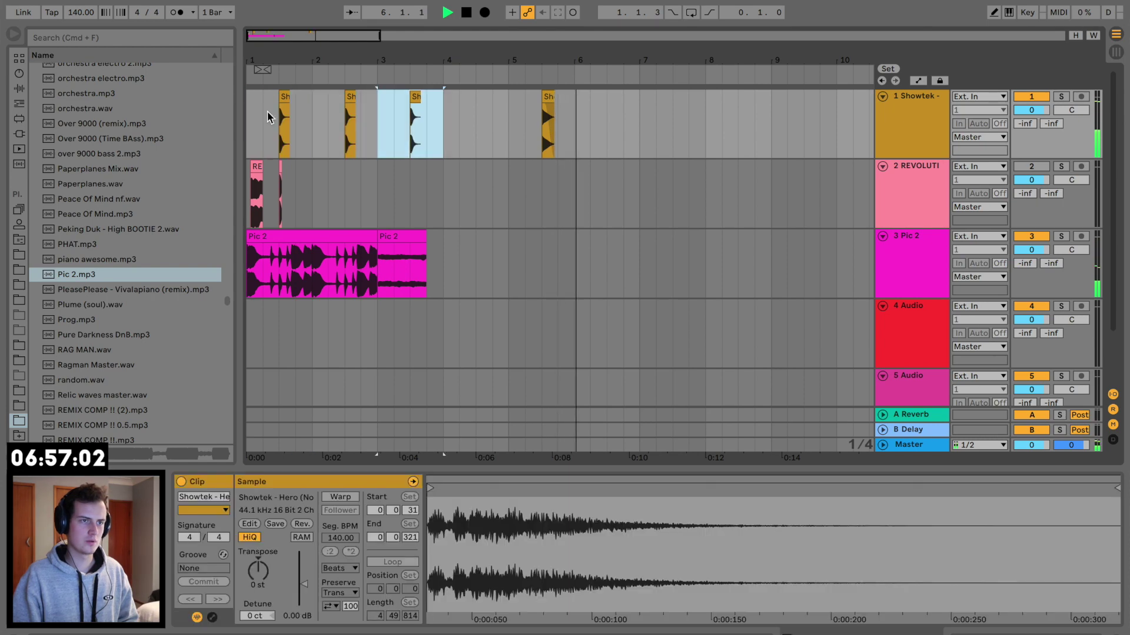
left_click(251, 101)
key("space")
key("space")
Move the short Pic 2 clip down to the fourth track near bar 5 and duplicate the two-bar Pic 2 clip once.
left_click_drag(287, 56, 420, 182)
left_click_drag(574, 236, 811, 345)
left_click(451, 238)
key("super+d")
left_click_drag(481, 57, 481, 35)
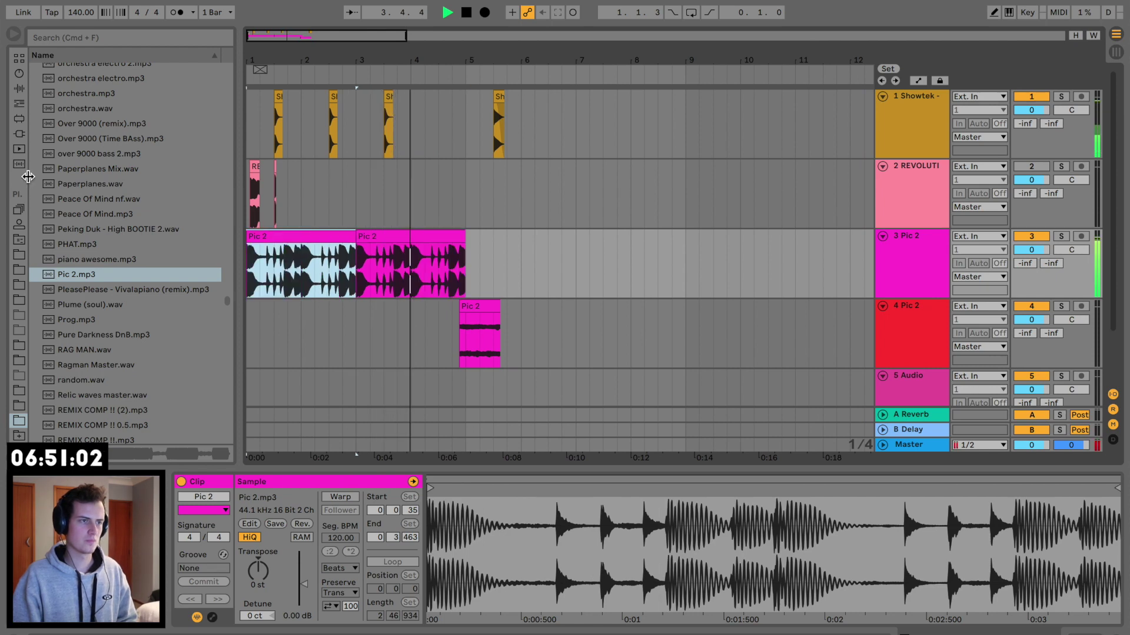
Add EQ Eight to the third Pic 2 track and set its first band as a low cut at 375 Hz.
left_click(18, 91)
double_click(85, 283)
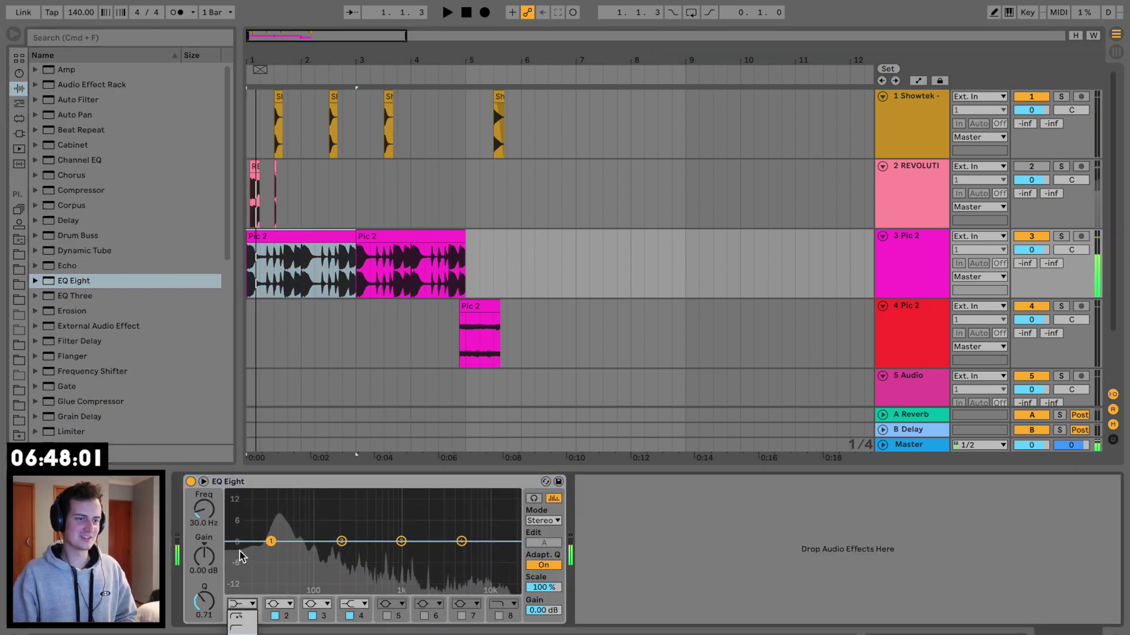
left_click_drag(270, 541, 257, 563)
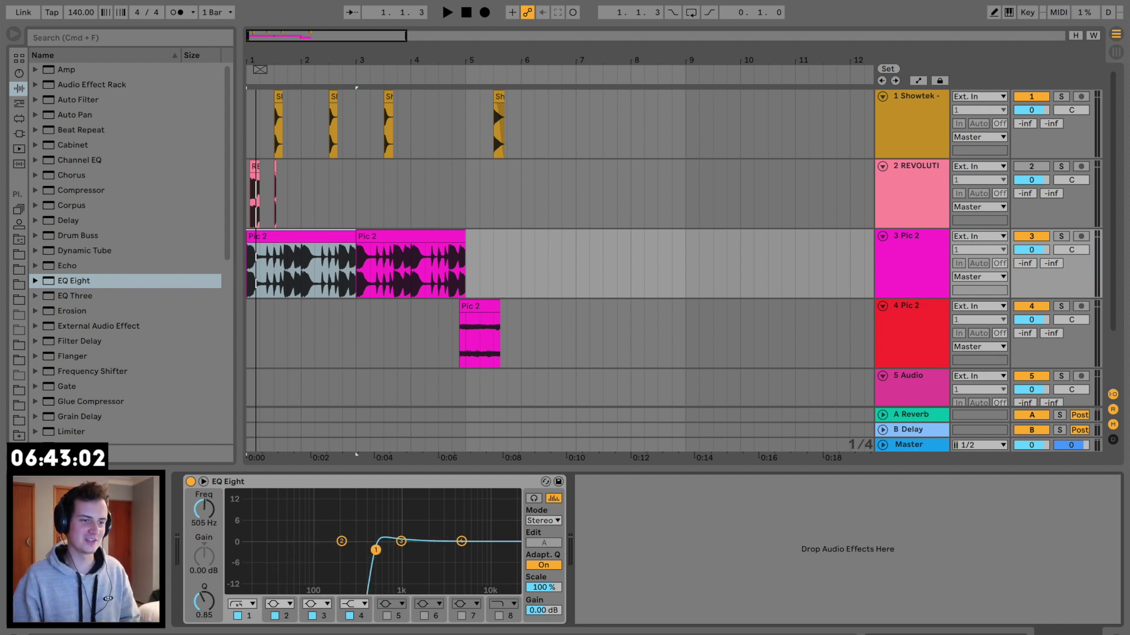
key("space")
left_click_drag(375, 549, 364, 550)
left_click_drag(306, 60, 535, 226)
key("space")
Audition songs from the sample folder and place NoiseKnob - Dawn Chorus.mp3 at the start of the fifth audio track.
left_click(20, 421)
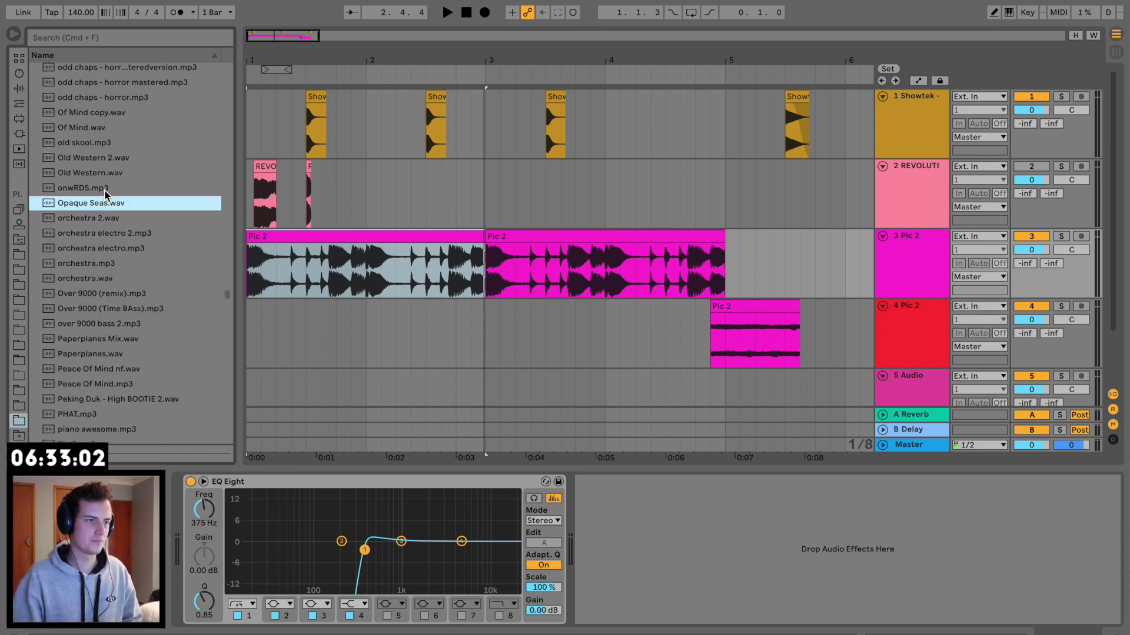
left_click(104, 188)
left_click(100, 201)
left_click(96, 171)
left_click(98, 157)
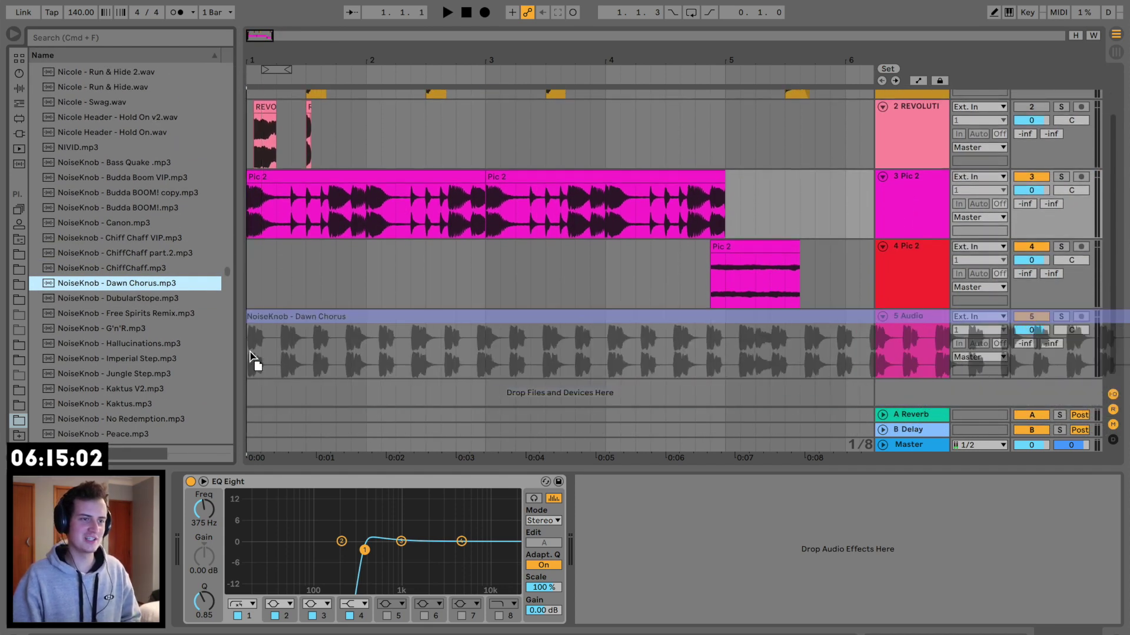
left_click_drag(247, 59, 248, 176)
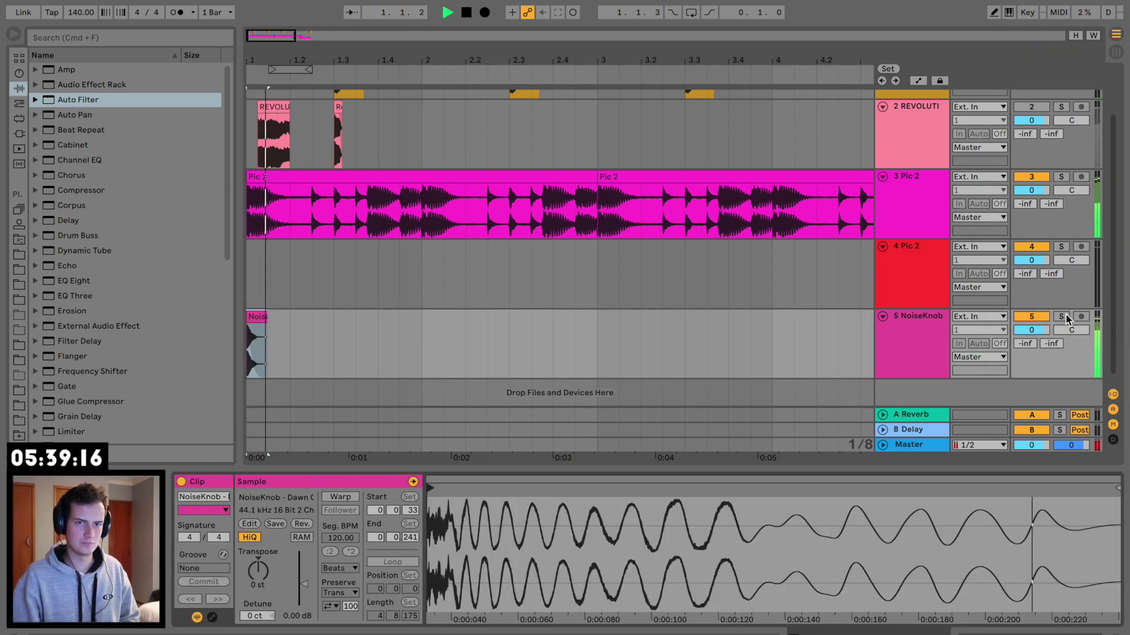
Listen to the Dawn Chorus hit soloed, switch the solo to the third Pic 2 track and play it with its EQ Eight open.
left_click(1063, 317)
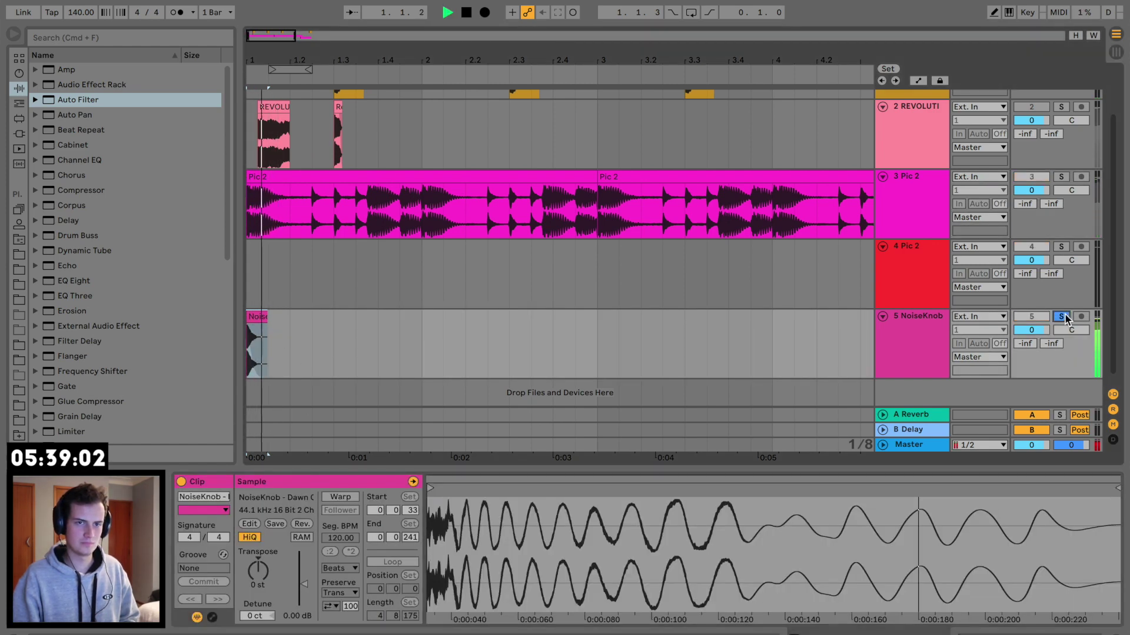
left_click(1062, 178)
key("space")
double_click(933, 205)
key("space")
key("space")
key("plus")
key("plus")
key("minus")
key("space")
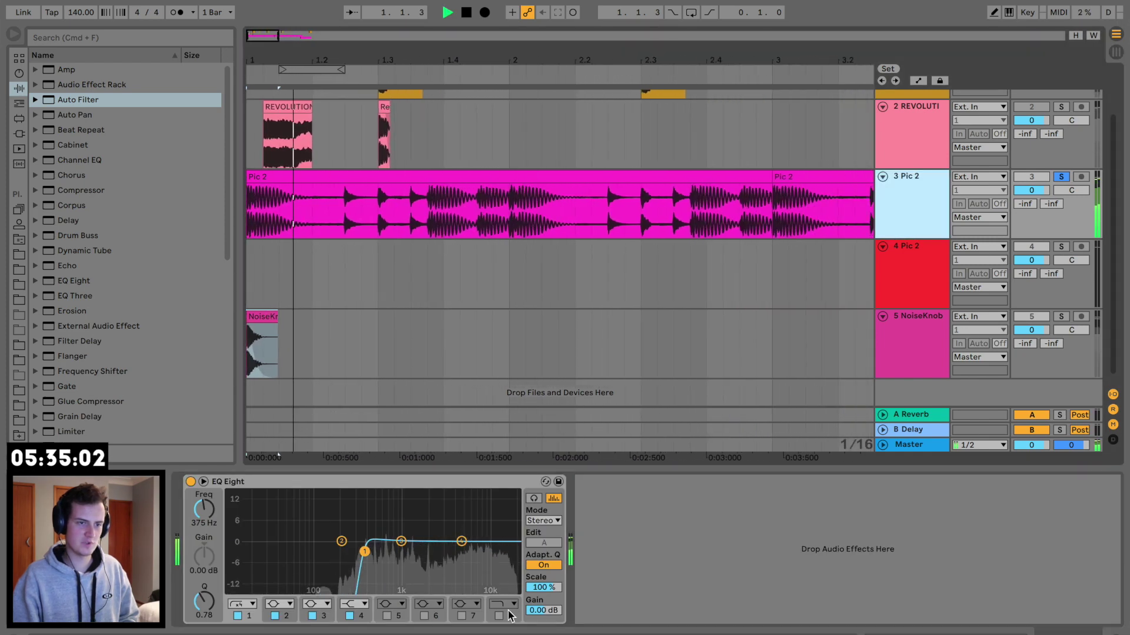
Enable the eighth EQ band as a high cut on the Pic 2 track, lower its frequency and turn off the solo.
left_click(498, 616)
left_click_drag(509, 553, 474, 562)
left_click(1064, 169)
left_click(1061, 175)
key("space")
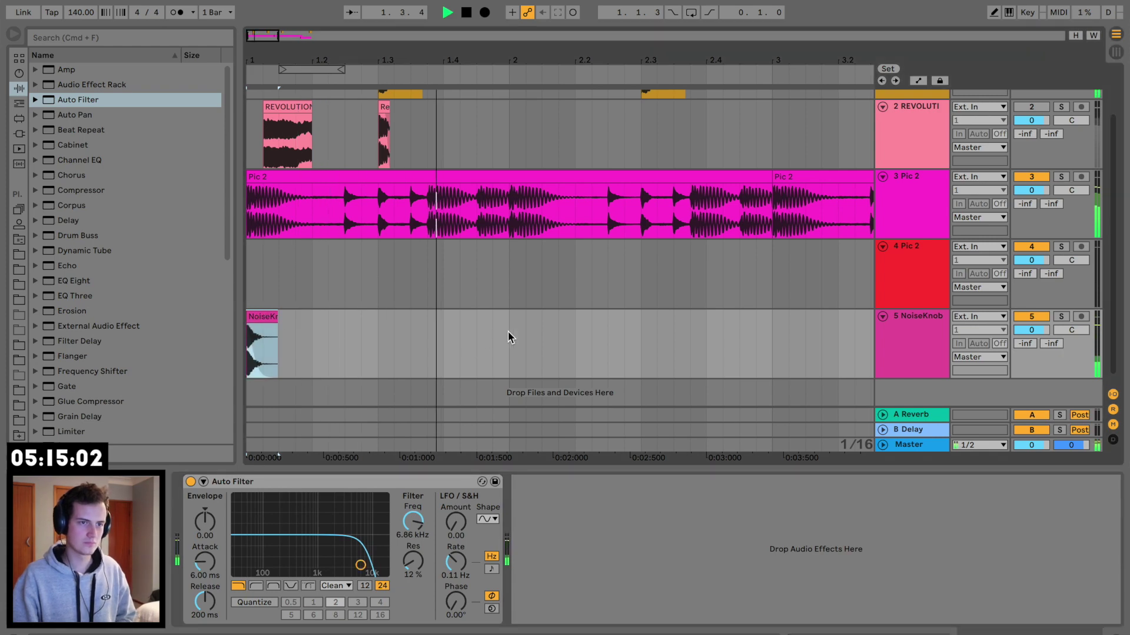
Paste copies of the Dawn Chorus hit further along its track and play the pattern.
left_click(439, 346)
key("super+v")
left_click(496, 341)
key("super+v")
left_click(444, 315)
key("space")
key("space")
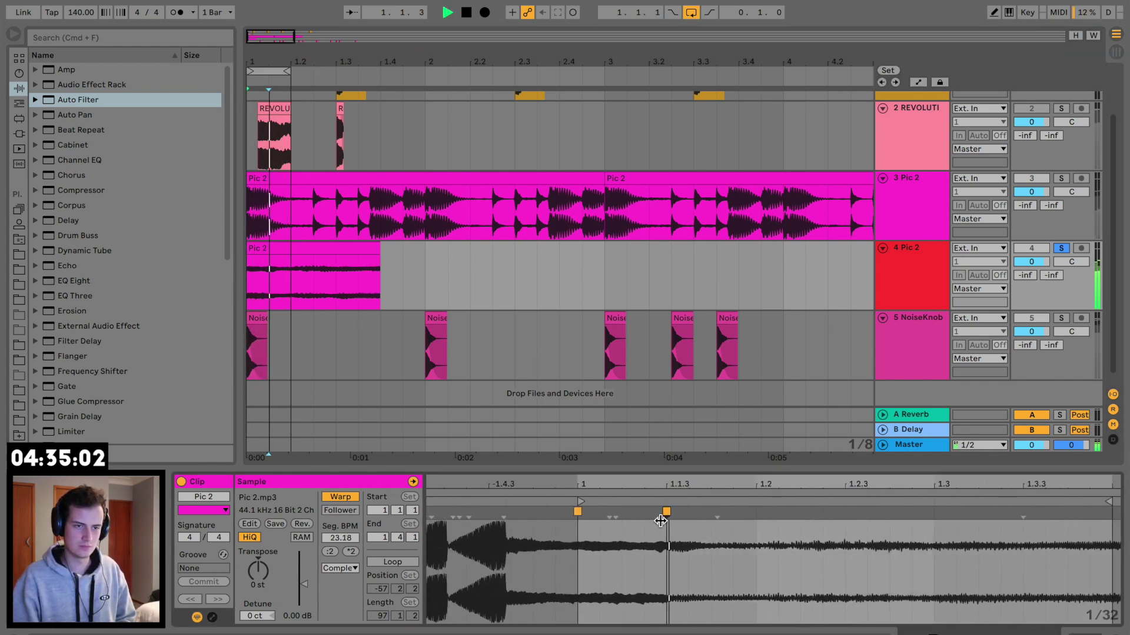
Move the warp markers of the fourth track's Pic 2 clip to 1.2.3 and 1.1.4 and split off its first beat.
left_click_drag(673, 520, 838, 514)
mouse_move(690, 511)
left_mouse_down()
mouse_move(763, 512)
mouse_move(692, 518)
mouse_move(713, 518)
left_mouse_up()
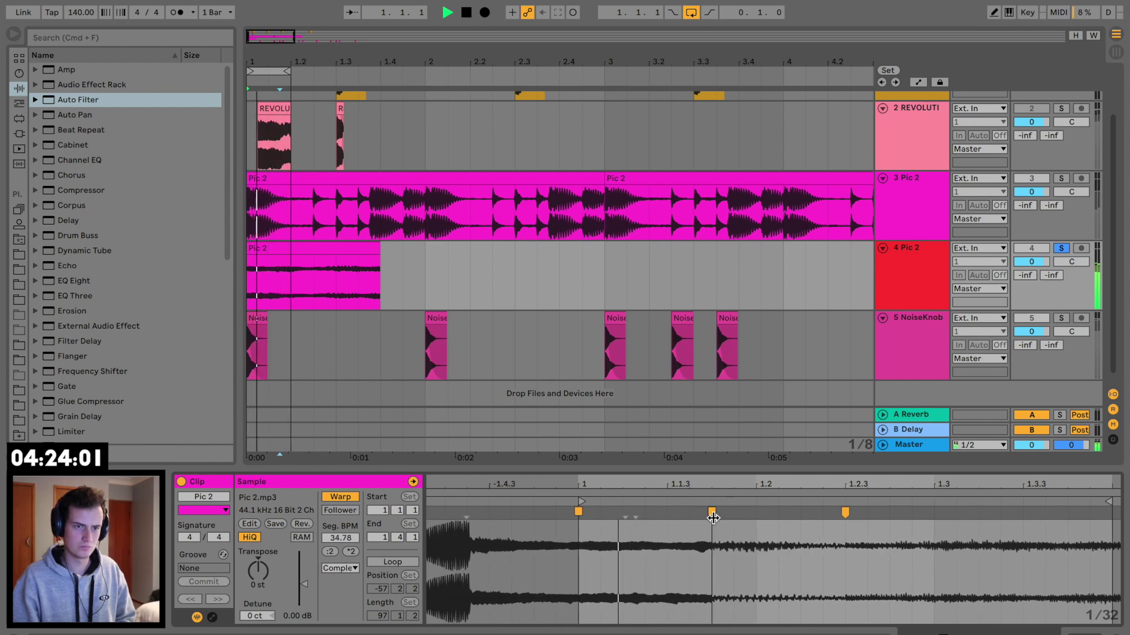
left_click(287, 274)
key("super+e")
left_click(315, 248)
Duplicate the one-beat Pic 2 clip seven times up to bar 3, and turn off the track's solo and the arrangement loop.
left_click(275, 248)
key("super+d")
key("super+d")
key("super+d")
key("super+d")
key("minus")
key("super+d")
key("super+d")
key("super+d")
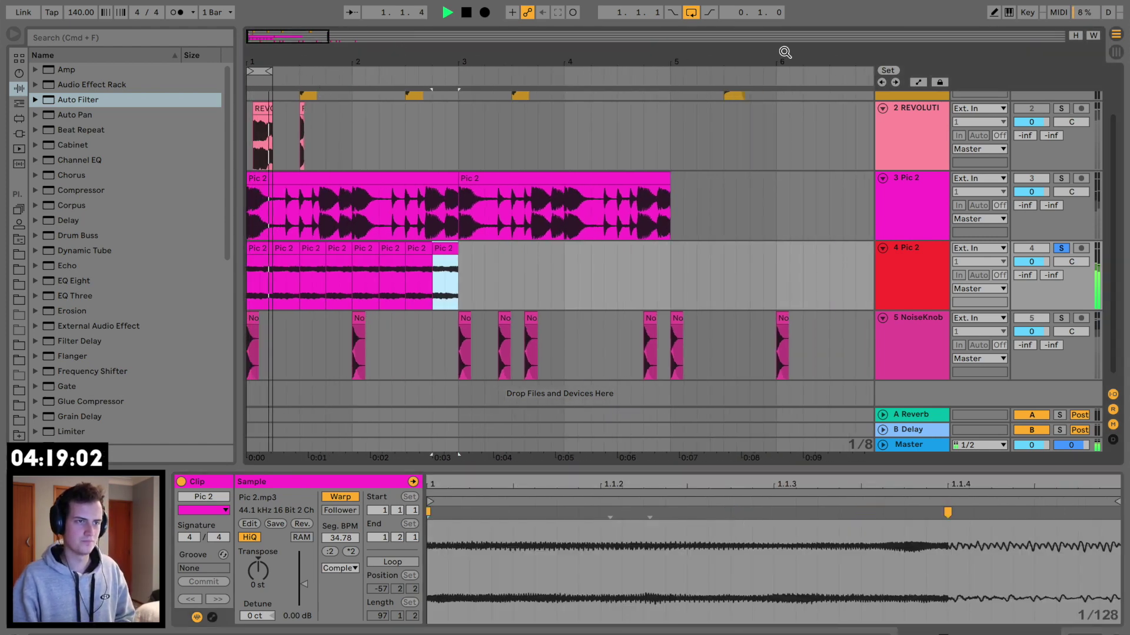
left_click(1061, 248)
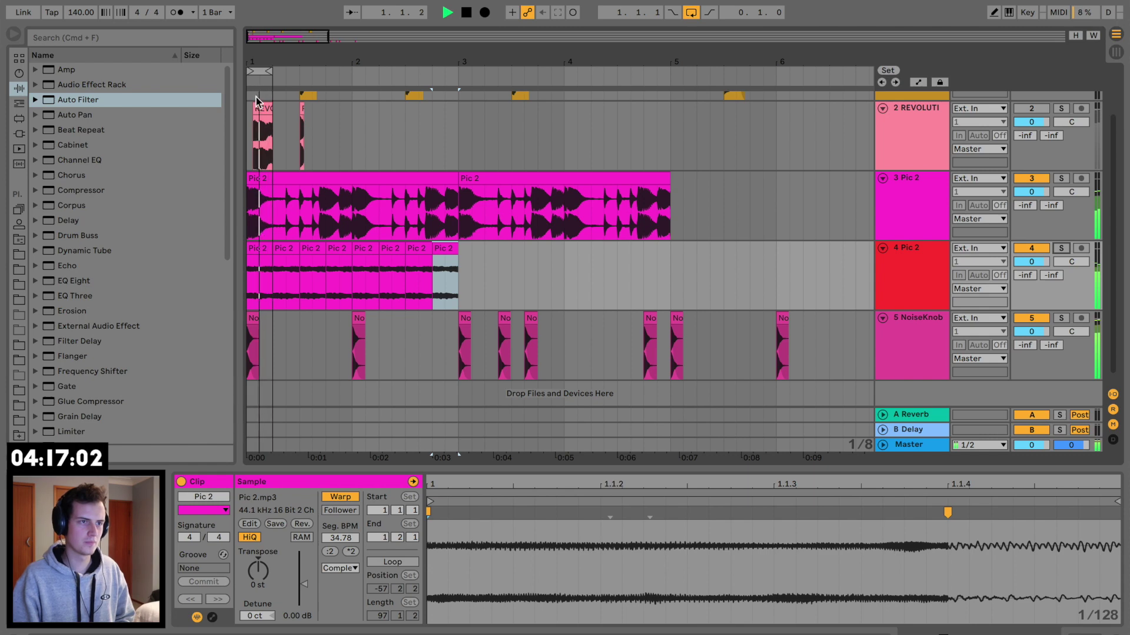
left_click(692, 12)
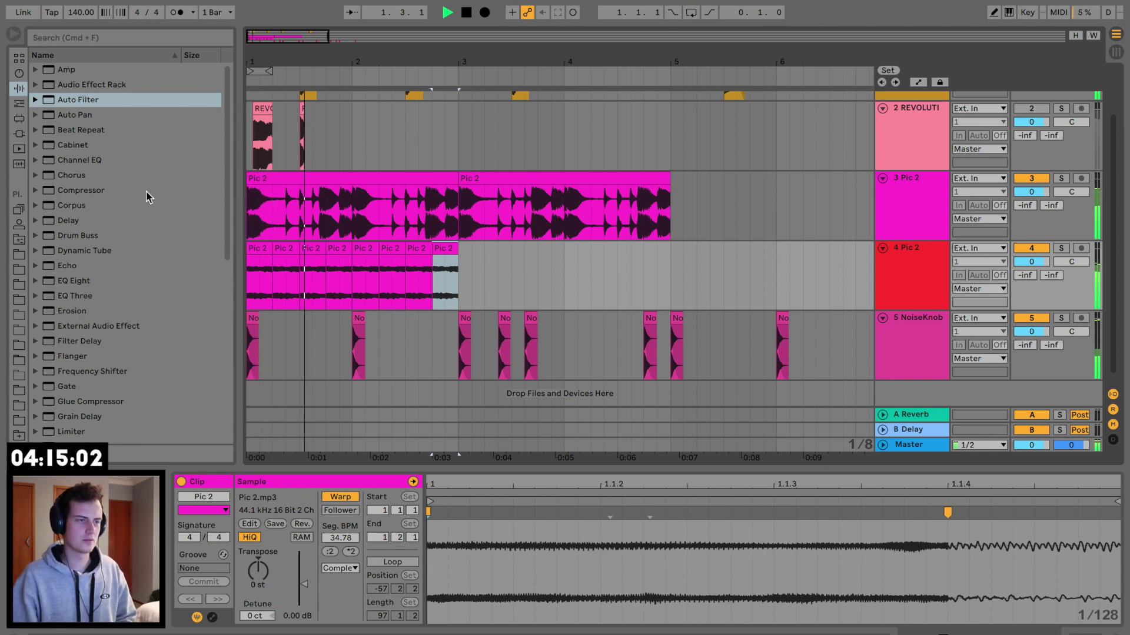
Add a Compressor to the fourth track, sidechained from 5-NoiseKnob, with ratio 3.60:1, attack 0.02 ms and threshold -32.0 dB.
left_click_drag(85, 190, 327, 272)
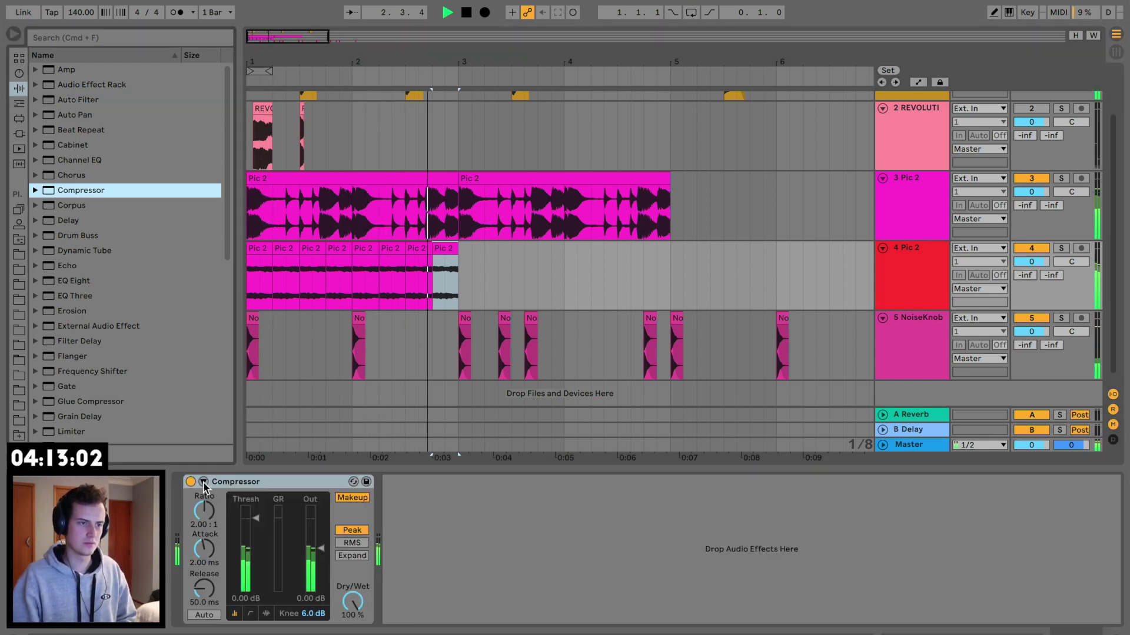
left_click(230, 520)
left_click(248, 582)
left_click_drag(338, 512, 338, 497)
key("space")
key("space")
left_click_drag(339, 549, 381, 574)
left_click(264, 249)
key("space")
key("space")
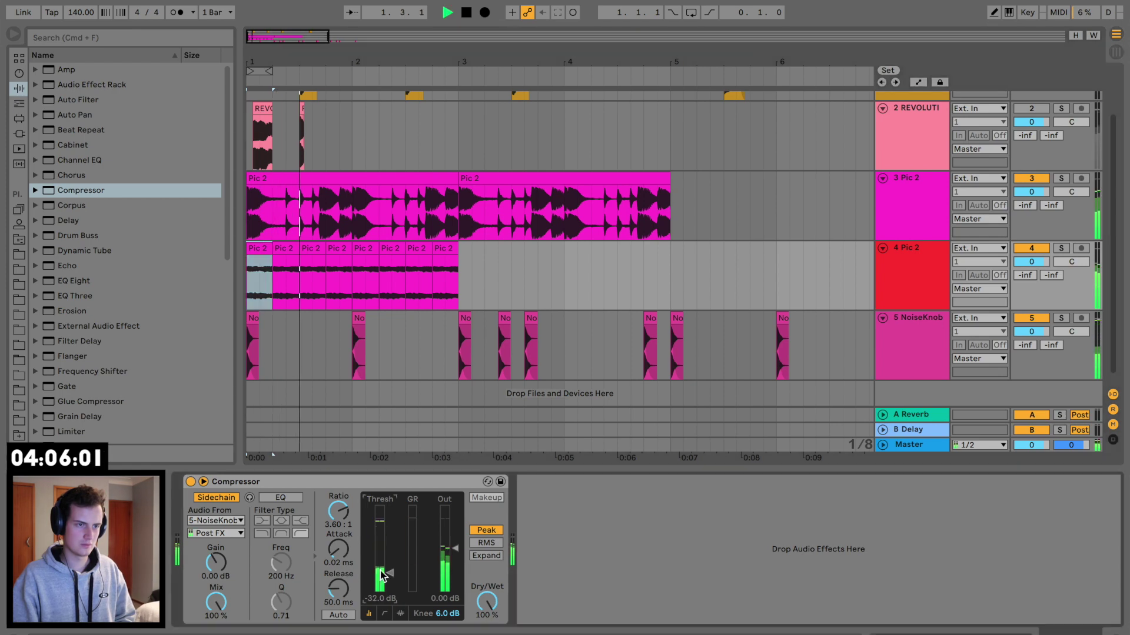
Duplicate the Compressor, sidechain the copy from 1-Showtek - Hero and set its ratio to 6.63:1 and threshold to -34.2 dB.
left_click(374, 484)
key("super+d")
left_click(547, 521)
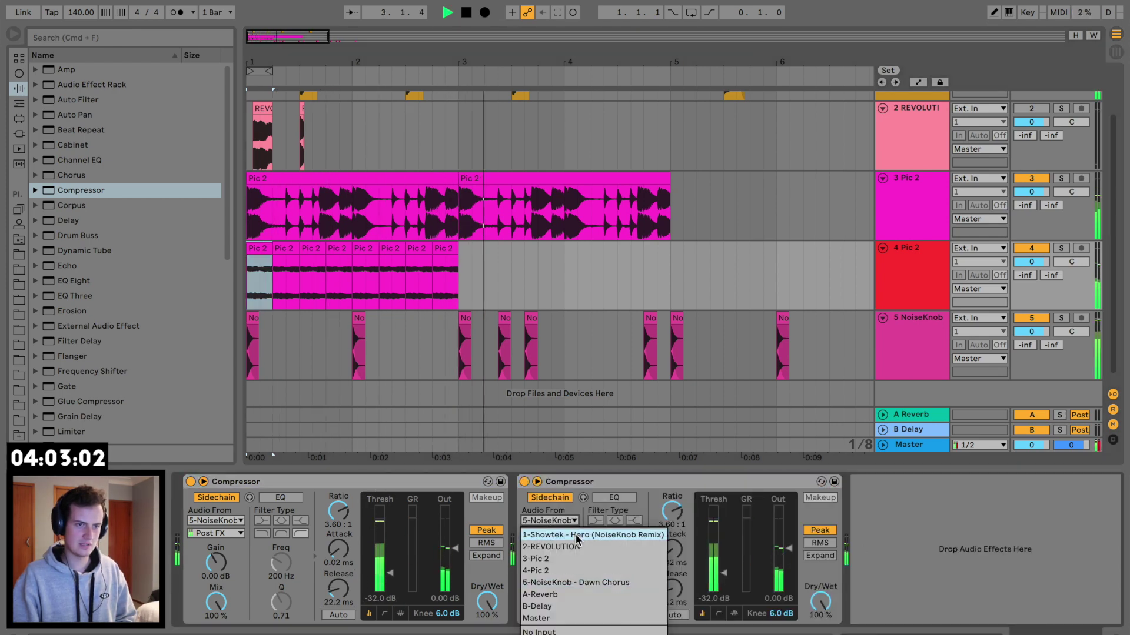
left_click(553, 535)
left_click_drag(671, 513, 672, 495)
left_click_drag(671, 549, 671, 570)
Move the NoiseKnob track to the top of the arrangement and the sidechained Pic 2 track directly below it.
left_click(898, 322)
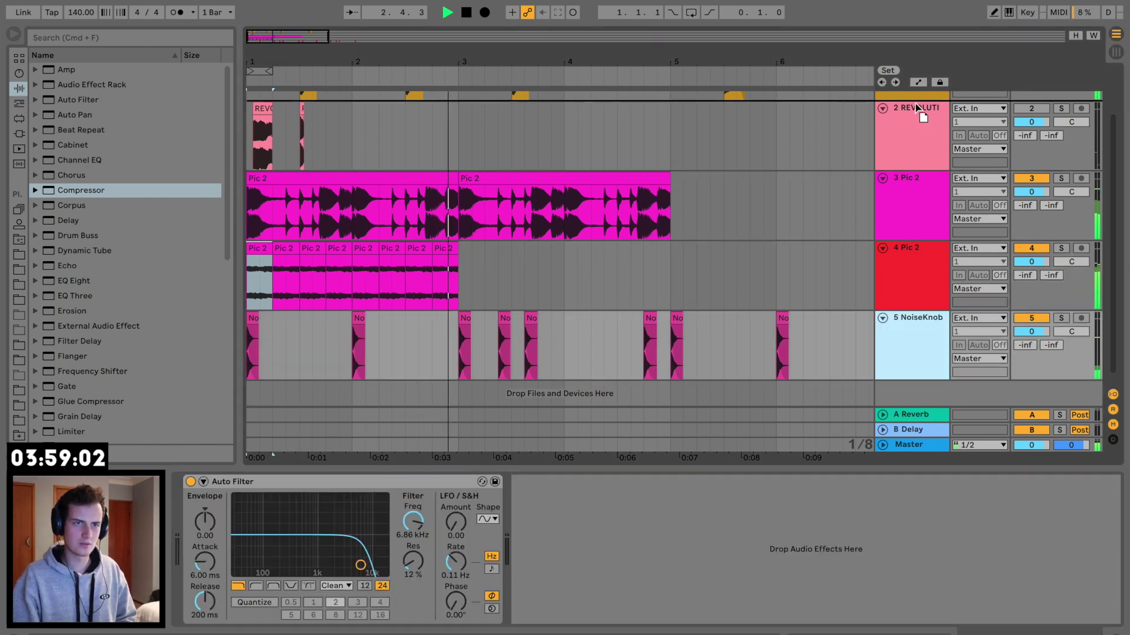
scroll(920, 108, "up", 2)
left_click_drag(916, 108, 899, 115)
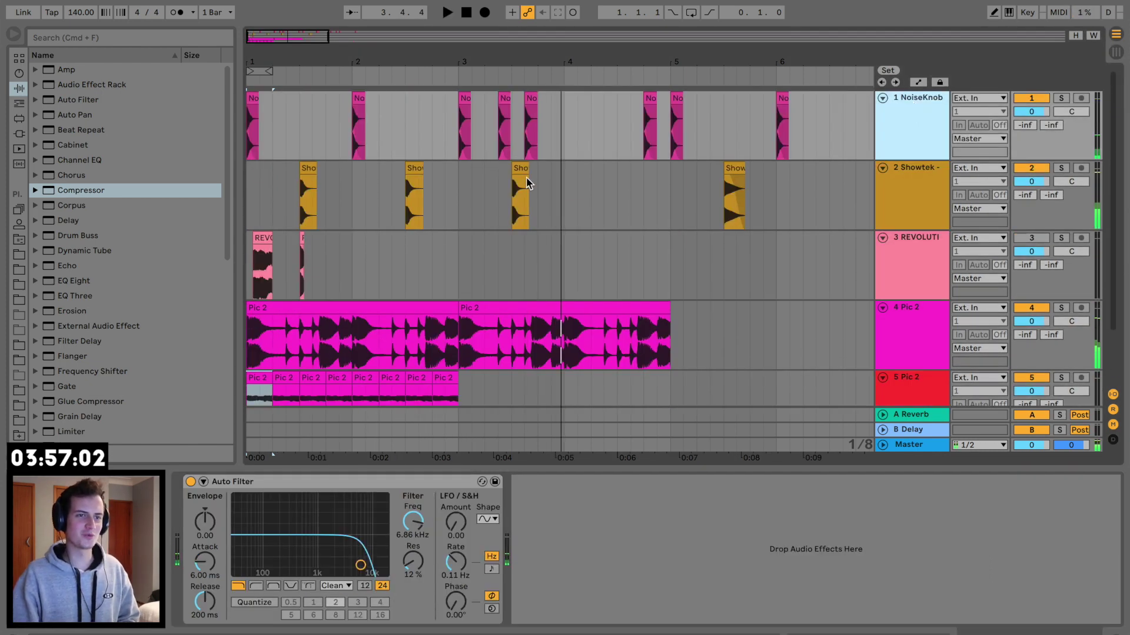
key("minus")
key("space")
scroll(477, 270, "down", 3)
left_click(909, 348)
left_click_drag(900, 125, 901, 121)
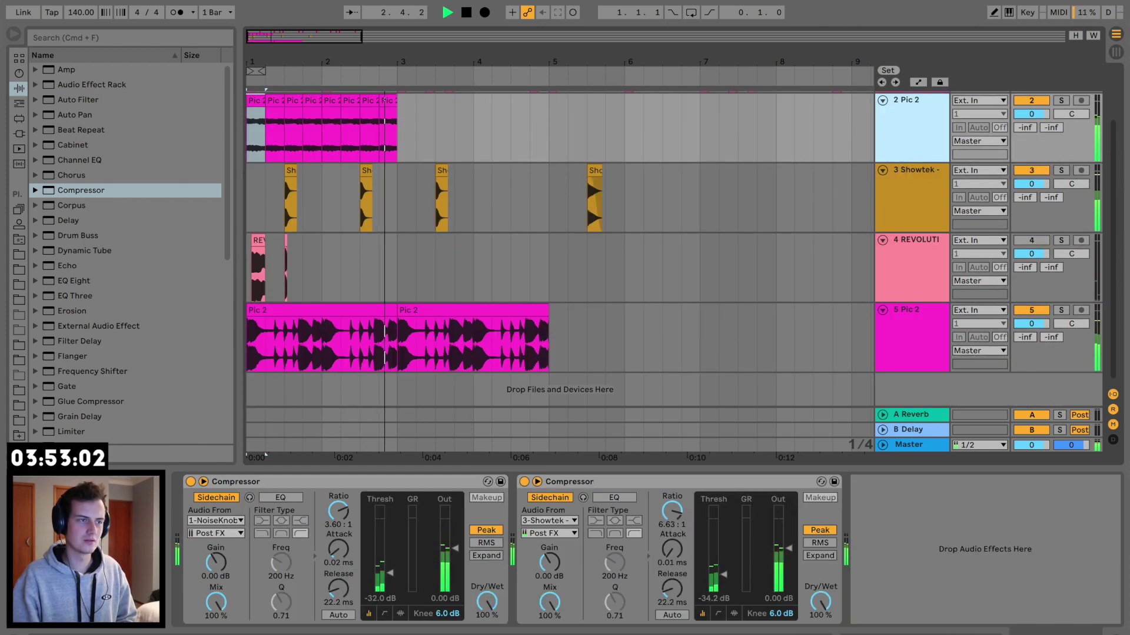
Add a low-pass Auto Filter at 478 Hz with 41% resonance to the second track and duplicate its Pic 2 clips up to bar 5.
double_click(82, 100)
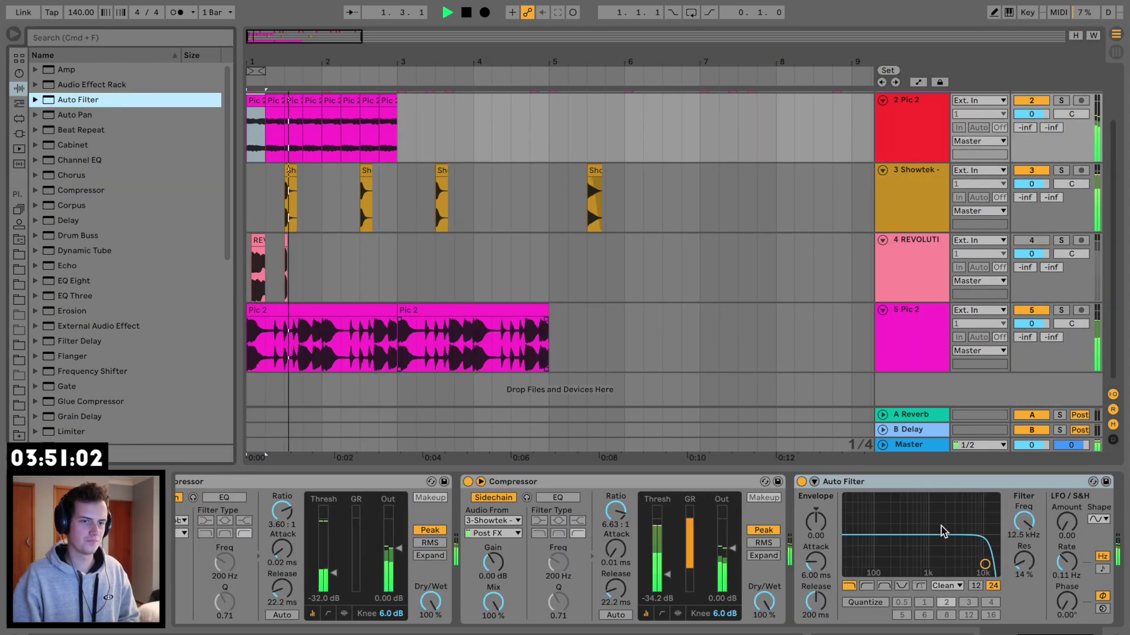
left_click_drag(939, 548, 912, 548)
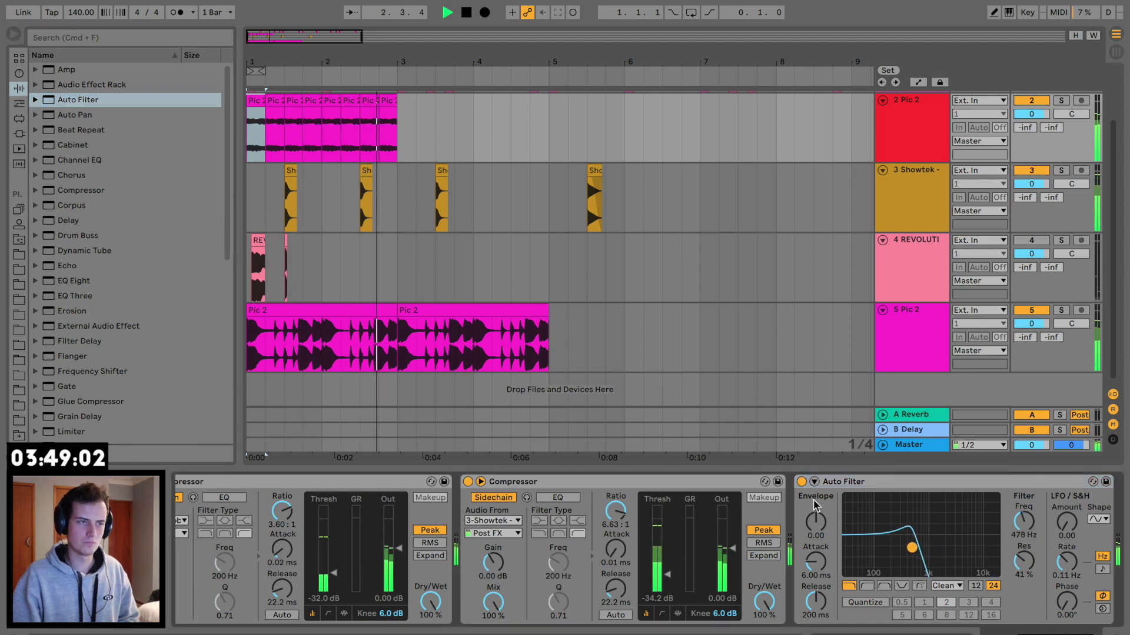
scroll(416, 192, "up", 3)
left_click(383, 167)
left_click(250, 167, "shift")
key("super+d")
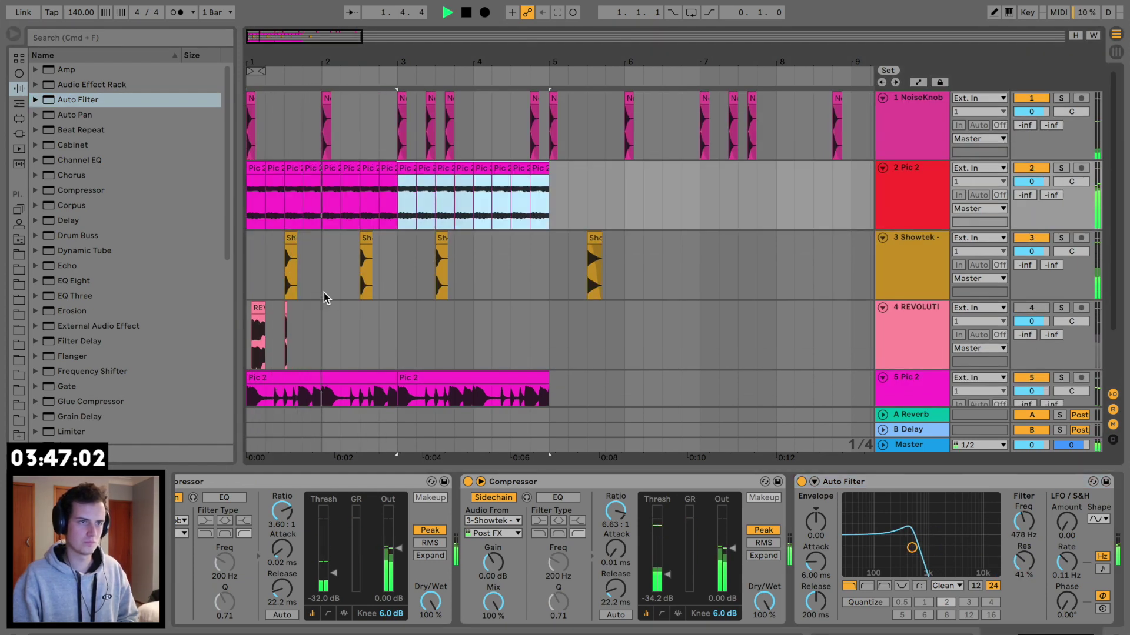
Add the Soundtoys LittleMicroShift VST to the second track, adjust it and close its window.
left_click(20, 133)
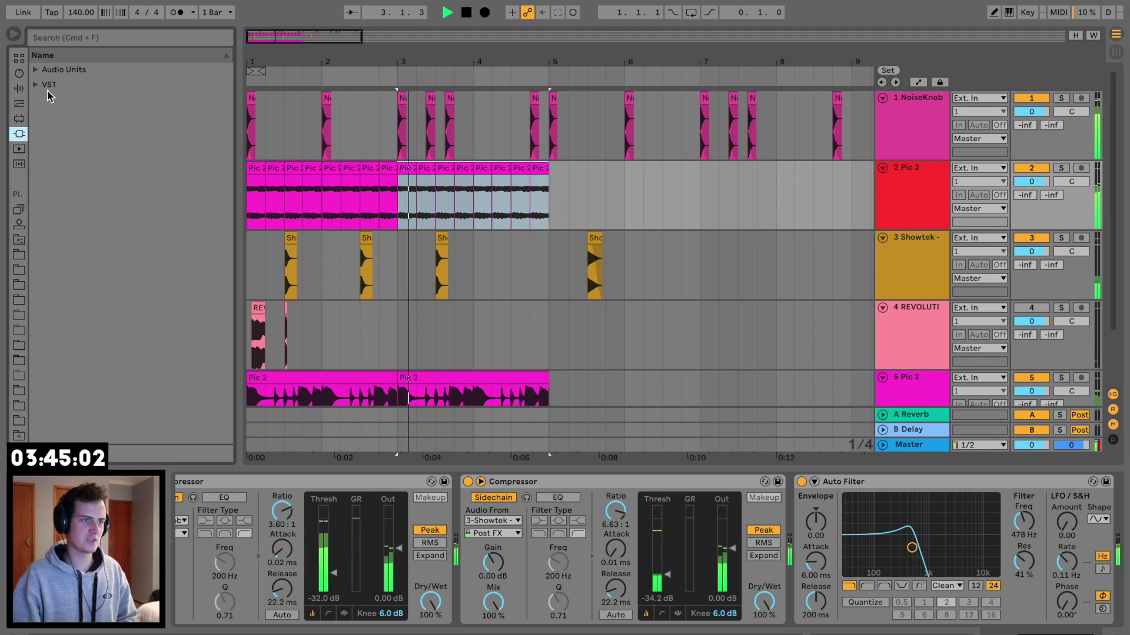
left_click(47, 90)
left_click(71, 129)
left_click_drag(107, 190, 388, 193)
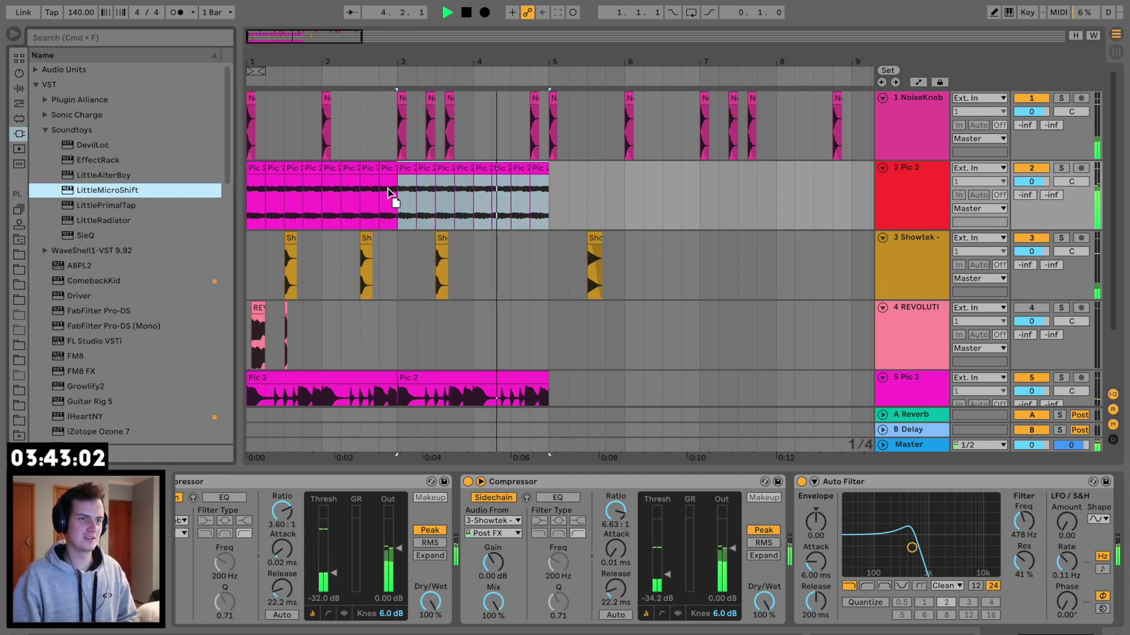
left_click_drag(257, 169, 257, 170)
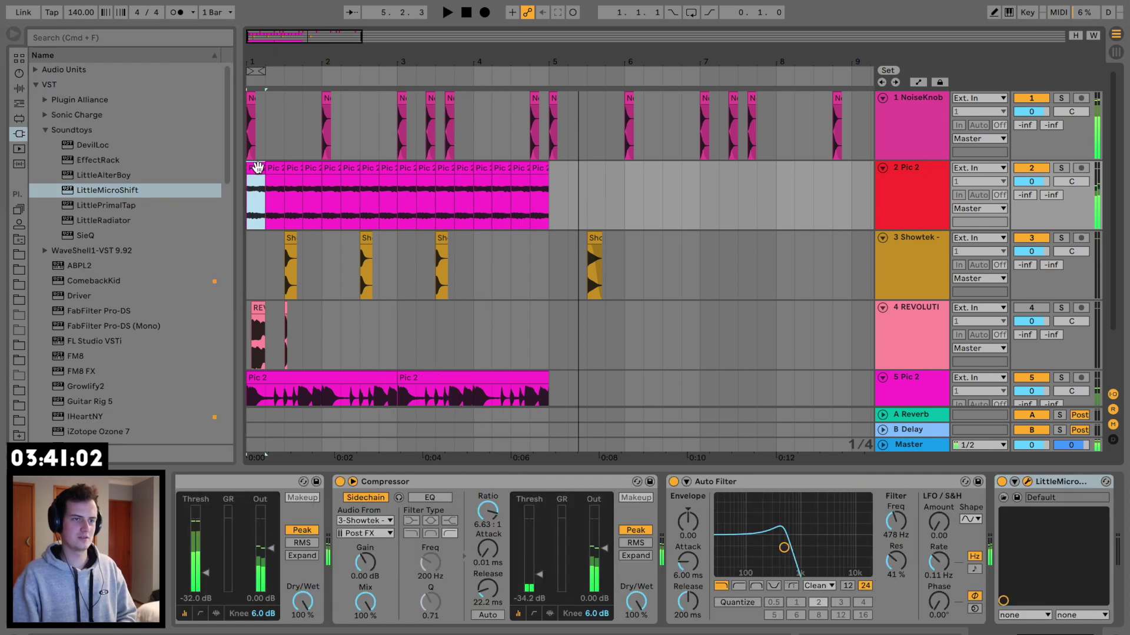
left_click_drag(587, 324, 595, 426)
left_click(684, 324)
left_click(497, 211)
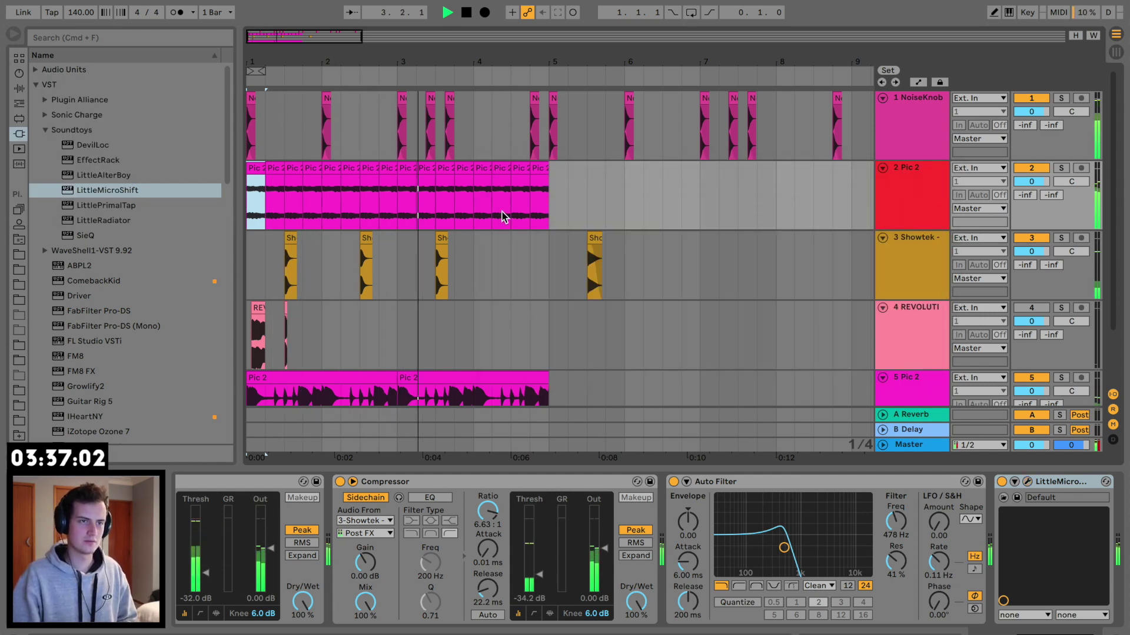
Solo the REVOLUTION track and play back its clips to audition them.
scroll(373, 292, "down", 2)
scroll(606, 213, "up", 2)
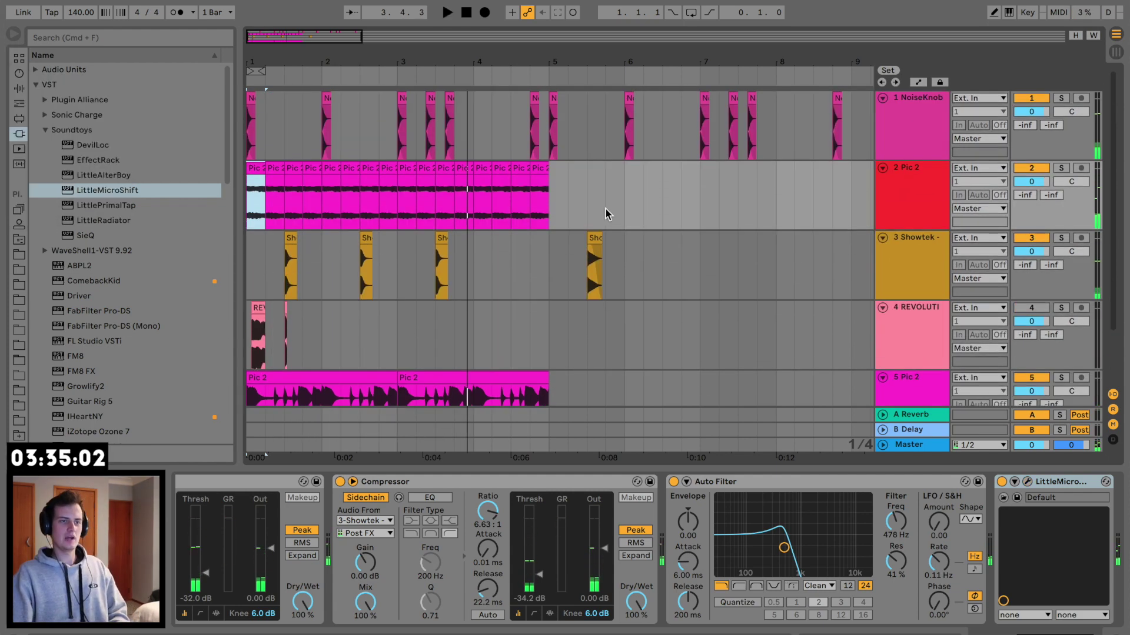
left_click_drag(256, 55, 256, 118)
scroll(439, 336, "down", 2)
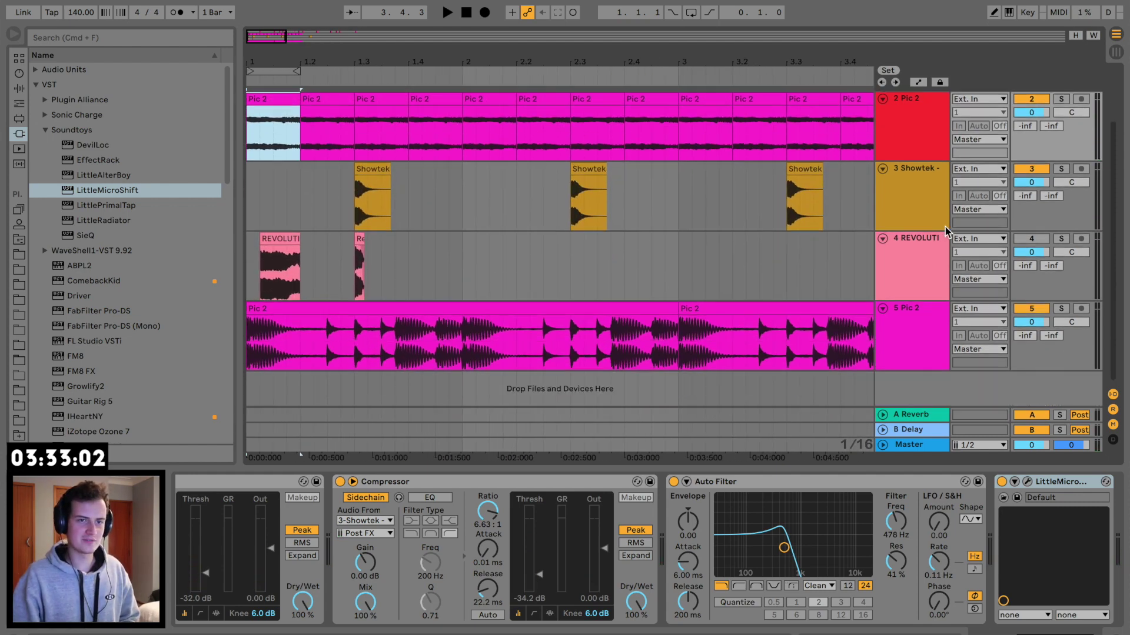
left_click(1062, 238)
key("space")
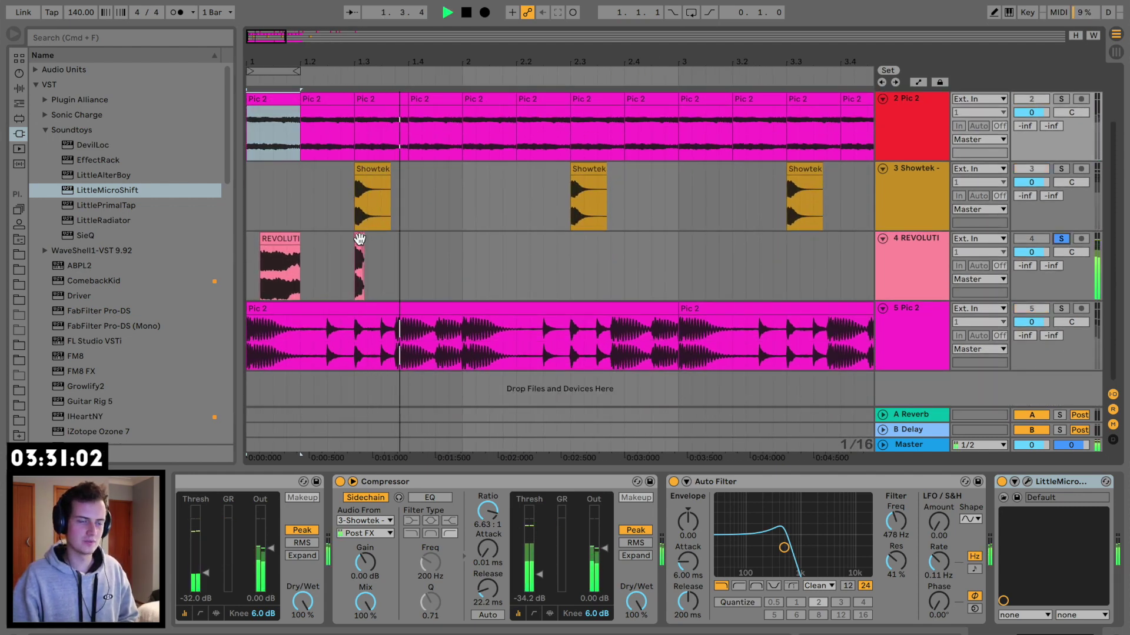
key("space")
Nudge the short REVOLUTION hit a sixteenth note earlier and move its track directly below the NoiseKnob track.
left_click(359, 238)
mouse_move(361, 238)
left_mouse_down()
mouse_move(336, 234)
mouse_move(346, 239)
left_mouse_up()
scroll(885, 297, "up", 2)
left_click_drag(907, 347, 918, 176)
Deactivate the long REVOLUTION clip and move it aside, and place copies of the short hit at 1, 2, 3, 3.2.3 and 3.3.3.
left_click_drag(281, 169, 497, 170)
key("minus")
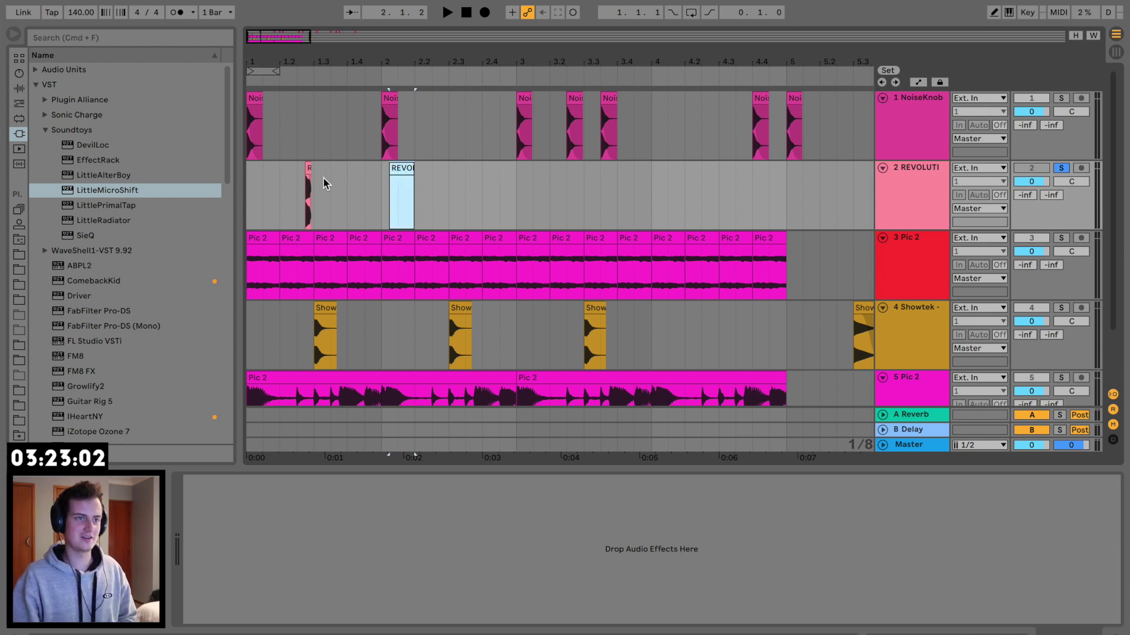
left_click_drag(308, 167, 246, 177)
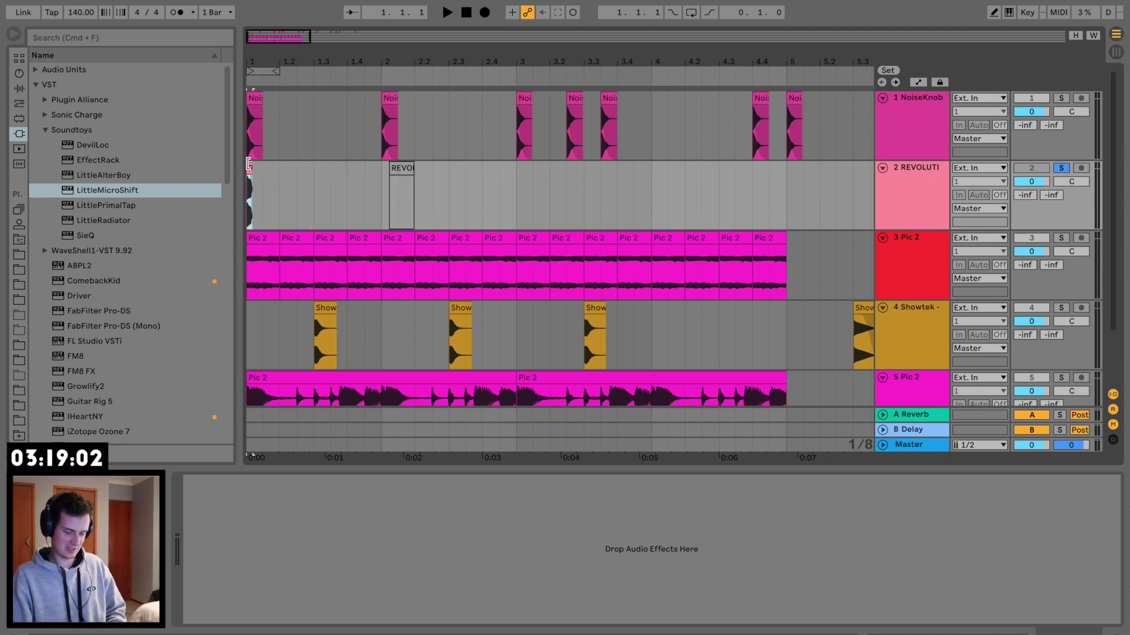
left_click_drag(392, 169, 493, 176)
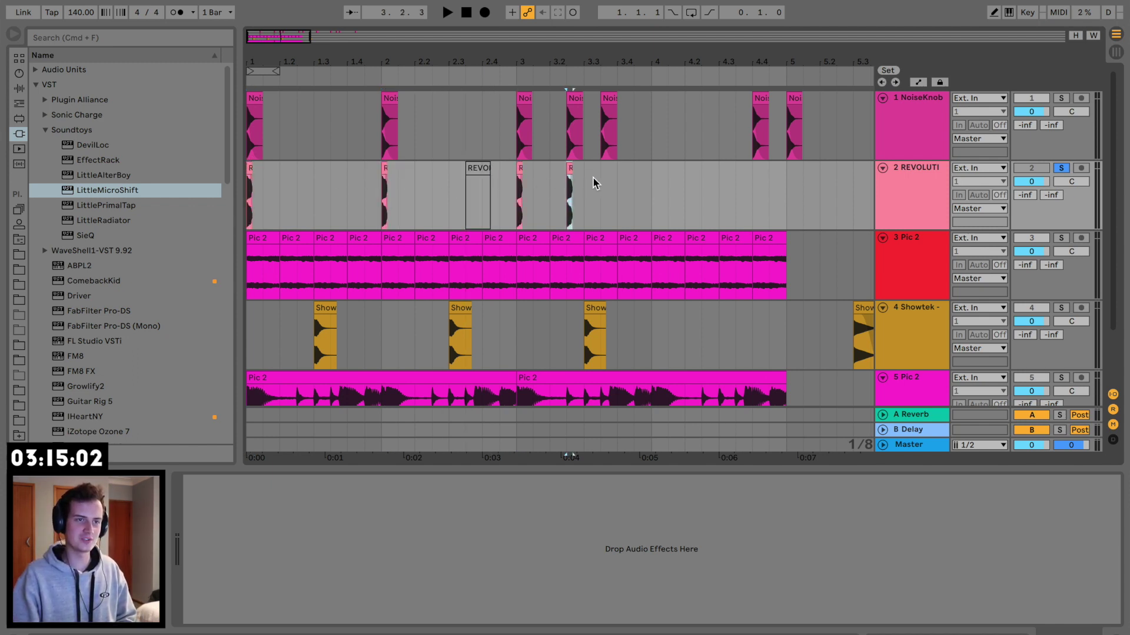
Unsolo the REVOLUTION track with its volume at -2.5 dB and copy its short hit to beat 4.4.
key("space")
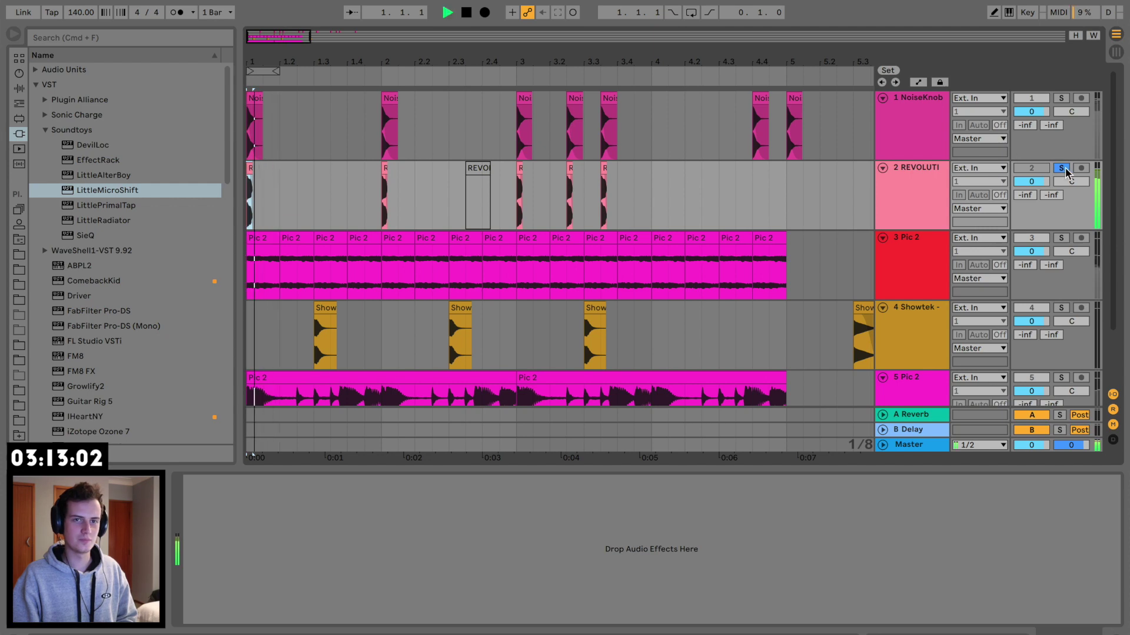
left_click(1062, 169)
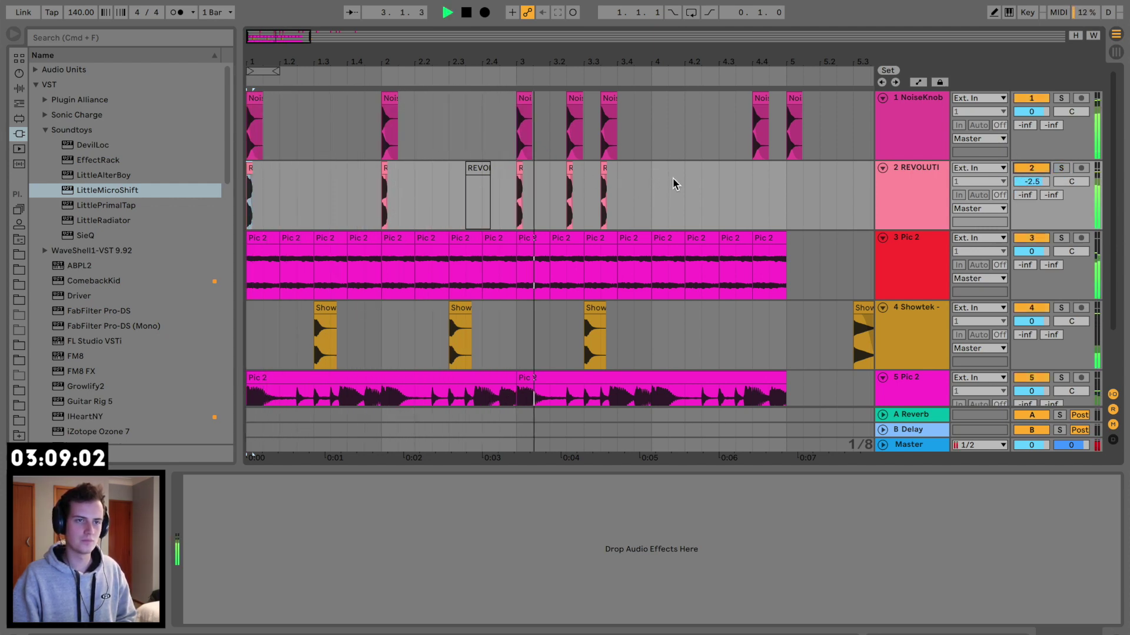
left_click(603, 168)
key("super+c")
left_click(755, 172)
key("super+v")
Duplicate the first four bars of the REVOLUTION track and of the chopped Pic 2 track up to bar 9.
left_click_drag(787, 175, 247, 177)
key("ctrl+d")
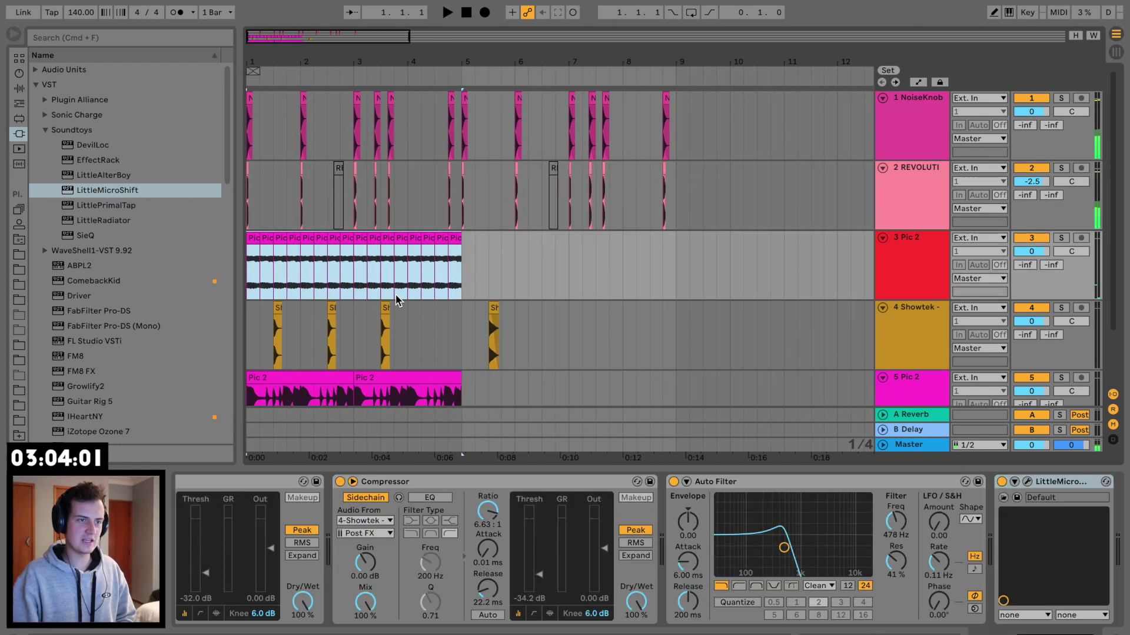
key("ctrl+d")
scroll(404, 295, "down", 2)
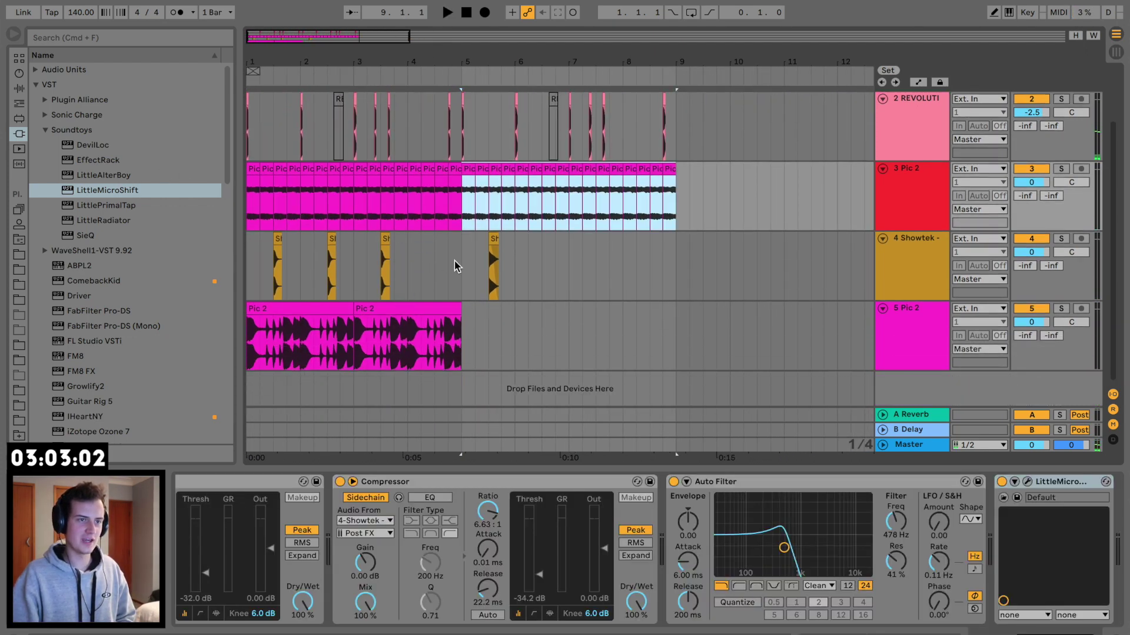
left_click_drag(407, 272, 176, 263)
key("ctrl+d")
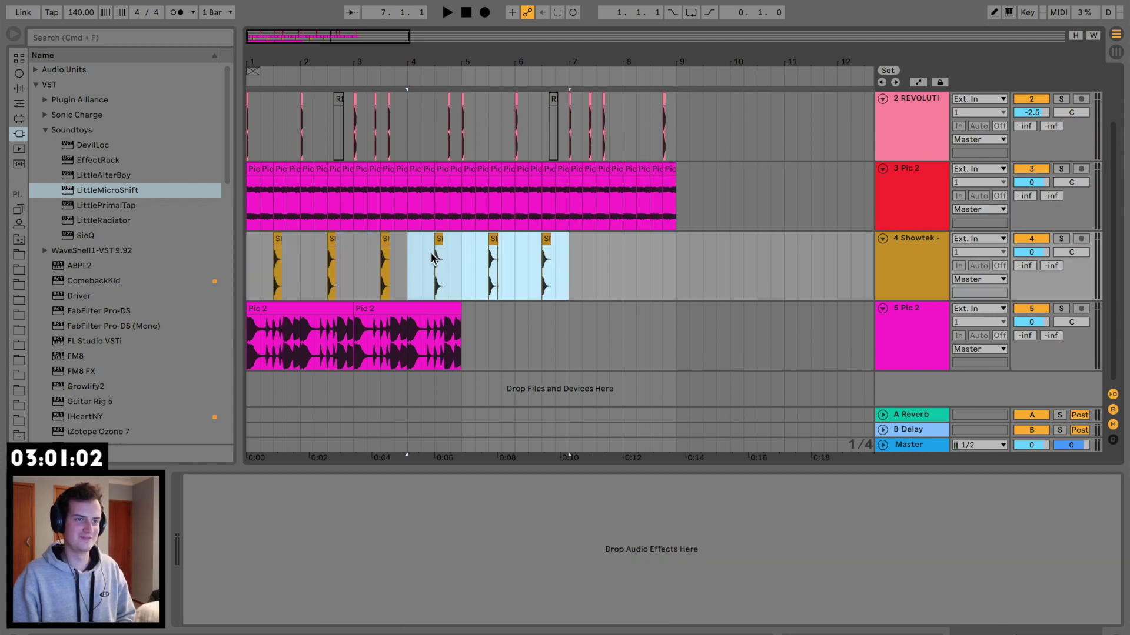
key("ctrl+z")
Copy the Showtek clip in bar 5 to bar 11 and duplicate the first three bars of Showtek hits twice, up to bar 10.
left_click_drag(496, 241, 757, 277)
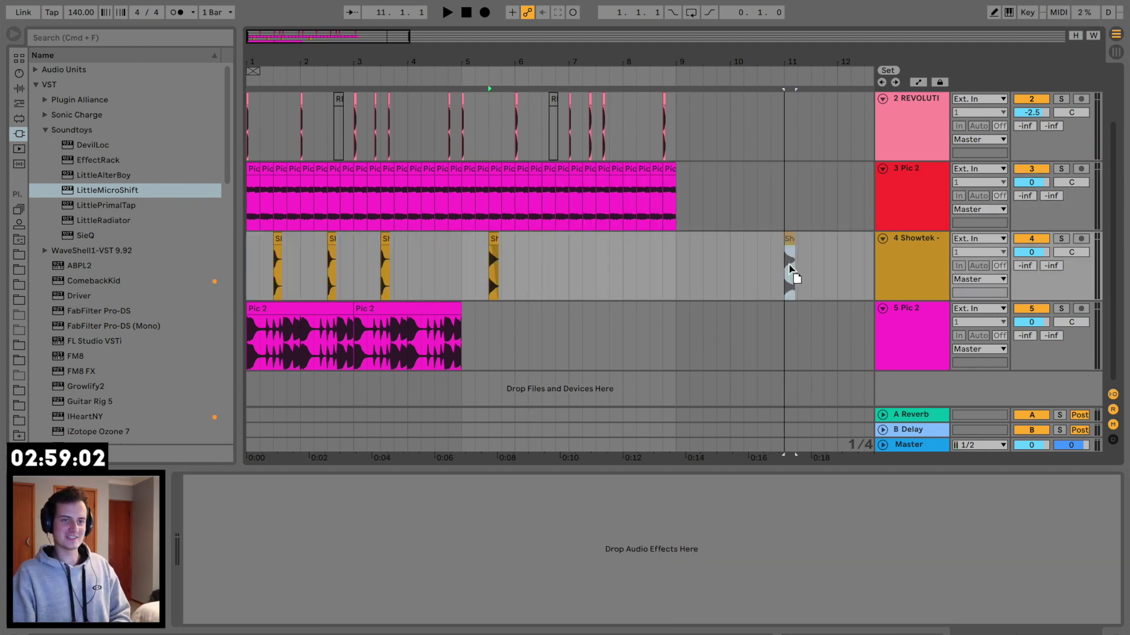
left_click_drag(419, 281, 157, 264)
key("ctrl+d")
key("ctrl+d")
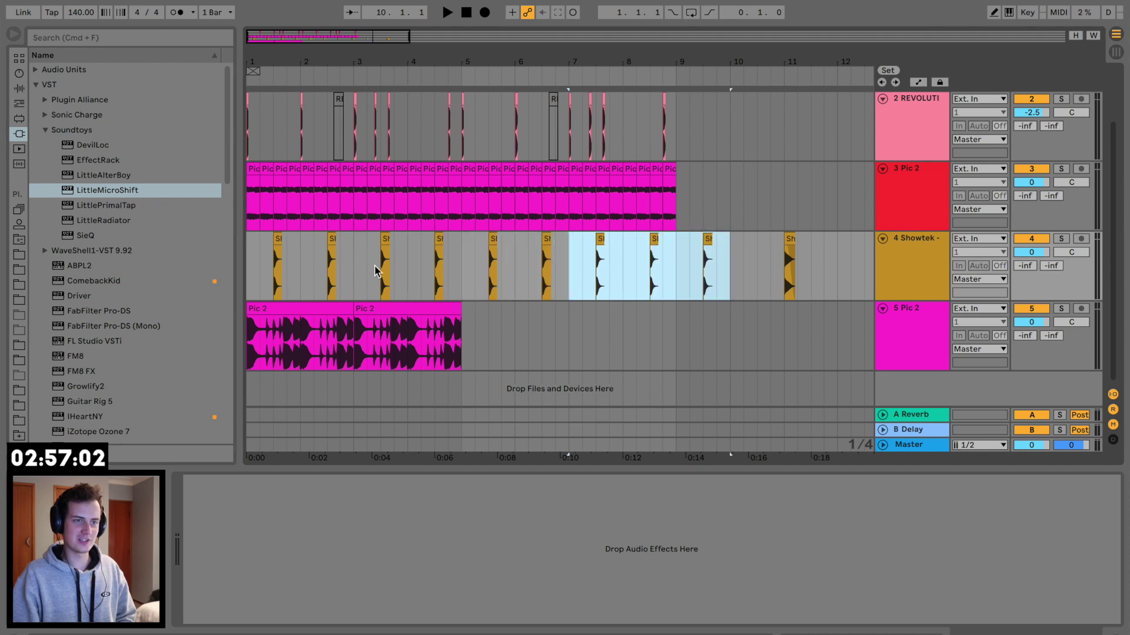
Duplicate the two-bar Pic 2 clips on the fifth track up to bar 9 during playback.
left_click(253, 248)
key("space")
left_click(297, 316)
left_click(429, 303)
key("ctrl+d")
key("ctrl+d")
Add LittleMicroShift after the EQ Eight on the fifth track, listen to it and close its window.
left_click(928, 328)
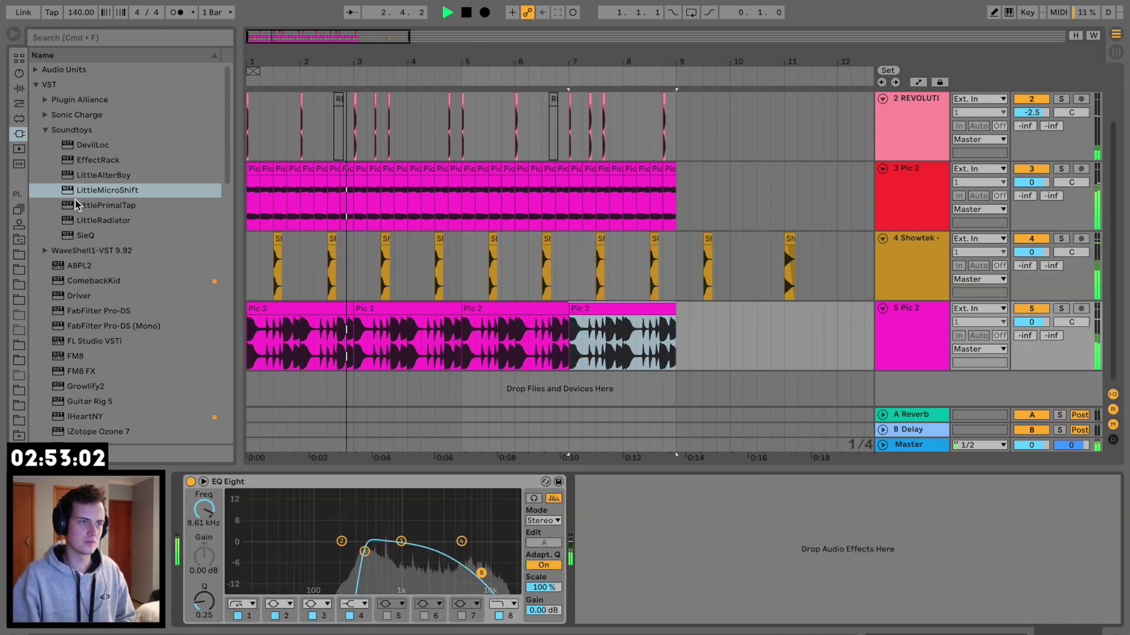
left_click_drag(96, 192, 415, 300)
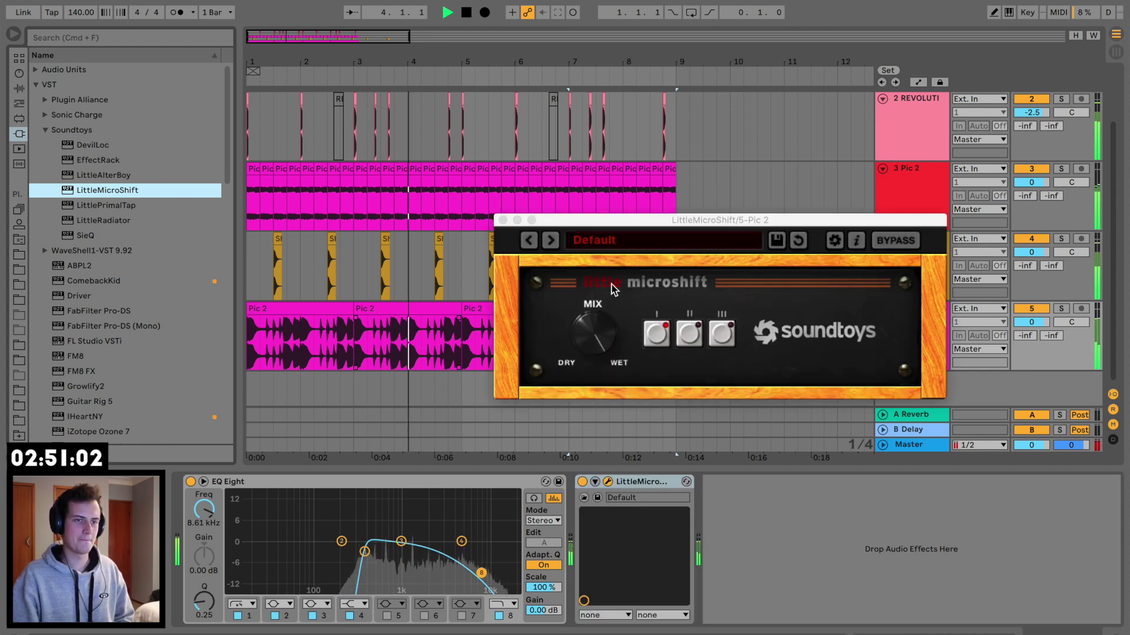
key("space")
key("space")
left_click(502, 221)
Set the Showtek track's reverb send to -12.8 dB and insert a new audio track directly above it.
key("space")
key("space")
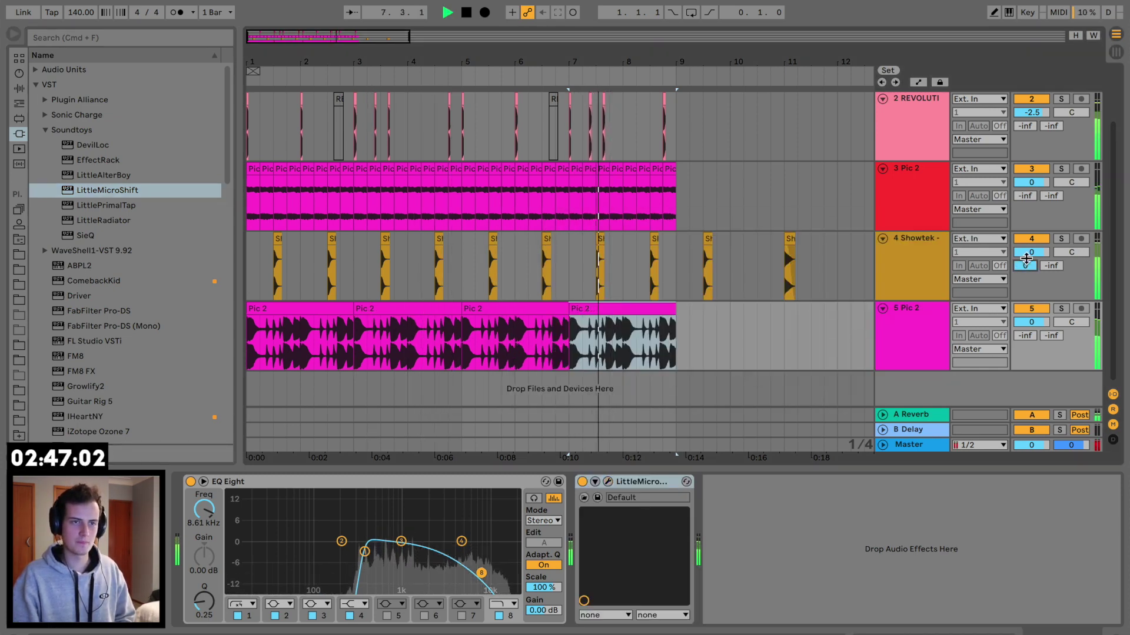
left_click(896, 192)
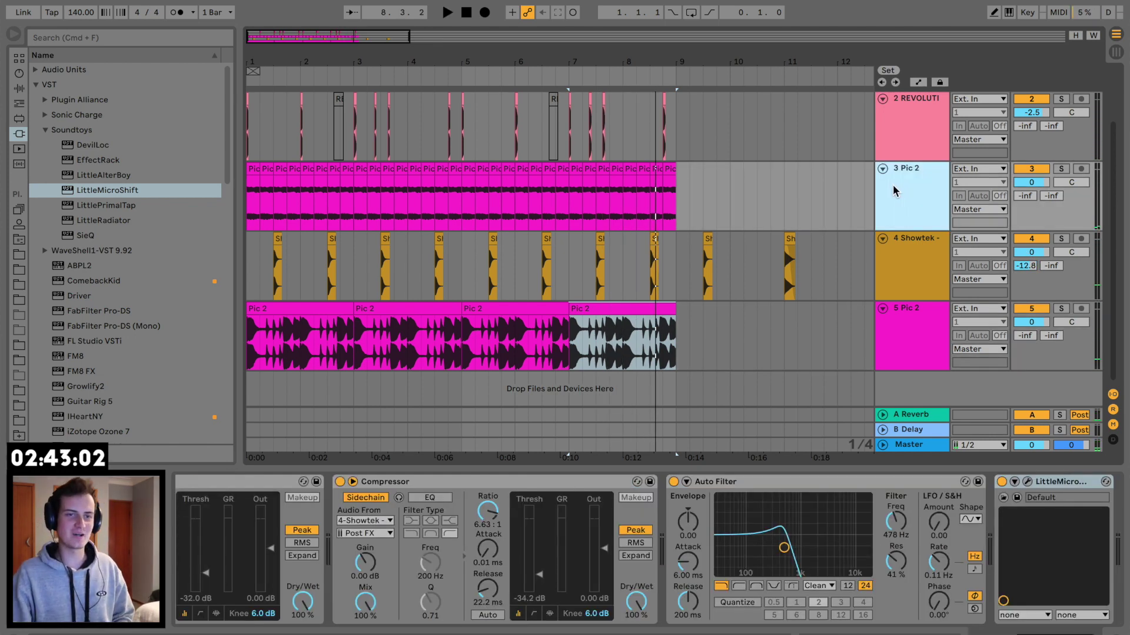
key("super+t")
Browse the folder of previously made songs and preview several files for the new audio track.
left_click(18, 421)
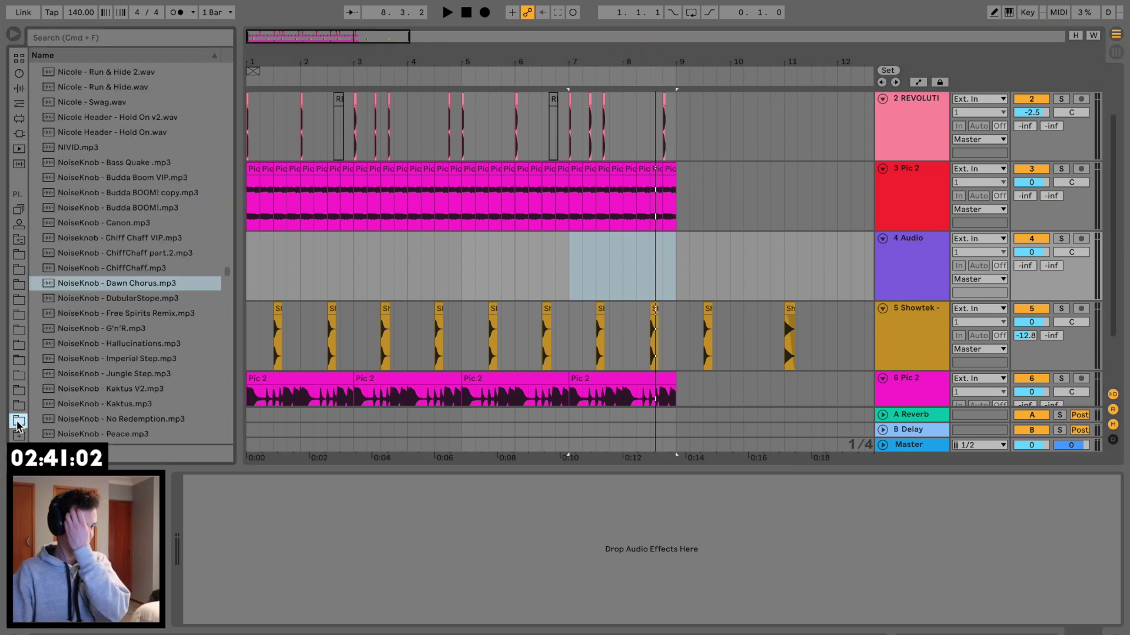
left_click(146, 343)
scroll(146, 335, "up", 6)
left_click(146, 327)
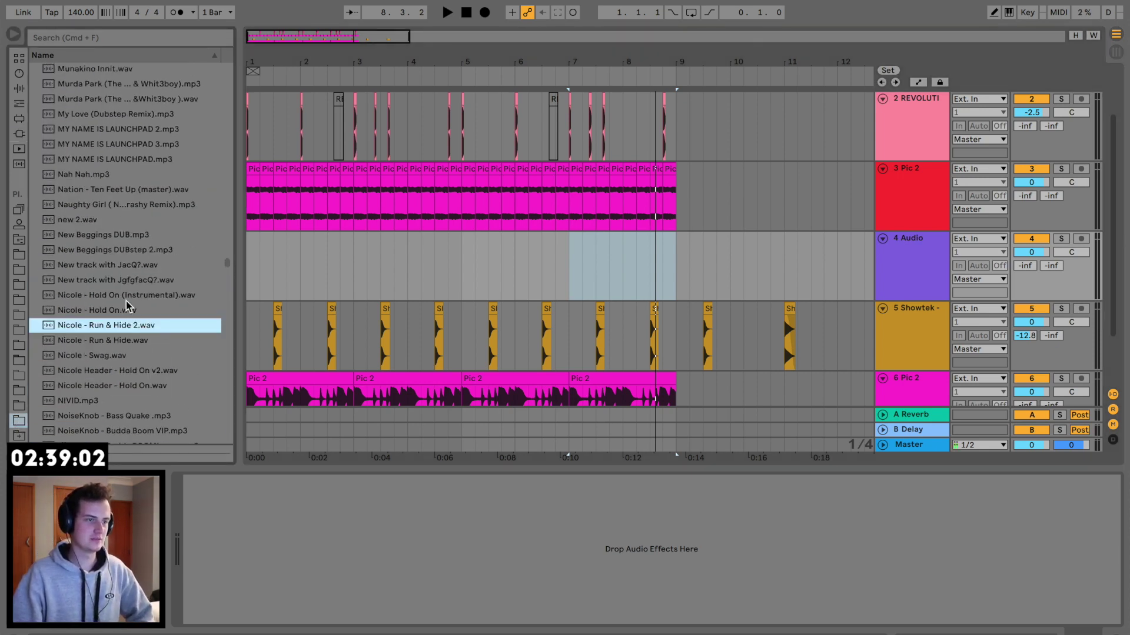
left_click(126, 299)
left_click(126, 270)
scroll(126, 272, "up", 3)
left_click(126, 275)
scroll(126, 273, "up", 3)
left_click(126, 272)
left_click(89, 225)
left_click(76, 211)
scroll(85, 229, "up", 3)
left_click(93, 237)
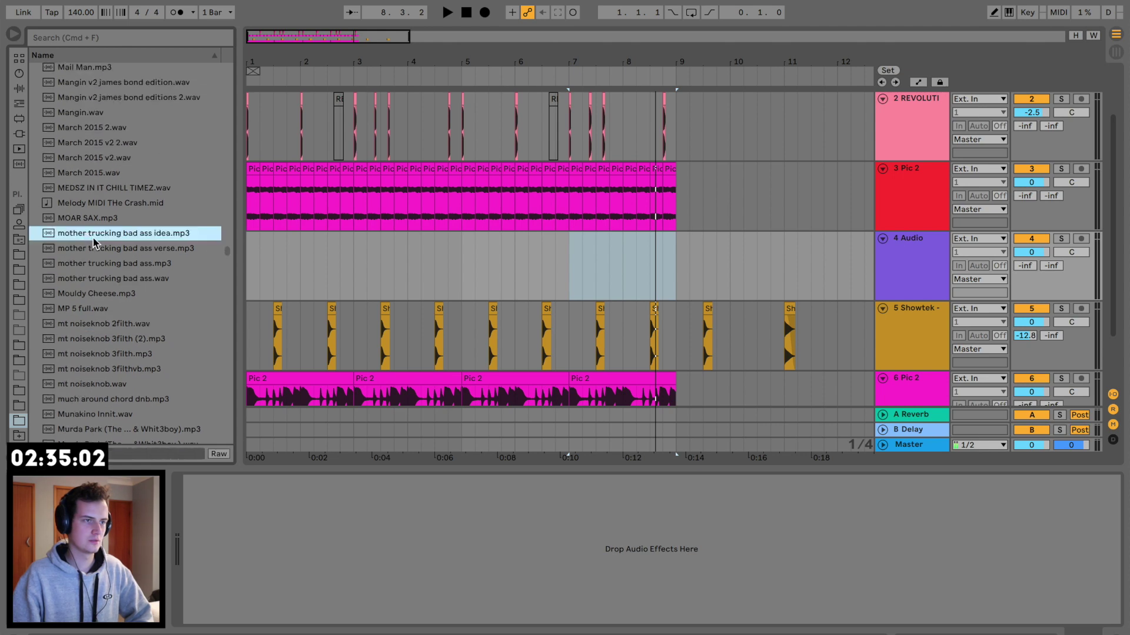
left_click(112, 219)
left_click(123, 248)
left_click(135, 235)
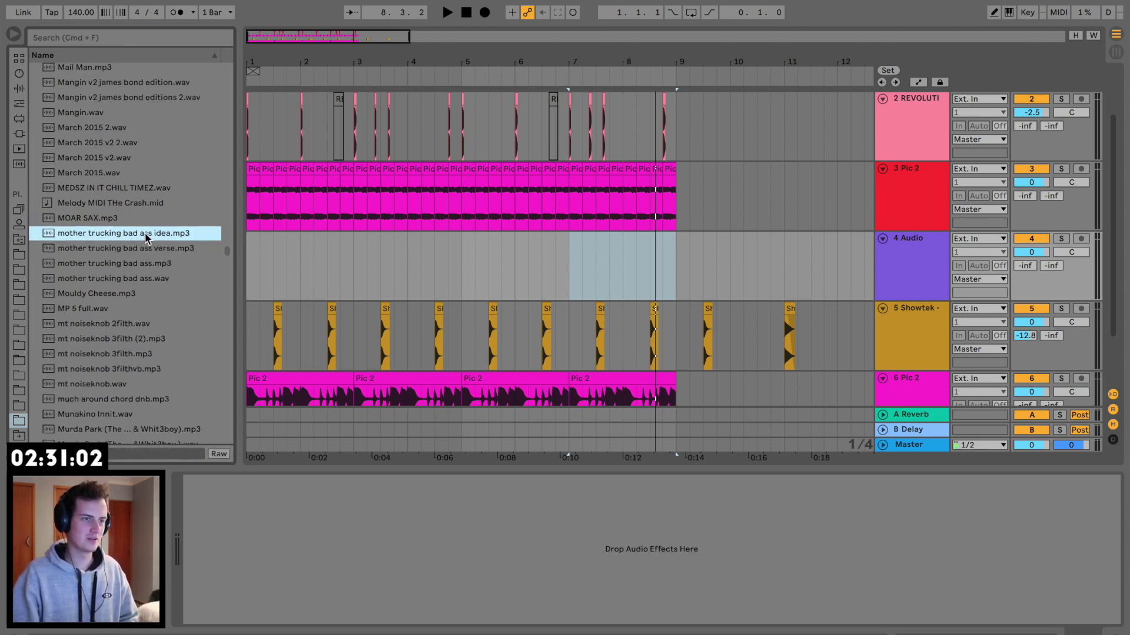
Place mother trucking bad ass idea.mp3 at bar 1 of the new audio track and turn off its warping.
left_click_drag(145, 237, 318, 261)
double_click(325, 240)
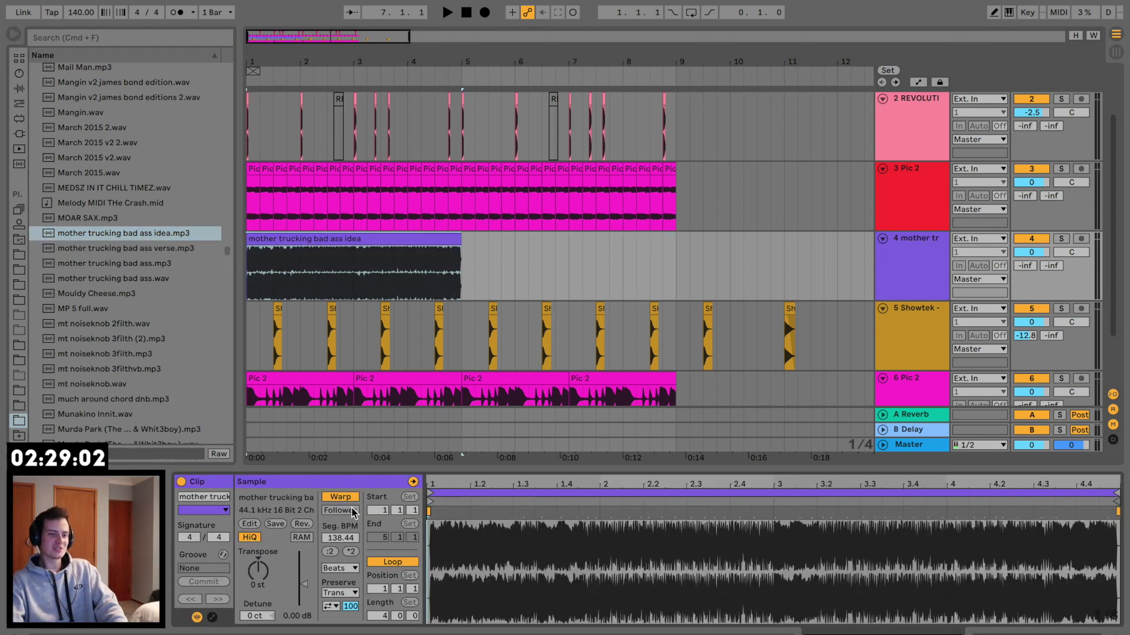
left_click(328, 497)
Solo the new audio track and set its clip's sample start to 0:01:552, auditioning the start point.
scroll(465, 516, "up", 5)
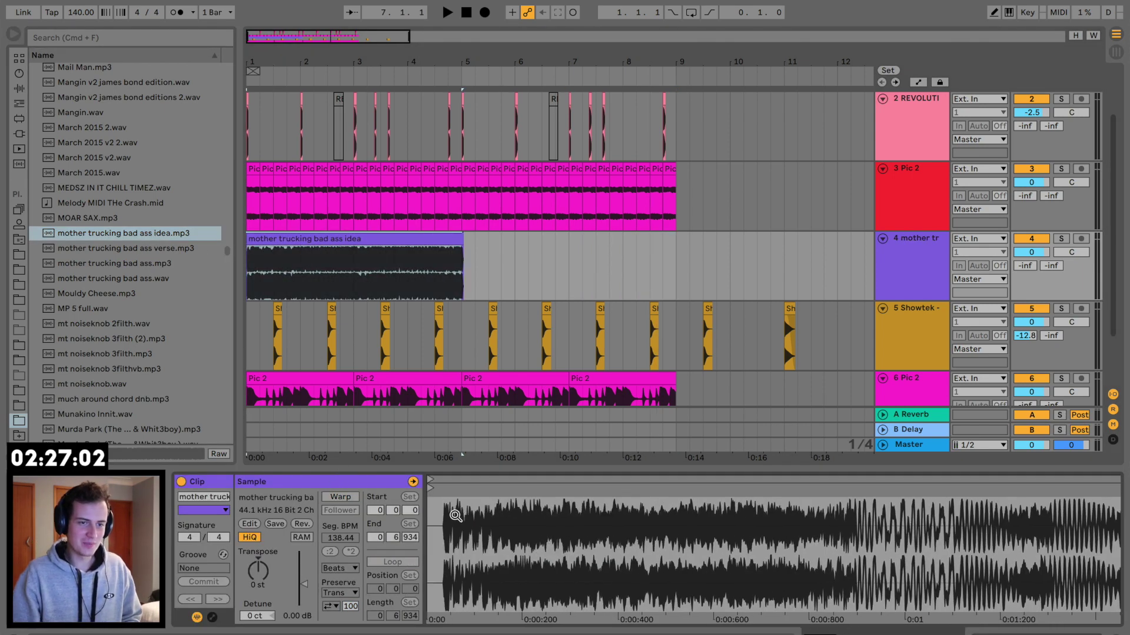
key("space")
key("space")
left_click(1060, 238)
key("space")
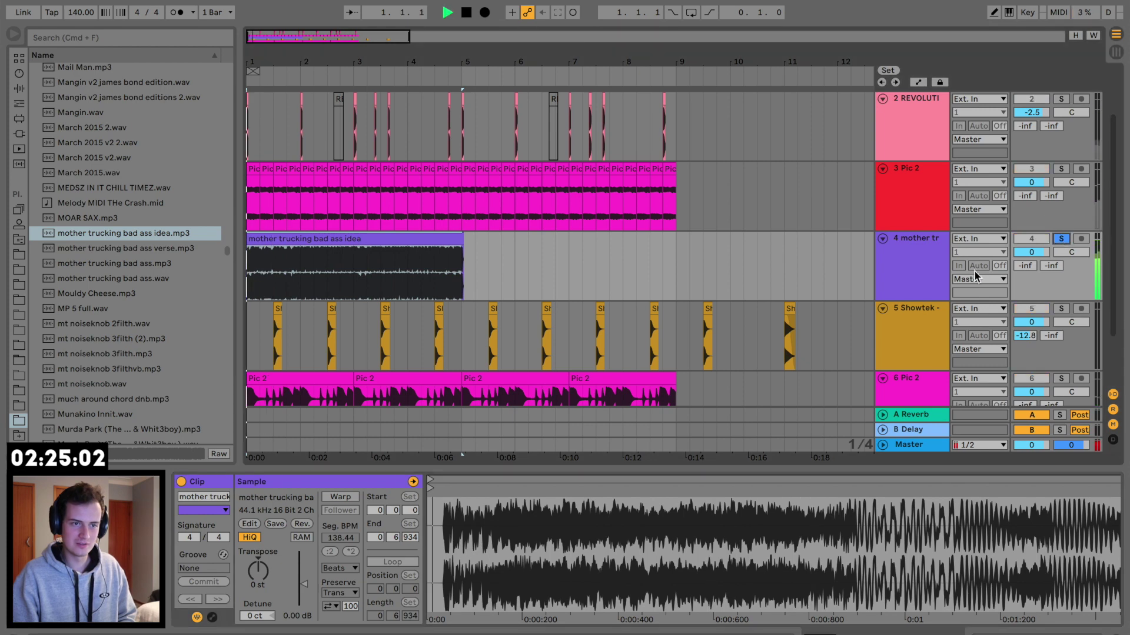
mouse_move(431, 489)
left_mouse_down()
mouse_move(928, 487)
mouse_move(873, 524)
mouse_move(574, 545)
left_mouse_up()
key("space")
key("space")
key("space")
mouse_move(570, 489)
left_mouse_down()
mouse_move(664, 495)
mouse_move(649, 488)
left_mouse_up()
key("space")
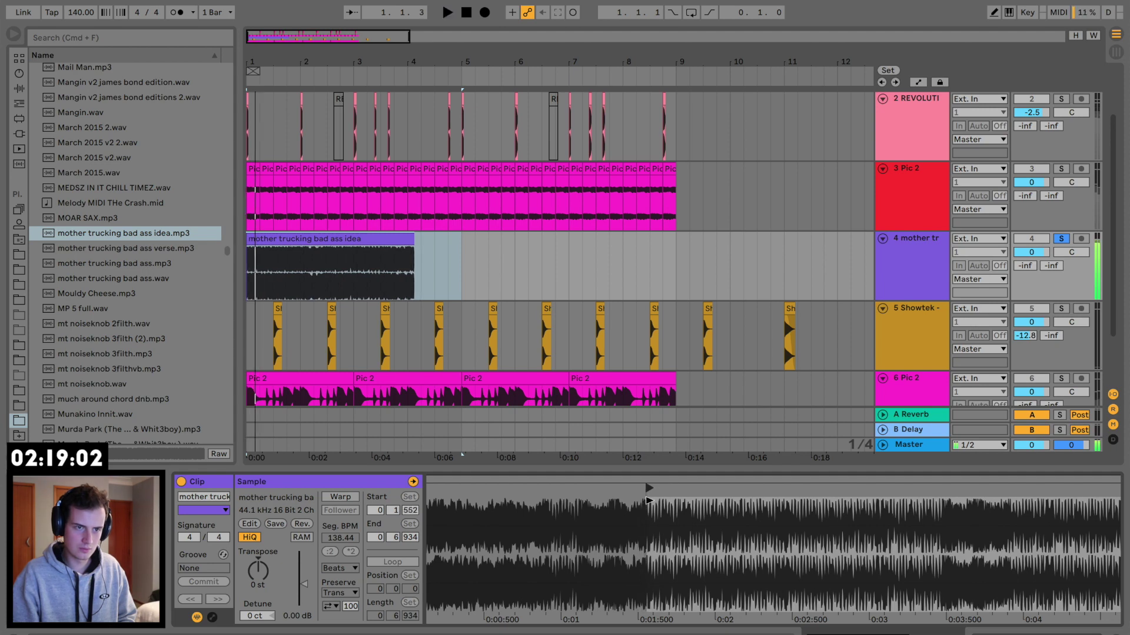
Split the mother trucking bad ass idea clip at bar 2, delete the part after it and play back the remaining bar.
left_click_drag(317, 31, 496, 208)
left_click(655, 280)
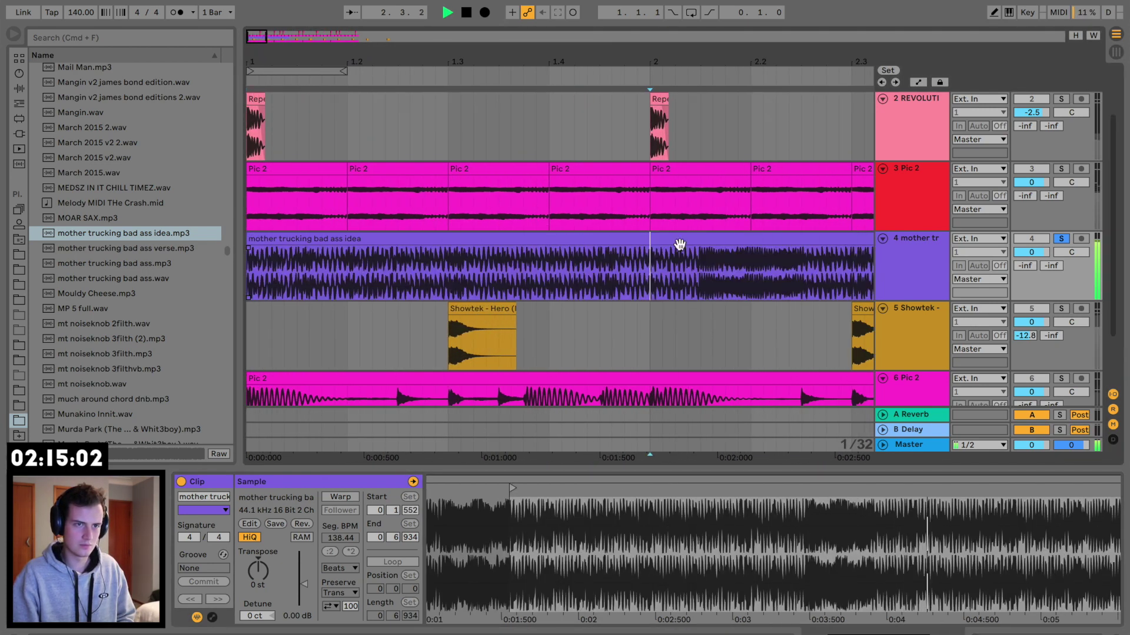
key("super+e")
left_click(683, 239)
key("Delete")
left_click(464, 237)
key("space")
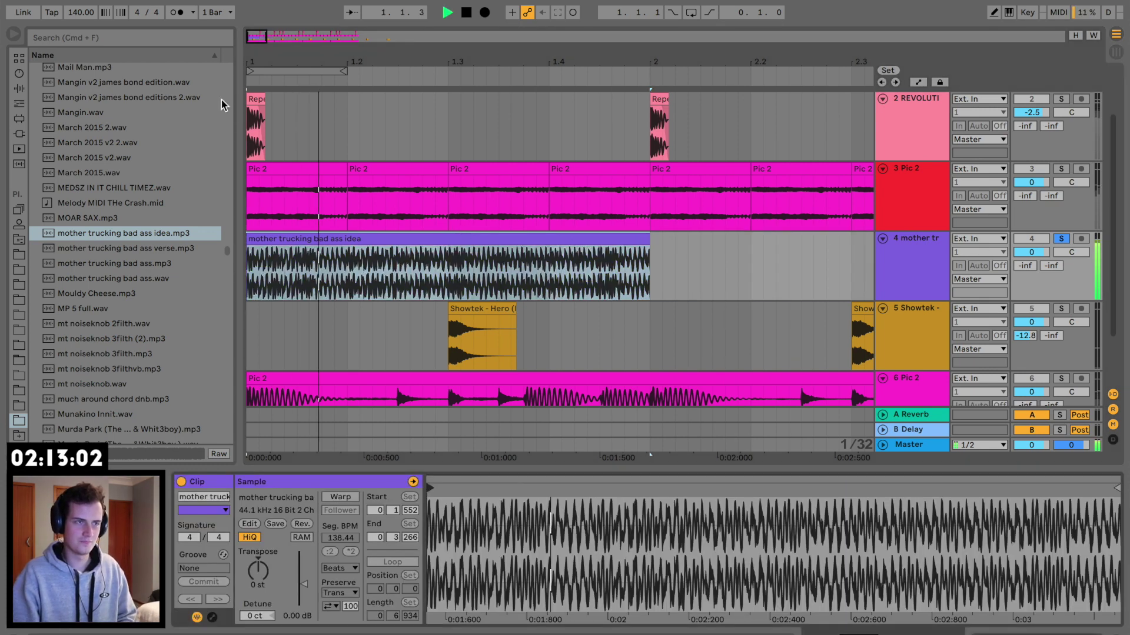
Turn on the metronome and lower the mother trucking bad ass idea clip's gain to -2.79 dB.
left_click(174, 12)
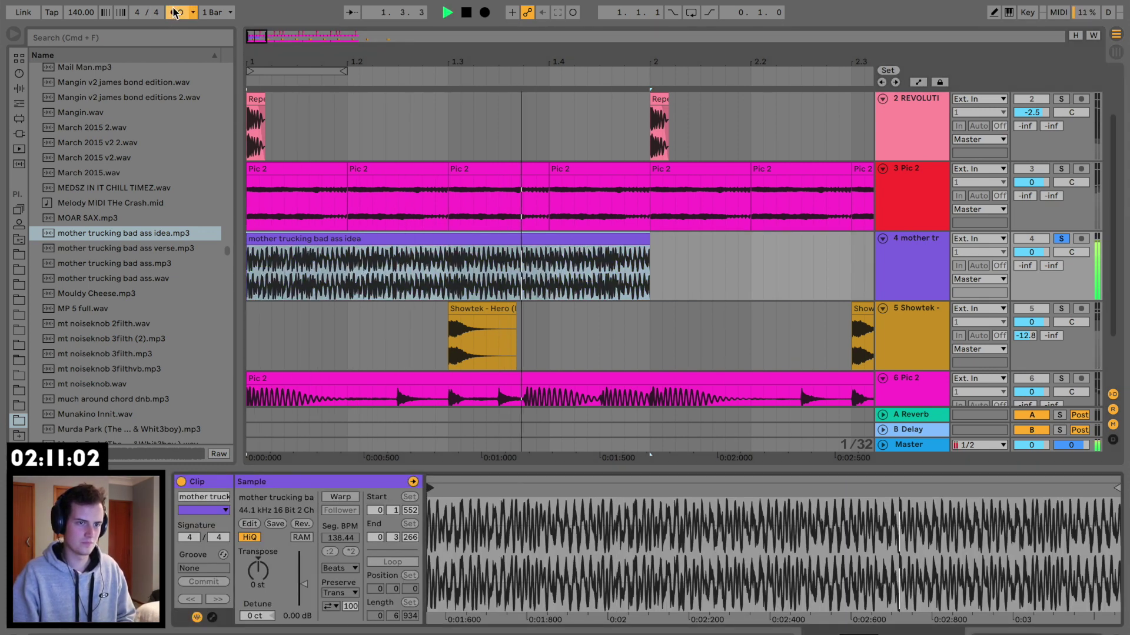
left_click_drag(304, 585, 305, 589)
key("space")
Solo the chopped Pic 2 track together with the new track and play both.
left_click(1061, 168)
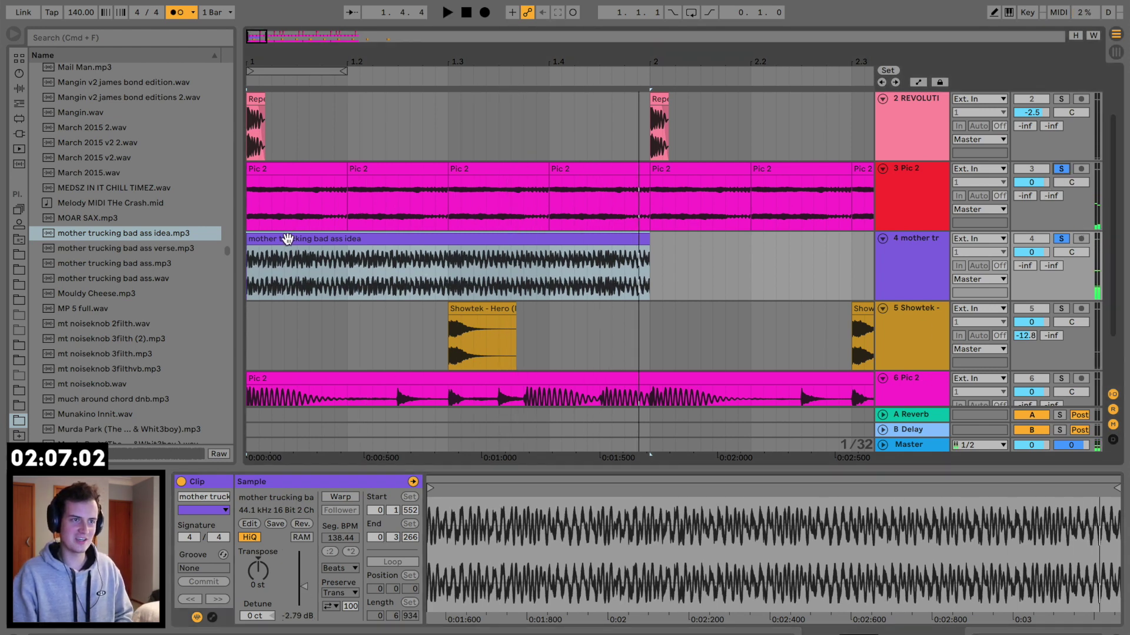
key("space")
key("space")
Warp the mother trucking bad ass idea clip in Tones mode and transpose it to -3 st.
left_click(340, 498)
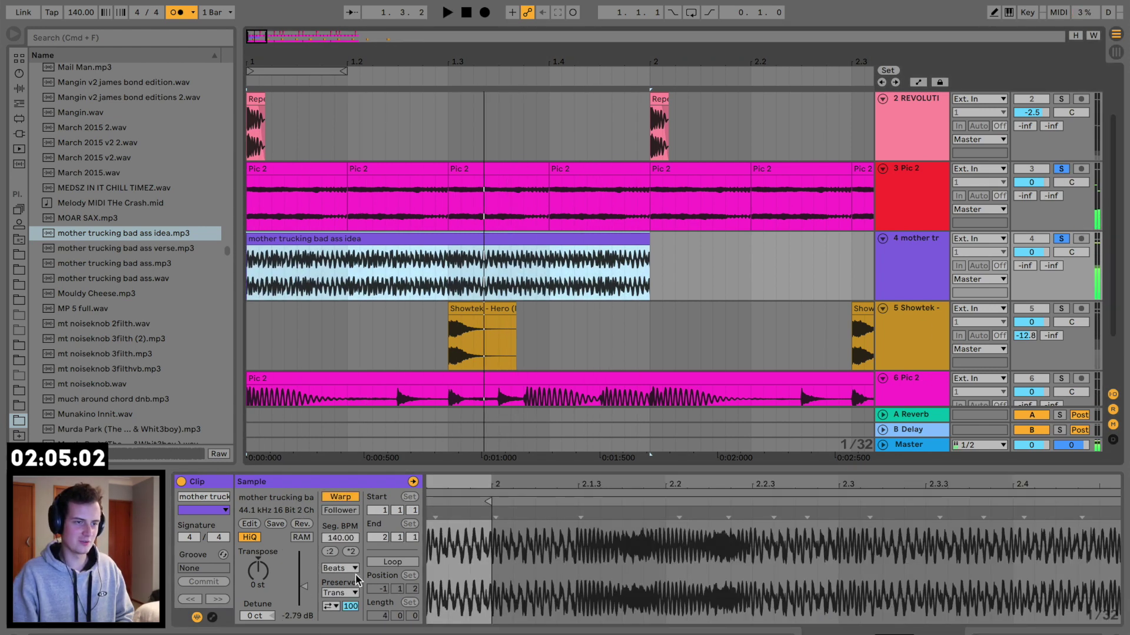
left_click(339, 569)
left_click(340, 577)
left_click_drag(346, 597, 345, 586)
key("space")
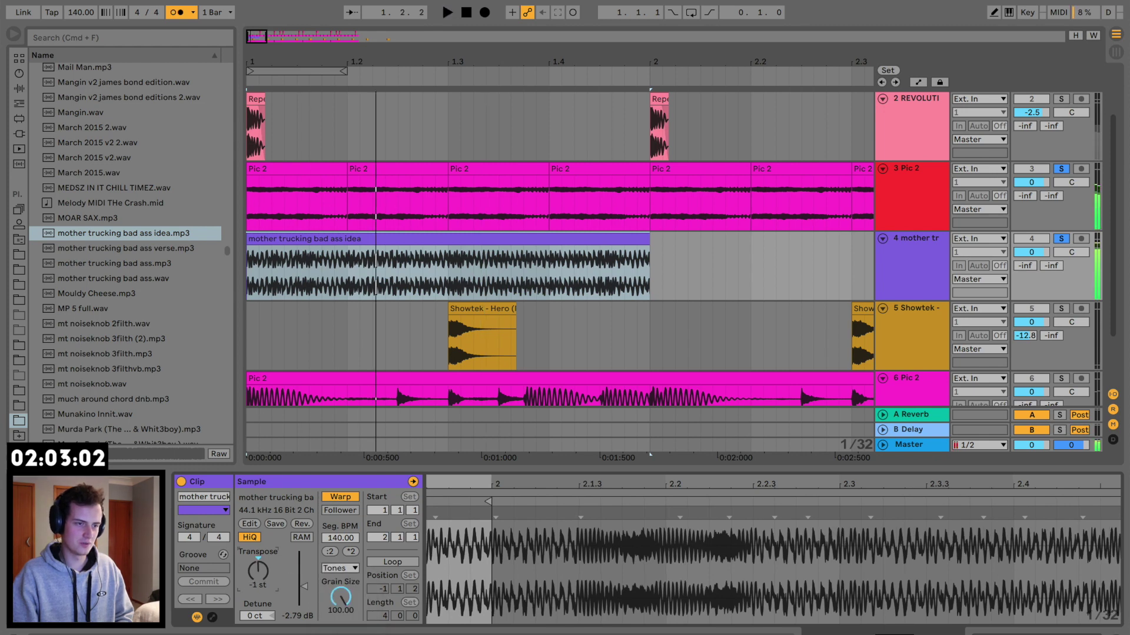
key("space")
Duplicate the one-bar mother trucking bad ass idea clip repeatedly up to bar 9.
left_click(570, 235)
key("super+d")
key("super+d")
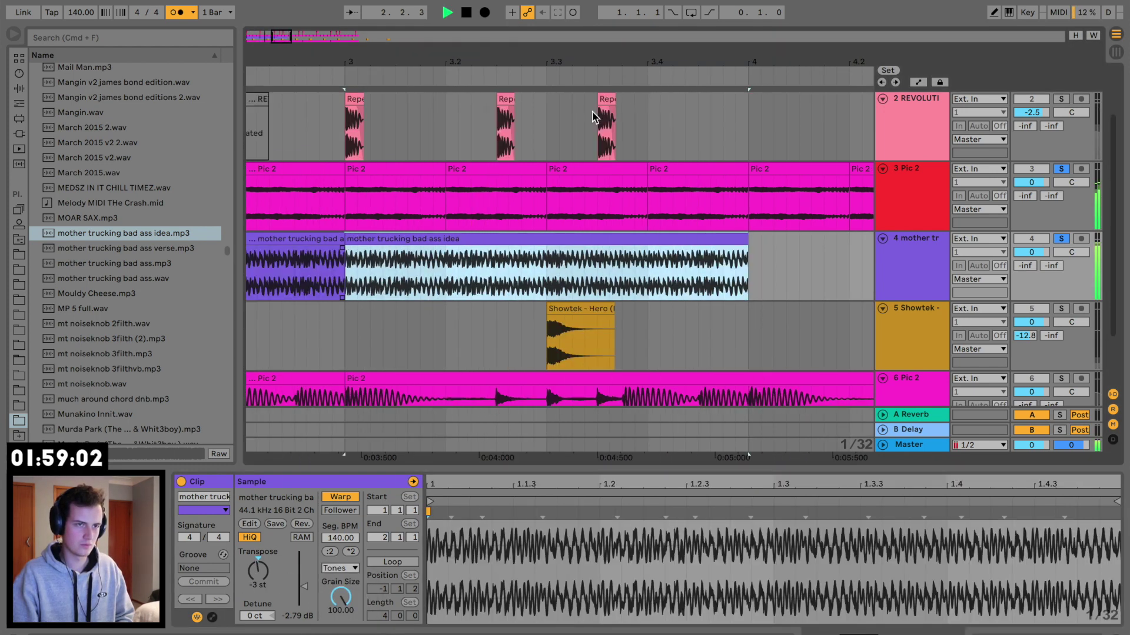
scroll(593, 98, "down", 3)
key("super+d")
key("super+d")
left_click_drag(647, 73, 383, 91)
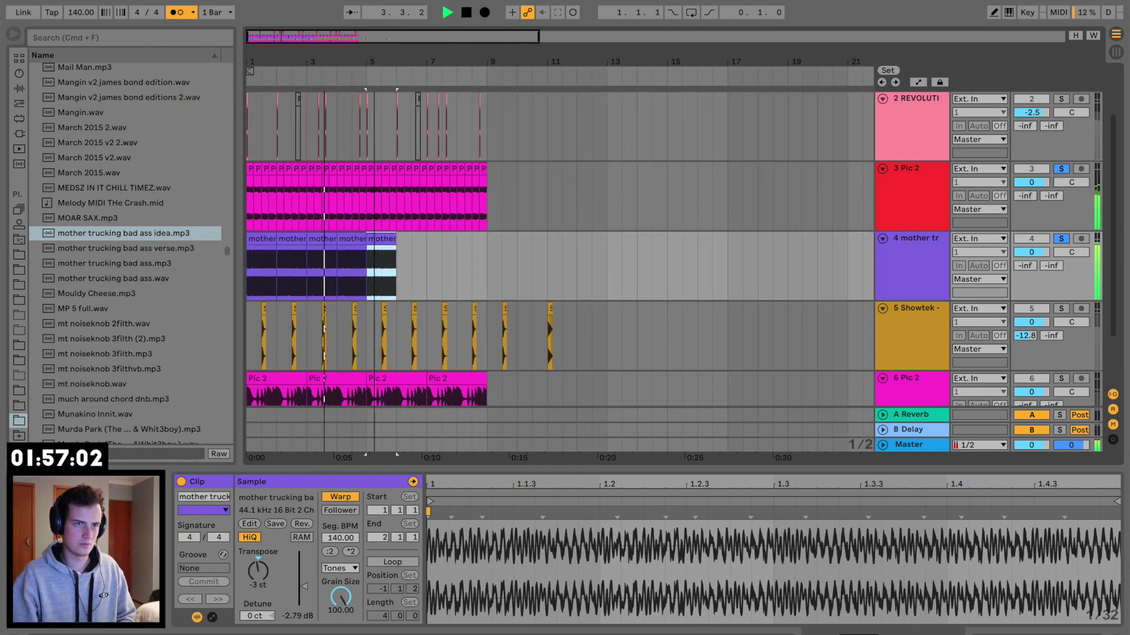
key("super+d")
scroll(333, 121, "down", 1)
key("super+d")
key("super+d")
Open the first mother trucking bad ass idea clip and move its start marker slightly past 1, checking it by ear.
double_click(261, 238)
mouse_move(431, 489)
left_mouse_down()
mouse_move(430, 541)
mouse_move(430, 521)
mouse_move(560, 497)
left_mouse_up()
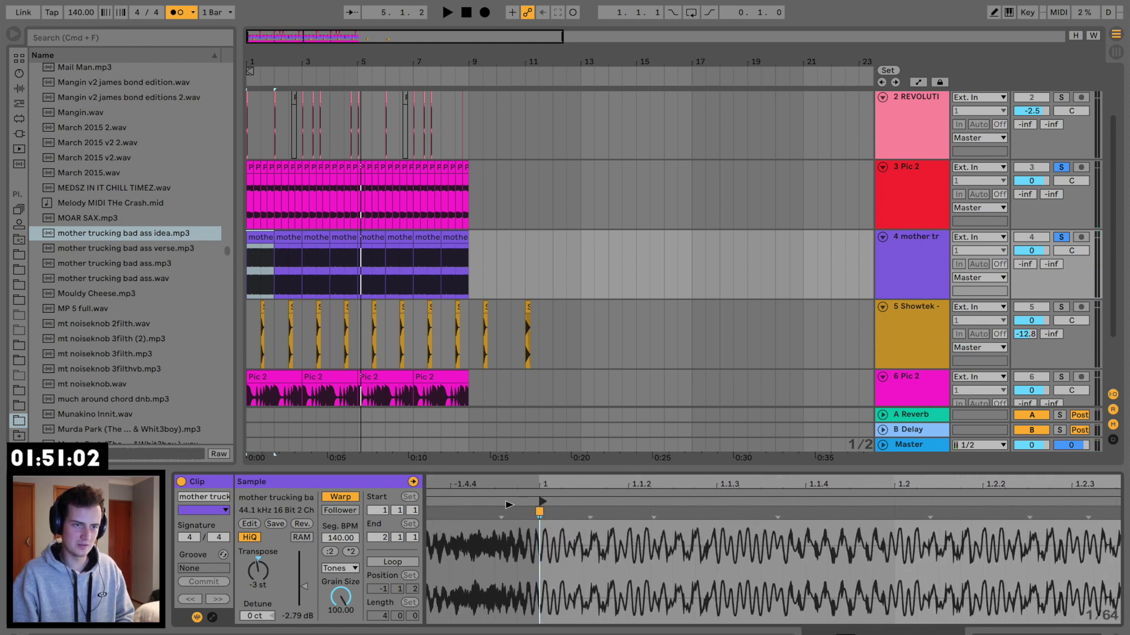
key("space")
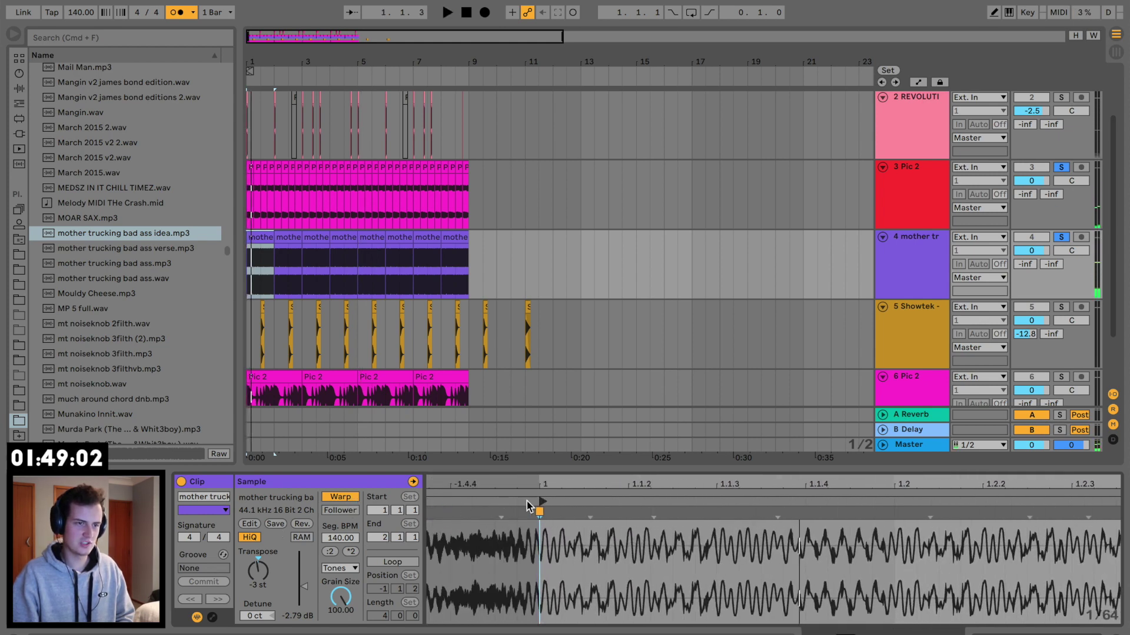
mouse_move(542, 502)
left_mouse_down()
mouse_move(630, 502)
mouse_move(542, 502)
left_mouse_up()
scroll(542, 502, "left", 5)
left_click_drag(827, 502, 849, 503)
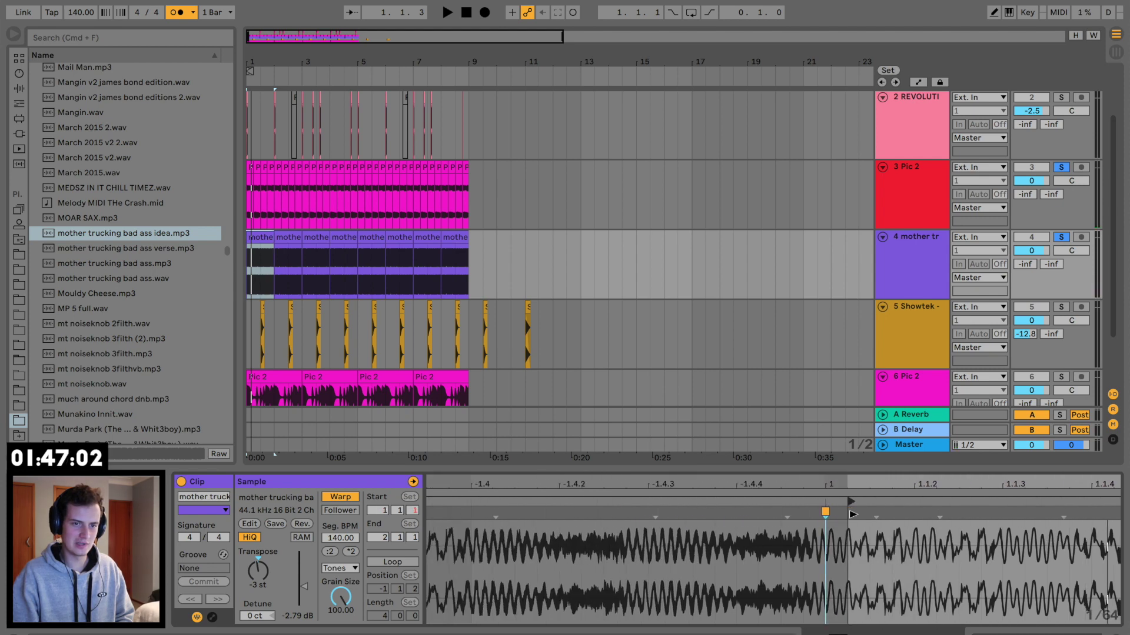
scroll(580, 555, "right", 2)
scroll(565, 561, "right", 3)
Turn on looping for the mother trucking bad ass idea clip, shift its start marker further into the waveform and play it.
left_click(381, 563)
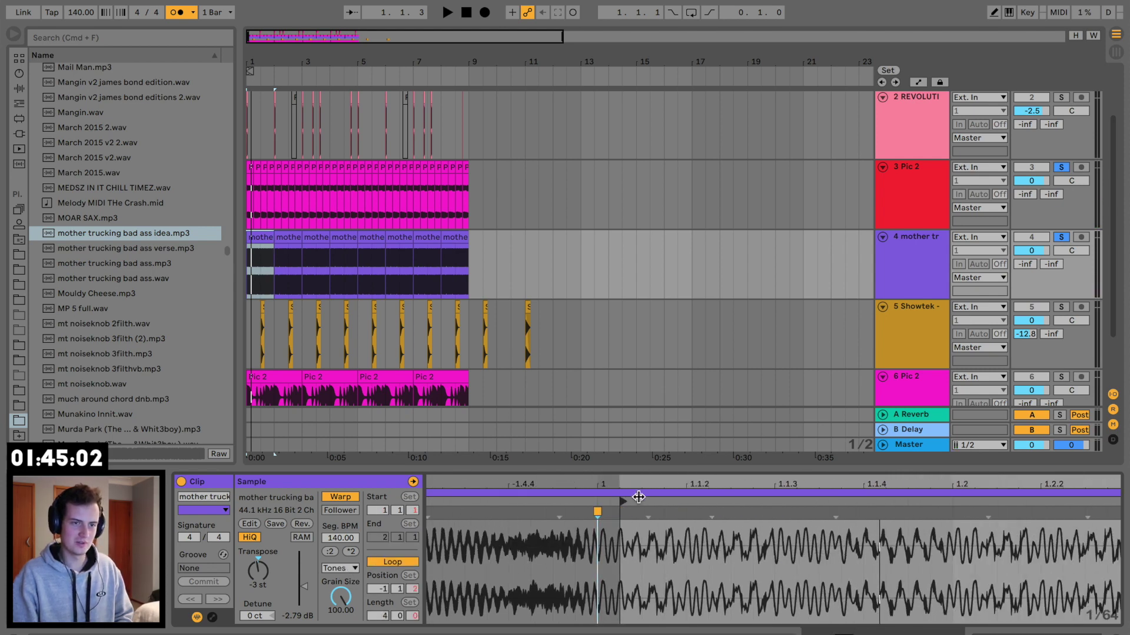
mouse_move(622, 501)
left_mouse_down()
mouse_move(532, 505)
mouse_move(843, 514)
mouse_move(610, 511)
mouse_move(831, 519)
left_mouse_up()
key("space")
left_click_drag(861, 484, 681, 459)
mouse_move(671, 503)
left_mouse_down()
mouse_move(718, 501)
mouse_move(639, 508)
mouse_move(720, 502)
mouse_move(671, 506)
left_mouse_up()
key("space")
key("space")
key("space")
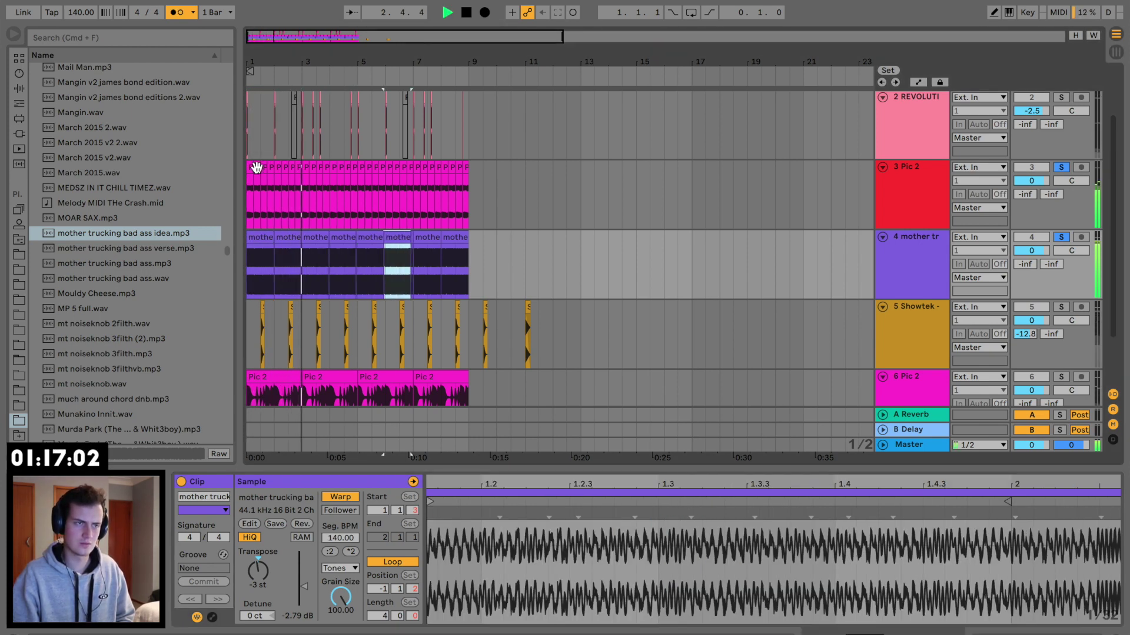
Duplicate the first half bar of the mother trucking bad ass idea clip to 1.3 and play it.
left_click_drag(260, 59, 624, 275)
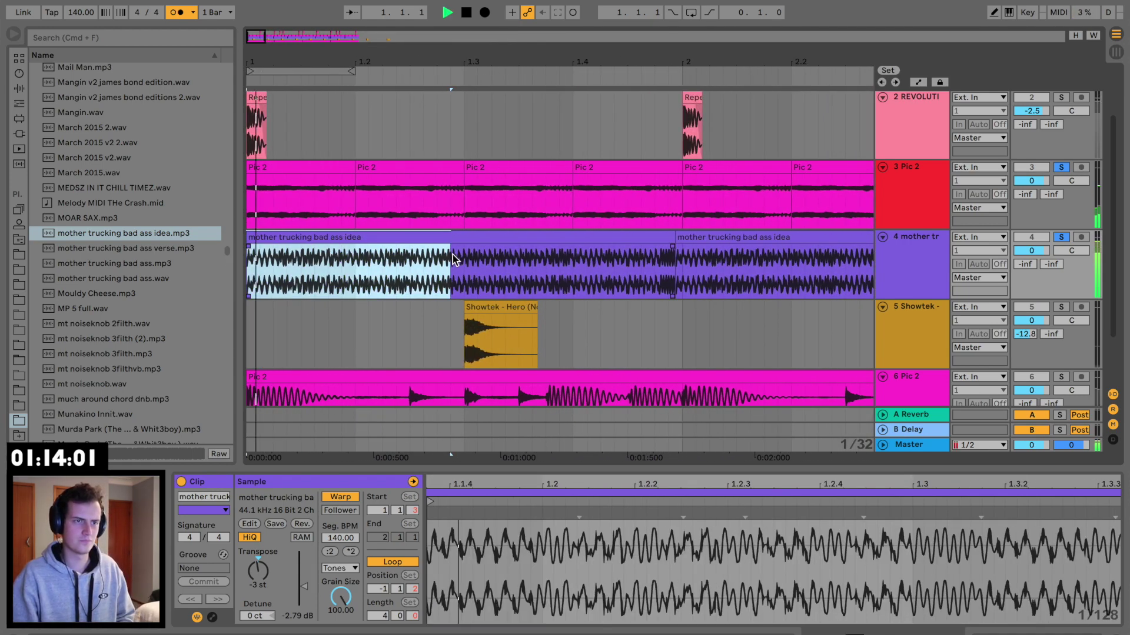
key("space")
left_click_drag(464, 259, 246, 253)
key("space")
key("super+d")
left_click_drag(525, 59, 526, 37)
key("space")
key("space")
Duplicate the mother trucking beat from 1.2 to 1.3 three times, filling the track up to 2.2, and play it.
left_click_drag(320, 282, 391, 243)
key("space")
key("space")
key("super+d")
key("super+d")
key("super+d")
left_click(328, 241)
key("space")
Copy the two sidechained Compressors from the chopped Pic 2 track onto the mother trucking track.
left_click(920, 176)
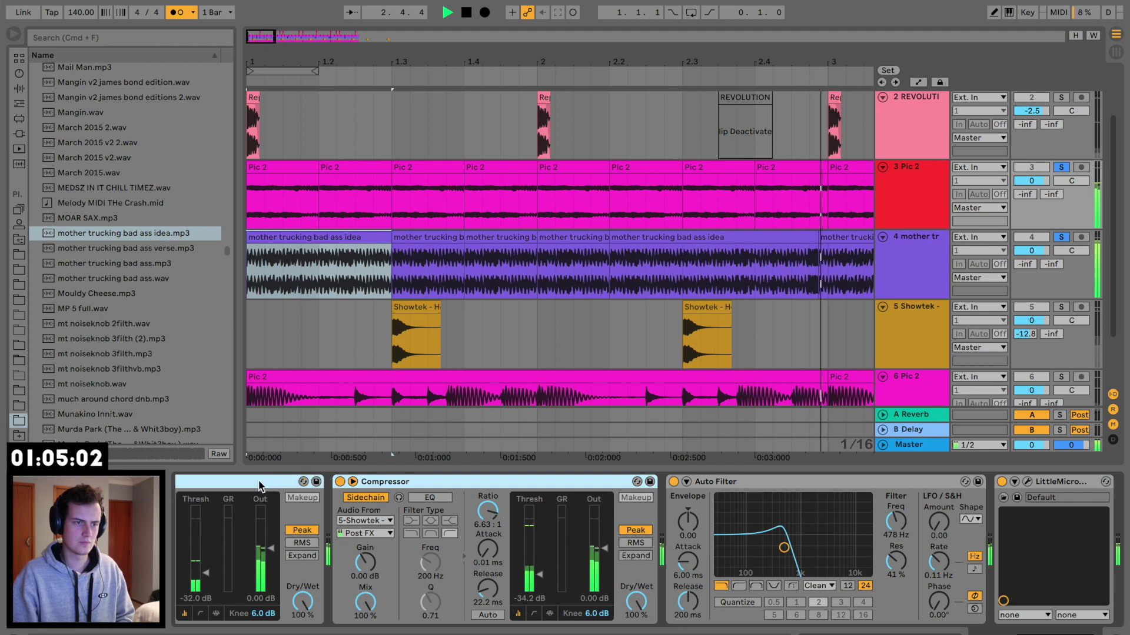
left_click(269, 240)
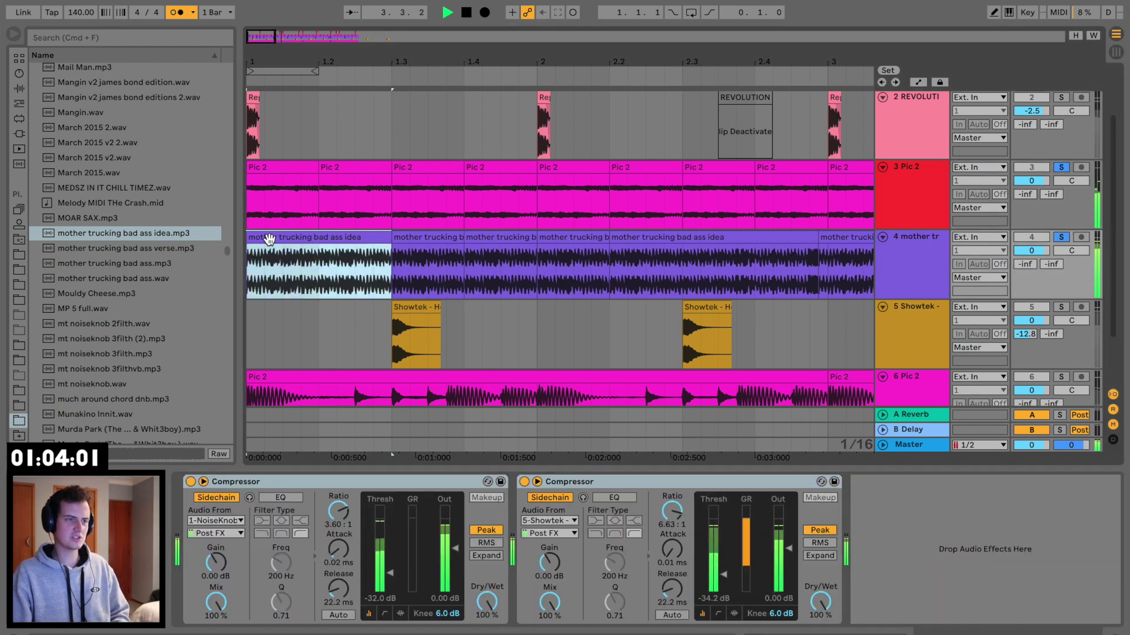
Add an Auto Filter to the mother trucking track with its low-pass cutoff at 1.54 kHz and resonance at 39%.
left_click(19, 89)
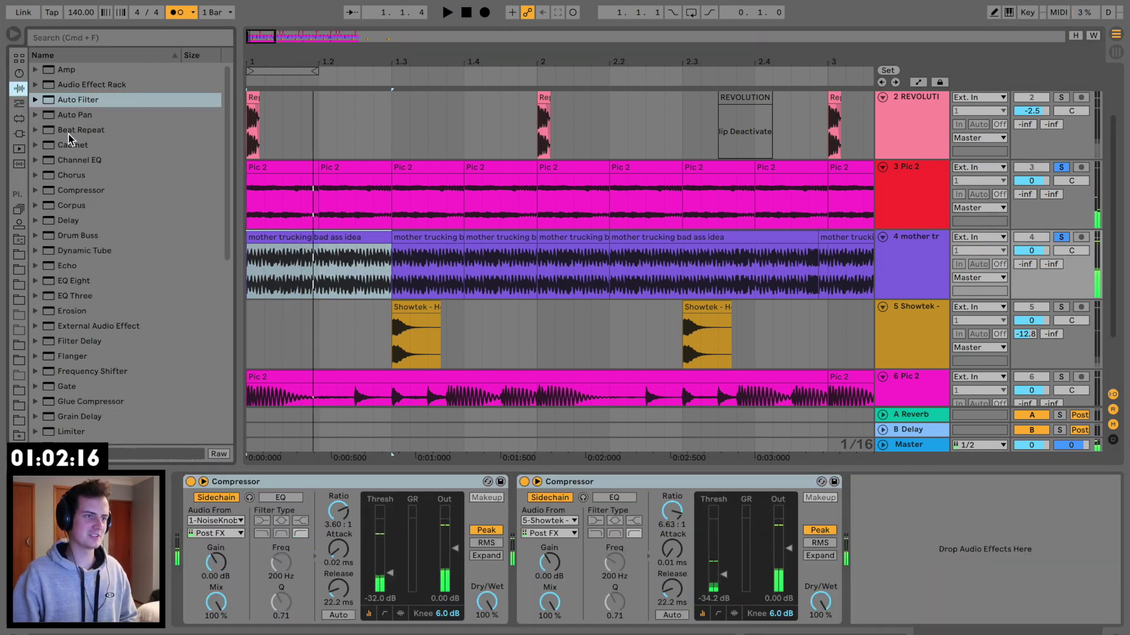
left_click_drag(78, 100, 280, 184)
left_click_drag(290, 267, 291, 266)
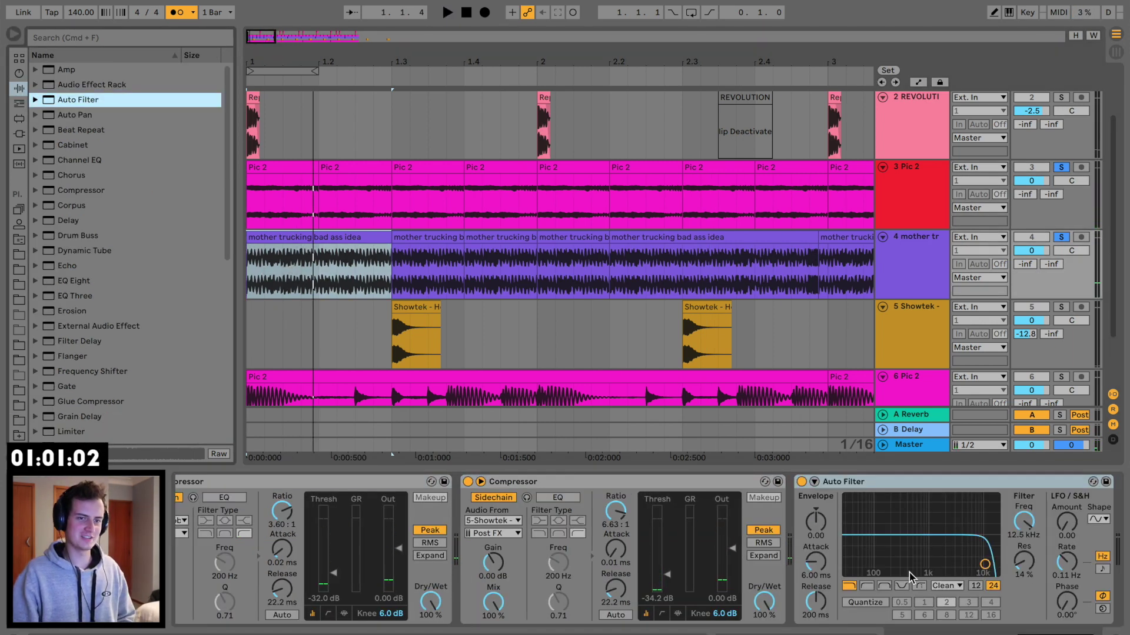
key("space")
left_click_drag(923, 551, 938, 549)
Duplicate the chopped mother trucking clips of bar 1 repeatedly up to bar 9.
left_click_drag(386, 59, 206, 8)
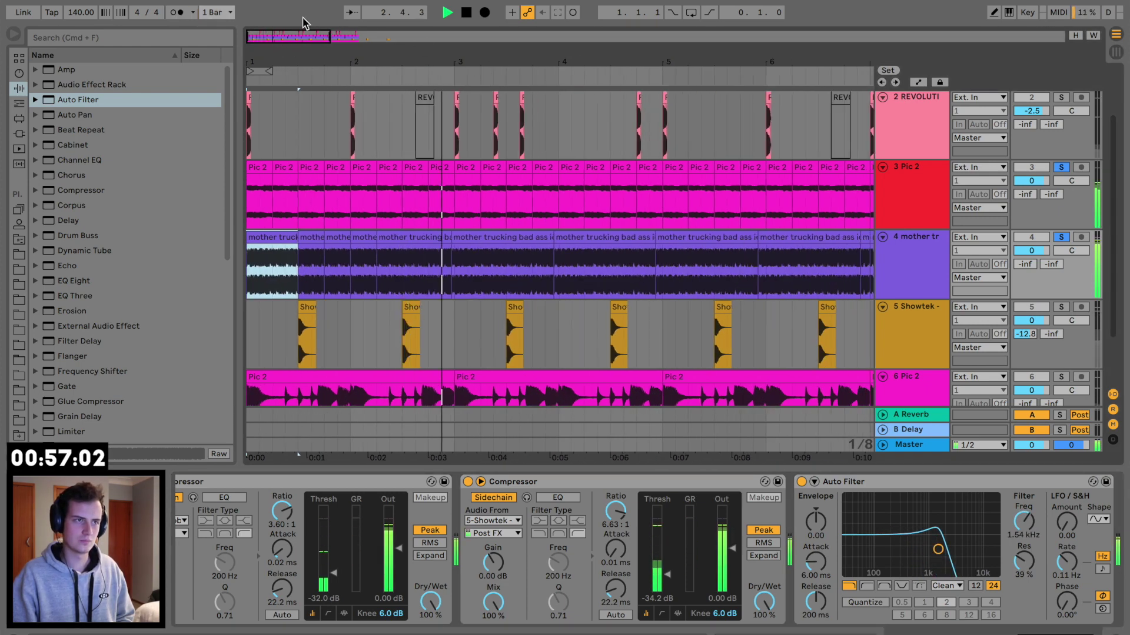
key("minus")
left_click(340, 238)
left_click(312, 239)
left_click(264, 238, "shift")
key("super+d")
key("super+d")
key("ctrl+d")
key("minus")
key("ctrl+d")
key("ctrl+d")
key("ctrl+d")
key("ctrl+d")
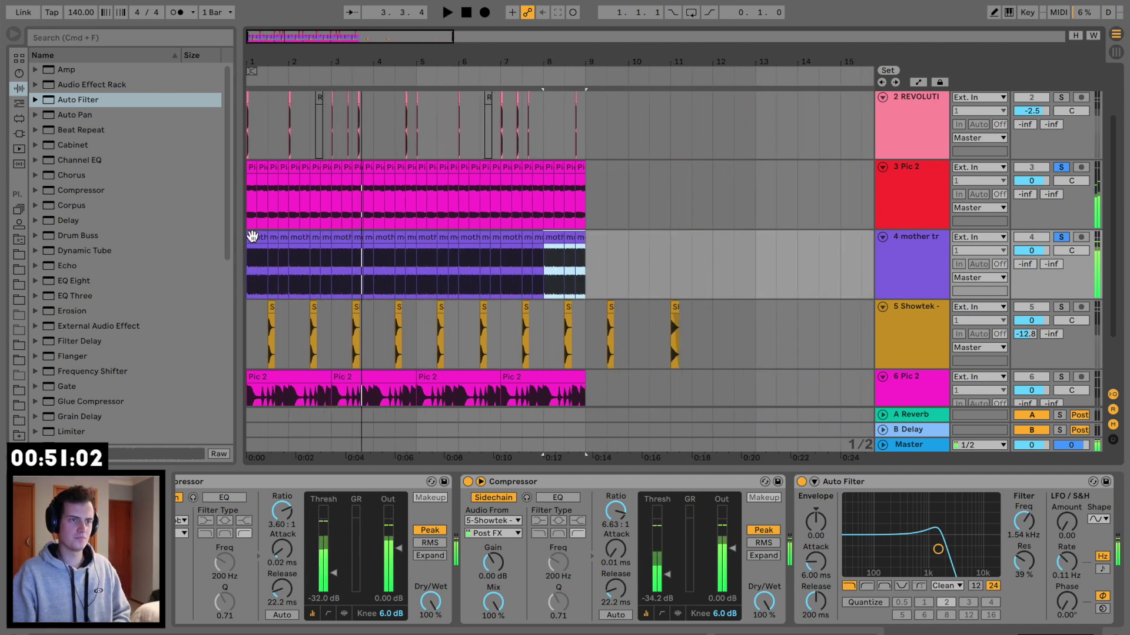
Add warp markers to the first mother trucking clip at 1.2, 1.2.3 and 1.3, playing it to check.
double_click(253, 236)
key("space")
mouse_move(735, 491)
left_mouse_down()
mouse_move(729, 485)
mouse_move(716, 514)
mouse_move(699, 514)
mouse_move(730, 485)
mouse_move(716, 491)
left_mouse_up()
left_click_drag(636, 515, 791, 515)
mouse_move(655, 502)
left_mouse_down()
mouse_move(798, 503)
mouse_move(797, 482)
mouse_move(763, 475)
left_mouse_up()
key("space")
mouse_move(817, 521)
left_mouse_down()
mouse_move(592, 505)
mouse_move(625, 513)
left_mouse_up()
key("space")
left_click_drag(702, 512, 712, 513)
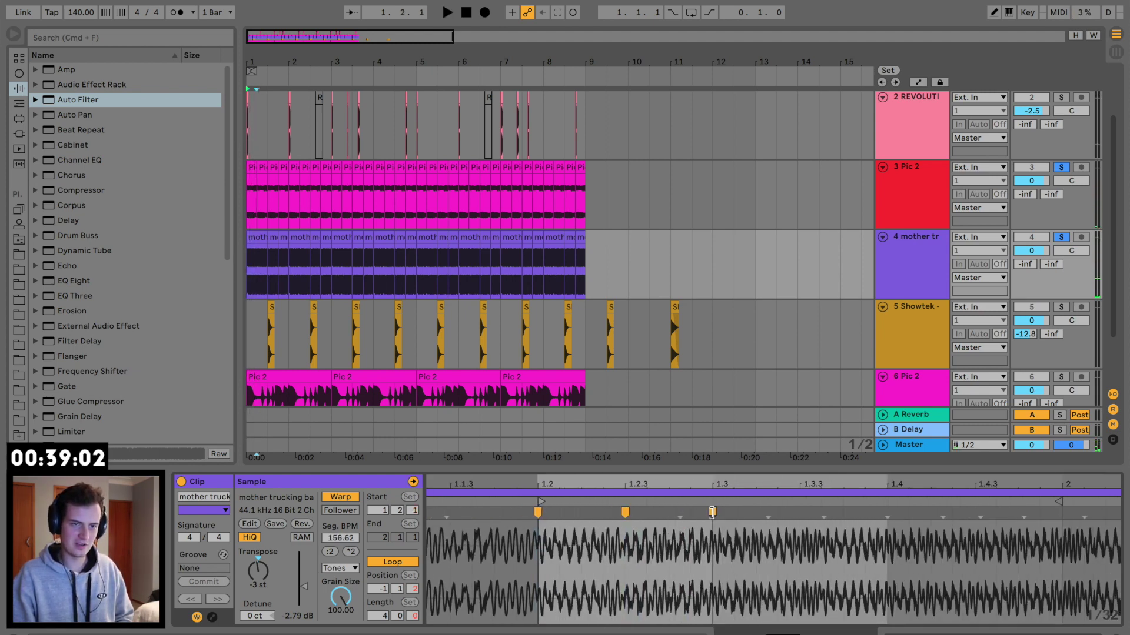
Switch the first mother trucking clip to Complex warp mode and stretch its warp marker from 1.3 to 1.4.
key("space")
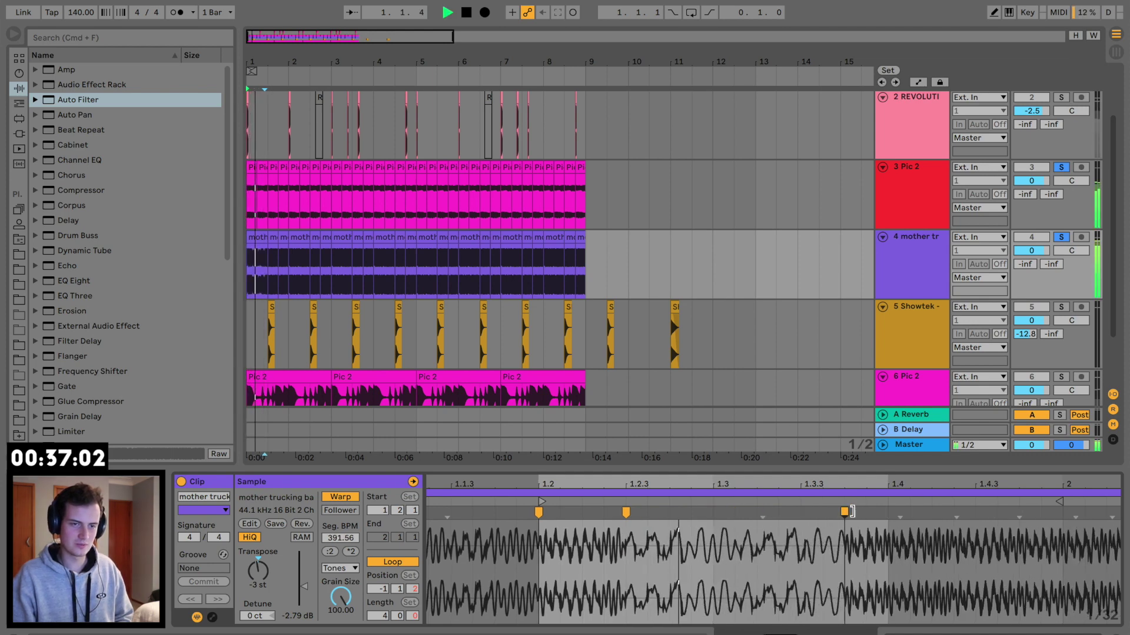
key("space")
left_click(347, 569)
left_click(347, 628)
key("space")
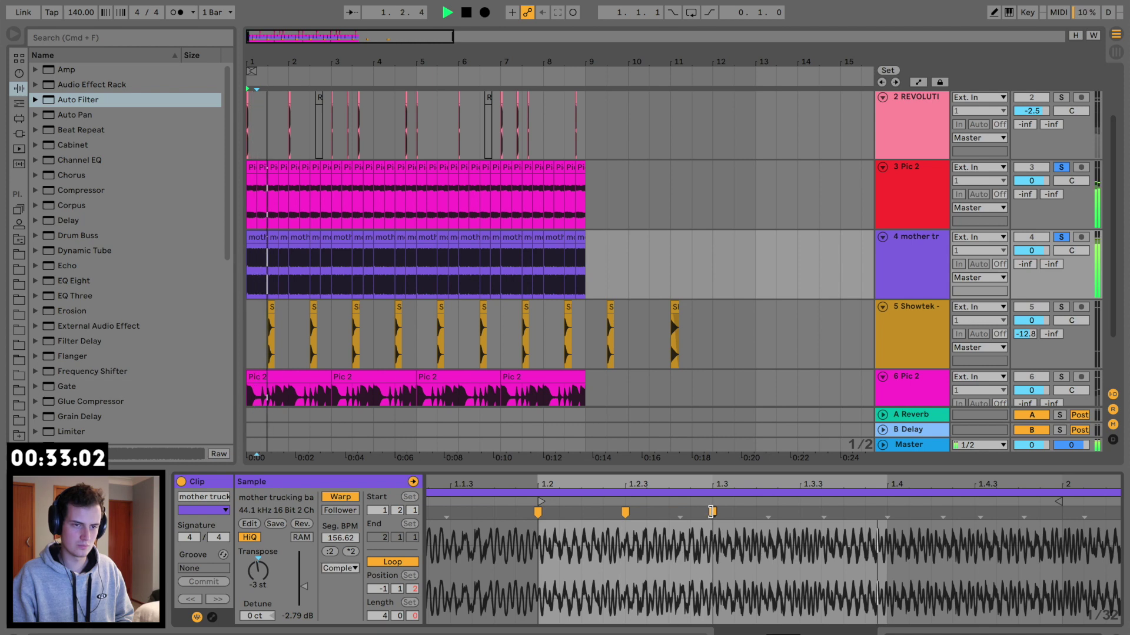
mouse_move(712, 512)
left_mouse_down()
mouse_move(910, 512)
mouse_move(887, 518)
left_mouse_up()
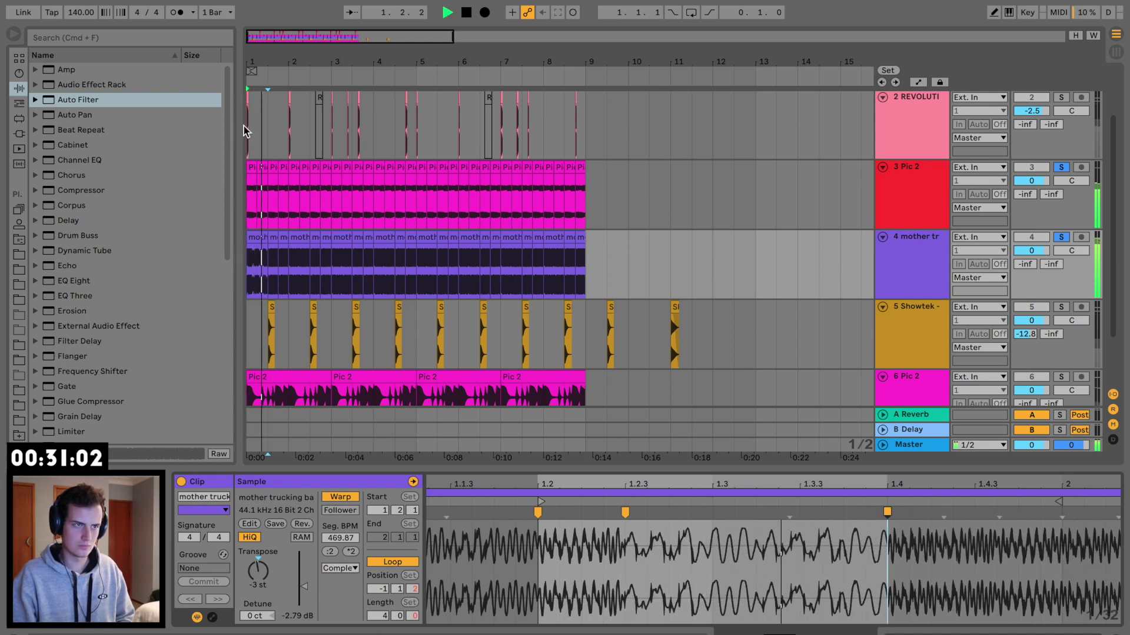
Play the mother trucking clip at 1.3 and adjust a warp marker ahead of its start point.
left_click_drag(252, 61, 252, 219)
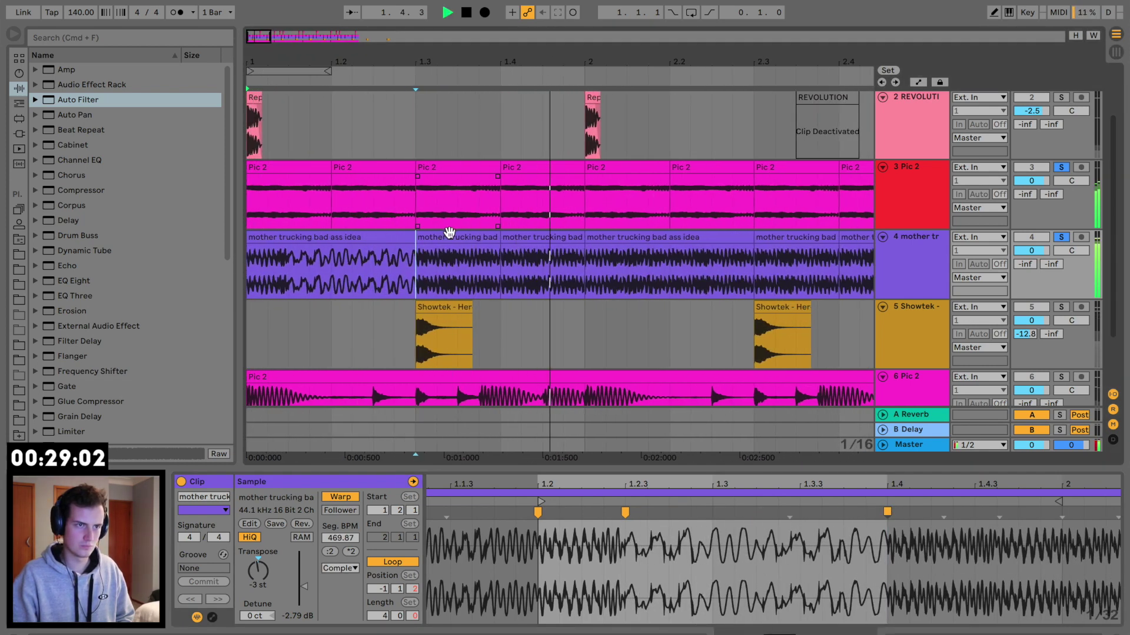
left_click(449, 236)
key("space")
key("space")
key("space")
key("space")
left_click_drag(512, 488, 494, 453)
key("space")
key("space")
key("space")
left_click(519, 513)
mouse_move(519, 514)
left_mouse_down()
mouse_move(483, 513)
mouse_move(647, 502)
mouse_move(623, 504)
left_mouse_up()
Add warp markers at the start and end of the mother trucking clip at 1.3, auditioning the stretch.
key("space")
key("space")
key("space")
key("space")
key("space")
key("space")
key("space")
key("space")
key("space")
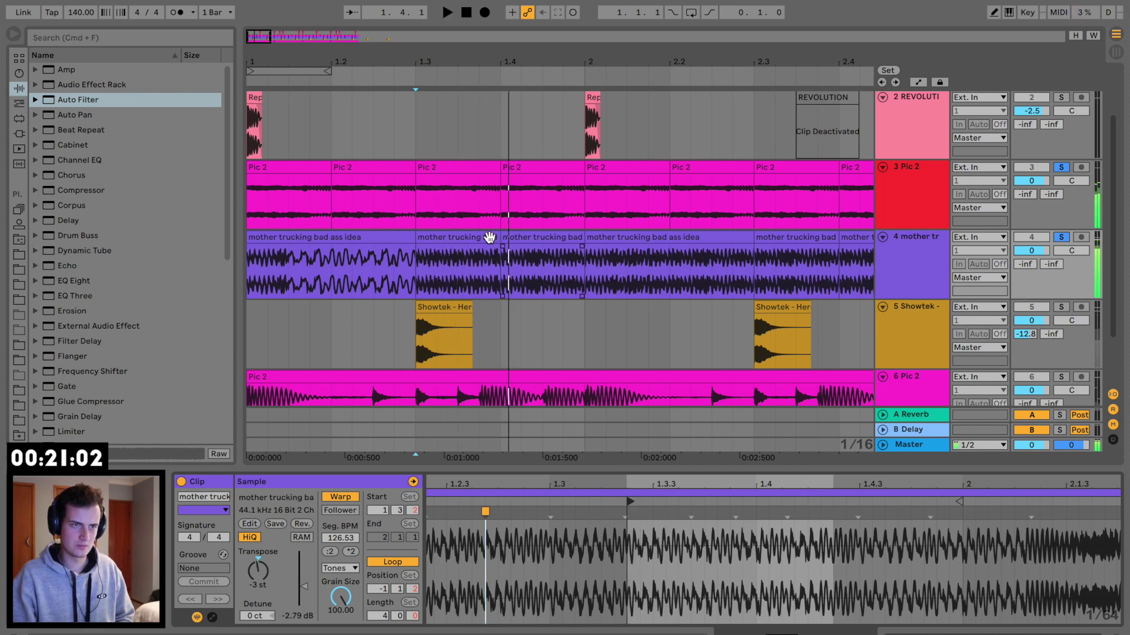
left_click_drag(622, 514, 627, 513)
key("space")
left_click_drag(787, 514, 827, 516)
key("space")
key("space")
key("space")
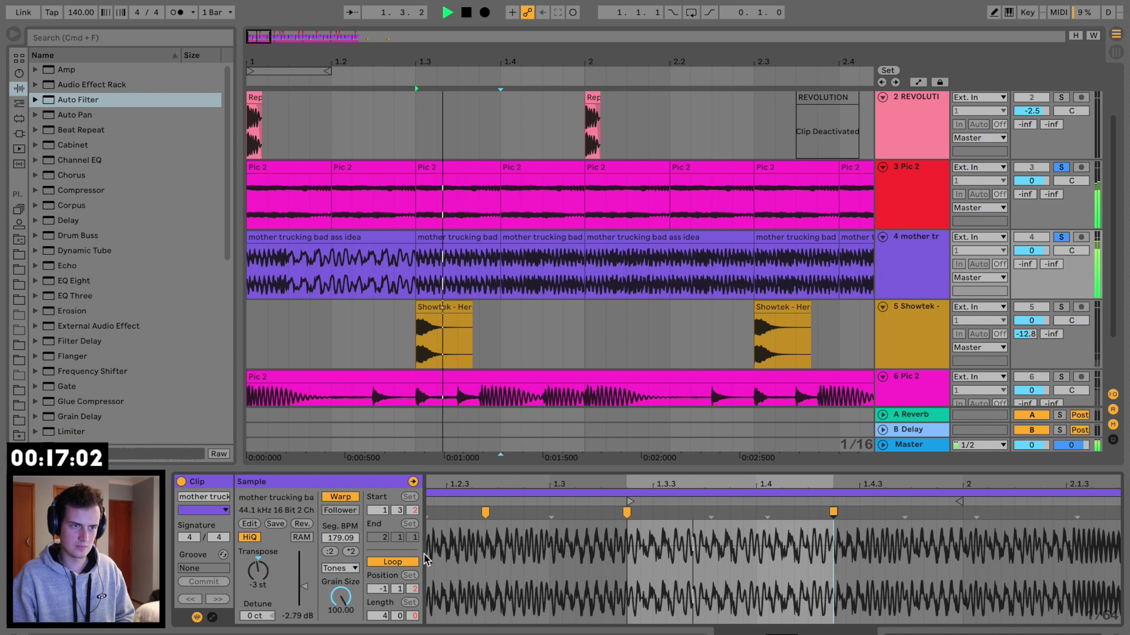
Set the clip at 1.3 to Complex warp mode and pull its end warp marker back to just past 1.4.
left_click(340, 568)
left_click(338, 597)
mouse_move(833, 512)
left_mouse_down()
mouse_move(759, 518)
mouse_move(786, 518)
left_mouse_up()
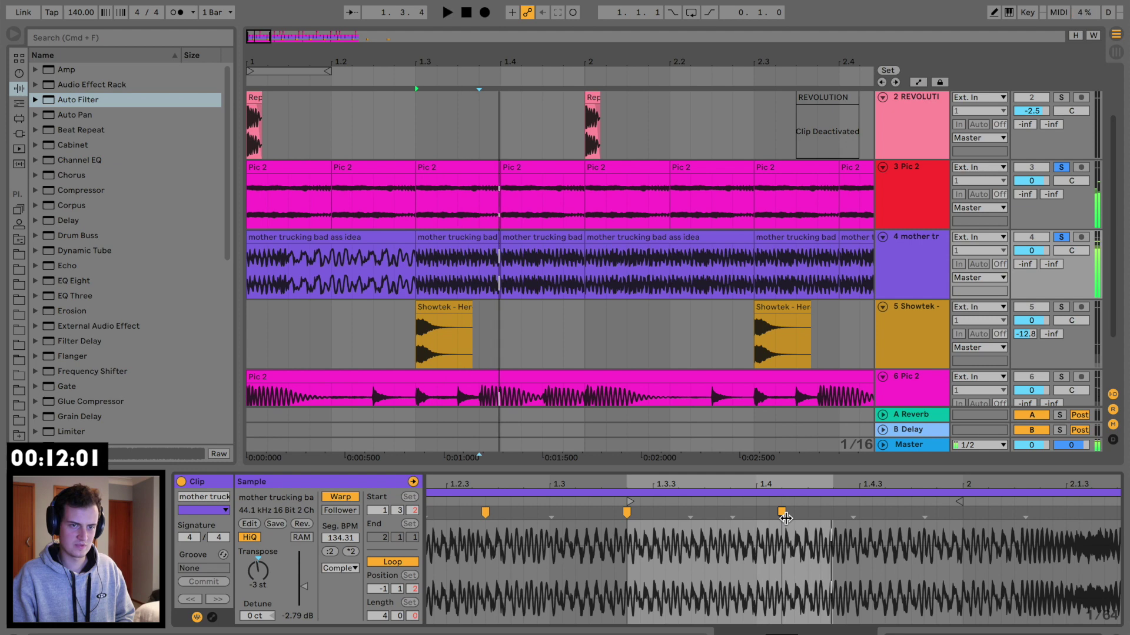
Copy the stretched first mother trucking clip to 1.4 and play the pattern from the beginning.
left_click(455, 274)
left_click(374, 237)
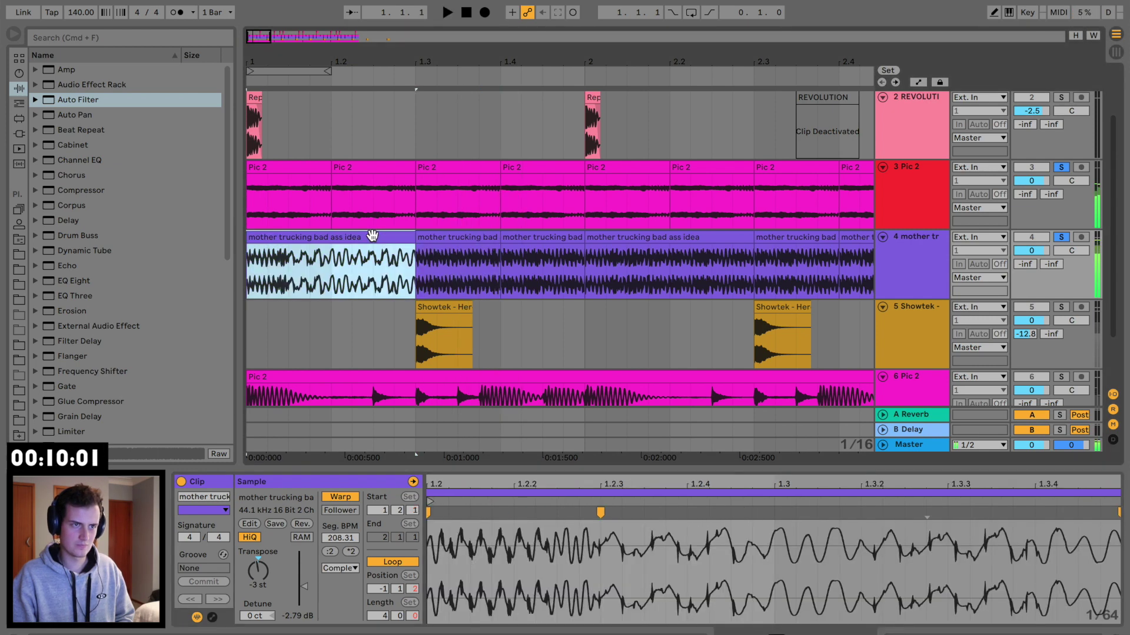
left_click(522, 238)
key("super+v")
key("space")
left_click(381, 237)
key("space")
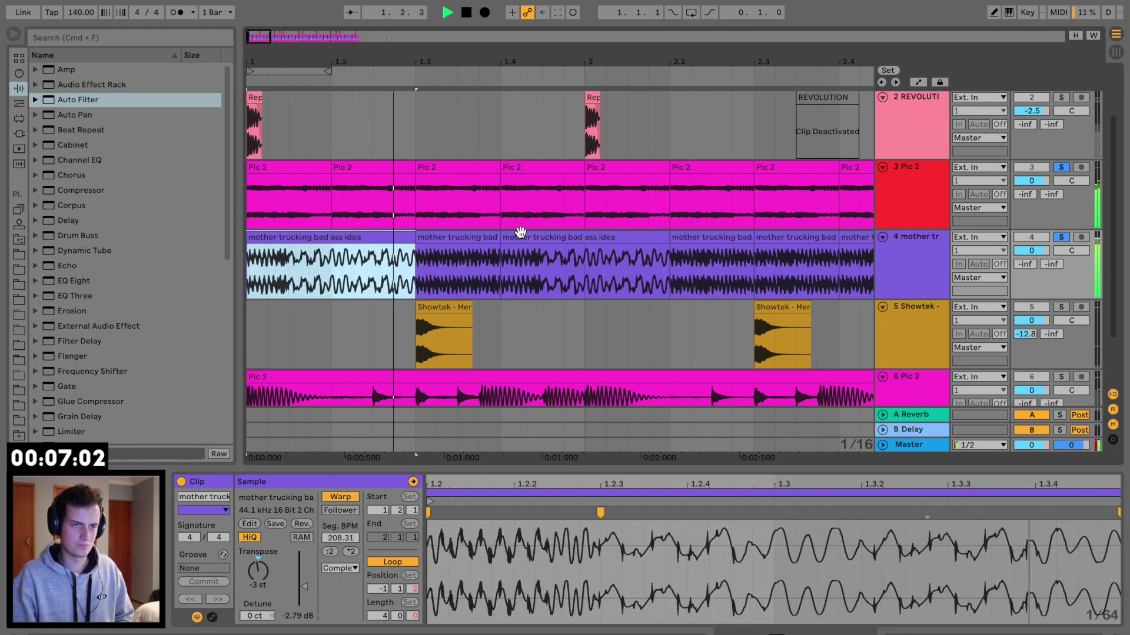
Duplicate the beat from 2 to 2.2 of the pasted mother trucking clip once, undoing any extra edit.
left_click(606, 265)
key("space")
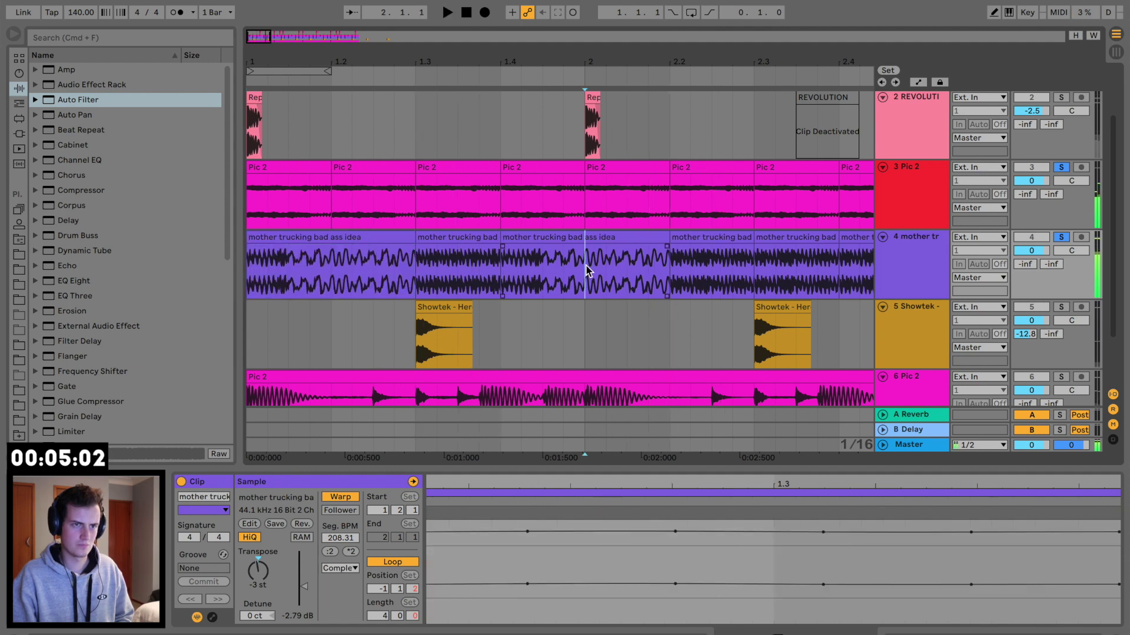
key("space")
mouse_move(587, 265)
left_mouse_down()
mouse_move(675, 251)
mouse_move(605, 254)
left_mouse_up()
key("super+d")
key("super+z")
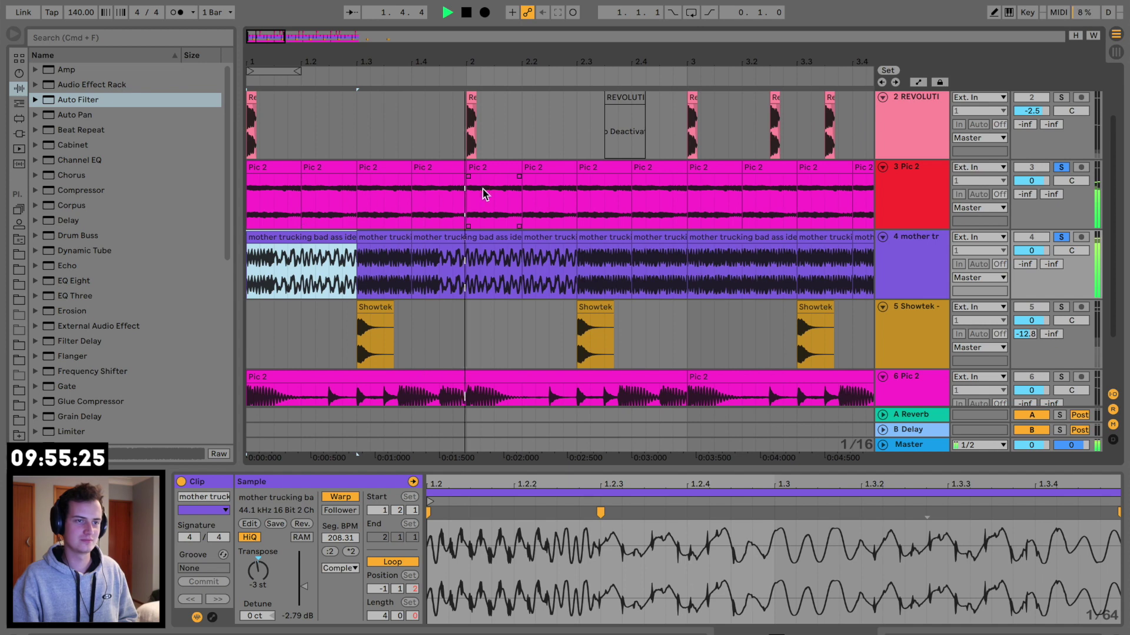
Try to warp the mother trucking clip at 2.4 with markers at its start and end.
left_click(563, 217)
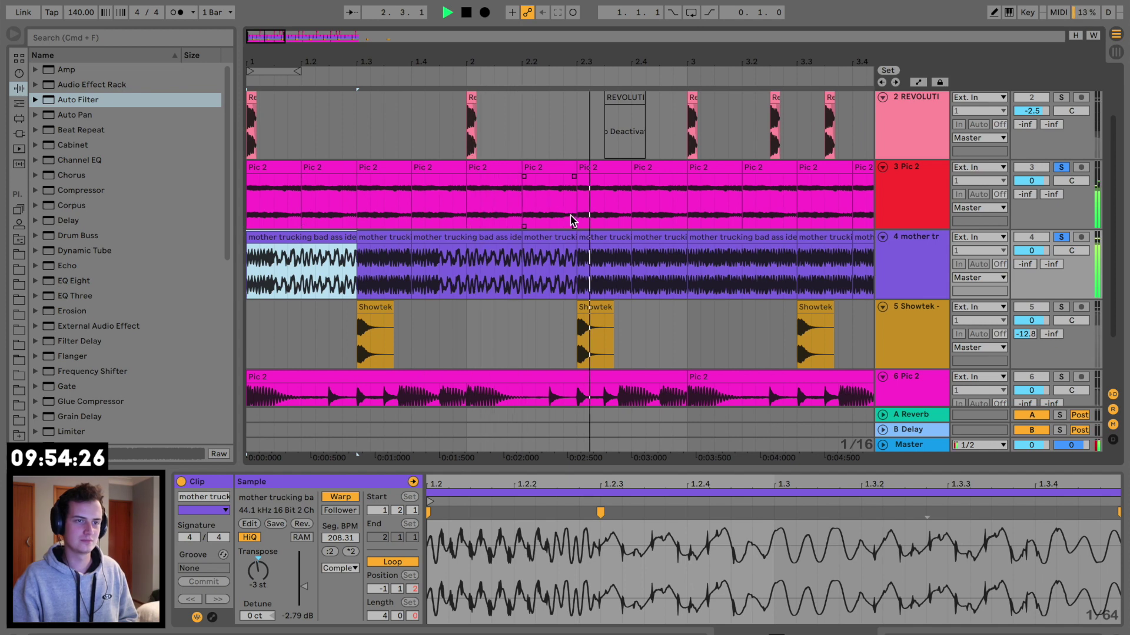
left_click(655, 235)
key("space")
key("space")
key("space")
mouse_move(471, 518)
left_mouse_down()
mouse_move(471, 493)
mouse_move(460, 520)
left_mouse_up()
key("space")
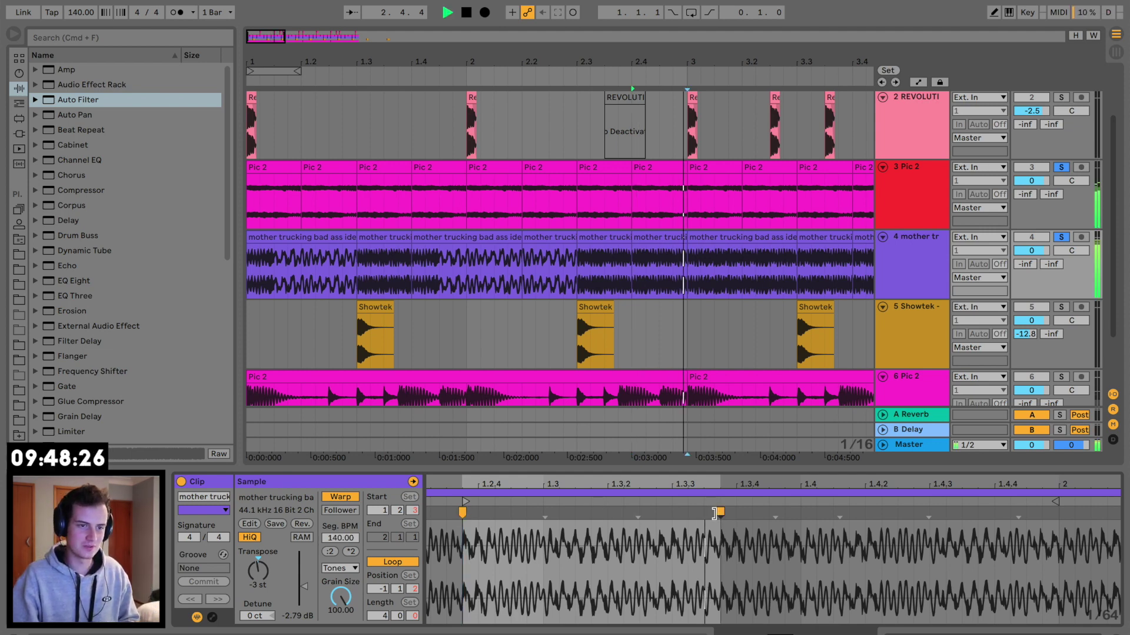
Select the six mother trucking clips from bar 1 to bar 3 and loop that range.
left_click(659, 257)
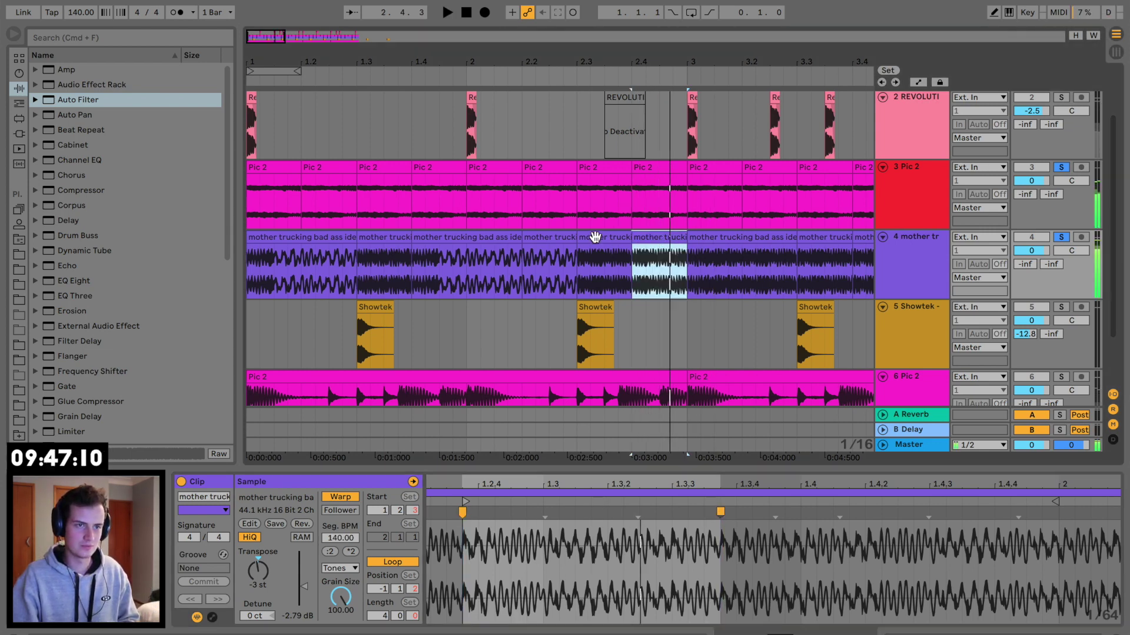
left_click(295, 231, "shift")
key("super+l")
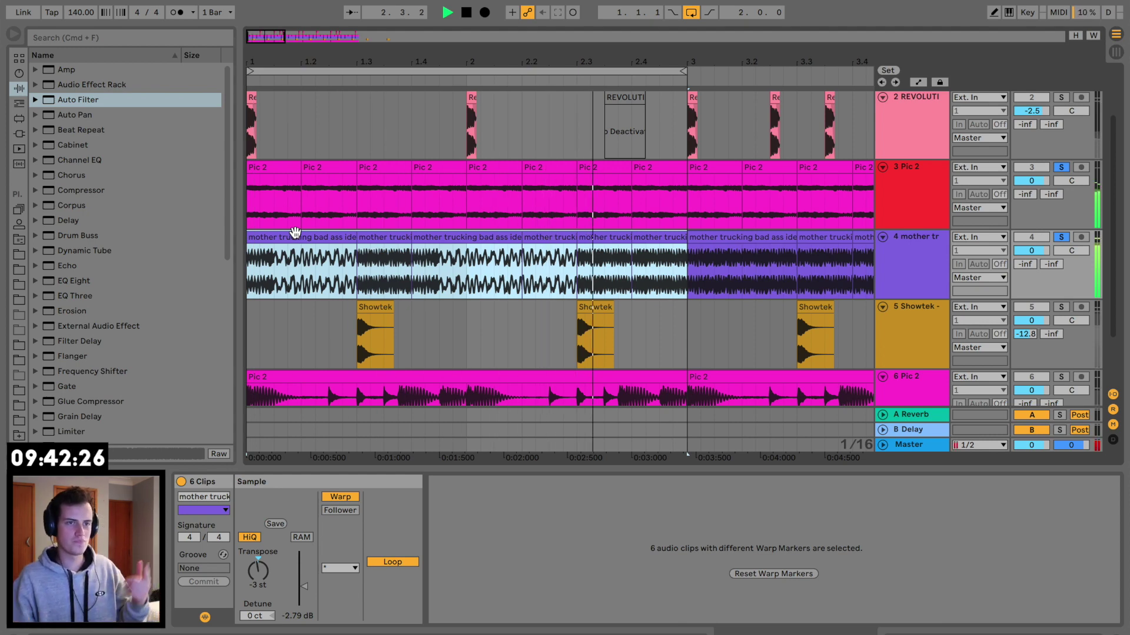
Play the two-bar loop and examine the waveforms of the mother trucking clips within it.
left_click(598, 235)
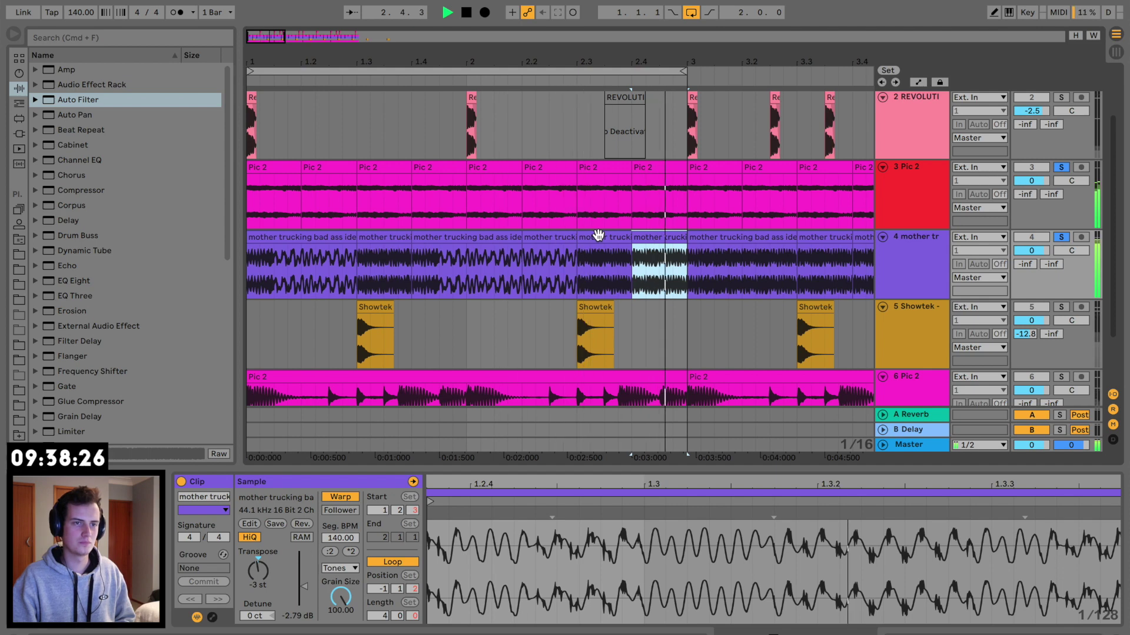
left_click_drag(425, 73, 305, 73)
left_click(271, 264)
key("space")
scroll(279, 283, "up", 4)
key("space")
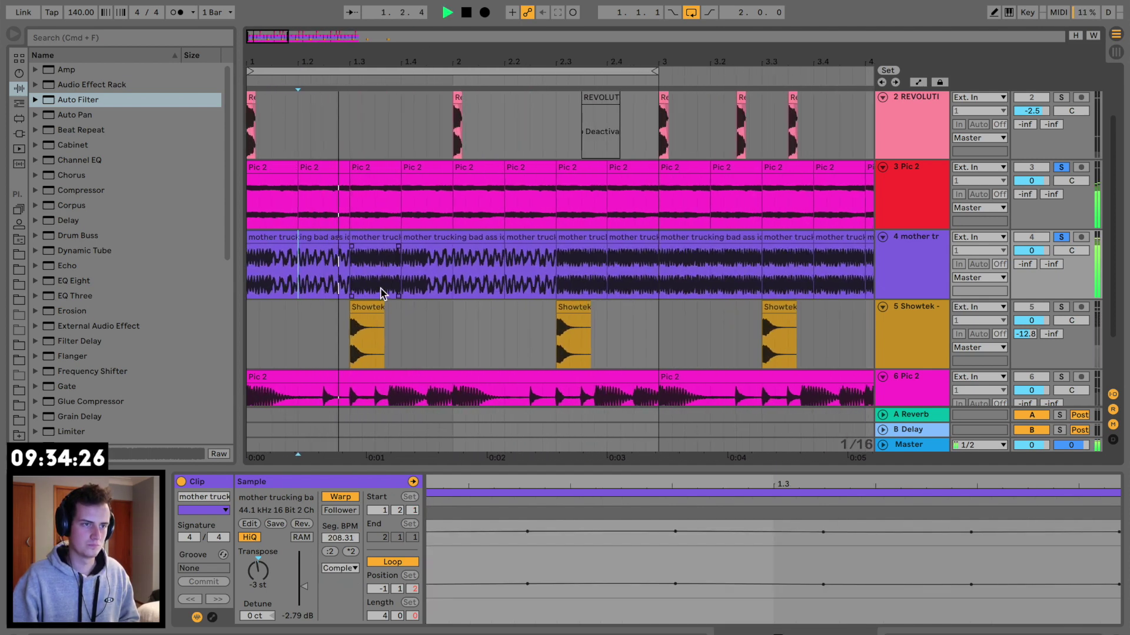
left_click(362, 237)
left_click(630, 236)
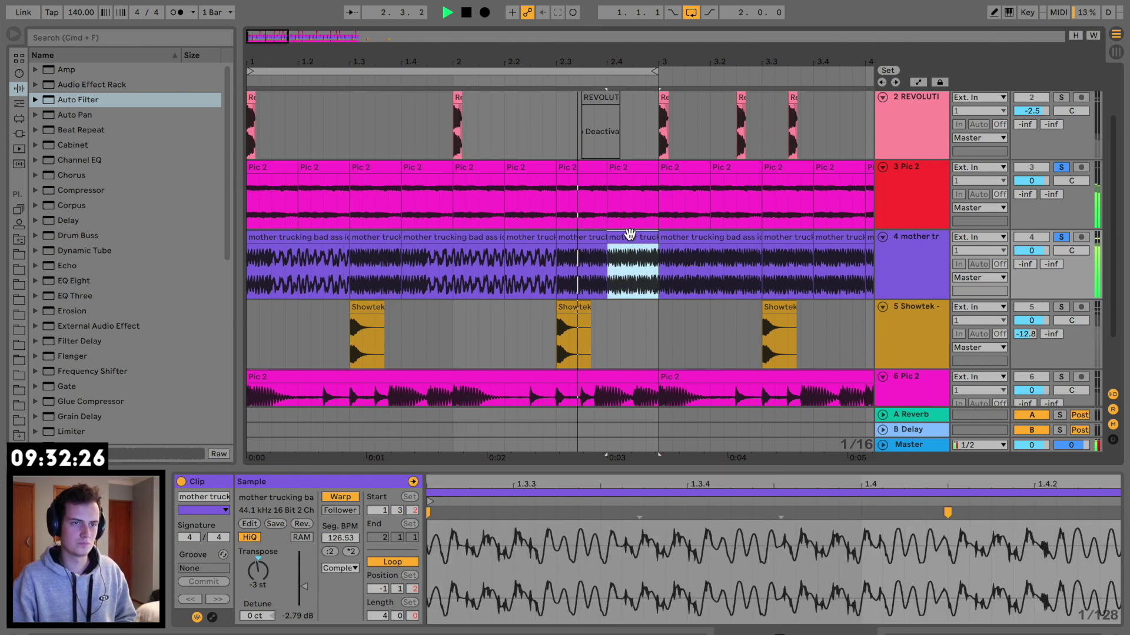
left_click(531, 238)
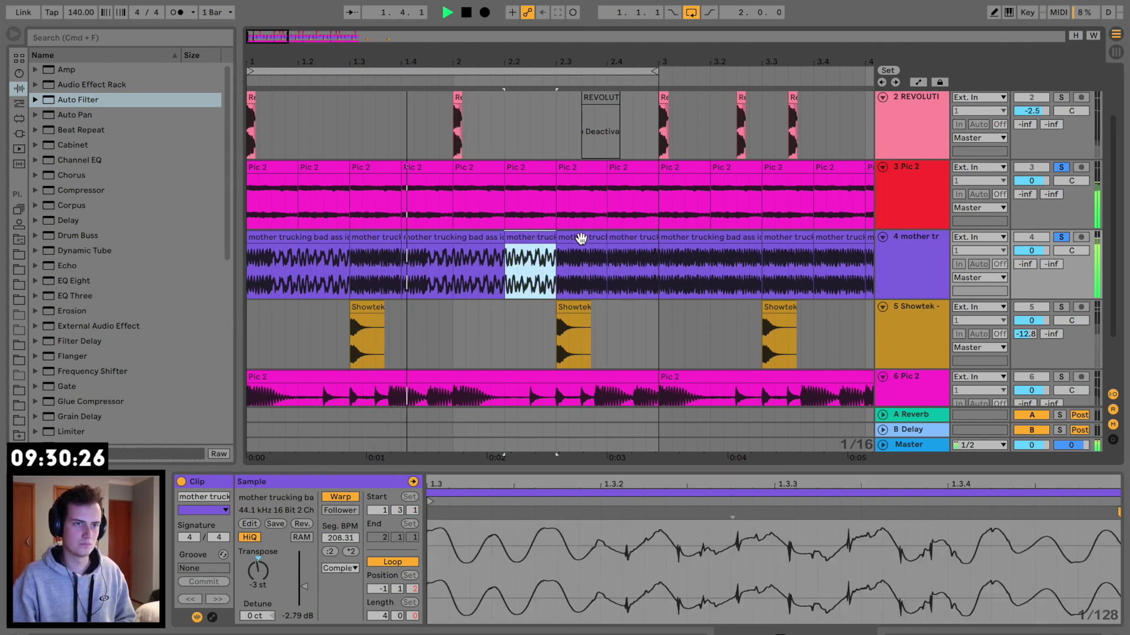
left_click(583, 239)
left_click(534, 236)
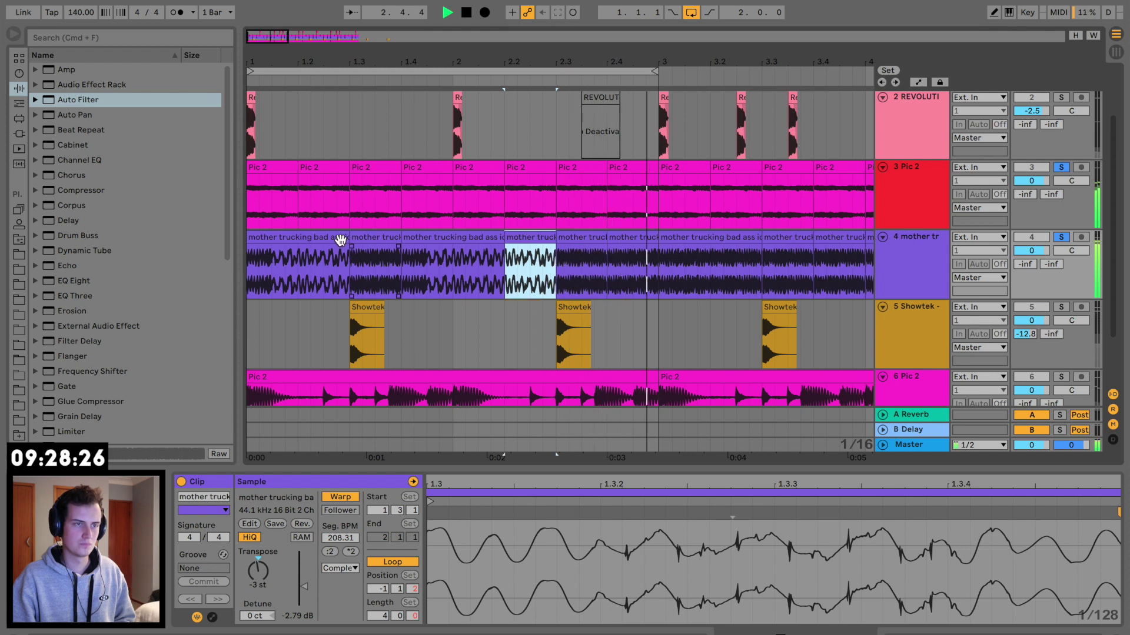
Copy the first beat of the stretched mother trucking clip and paste it at 2.3.
left_click_drag(296, 279, 247, 263)
key("super+c")
left_click(569, 238)
key("super+v")
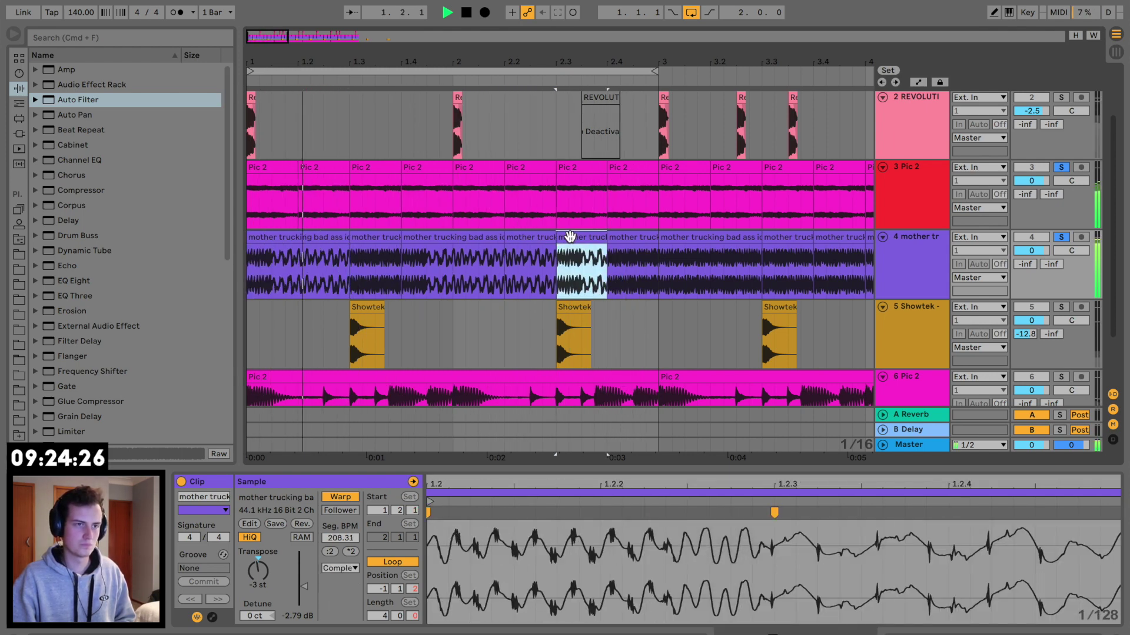
key("minus")
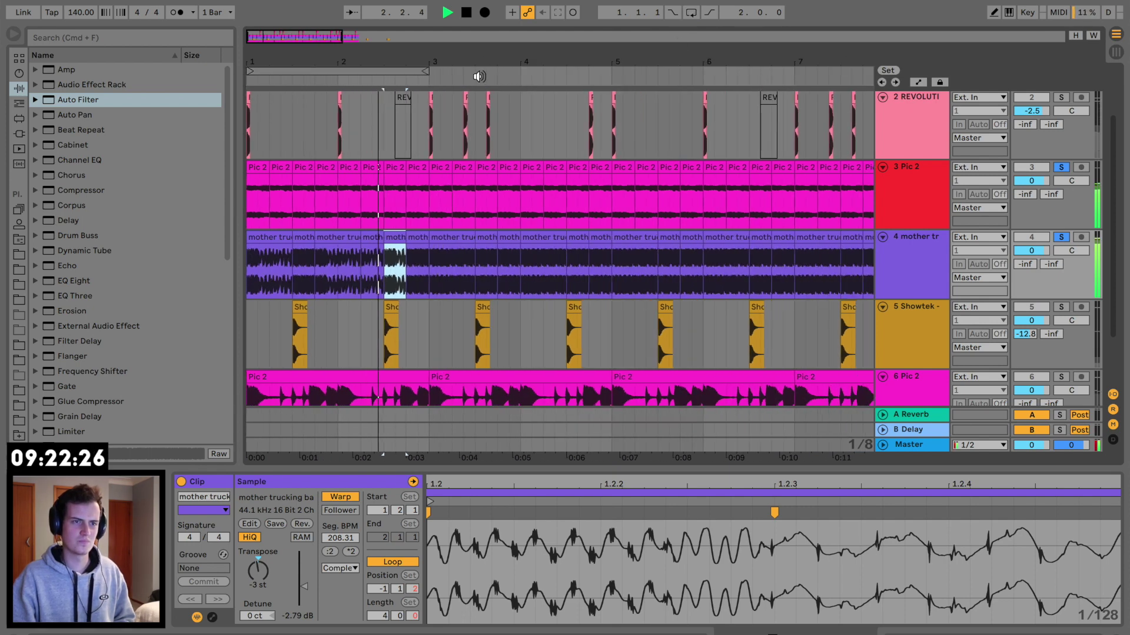
Duplicate the two bars of mother trucking clips starting at bar 1 three times, out to bar 9.
key("space")
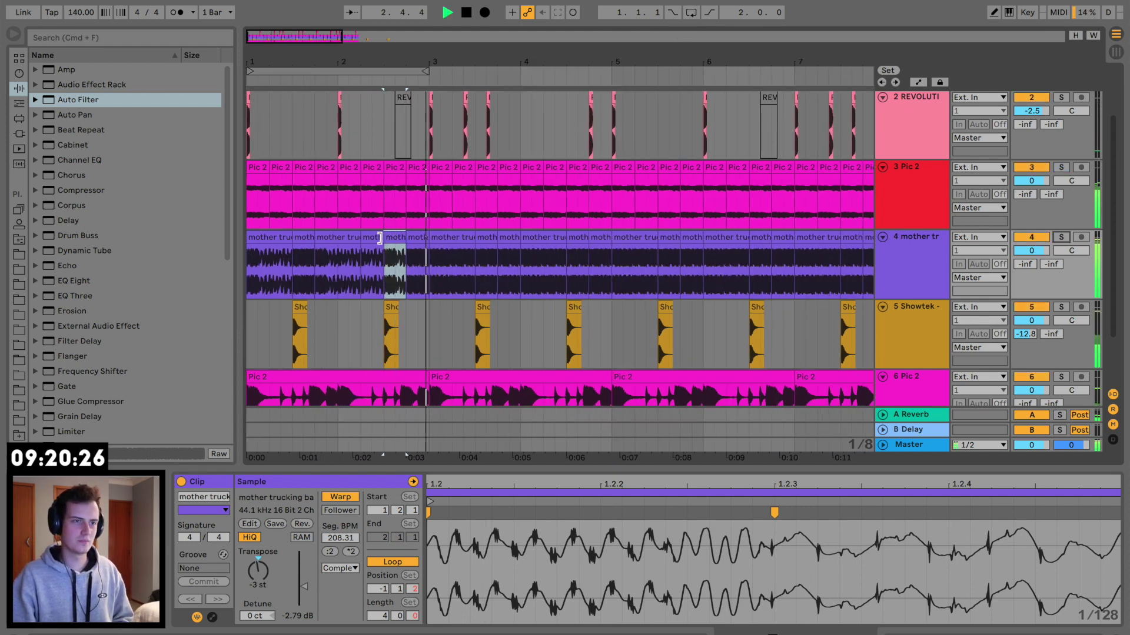
left_click(412, 237)
key("space")
key("space")
left_click(265, 237, "shift")
key("super+d")
key("super+d")
left_click_drag(545, 68, 545, 50)
key("super+d")
Change the chopped Pic 2 track's Auto Filter to a high-pass at 280 Hz with 43% resonance.
left_click(249, 171)
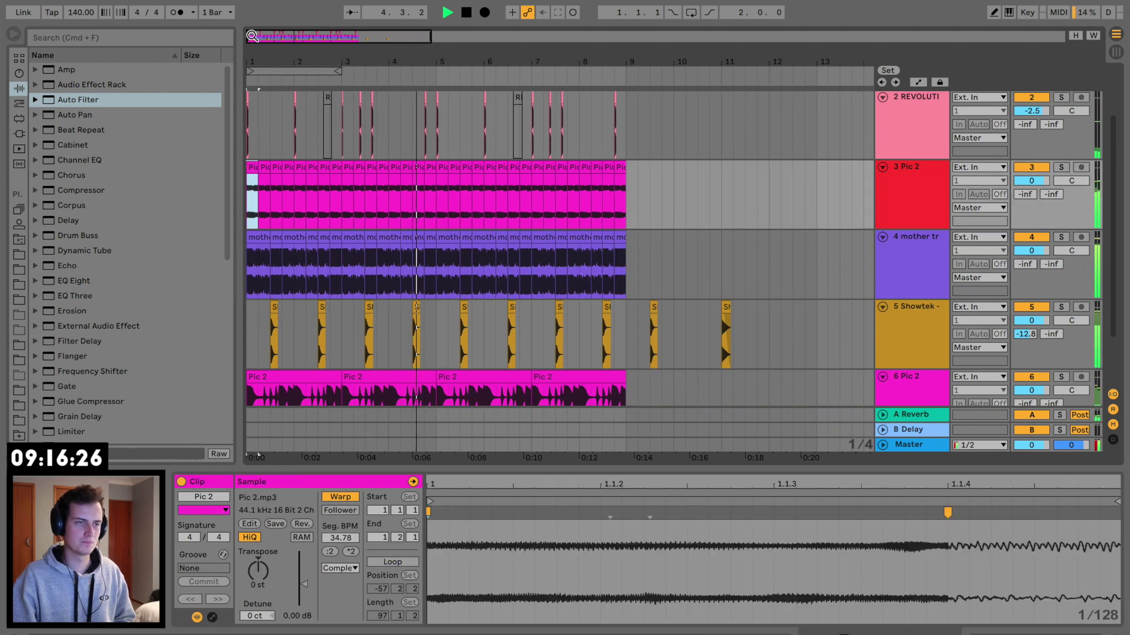
left_click(927, 190)
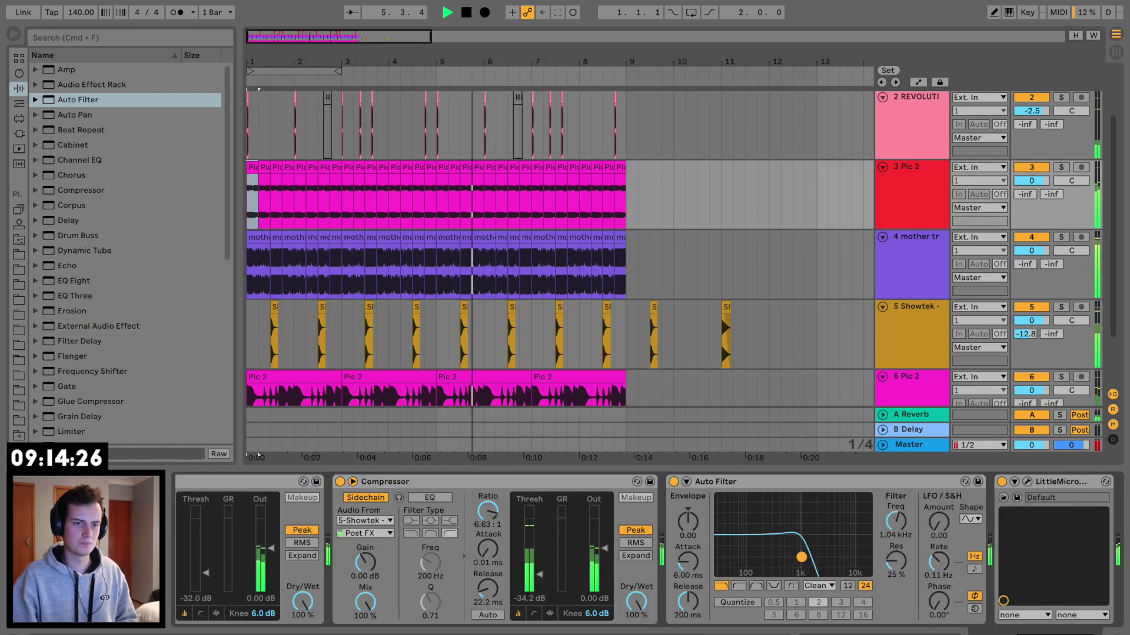
mouse_move(765, 558)
left_mouse_down()
mouse_move(868, 562)
mouse_move(864, 540)
mouse_move(797, 535)
mouse_move(749, 579)
mouse_move(756, 547)
mouse_move(773, 551)
left_mouse_up()
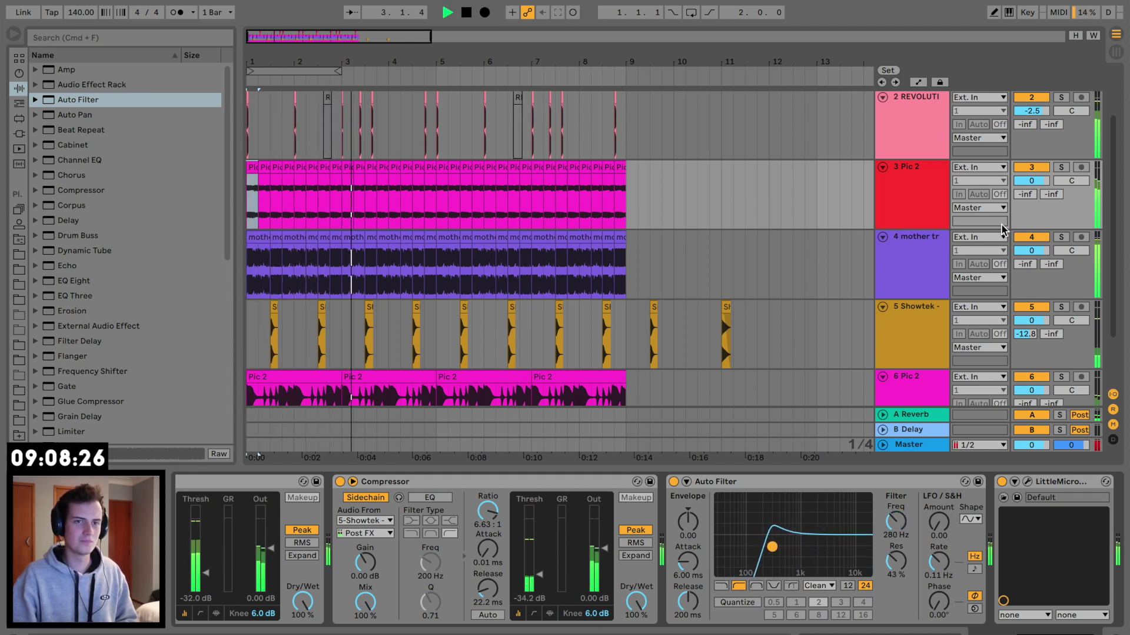
Add a low-pass Auto Filter to the REVOLUTION track and adjust its cutoff near the top of the frequency range.
left_click(73, 101)
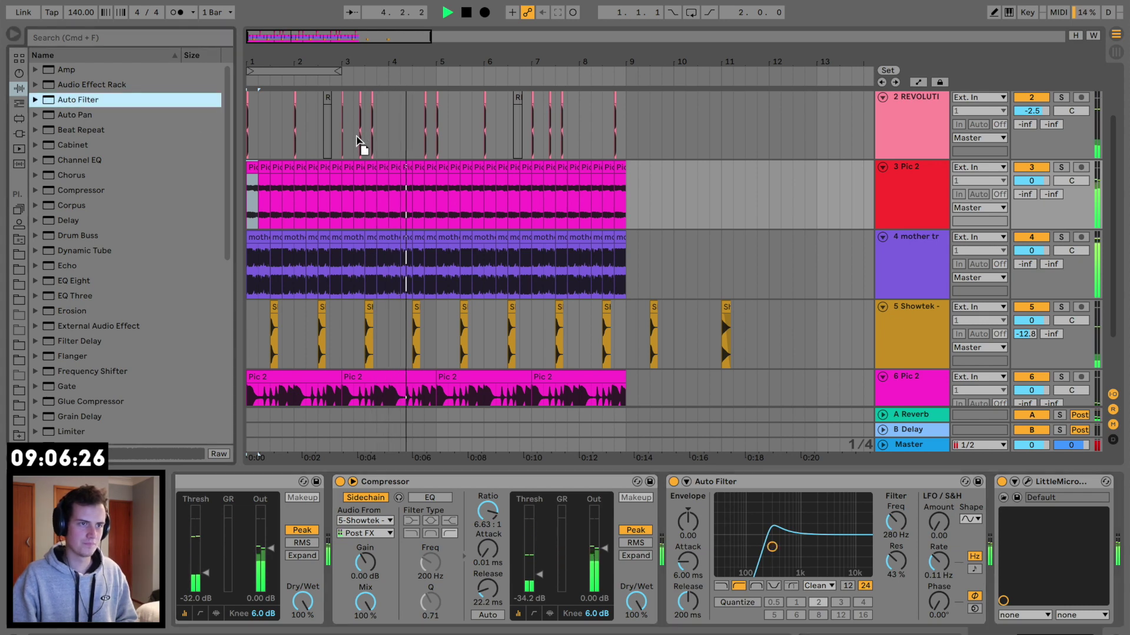
left_click_drag(357, 156, 284, 140)
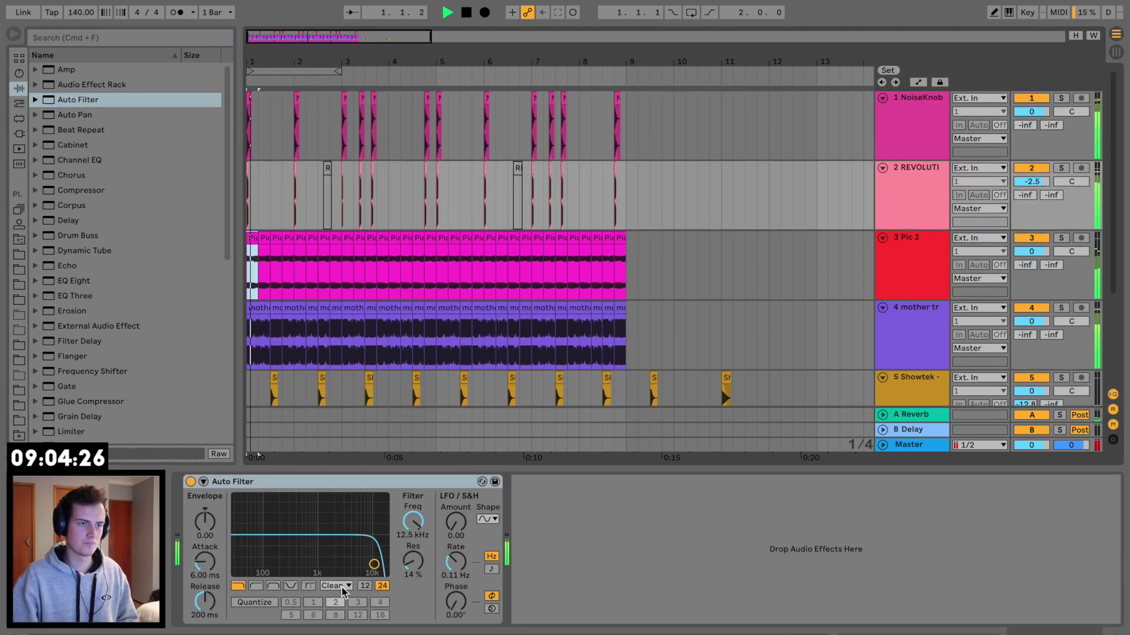
mouse_move(374, 564)
left_mouse_down()
mouse_move(255, 540)
mouse_move(369, 545)
mouse_move(384, 557)
left_mouse_up()
key("space")
Add a second low-pass Auto Filter at 400 Hz with 45% resonance to the NoiseKnob track, and set the REVOLUTION track's volume to -1.1.
left_click(347, 481)
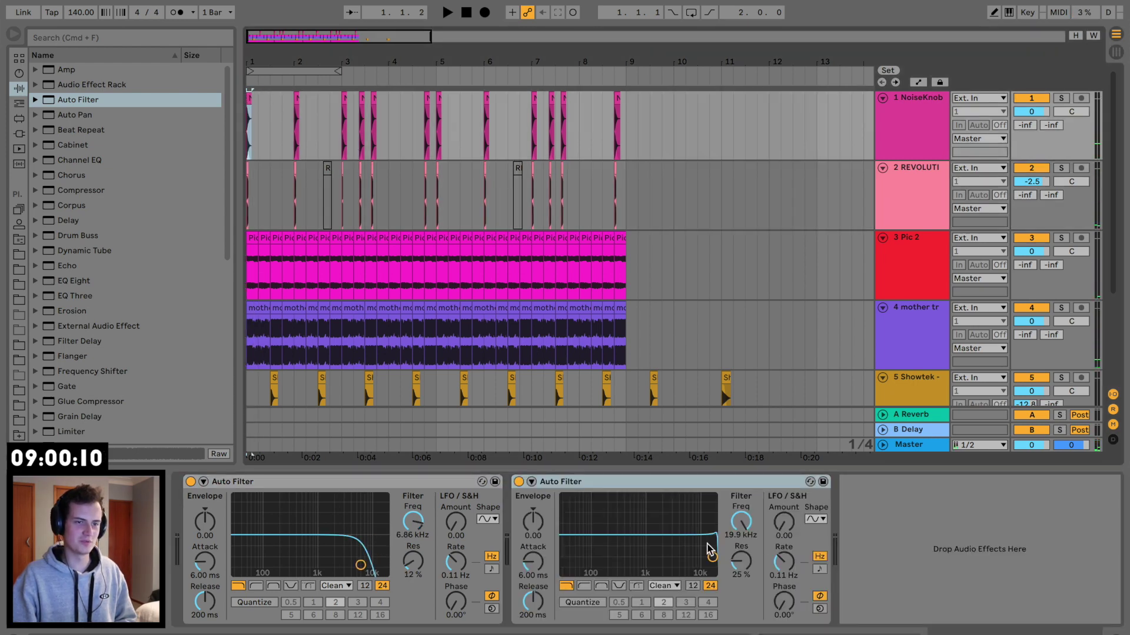
key("space")
left_click_drag(711, 551, 625, 544)
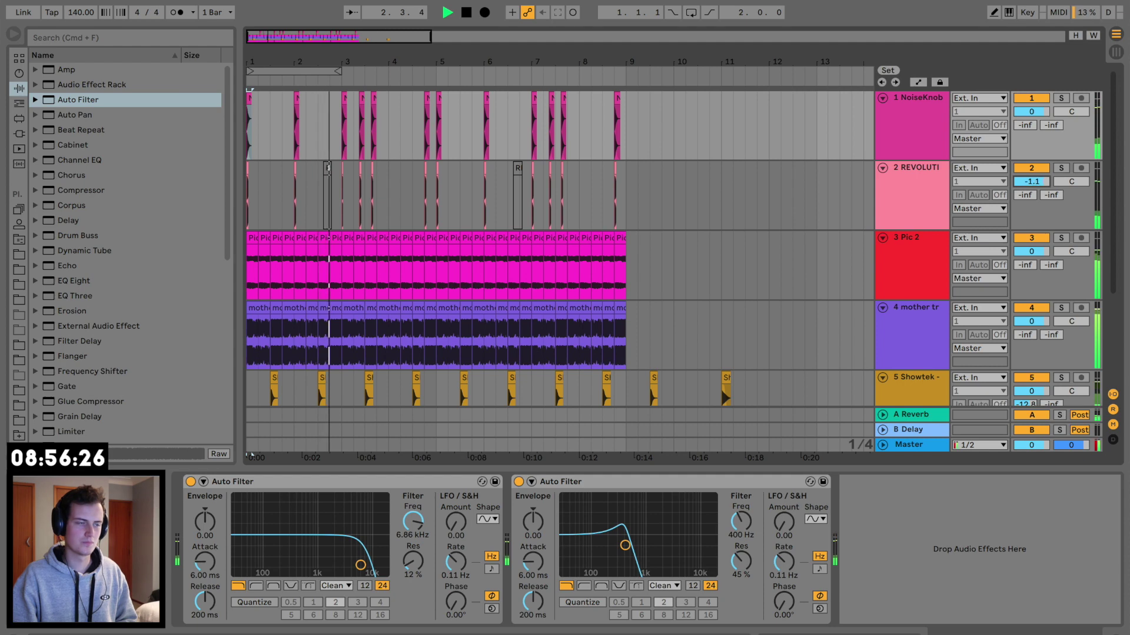
Move the Showtek track up so it sits directly below the REVOLUTION track.
scroll(933, 320, "down", 3)
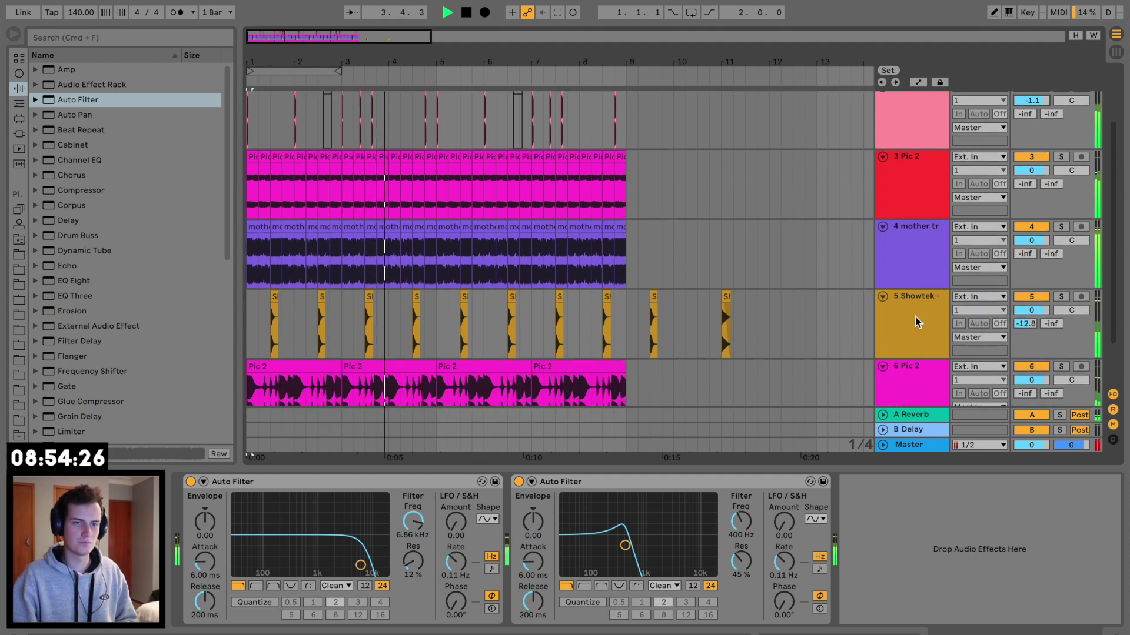
left_click_drag(911, 323, 901, 162)
scroll(903, 165, "up", 3)
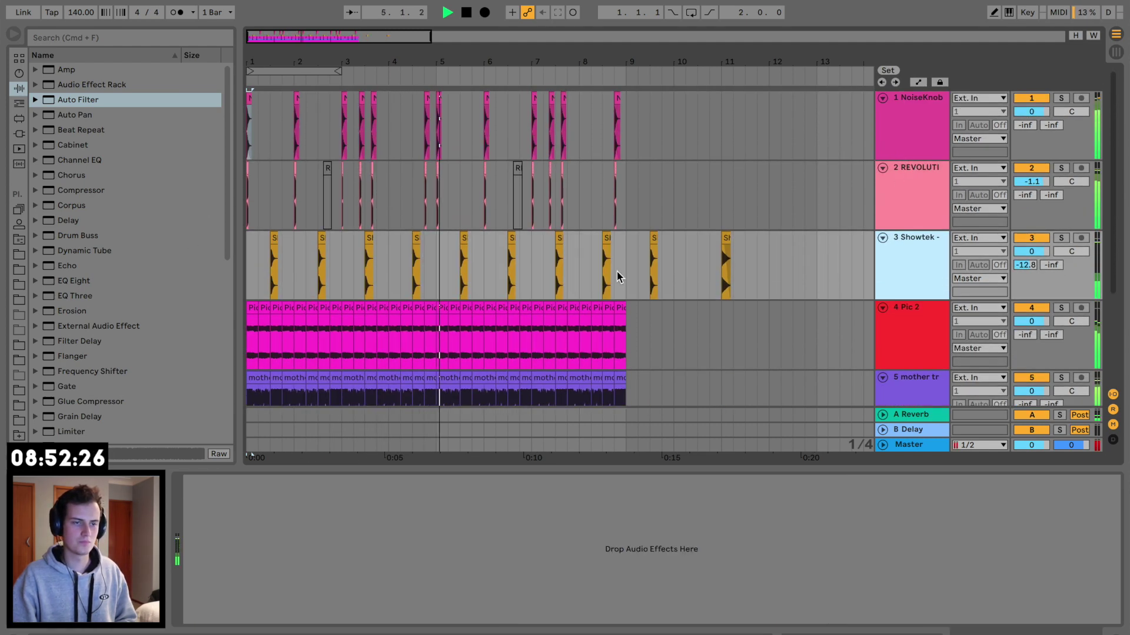
Solo the chopped Pic 2 track to check it and set its high-pass Auto Filter to 271 Hz with 17% resonance.
scroll(592, 284, "down", 3)
left_click(1063, 281)
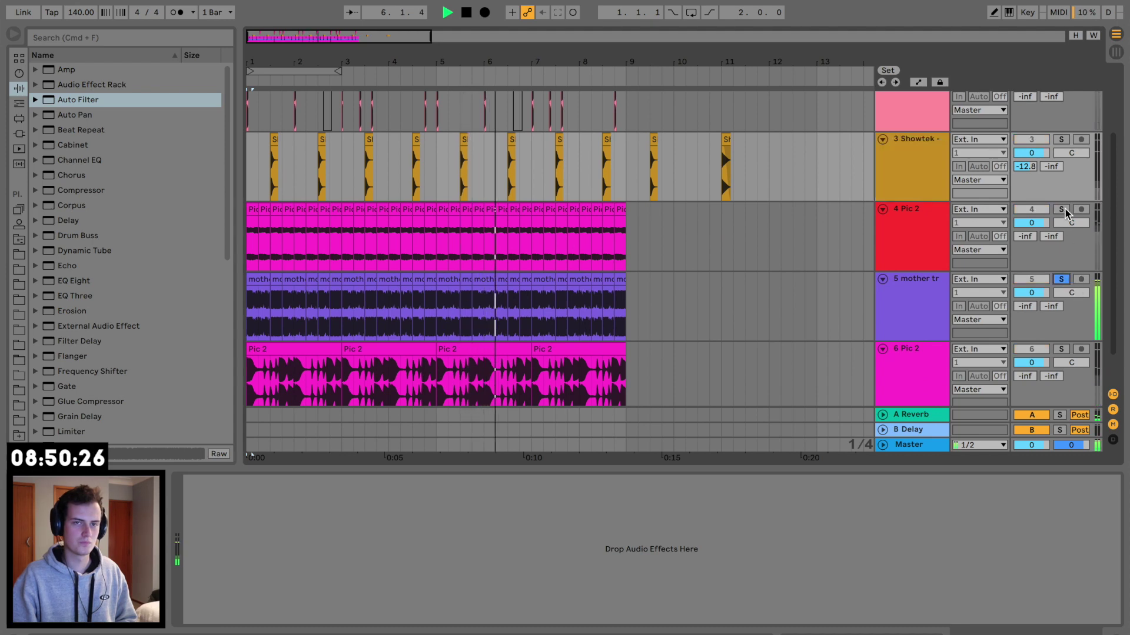
left_click(1040, 214)
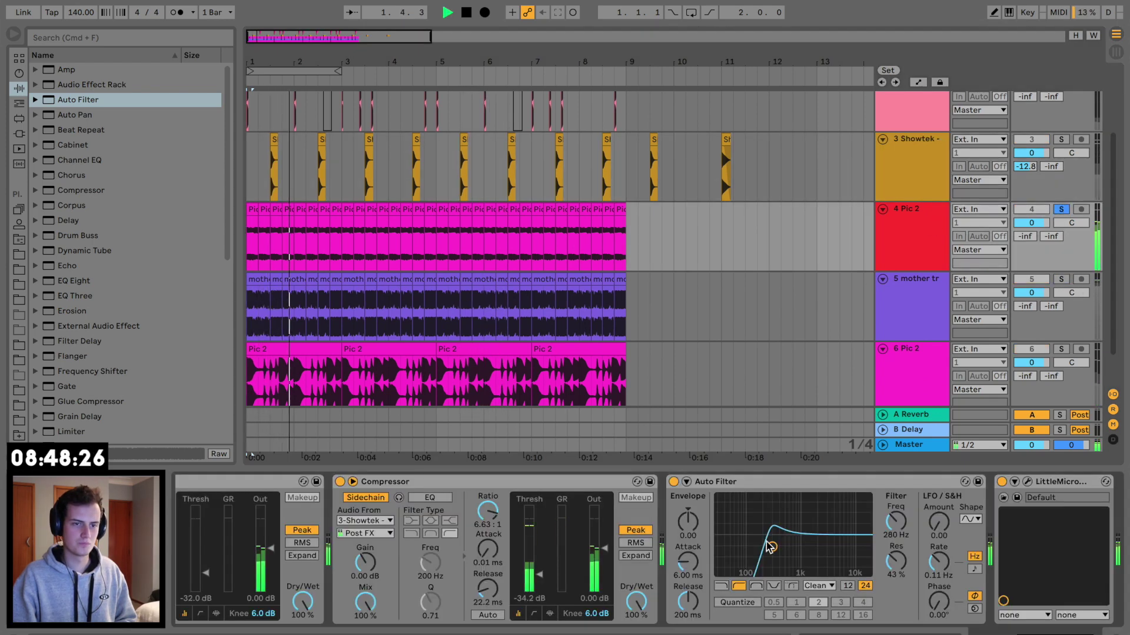
left_click_drag(771, 547, 785, 561)
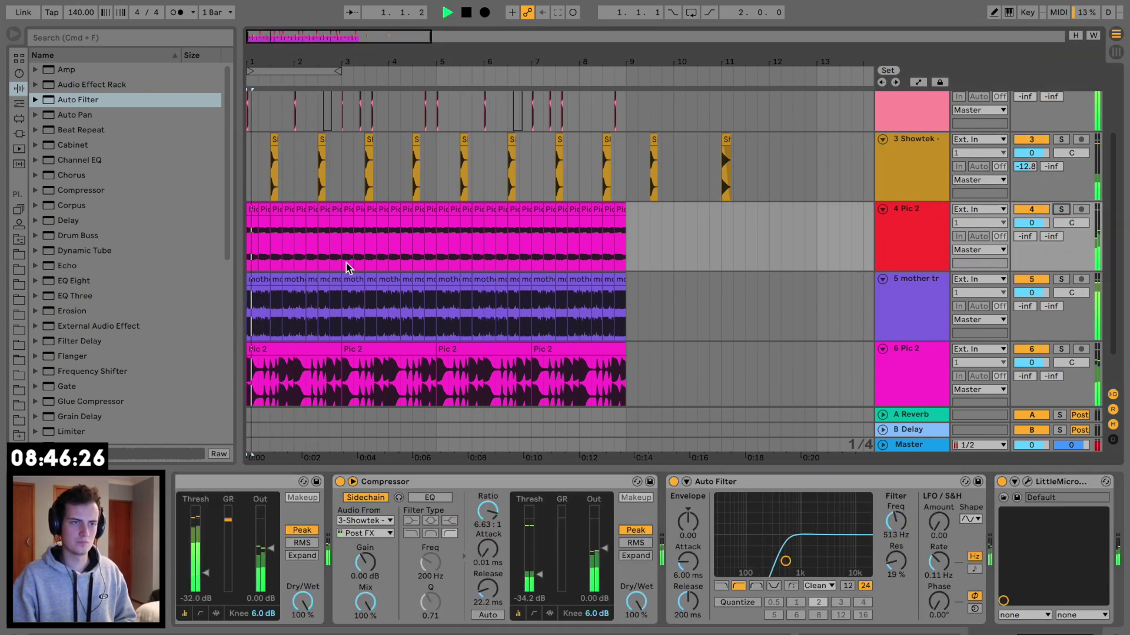
left_click_drag(785, 560, 772, 562)
Group the NoiseKnob, REVOLUTION and Showtek tracks and raise the Showtek track's reverb send to 0.
scroll(552, 250, "up", 3)
left_click(906, 262)
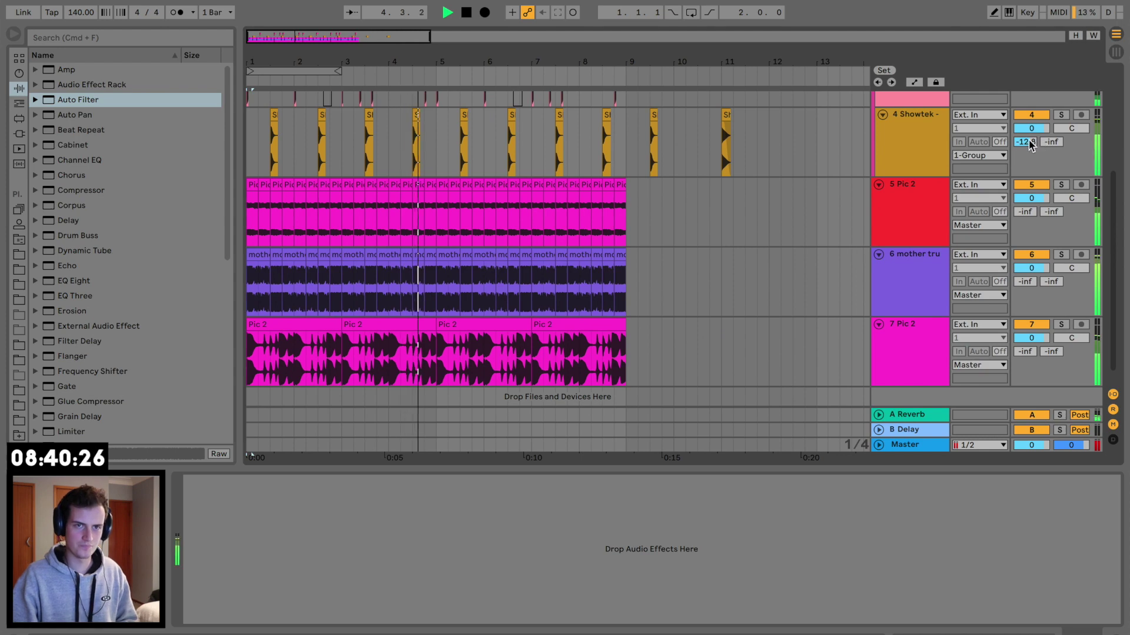
scroll(939, 168, "up", 3)
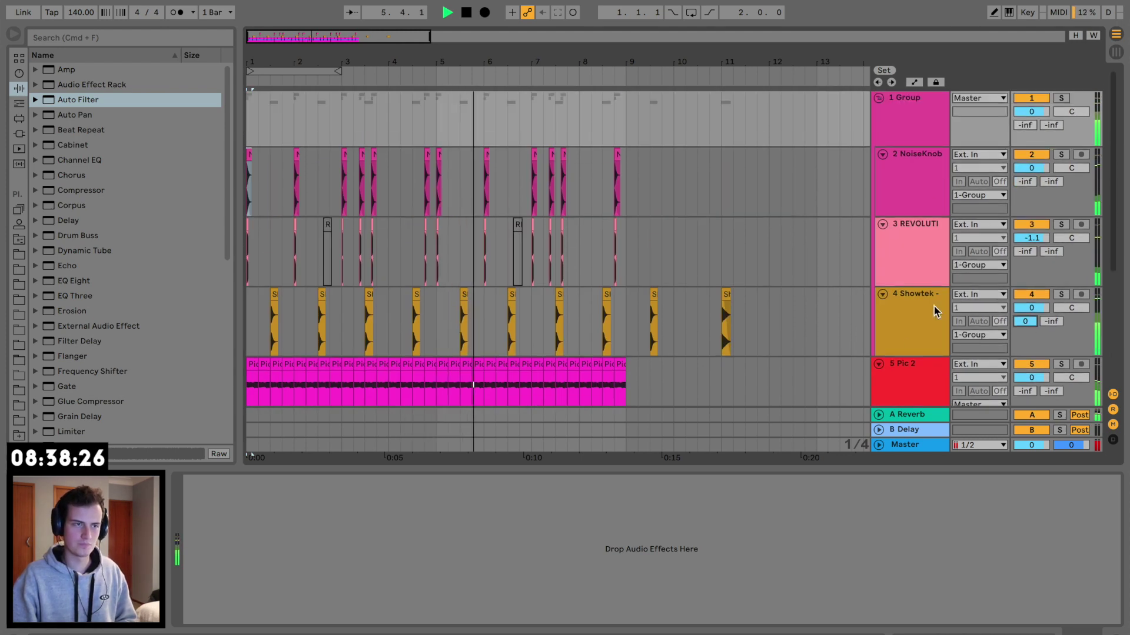
Add an Overdrive to the Showtek track and set its band to 1.36 kHz with a width of 0.68.
left_click(933, 311)
scroll(132, 371, "down", 3)
left_click(36, 393)
scroll(92, 337, "down", 5)
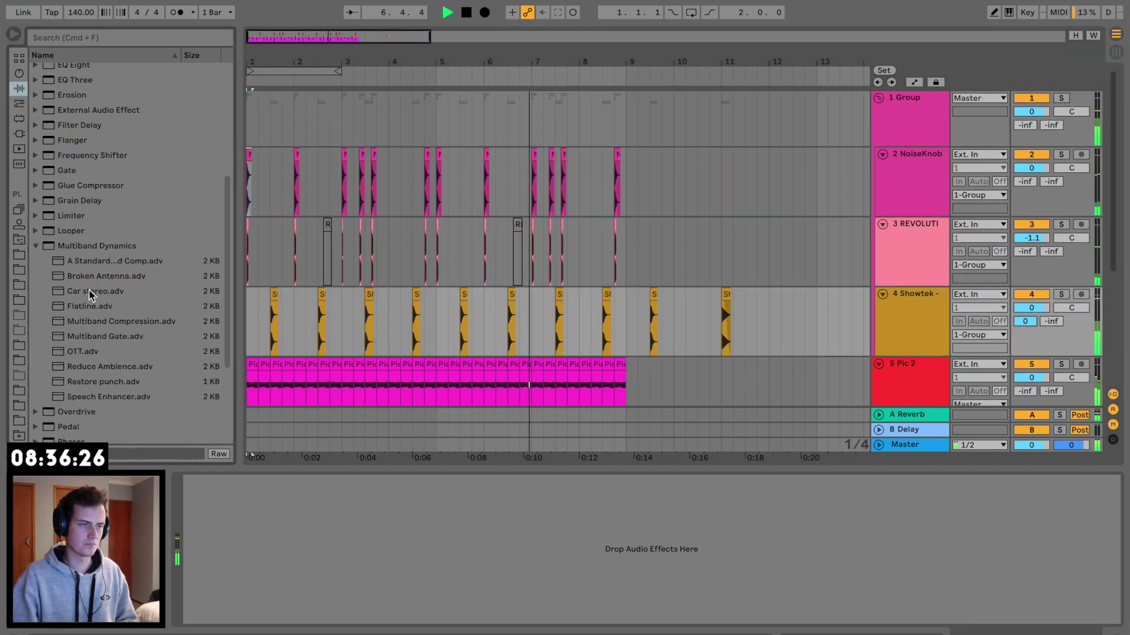
scroll(71, 216, "up", 3)
key("space")
scroll(97, 319, "down", 6)
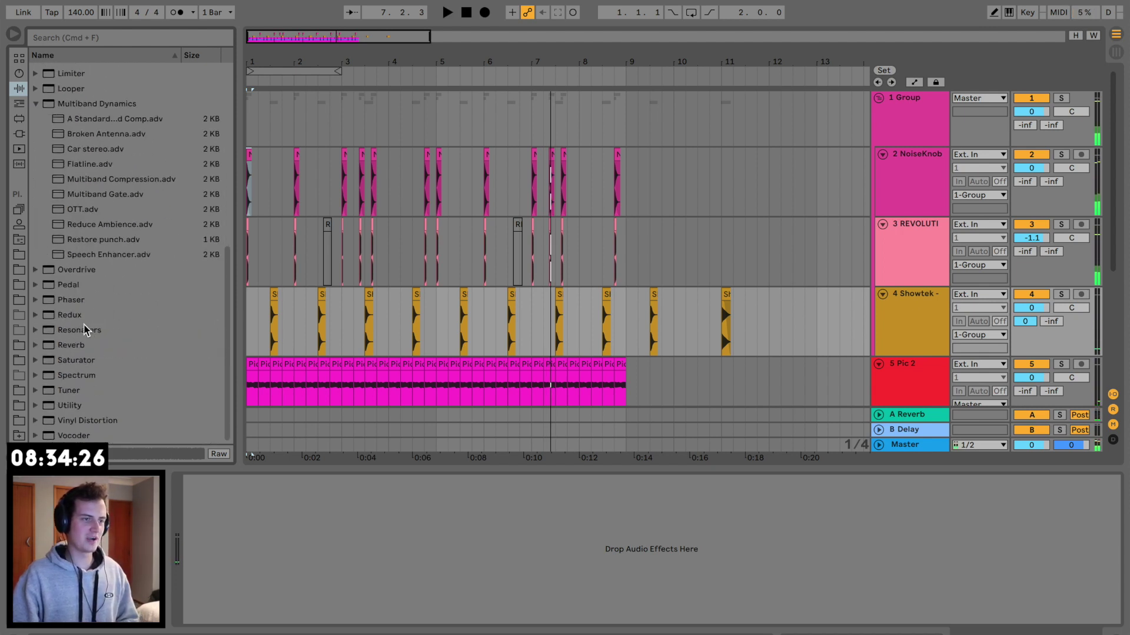
left_click(80, 273)
left_click_drag(467, 312, 466, 315)
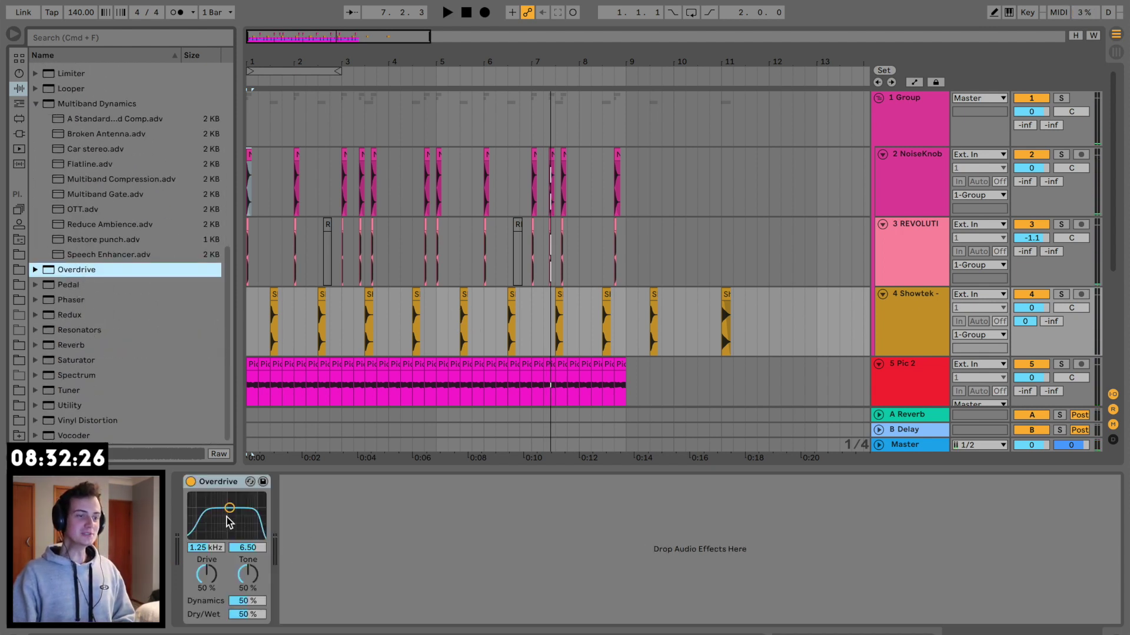
left_click_drag(225, 522, 227, 539)
key("space")
Solo the chopped Pic 2 track and add an Echo effect to it.
scroll(727, 308, "down", 3)
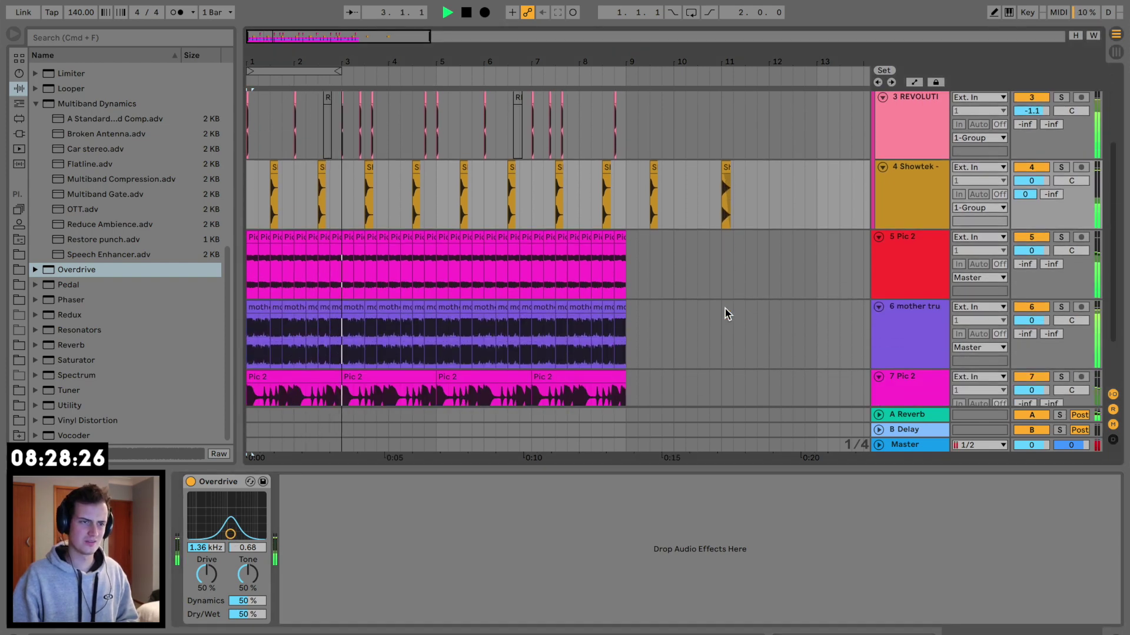
left_click(1061, 237)
left_click(906, 264)
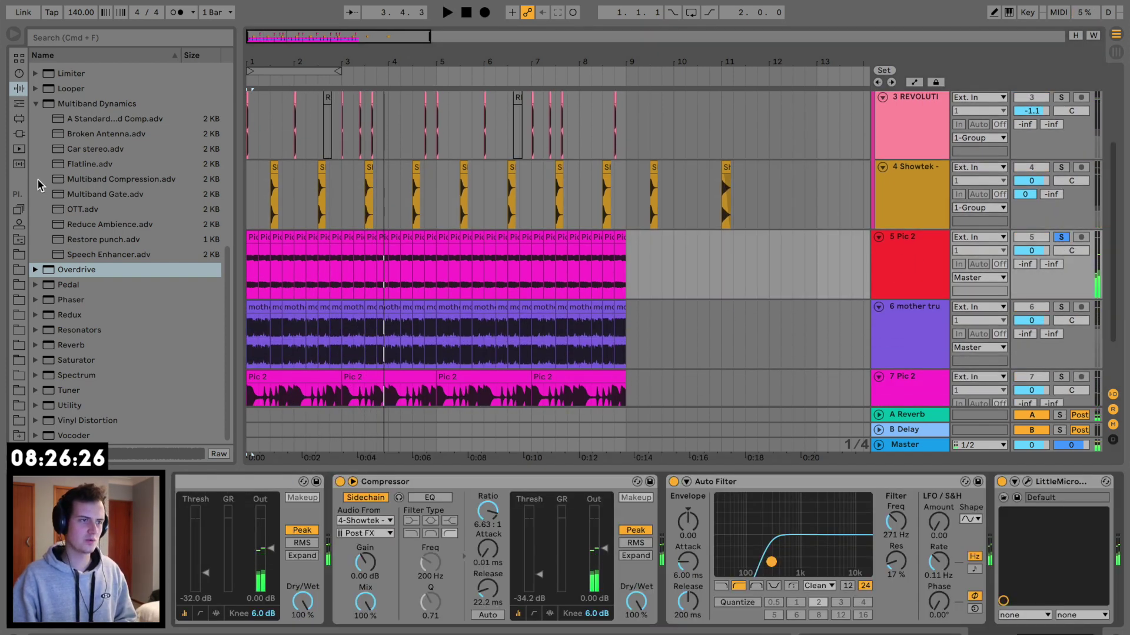
left_click(20, 88)
scroll(94, 244, "up", 8)
left_click_drag(68, 175, 361, 283)
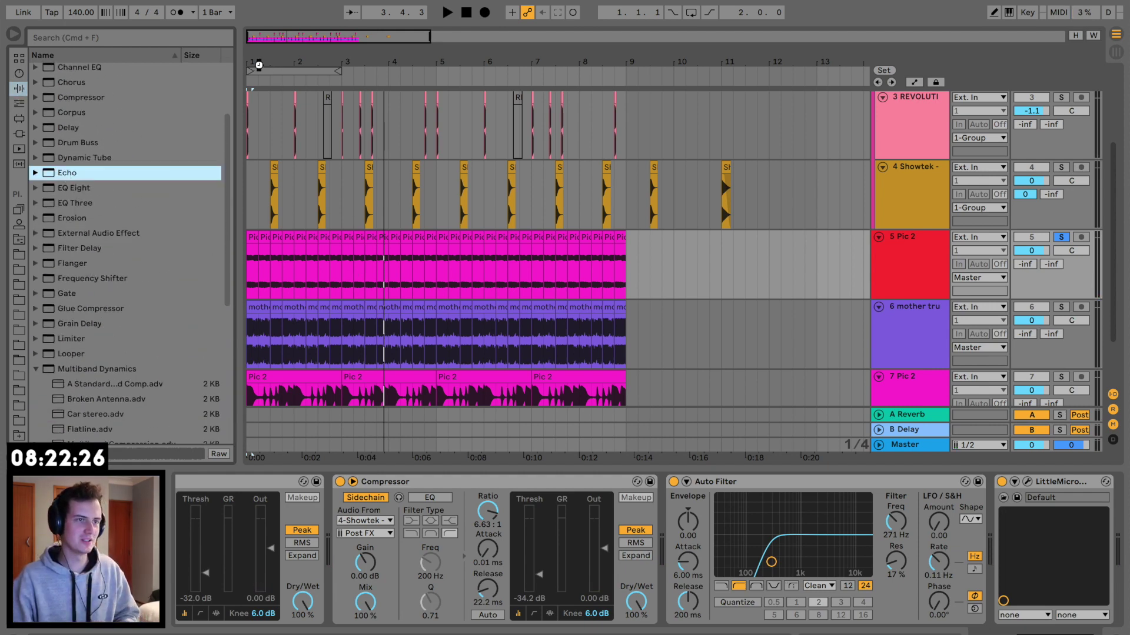
Delete the chopped Pic 2 clips at 1.4 and 2.2.
left_click_drag(252, 55, 377, 227)
left_click(473, 234)
left_click_drag(469, 241, 596, 241)
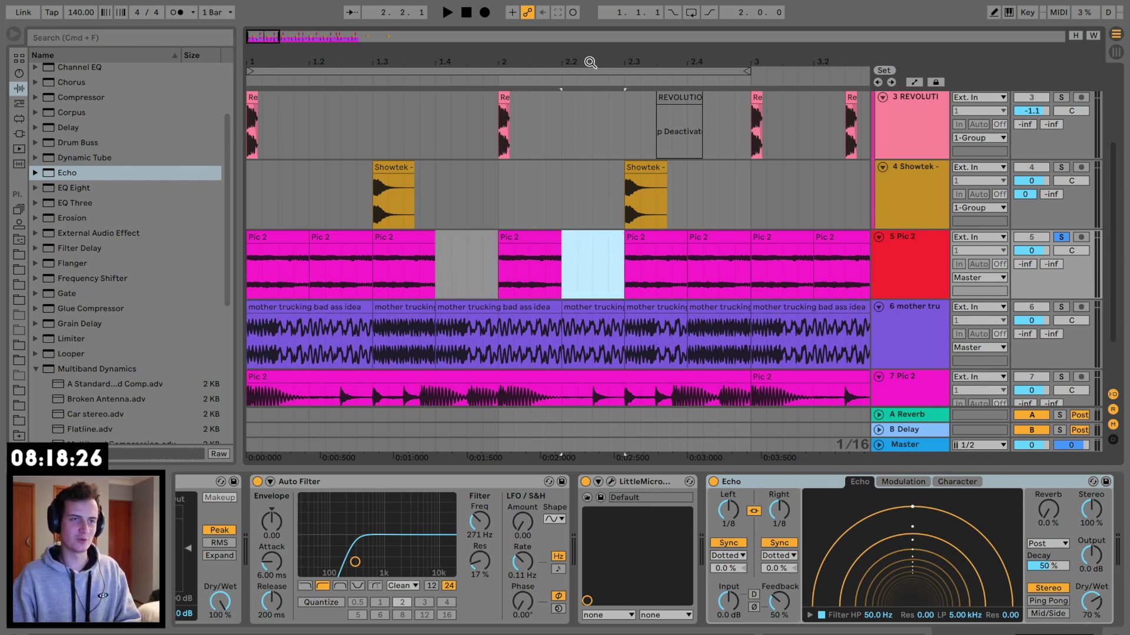
Delete all the chopped Pic 2 clips from bar 3 to bar 9.
left_click_drag(590, 62, 377, 11)
left_click(257, 235)
key("space")
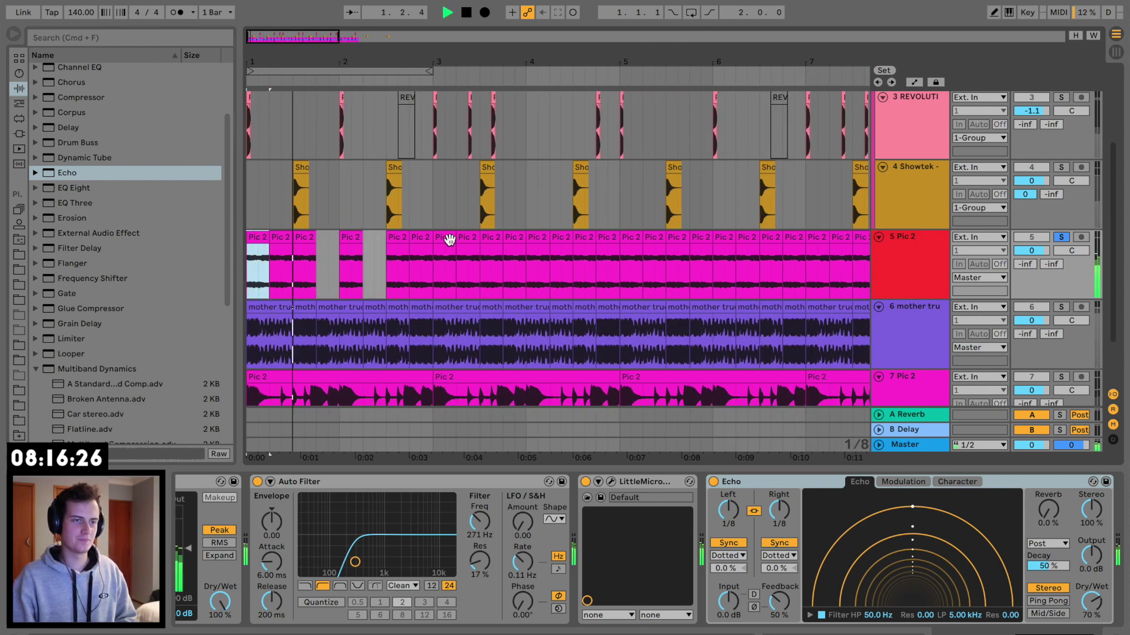
left_click(449, 240)
left_click(543, 240, "shift")
key("Delete")
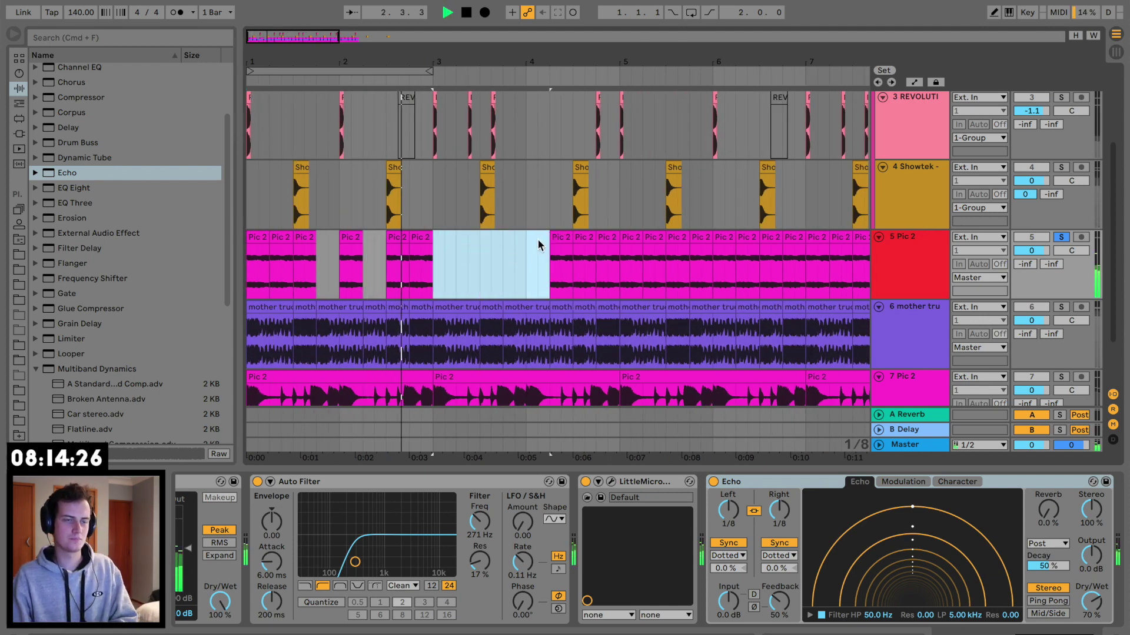
left_click_drag(574, 62, 429, 12)
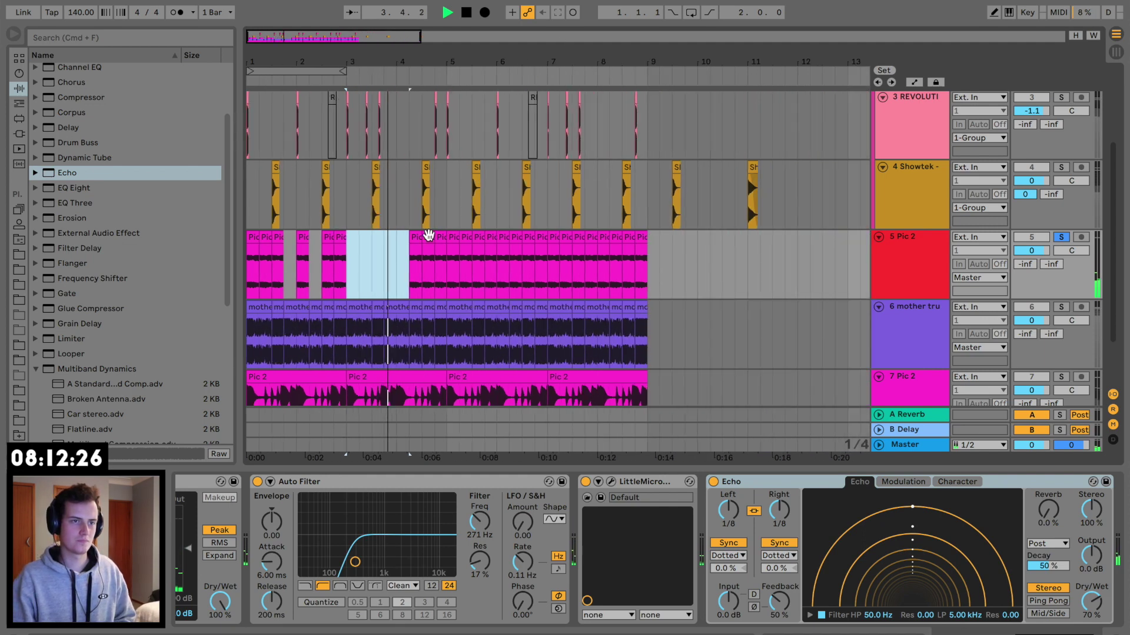
left_click_drag(398, 247, 662, 247)
key("space")
key("Delete")
Shorten the chopped Pic 2 clips at 1.3 and 2.4 to half a beat and repeat the two-bar pattern out to bar 9.
left_click_drag(255, 54, 518, 274)
left_click_drag(334, 240, 321, 240)
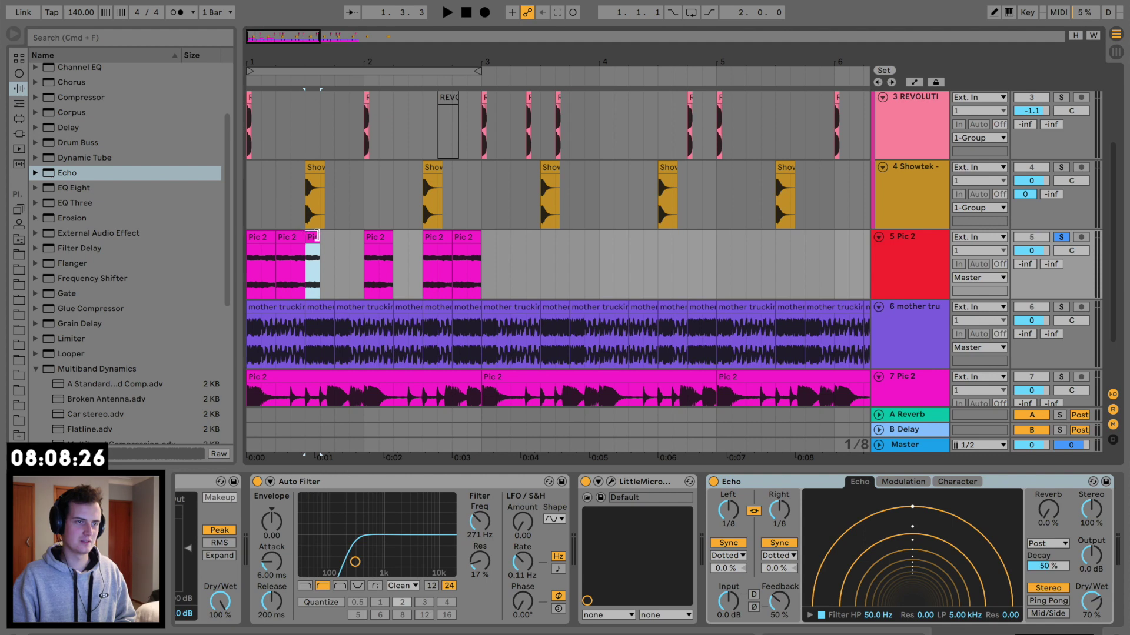
key("space")
left_click_drag(480, 237, 192, 271)
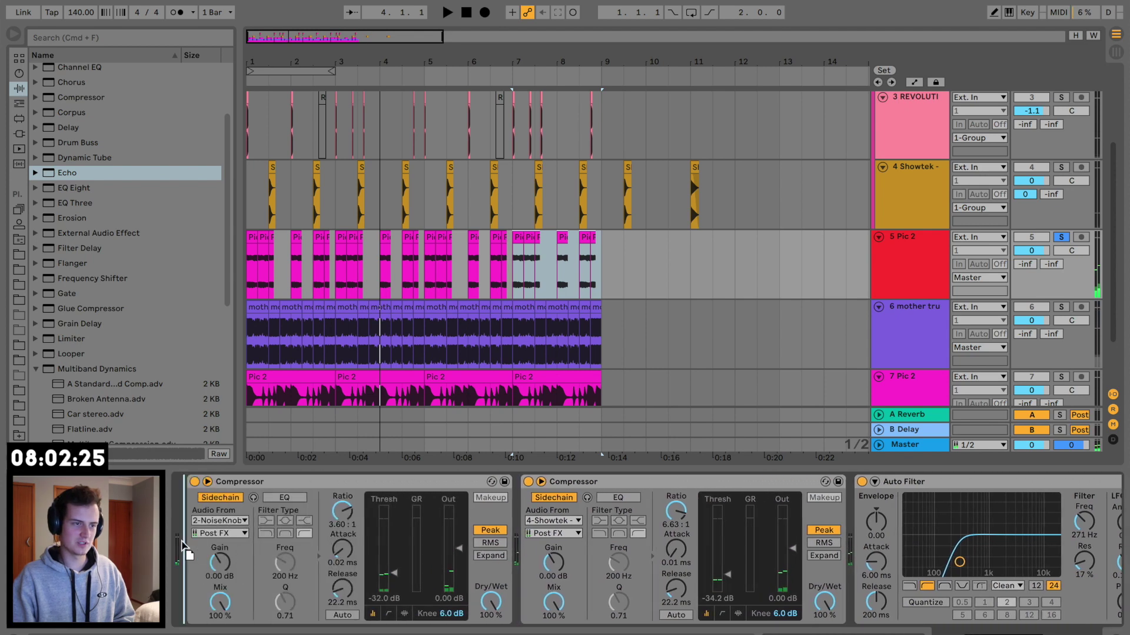
Move the Echo to the front of the Pic 2 device chain and load the Vintage Delay preset Delay Syndicate into it.
left_click_drag(183, 543, 184, 545)
left_click(35, 173)
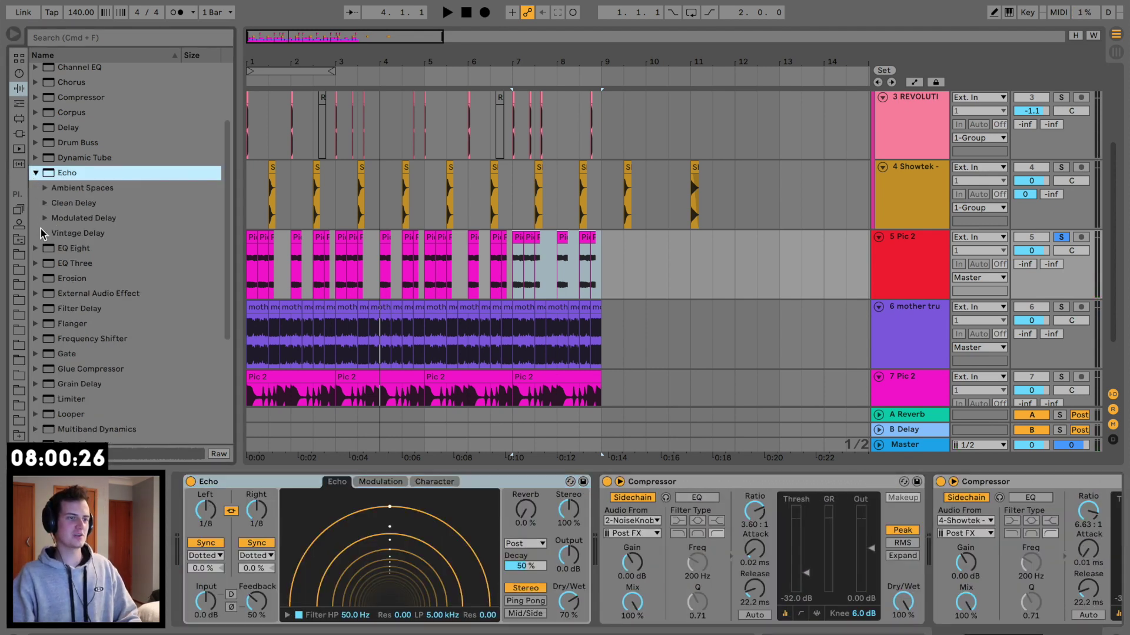
left_click(43, 234)
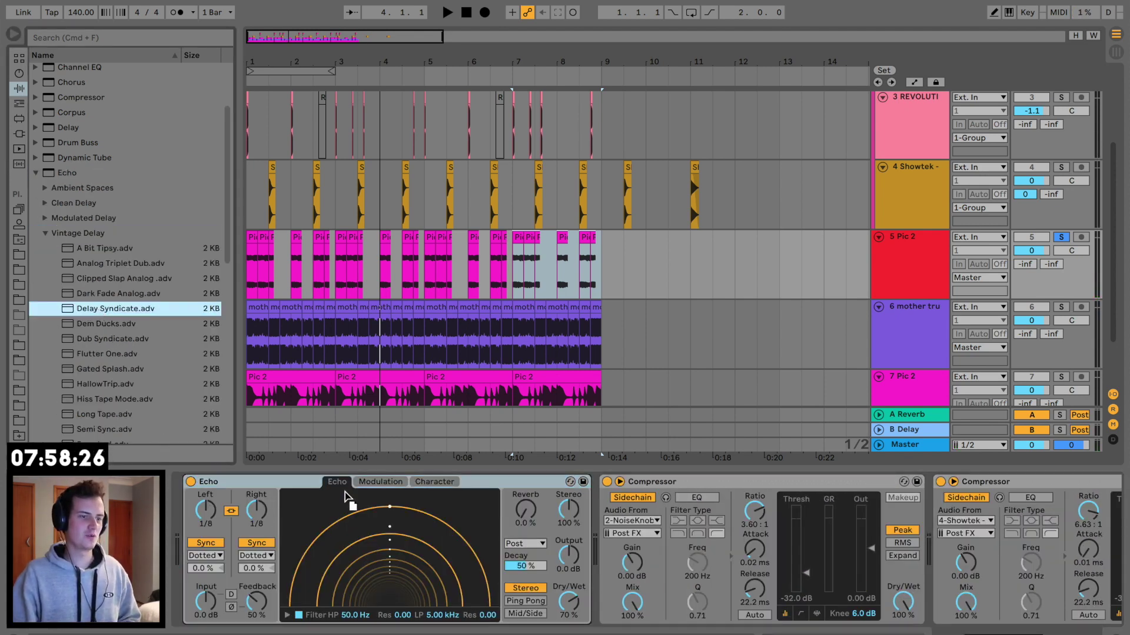
left_click_drag(347, 494, 284, 482)
Play the Pic 2 pattern from bar 1 and delete its clips at 4.3, 4.4 and from bar 8 to bar 9.
left_click(252, 237)
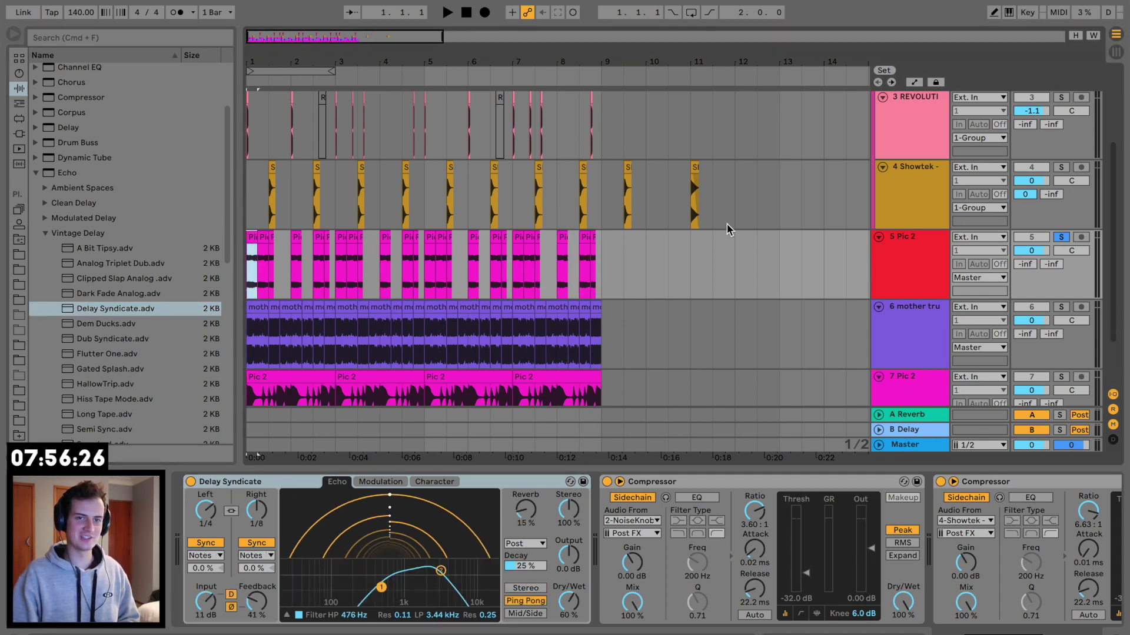
key("space")
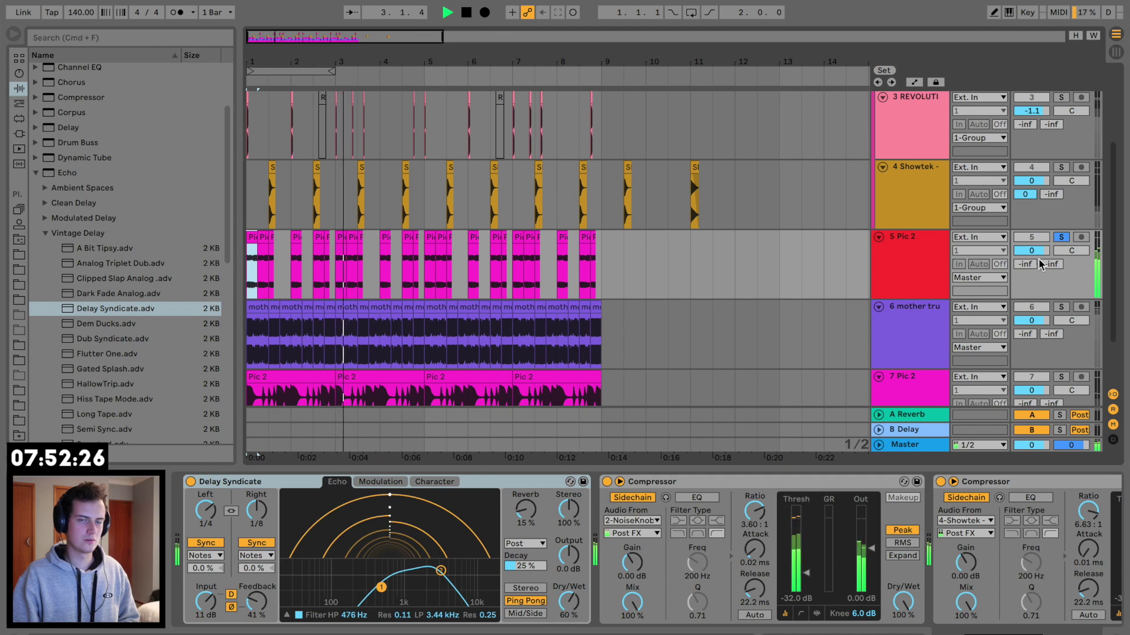
left_click(411, 238)
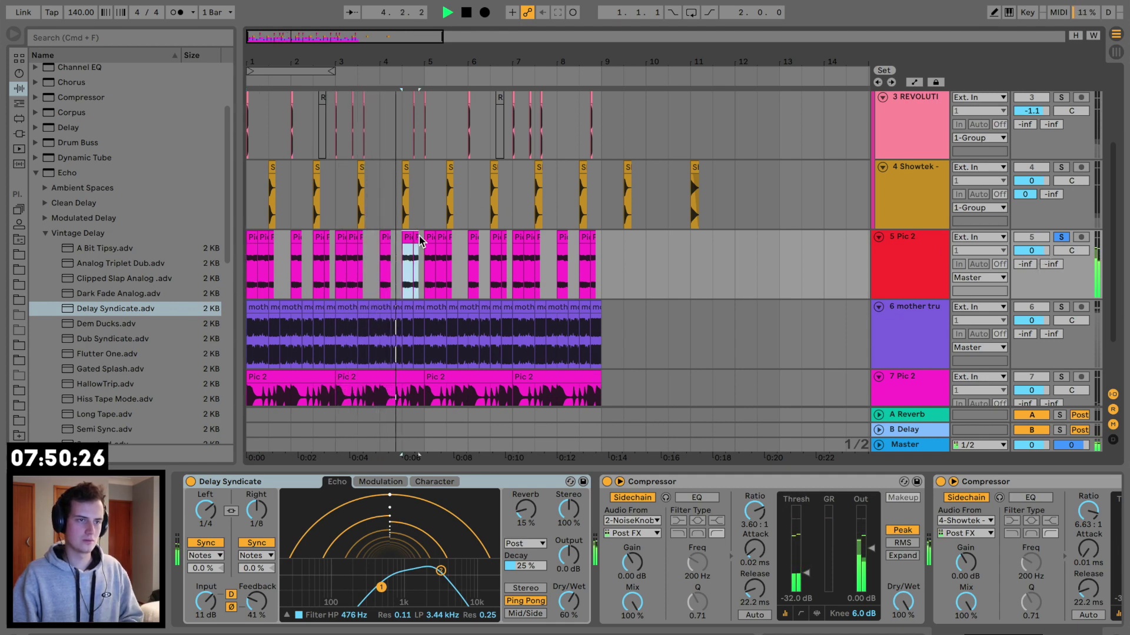
left_click_drag(556, 245, 607, 245)
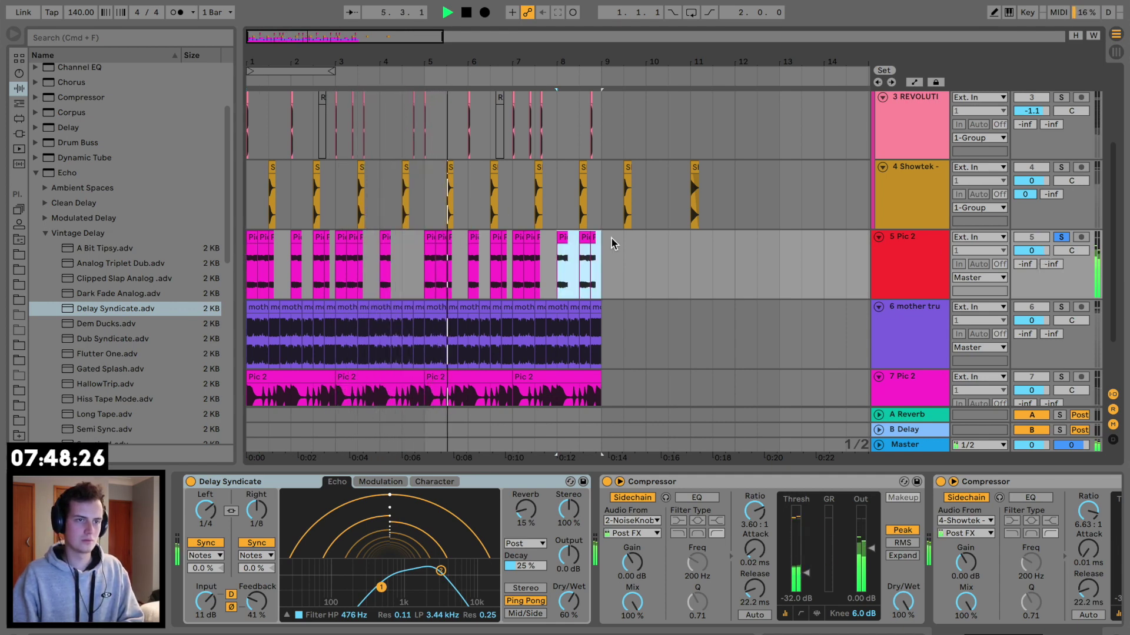
key("Delete")
Add an Auto Filter at the end of the Pic 2 chain and set its low-pass to 19.9 kHz with 20% resonance.
left_click(248, 242)
left_click(881, 262)
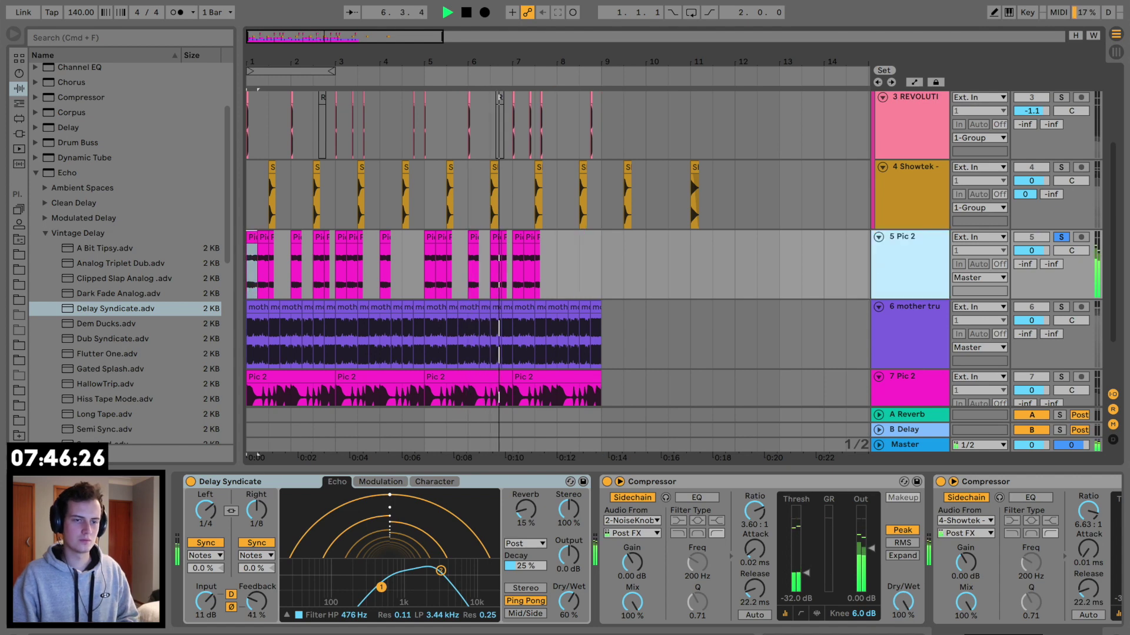
scroll(822, 524, "right", 10)
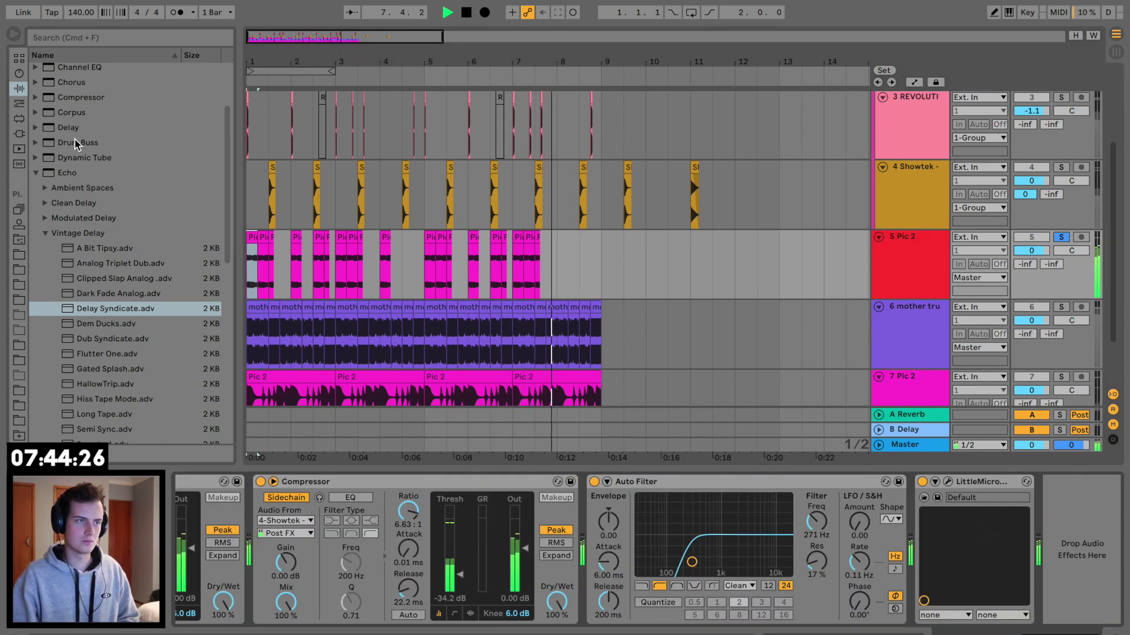
scroll(118, 236, "up", 3)
left_click_drag(78, 100, 1089, 582)
key("space")
key("space")
mouse_move(985, 564)
left_mouse_down()
mouse_move(928, 545)
mouse_move(995, 561)
left_mouse_up()
Try the Pic 2 pattern without its bar 2 clips and with its high-pass at 591 Hz and 29% resonance, and undo both changes.
left_click_drag(290, 242, 332, 238)
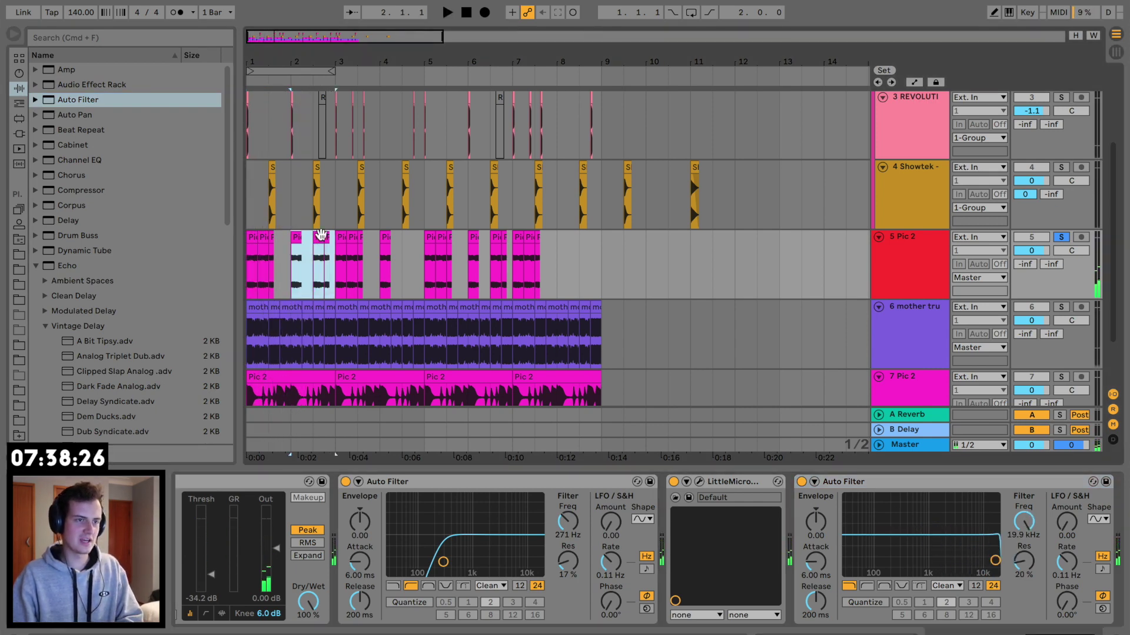
key("Delete")
left_click(251, 239)
left_click_drag(443, 562, 461, 555)
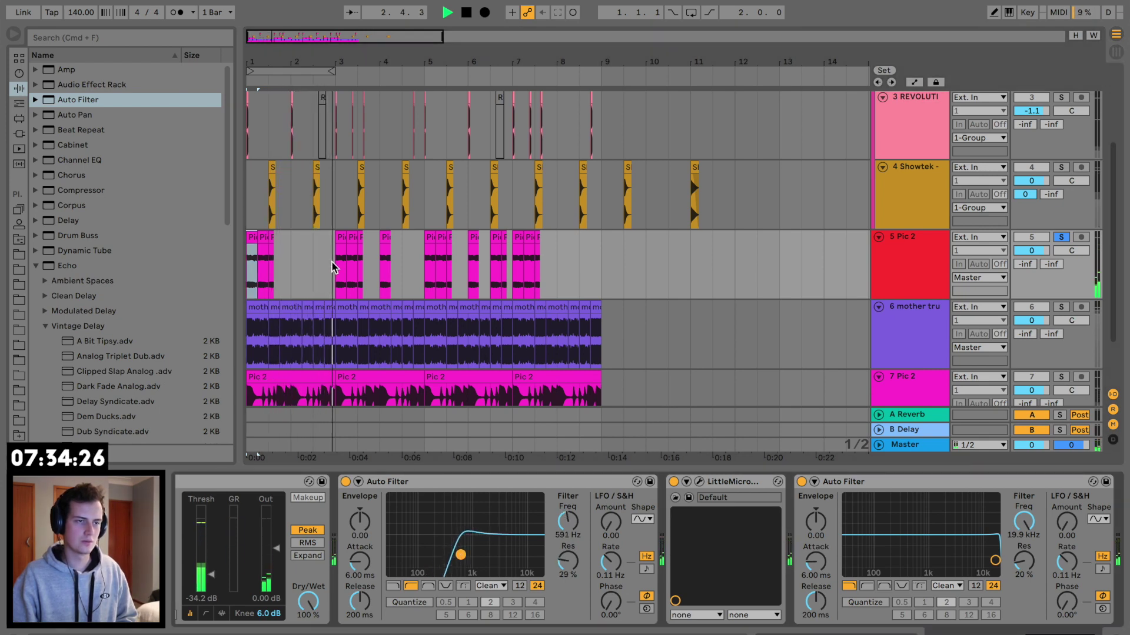
left_click(1061, 237)
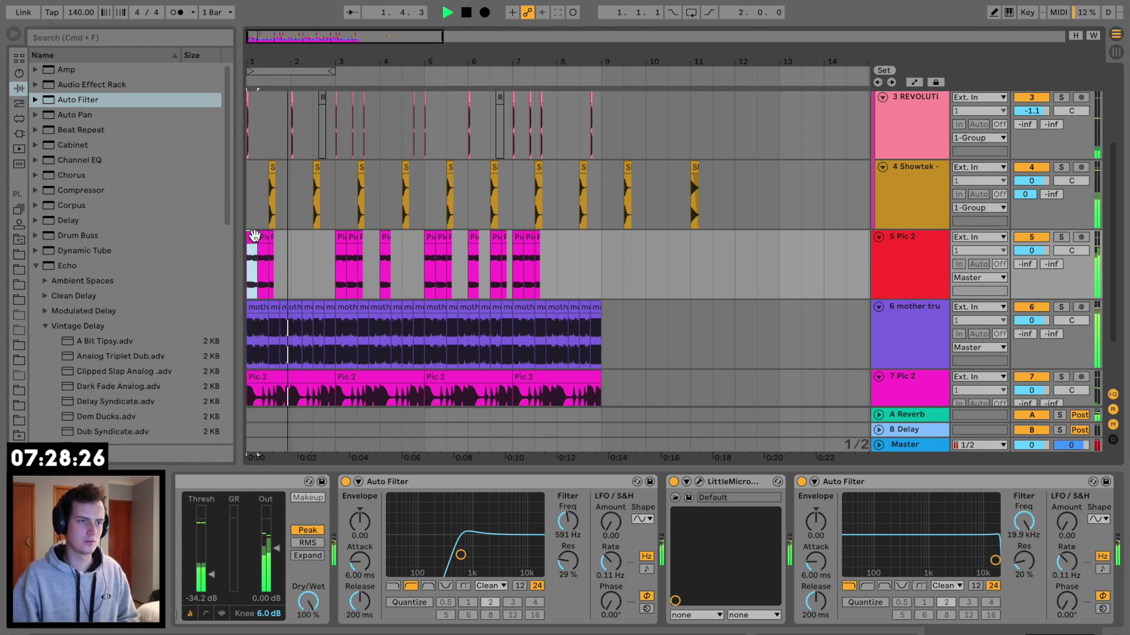
key("super+z")
key("super+z")
Repeat the first four bars of chopped Pic 2 clips from bar 5 to bar 9.
left_click_drag(425, 257, 116, 262)
key("Delete")
key("super+d")
Solo the mother trucking track and consolidate all its chopped clips from bar 1 to bar 9 into one clip.
left_click(258, 312)
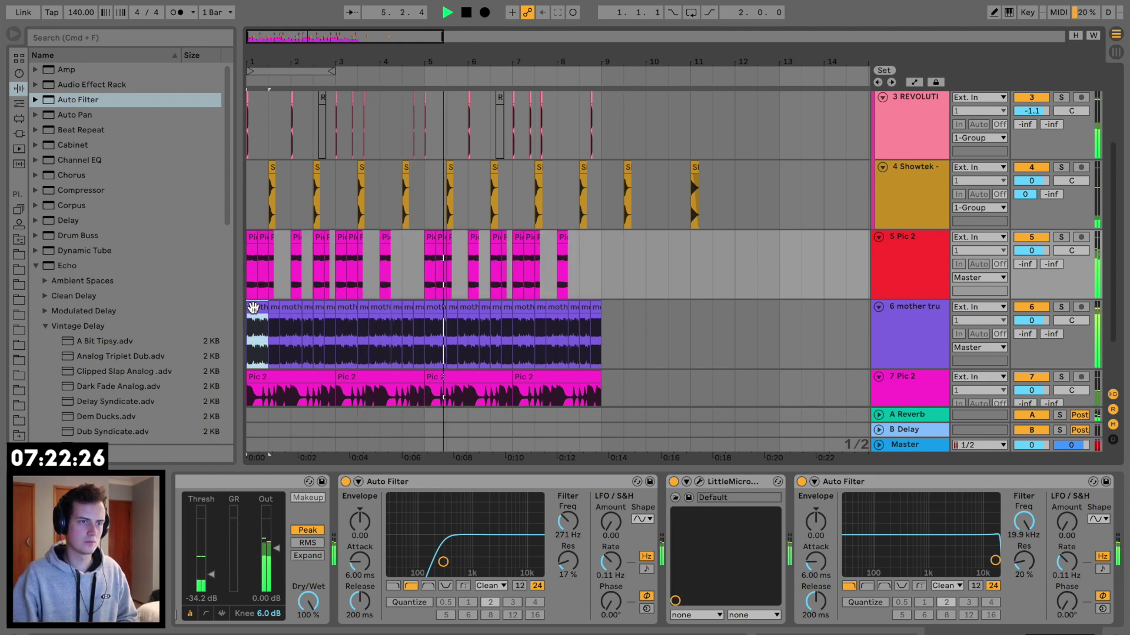
left_click(1061, 307)
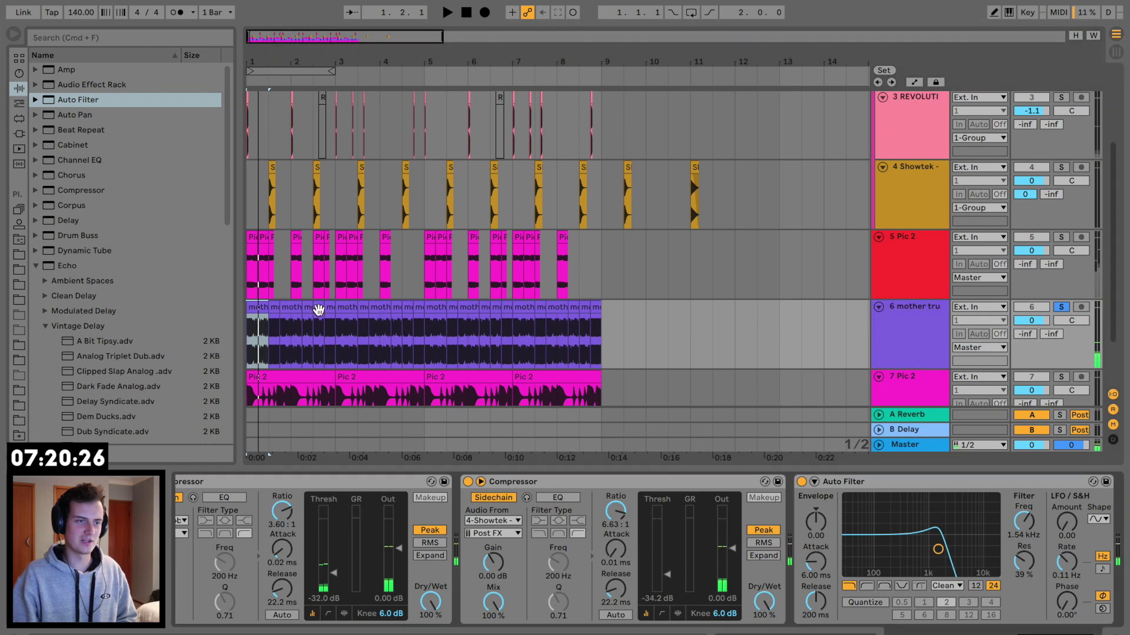
double_click(262, 309)
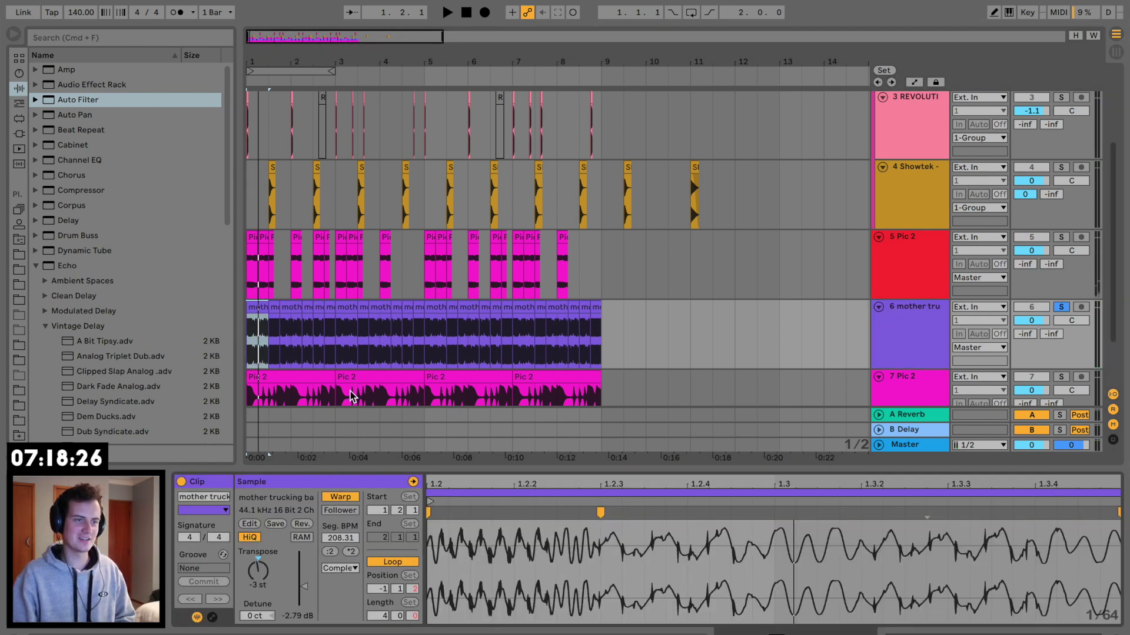
key("space")
left_click(593, 307, "shift")
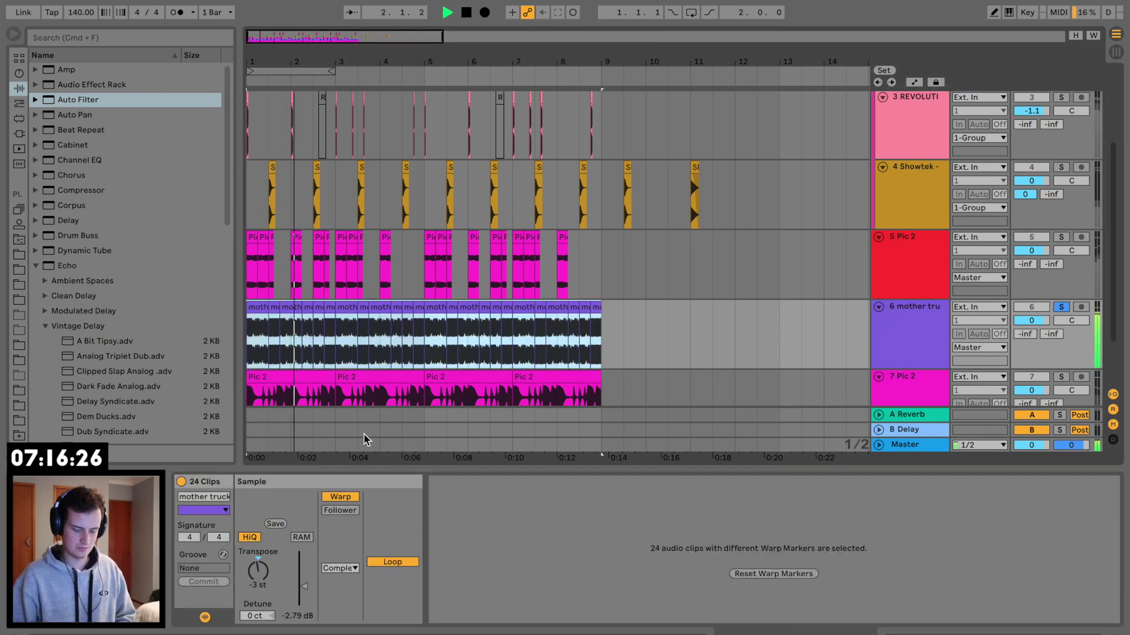
key("super+j")
key("Return")
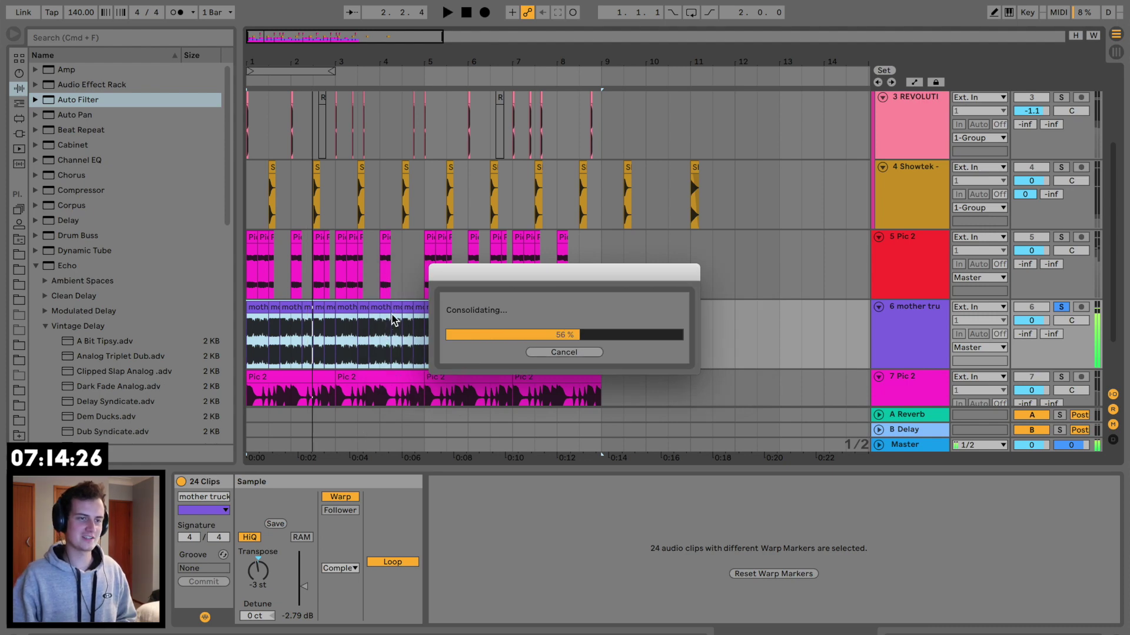
key("space")
Set the mother trucking track's low-pass to 60.9 Hz with 48% resonance and its volume to -1.3, playing it unsoloed with the mix.
left_click(937, 326)
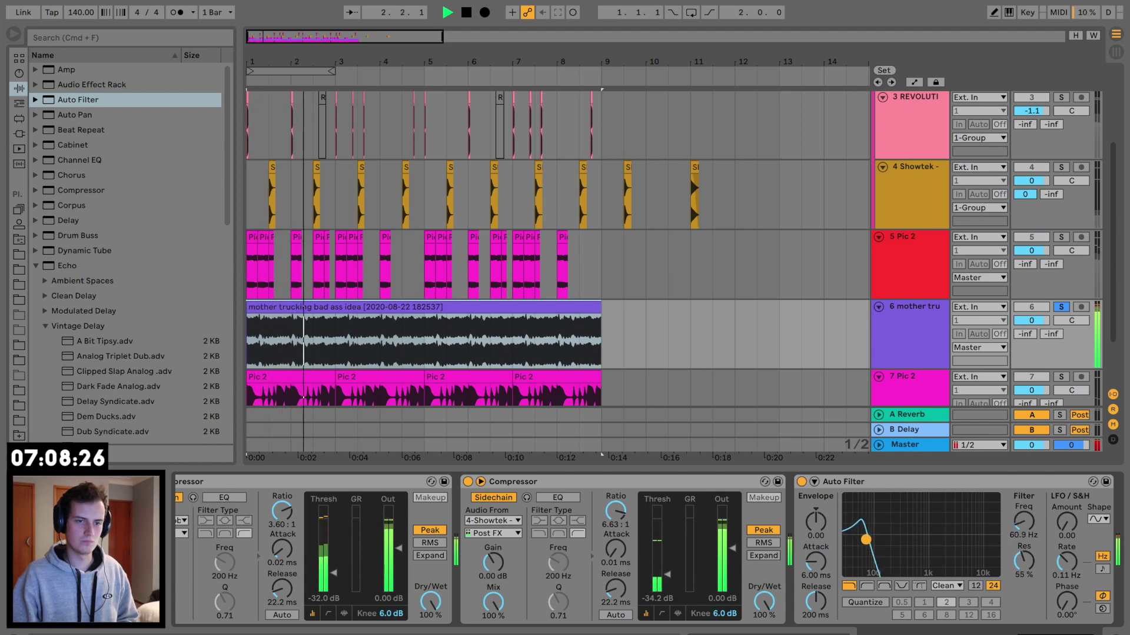
left_click(1061, 307)
key("space")
key("space")
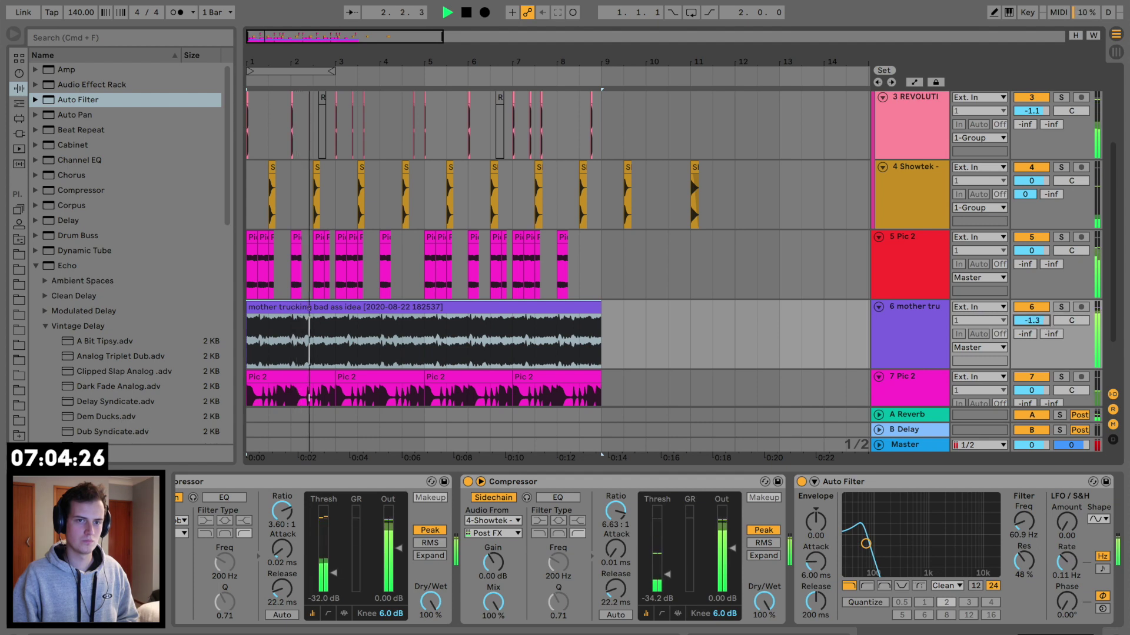
Duplicate the mother trucking track and switch the copy's Auto Filter to band-pass at 682 Hz with 47% resonance.
left_click(921, 333)
key("super+d")
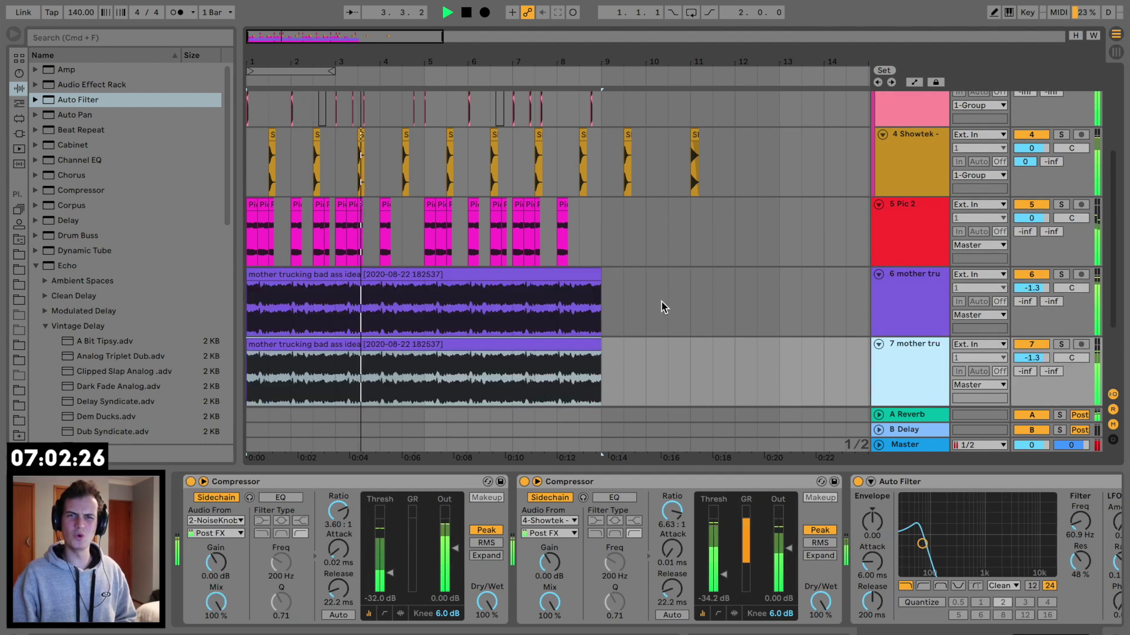
left_click(940, 585)
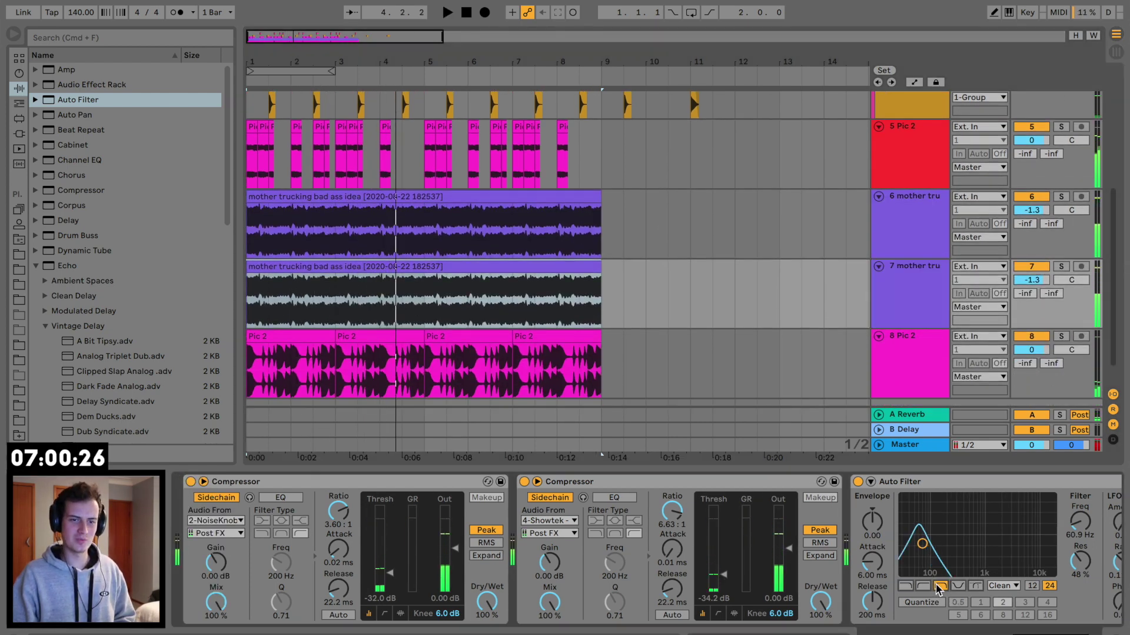
left_click_drag(922, 544, 976, 544)
key("space")
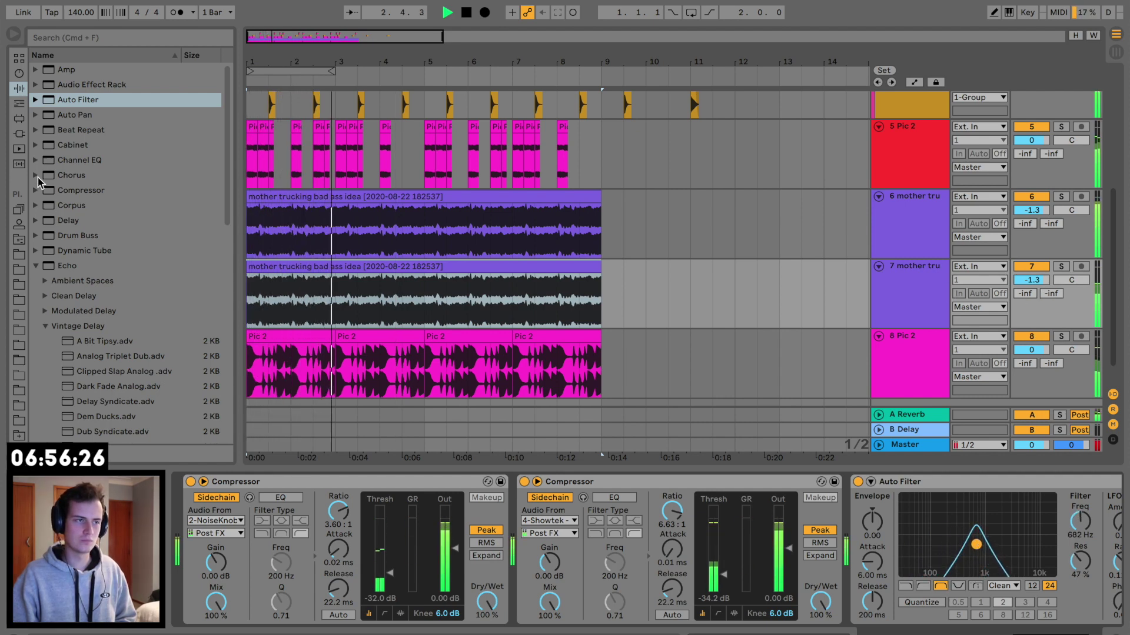
Solo the duplicated mother trucking track and add Soundtoys LittleMicroShift to the end of its device chain.
left_click(1061, 266)
key("space")
key("space")
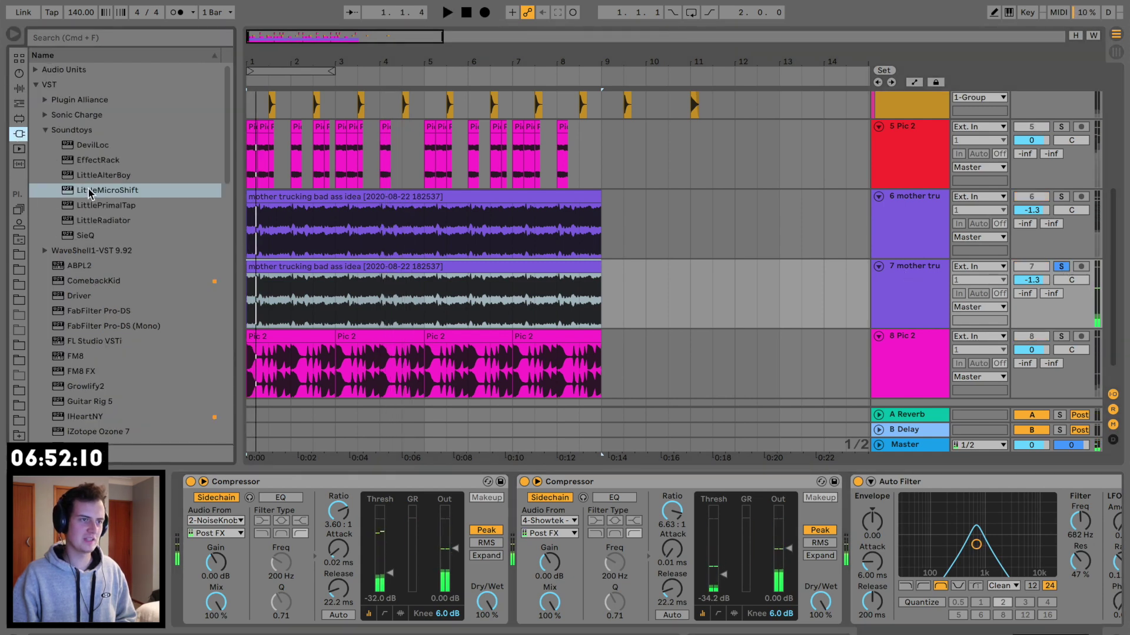
left_click_drag(87, 187, 383, 303)
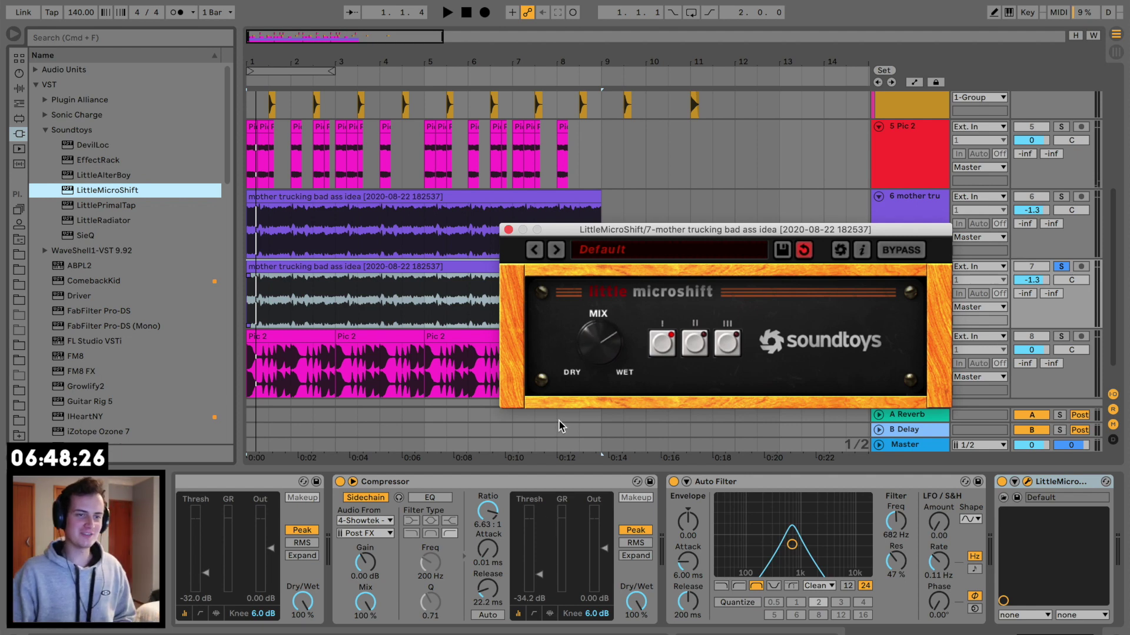
left_click(509, 228)
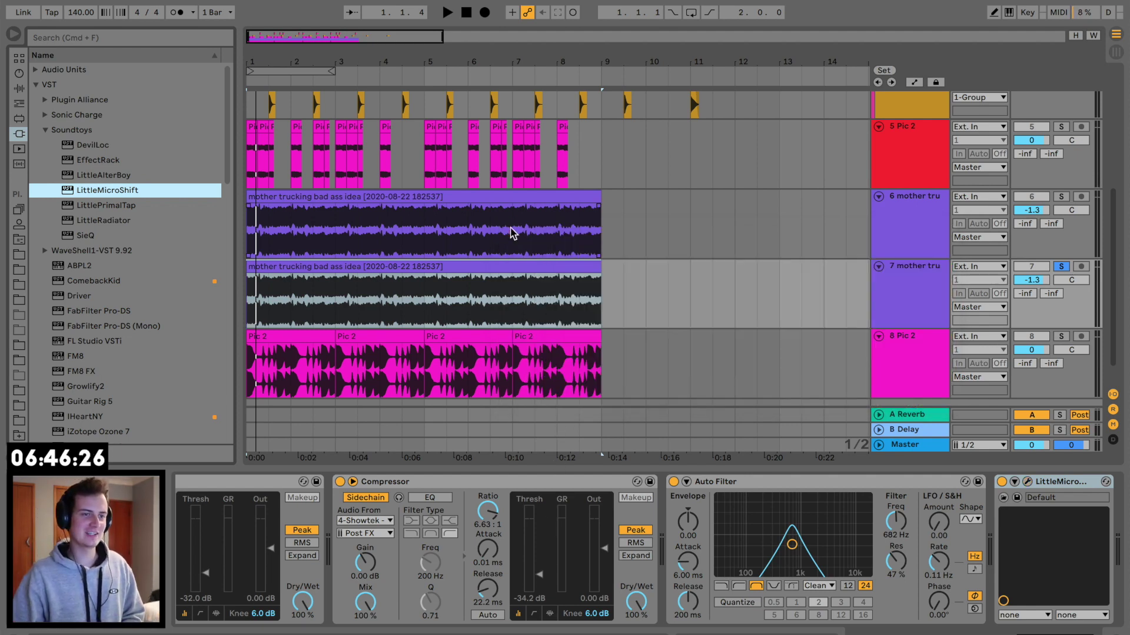
Inspect the duplicated mother trucking clip's sample settings and audition the soloed track with its effects.
double_click(417, 270)
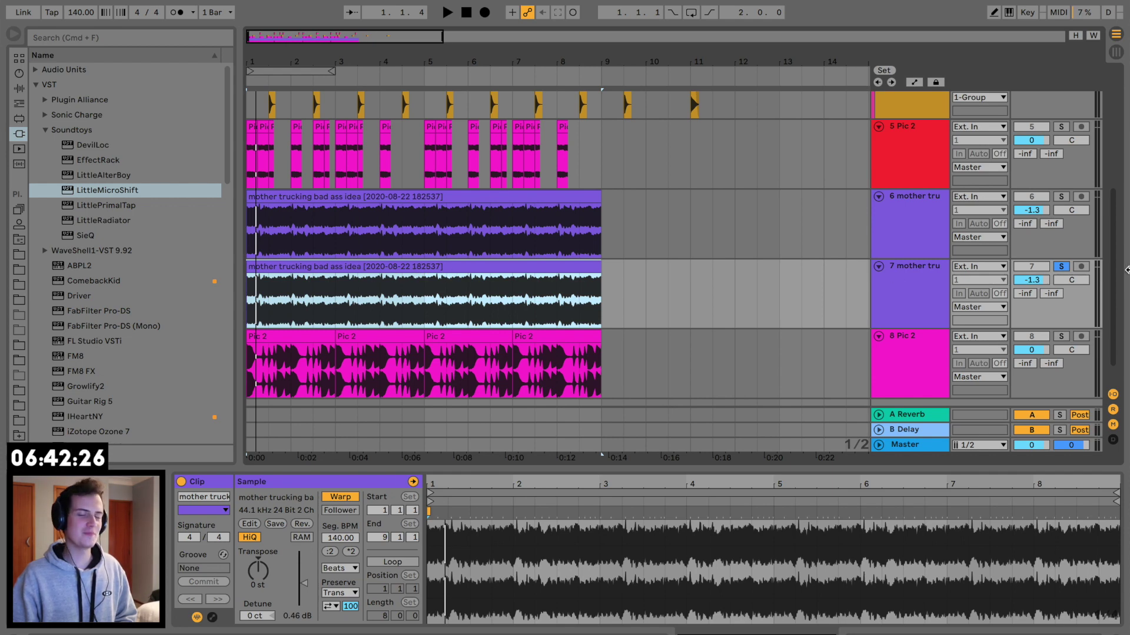
left_click(907, 286)
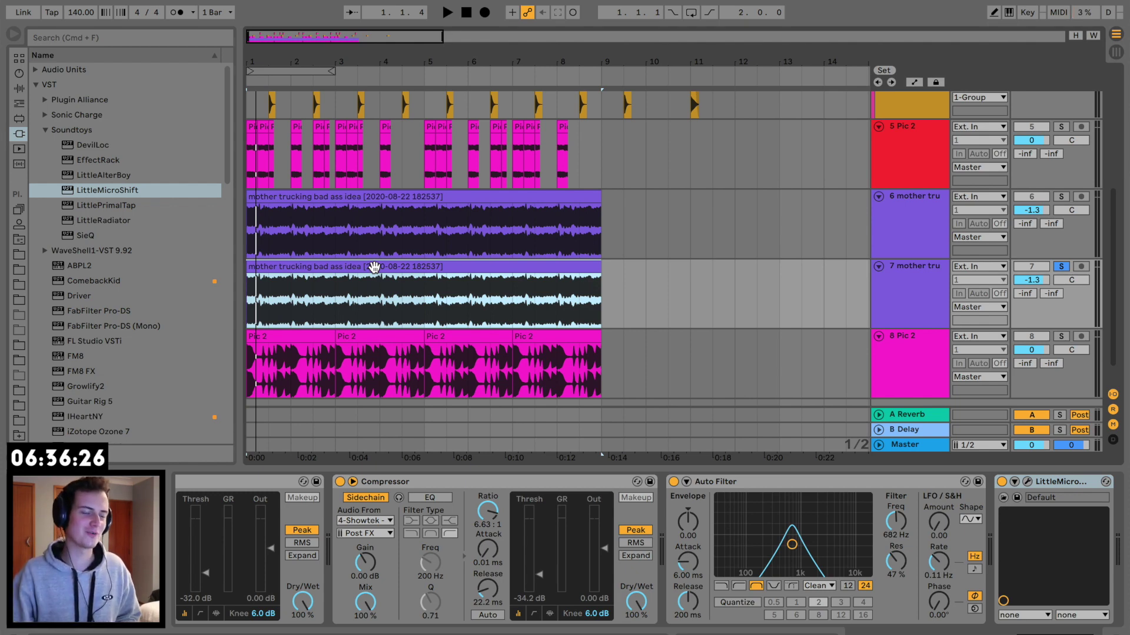
key("space")
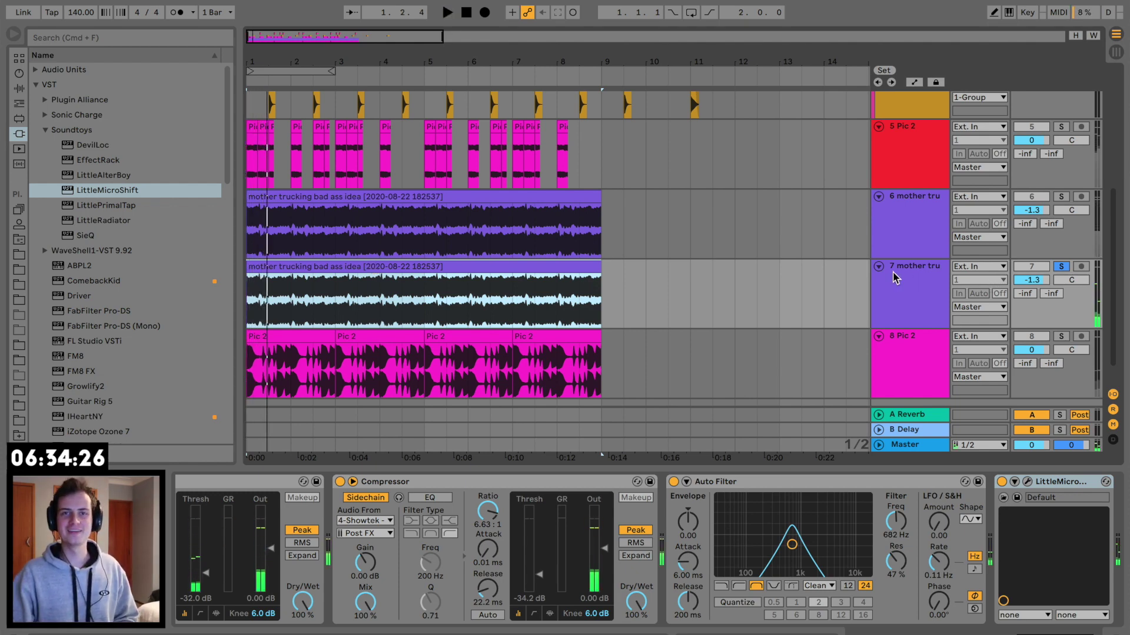
left_click(916, 291)
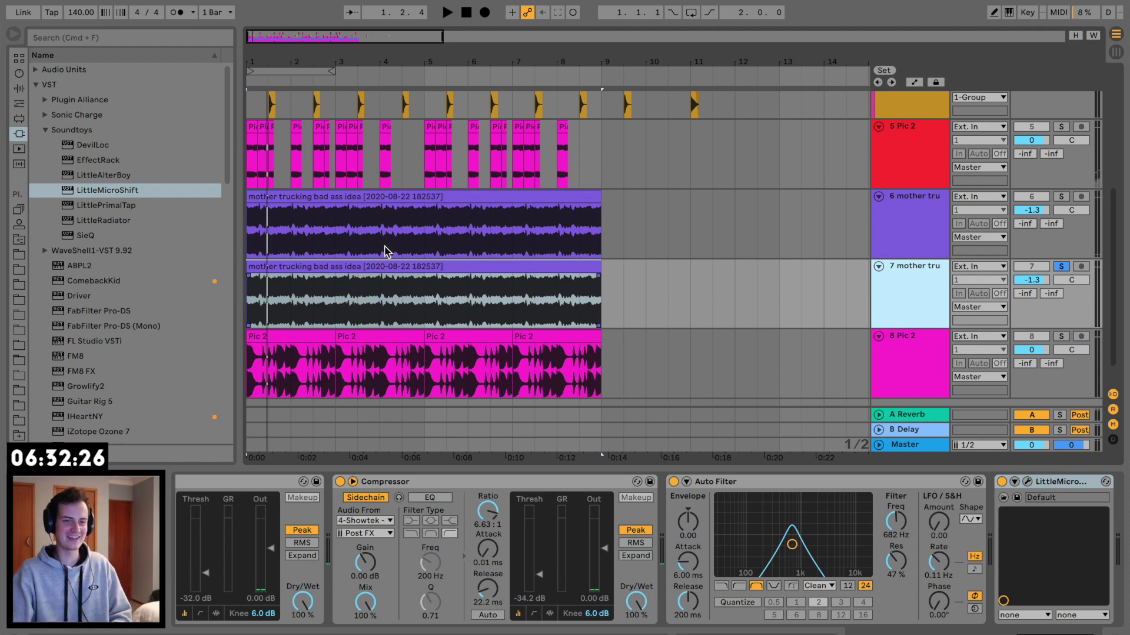
scroll(1007, 513, "right", 2)
key("space")
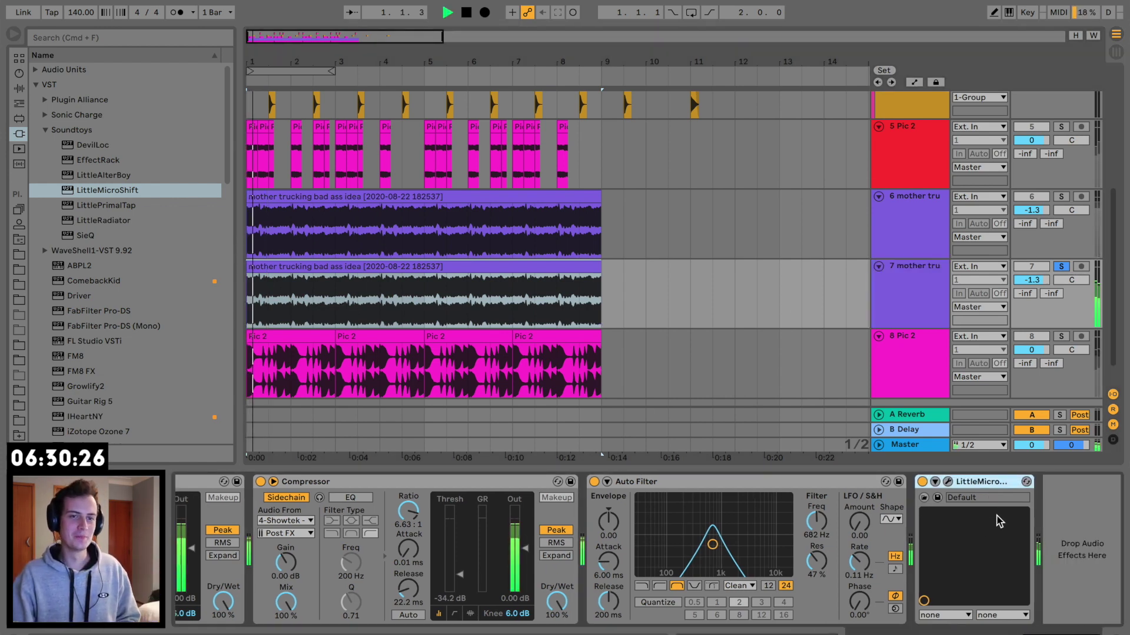
Unsolo the duplicated track, set its volume to -0.5 and sync its Auto Filter LFO at rate 1/2 with amount 0.48.
left_click(1061, 267)
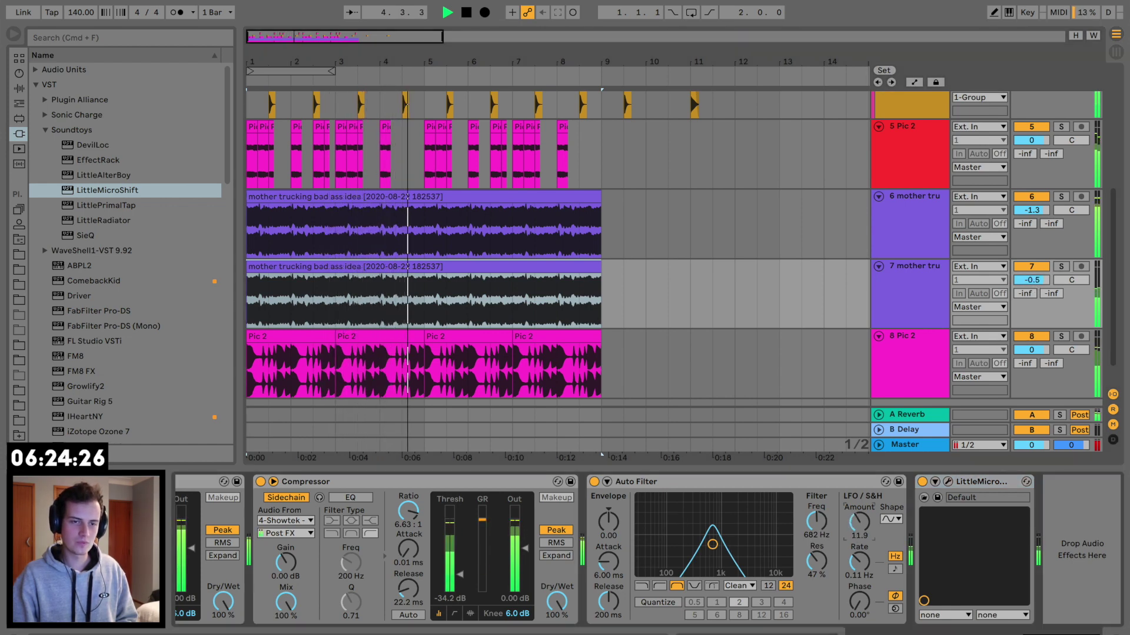
left_click(895, 569)
left_click_drag(859, 562, 859, 547)
key("space")
Fold the 1 Group track and load the Multiband Dynamics preset OTT onto it with its amount at 20%.
scroll(900, 283, "up", 5)
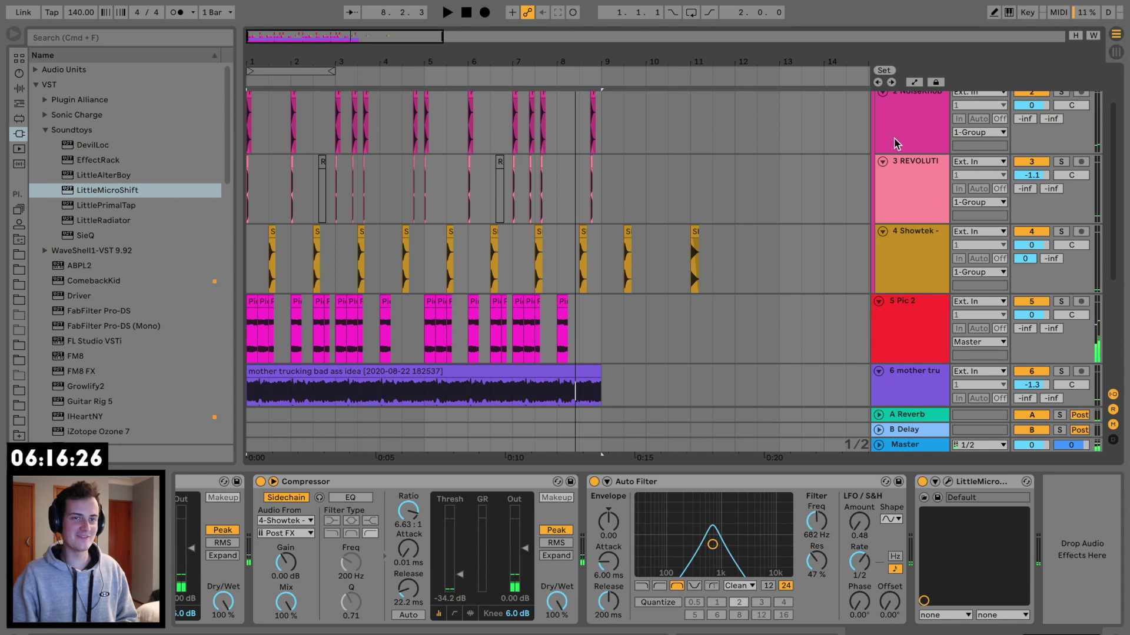
left_click(879, 98)
left_click(904, 100)
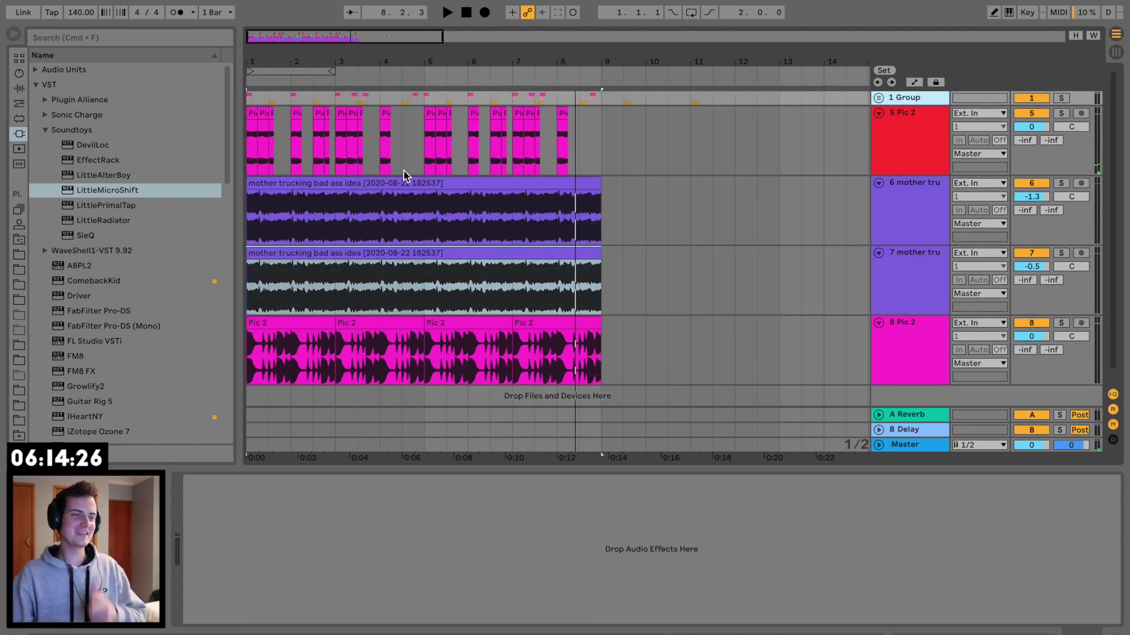
scroll(404, 174, "down", 1)
left_click(18, 89)
scroll(38, 301, "down", 3)
left_click(37, 209)
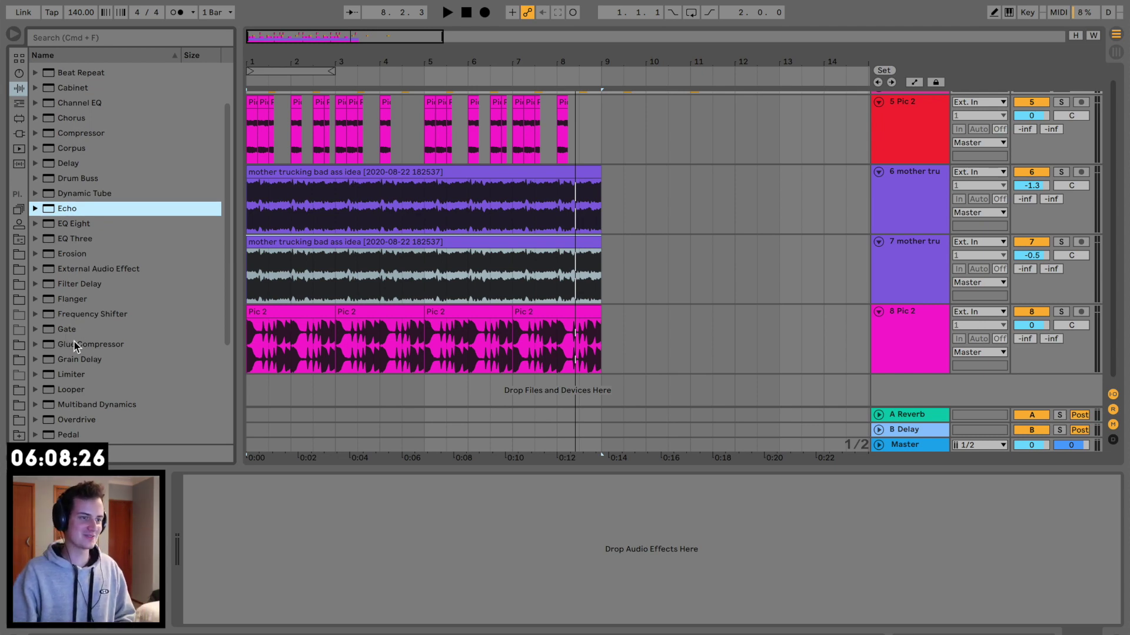
scroll(77, 344, "down", 2)
left_click(98, 380)
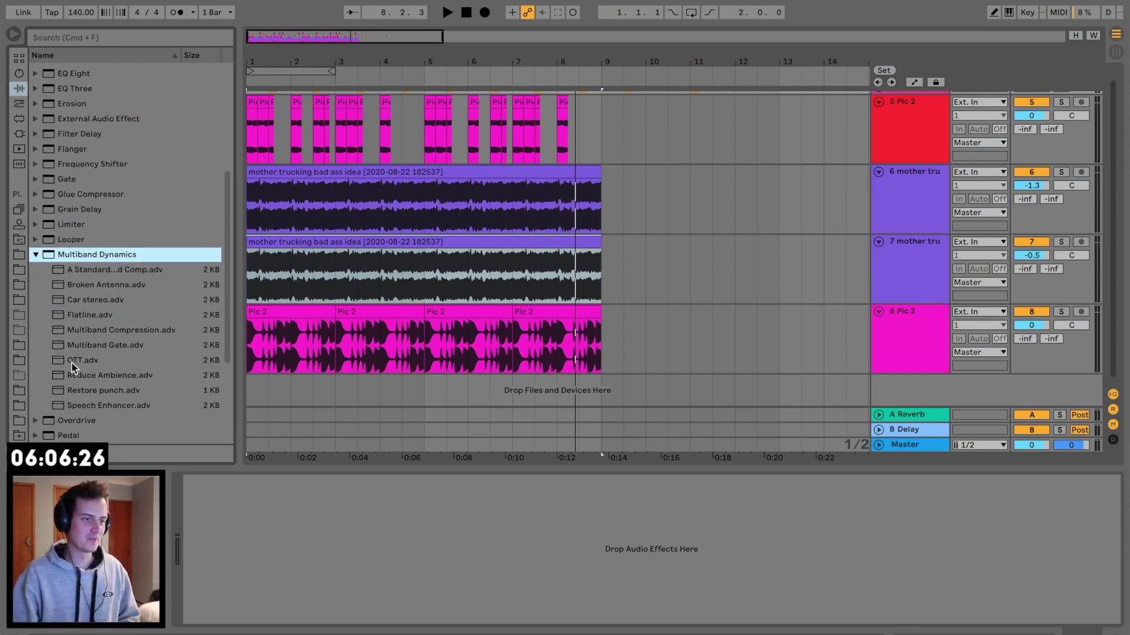
left_click_drag(72, 363, 371, 175)
left_click_drag(384, 109, 390, 100)
key("space")
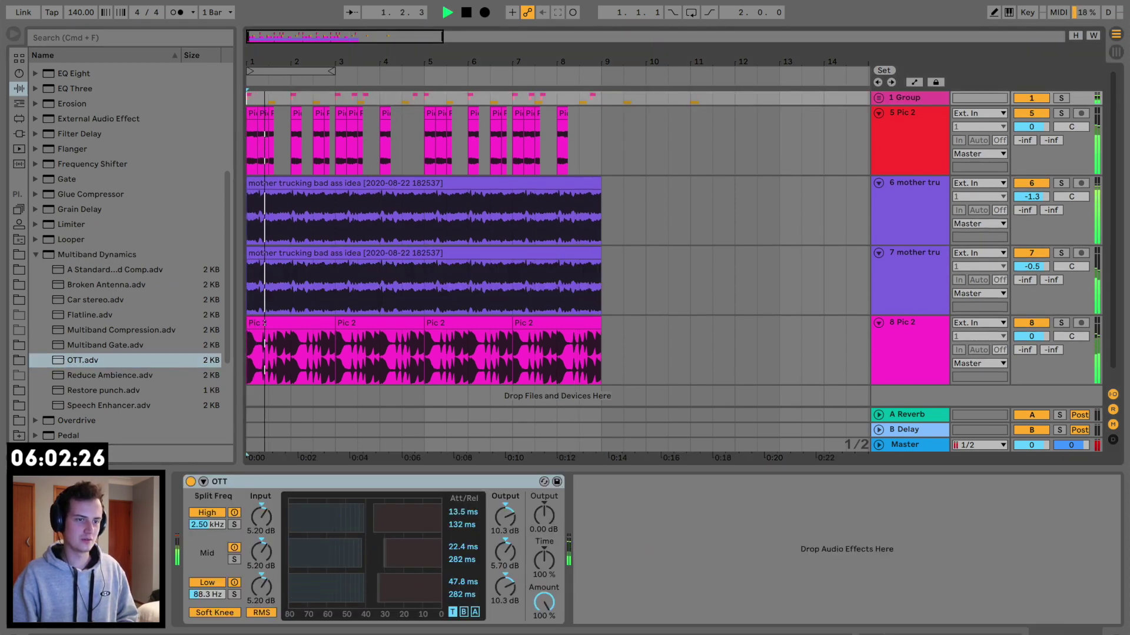
left_click_drag(544, 603, 544, 633)
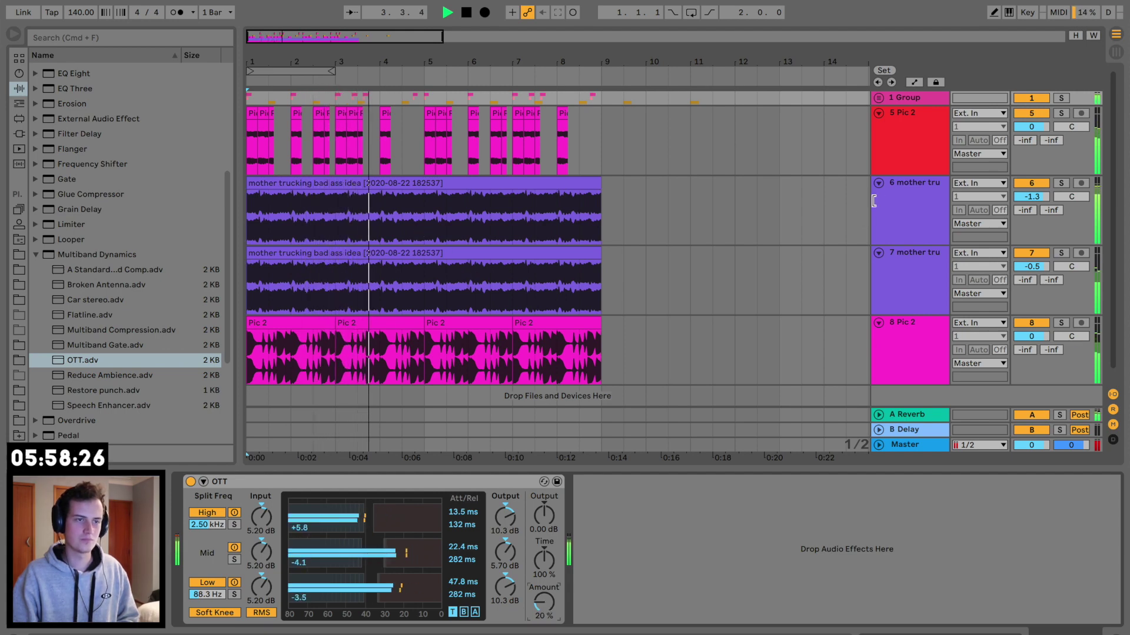
Lower the volume of track 5 Pic 2 and fold it along with track 6, the first mother trucking track.
left_click_drag(1039, 126, 1039, 147)
left_click(877, 112)
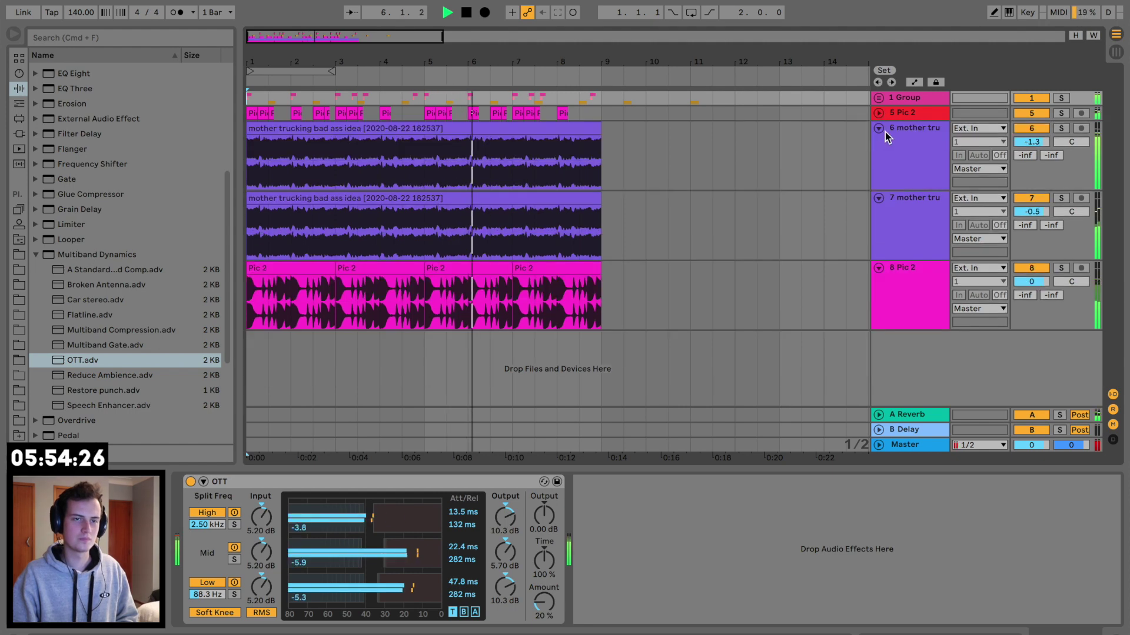
left_click(878, 128)
Copy the first two-bar Pic 2 clip on track 8 to bar 13 of the same track.
left_click(922, 234)
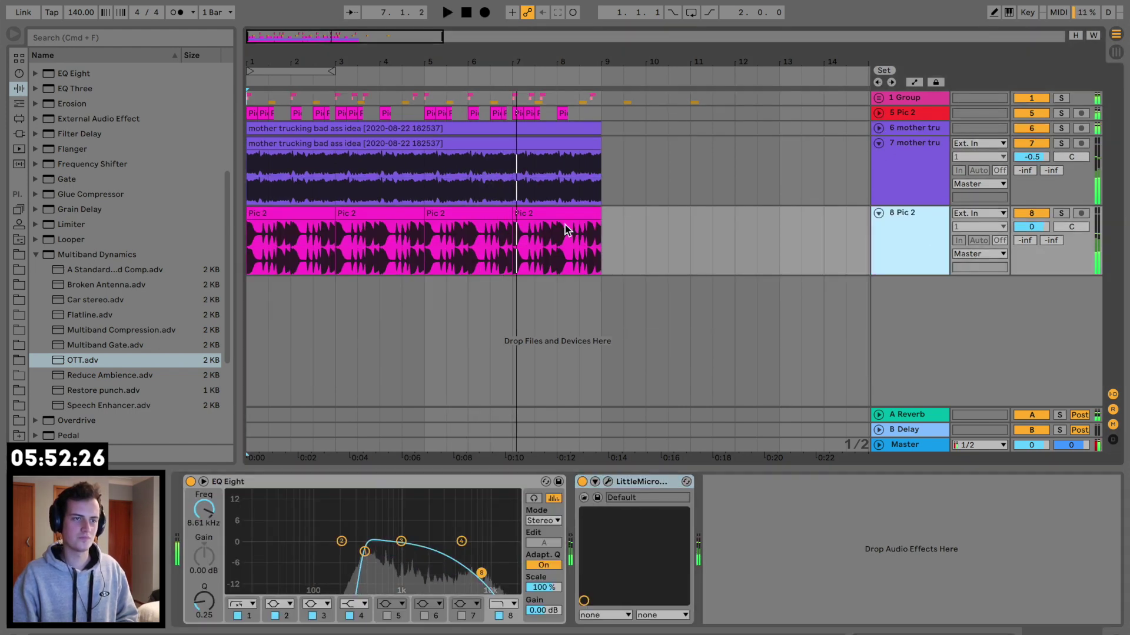
left_click(273, 213)
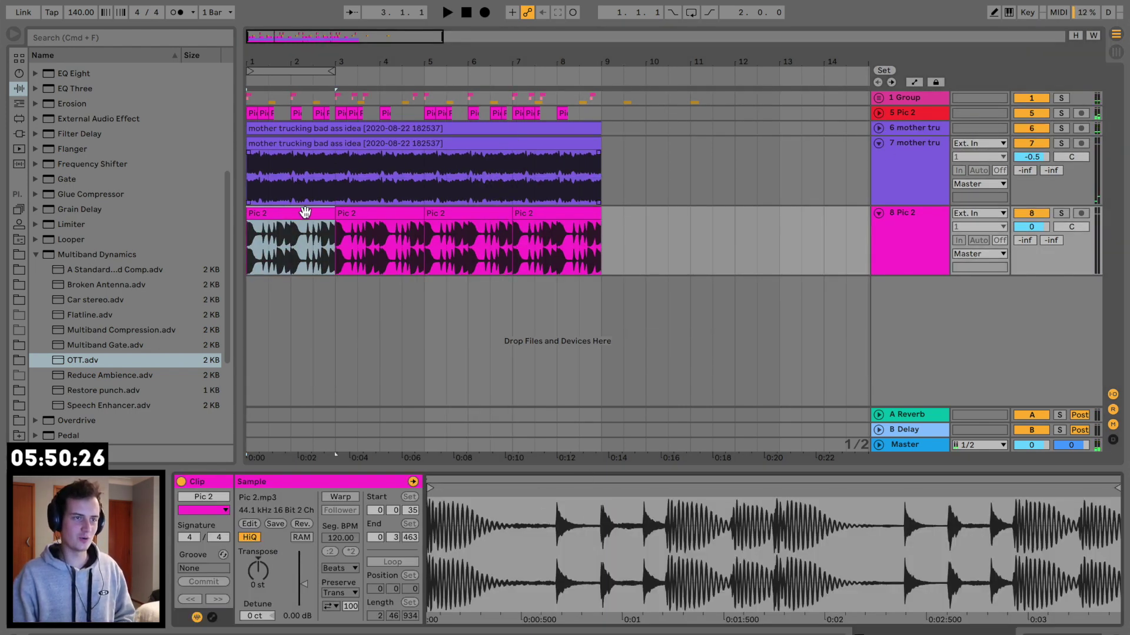
left_click(778, 222)
key("super+v")
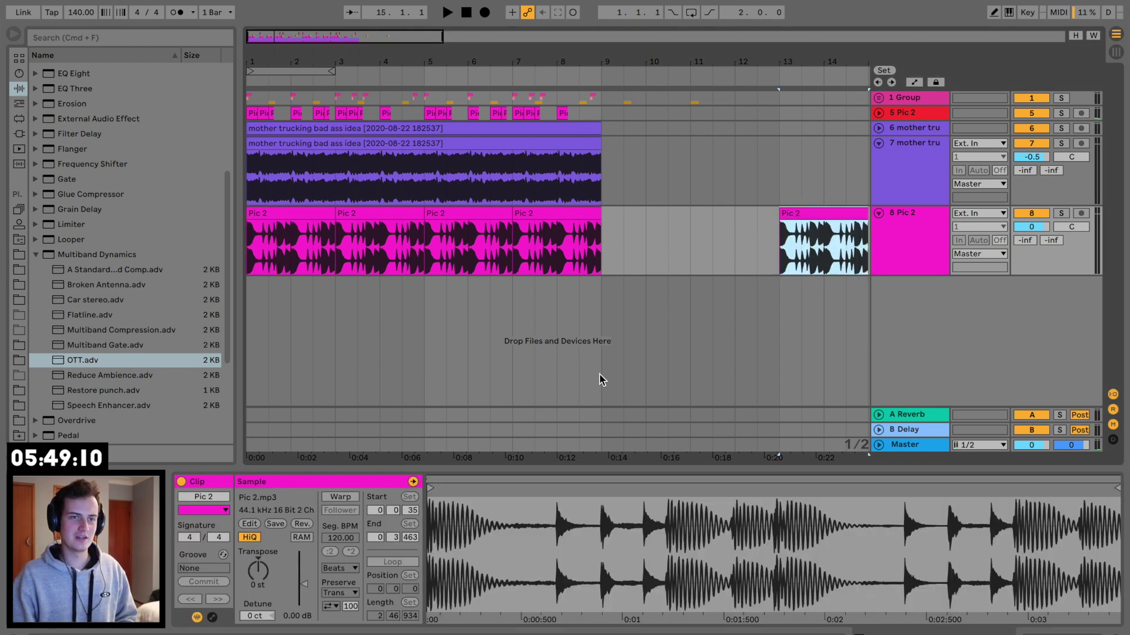
Turn on warping in Complex mode and looping for the Pic 2 clip at bar 13.
left_click(340, 497)
left_click(339, 568)
left_click(344, 611)
left_click(392, 562)
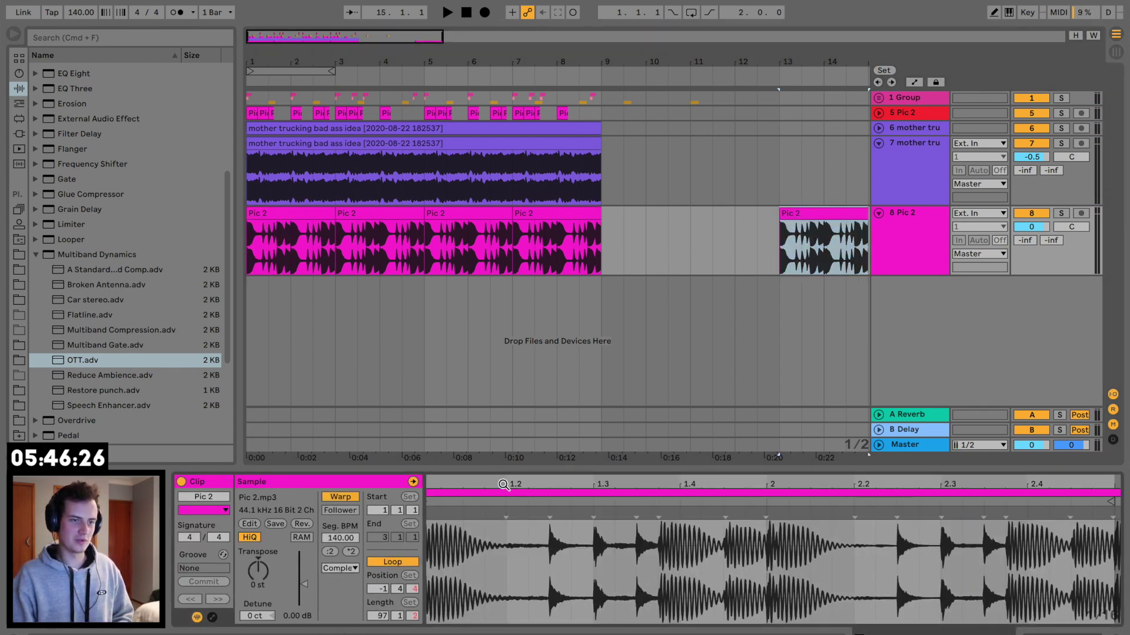
Move the start marker of the bar 13 Pic 2 clip to 48.3.1 and preview the passage.
left_click_drag(503, 486, 503, 424)
mouse_move(434, 501)
left_mouse_down()
mouse_move(771, 506)
mouse_move(792, 549)
mouse_move(673, 550)
left_mouse_up()
key("space")
key("space")
key("space")
mouse_move(638, 514)
left_mouse_down()
mouse_move(610, 506)
mouse_move(638, 501)
left_mouse_up()
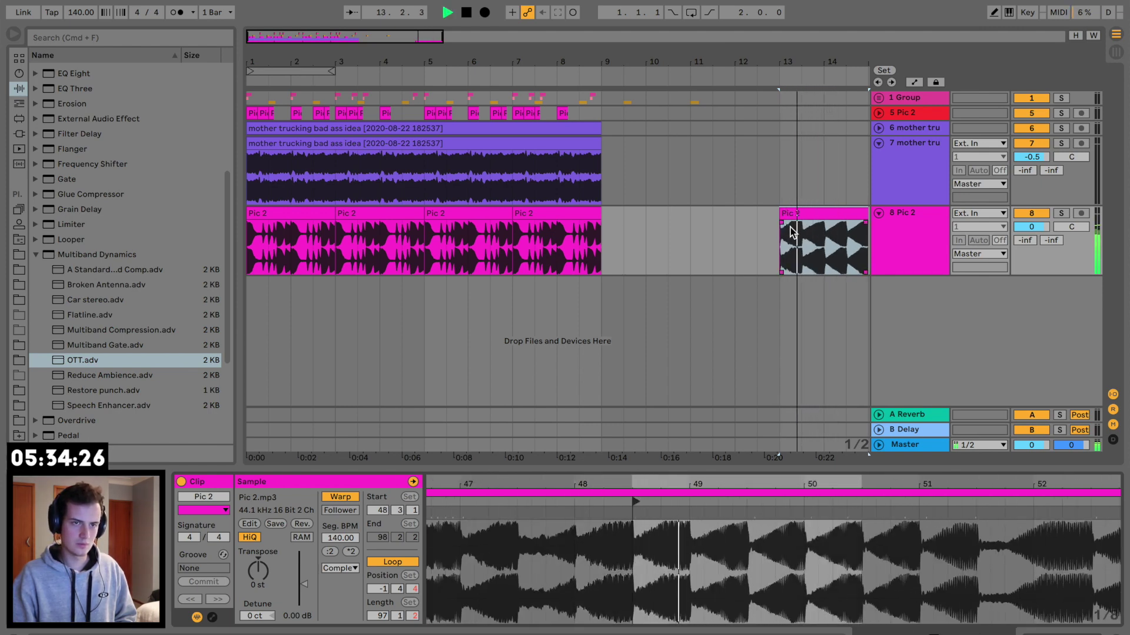
Trim the bar 13 Pic 2 clip to its first two beats and move it to bar 1 of a new track below track 8.
left_click(802, 242)
key("super+e")
left_click(822, 212)
key("Delete")
key("space")
left_click_drag(792, 213, 269, 286)
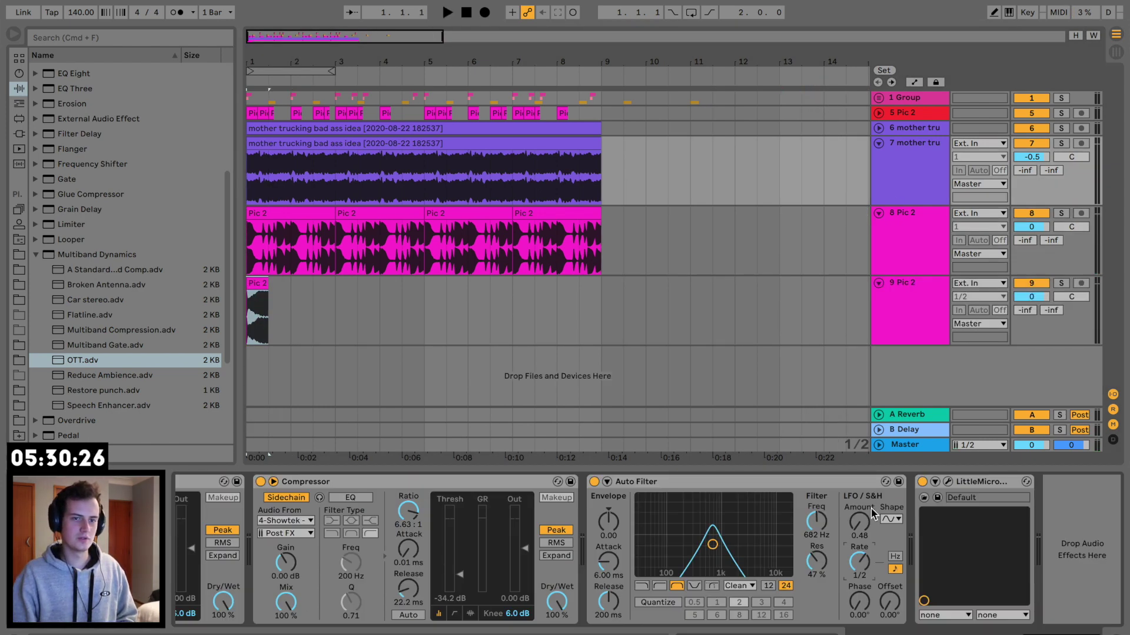
Copy the two sidechained Compressors from track 7 onto track 9 Pic 2.
scroll(434, 534, "left", 5)
left_click(428, 481)
left_click(604, 481, "shift")
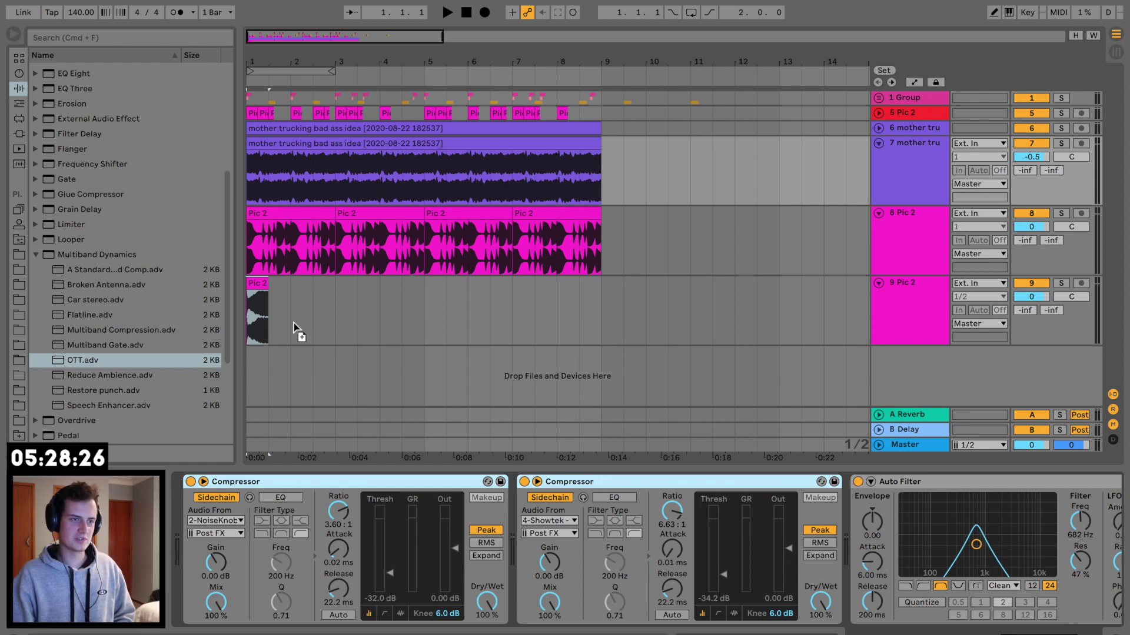
key("space")
left_click(925, 300)
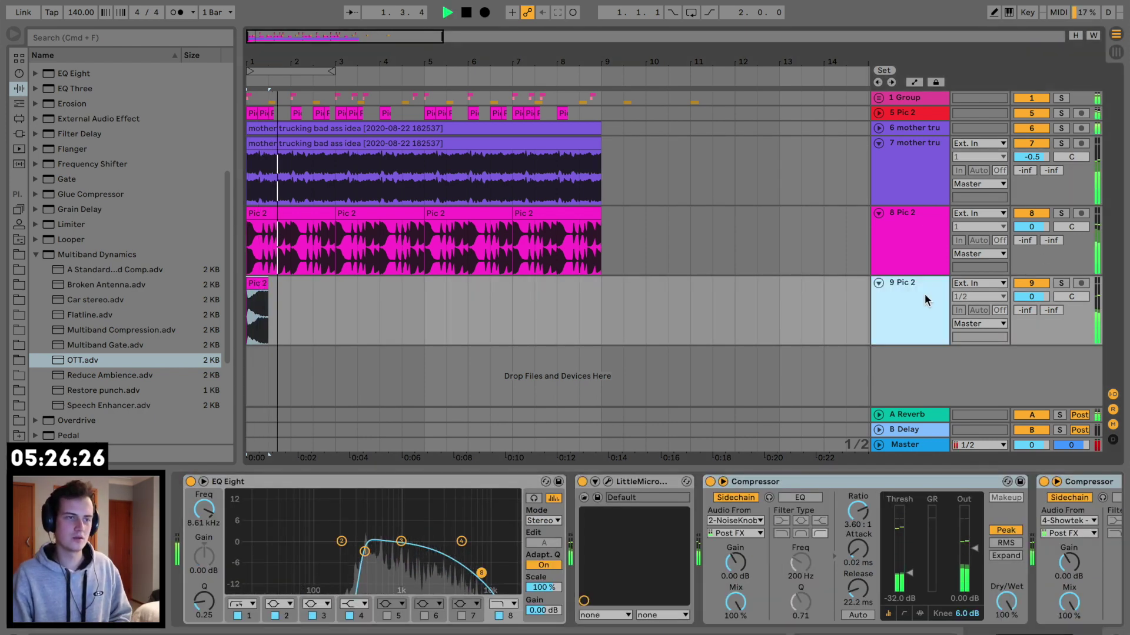
Add an EQ Eight to track 9 with band 1 as a low cut at about 918 Hz.
left_click(266, 312)
key("space")
scroll(59, 144, "up", 2)
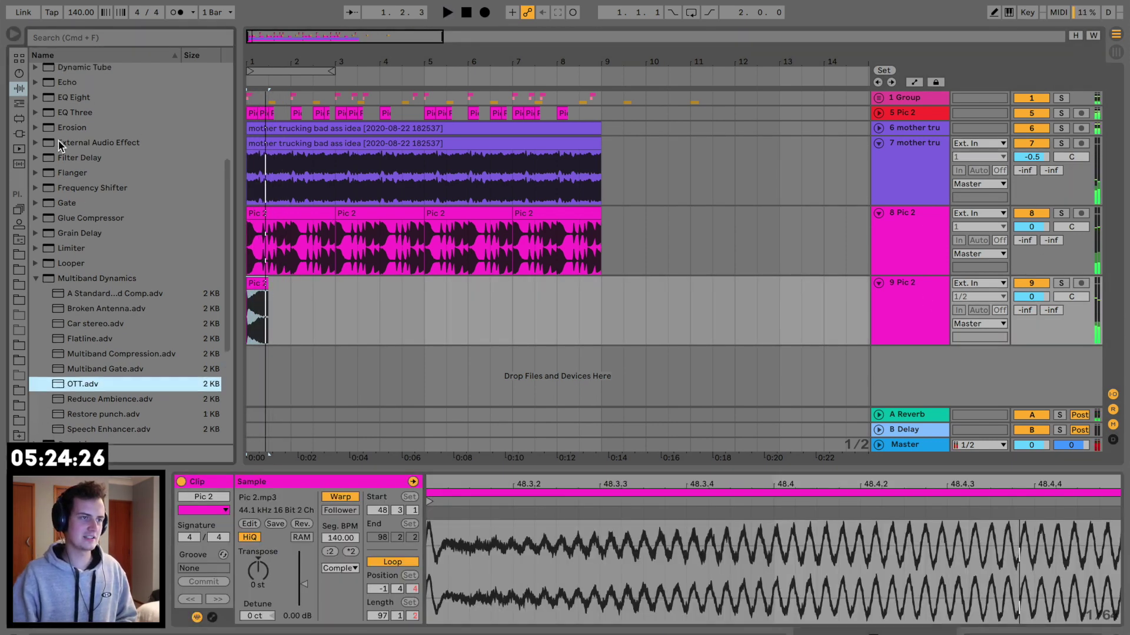
scroll(60, 140, "up", 1)
double_click(69, 115)
key("space")
left_click(795, 603)
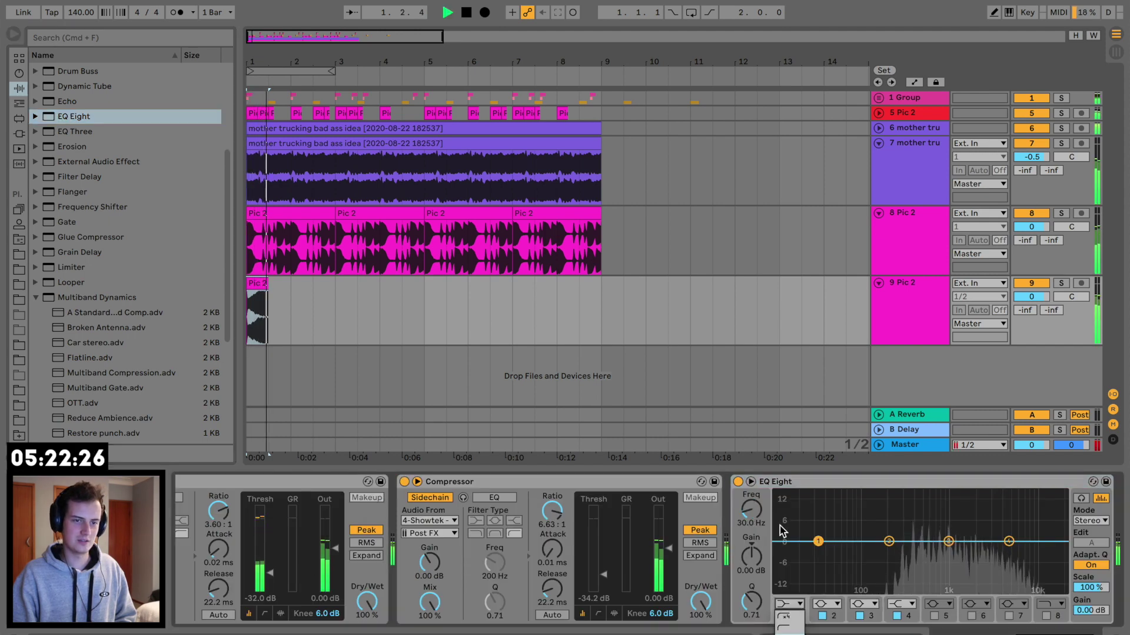
left_click(784, 616)
left_click_drag(818, 541, 933, 542)
Move the start marker of the track 9 Pic 2 clip to 49.1.1 and play it in context.
left_click(256, 316)
key("space")
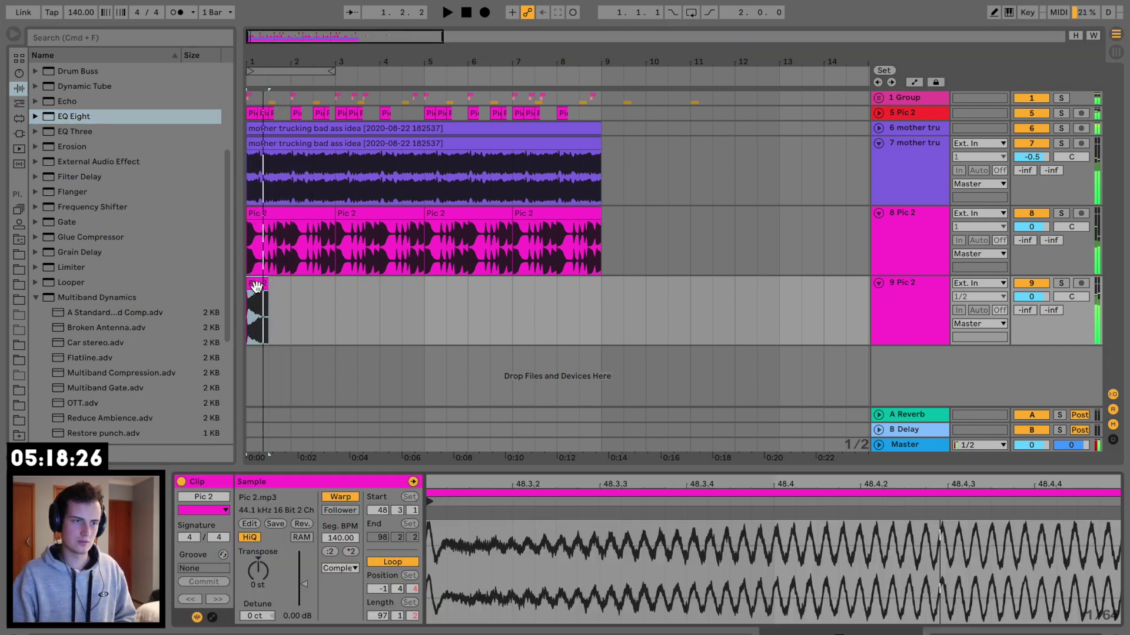
key("space")
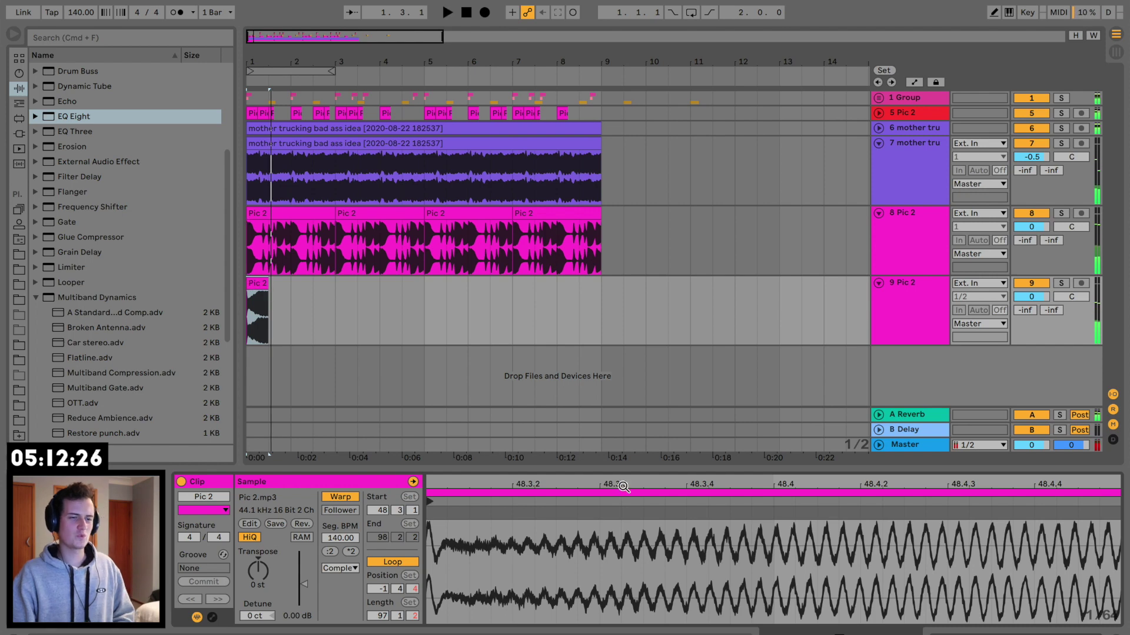
left_click_drag(573, 482, 566, 424)
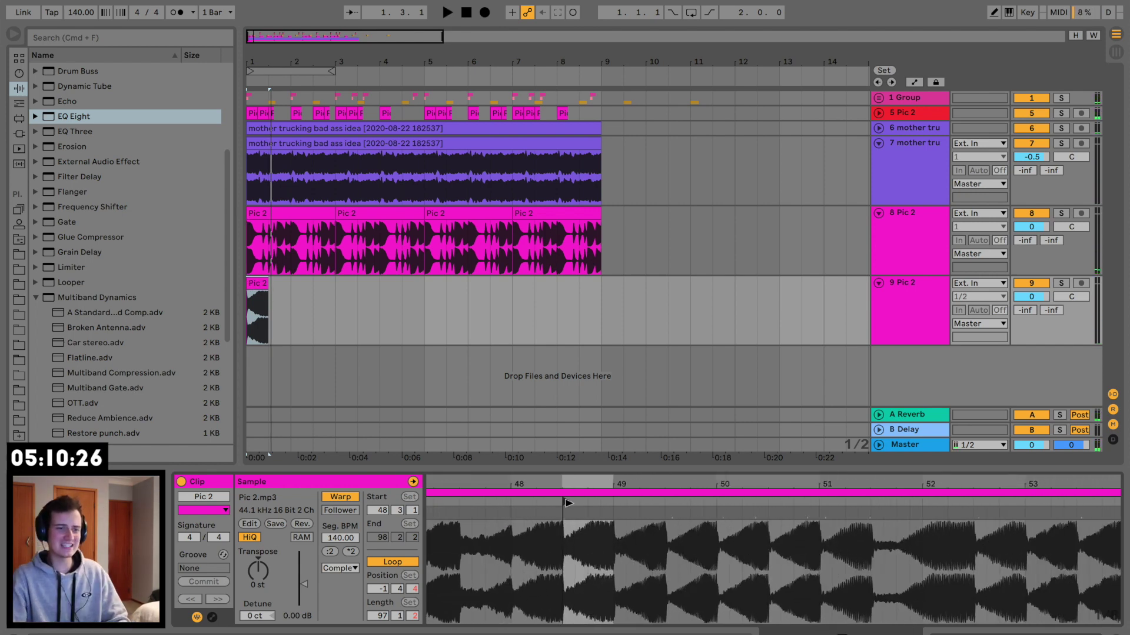
mouse_move(568, 503)
left_mouse_down()
mouse_move(511, 517)
mouse_move(612, 516)
left_mouse_up()
key("space")
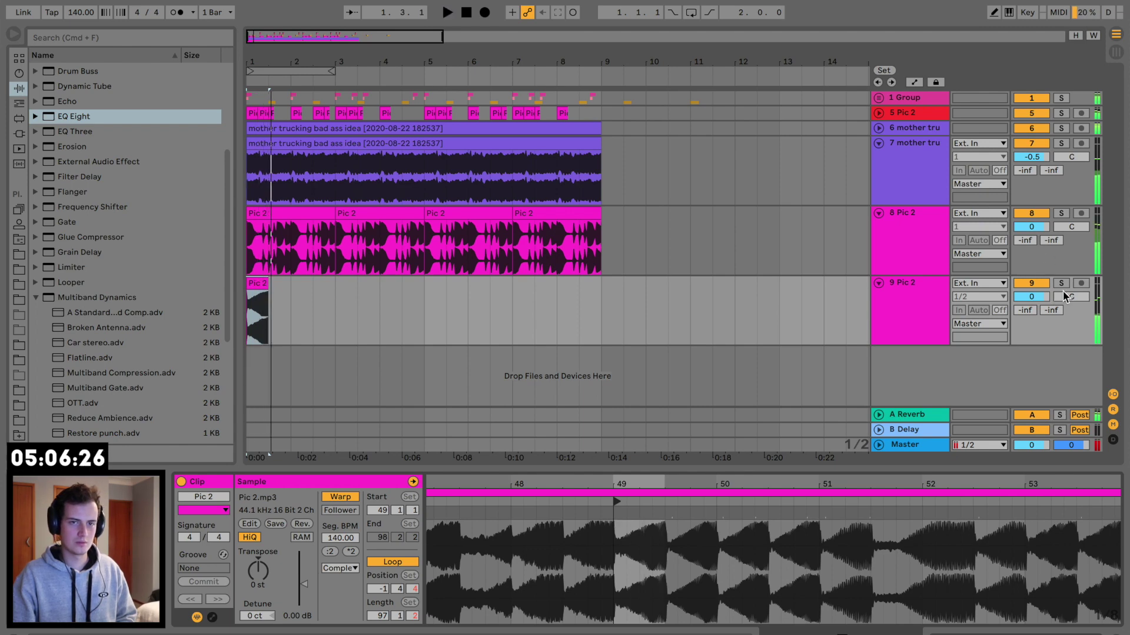
Solo track 9 Pic 2 and add a Delay after its EQ Eight.
left_click(1061, 284)
key("space")
double_click(910, 294)
key("space")
key("space")
key("space")
scroll(82, 150, "up", 5)
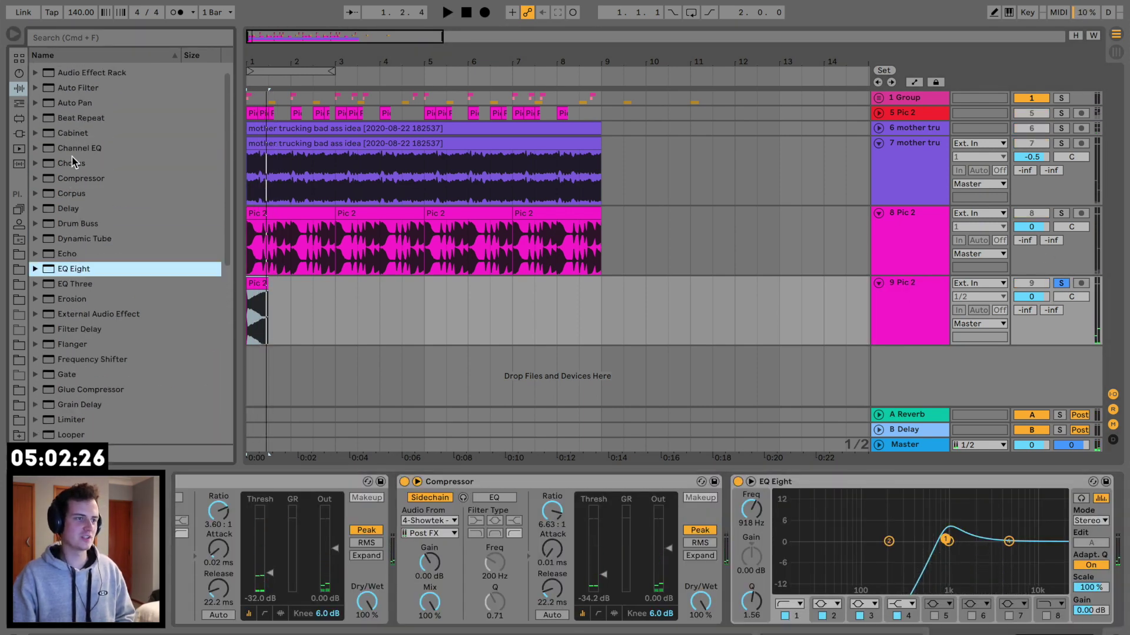
double_click(68, 209)
key("space")
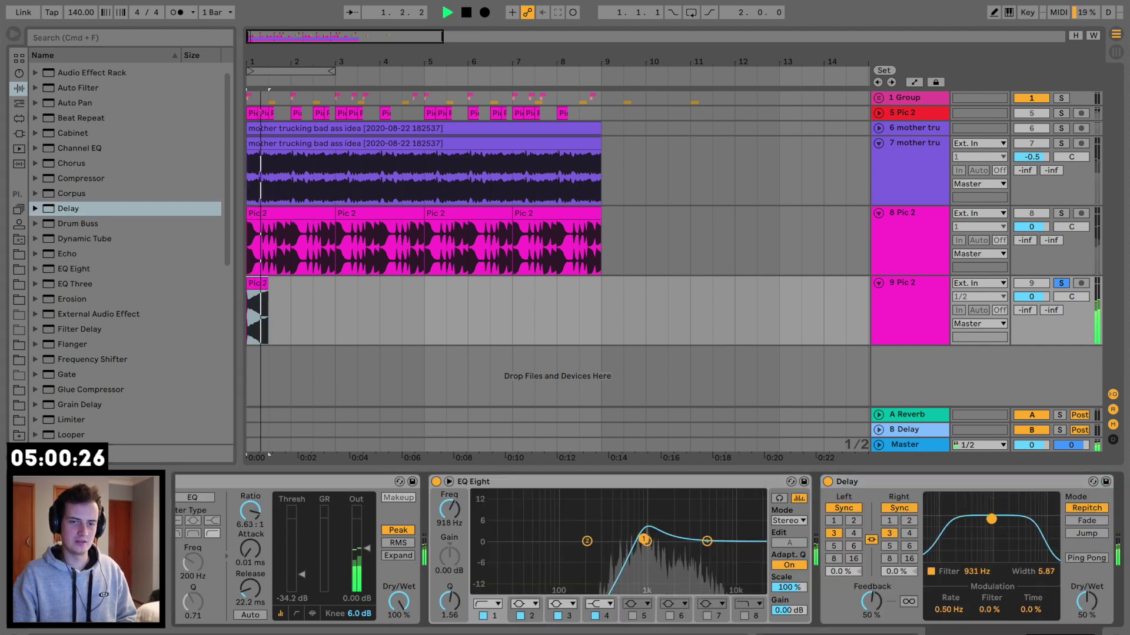
Set the Delay to Ping Pong with its filter at 1.12 kHz and width 4.75, and move both Compressors after it.
scroll(582, 530, "left", 10)
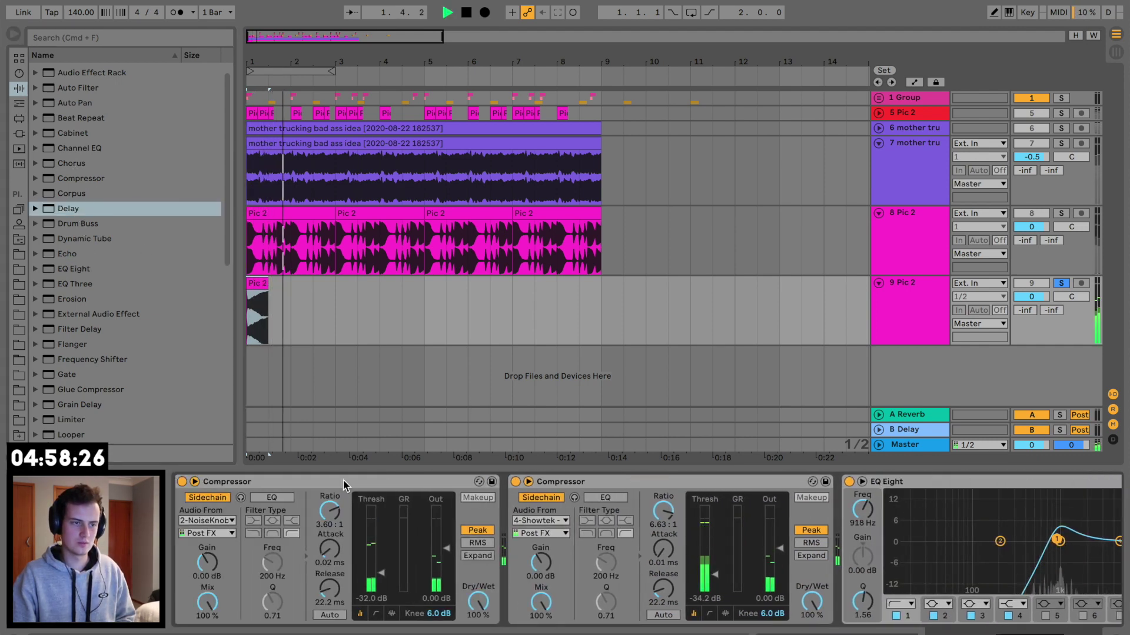
scroll(1097, 502, "right", 10)
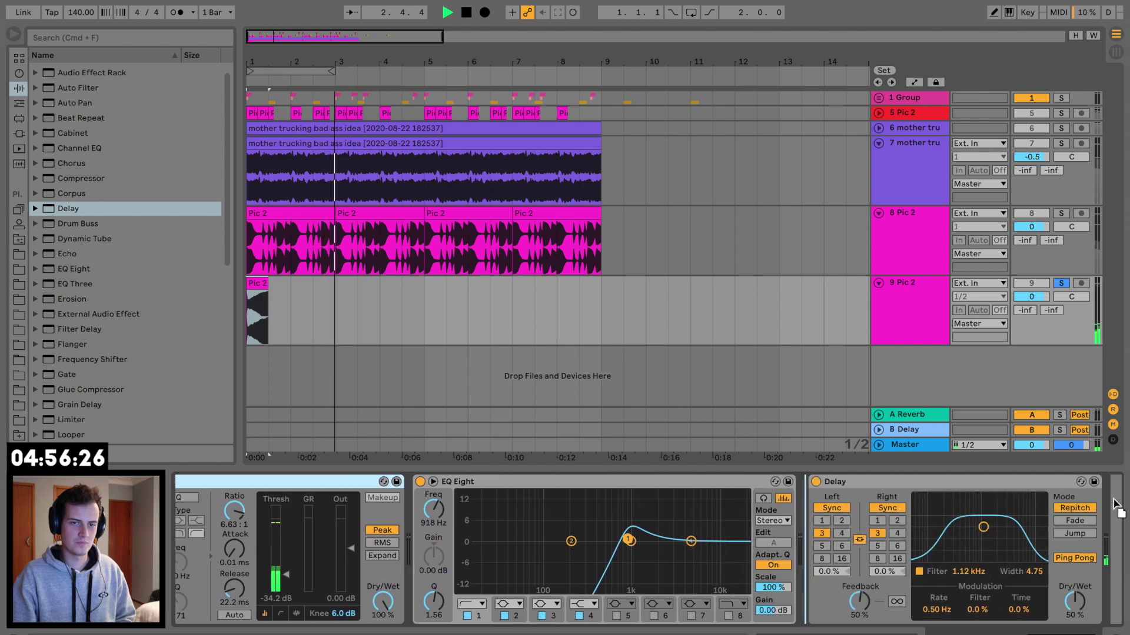
left_click_drag(1097, 502, 1097, 501)
Duplicate the first four bars of track 9 to bar 5 and turn off the track's solo.
key("space")
key("space")
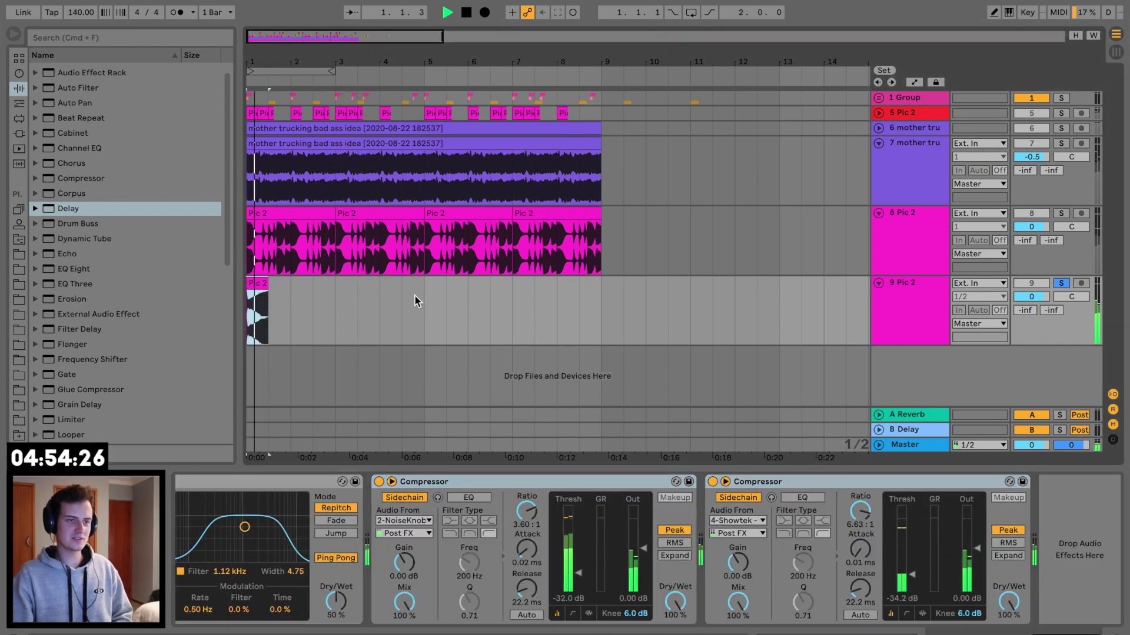
left_click_drag(419, 295, 163, 301)
key("ctrl+d")
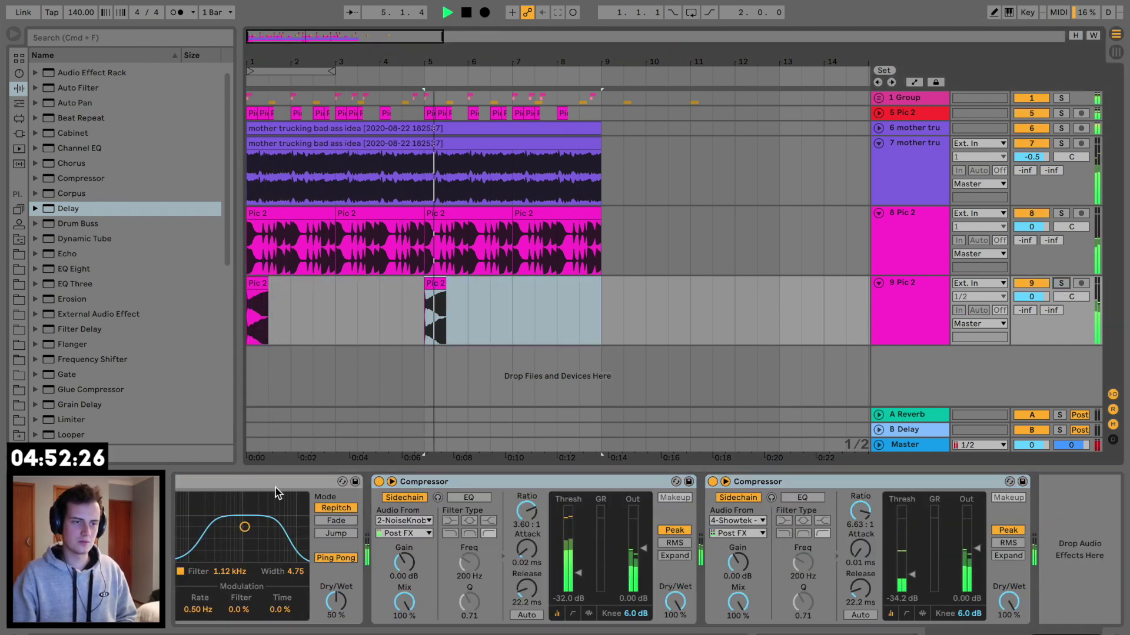
Insert a new audio track below track 9 and place Mouldy Cheese.mp3 on it at bar 1.
left_click(900, 293)
key("ctrl+t")
key("space")
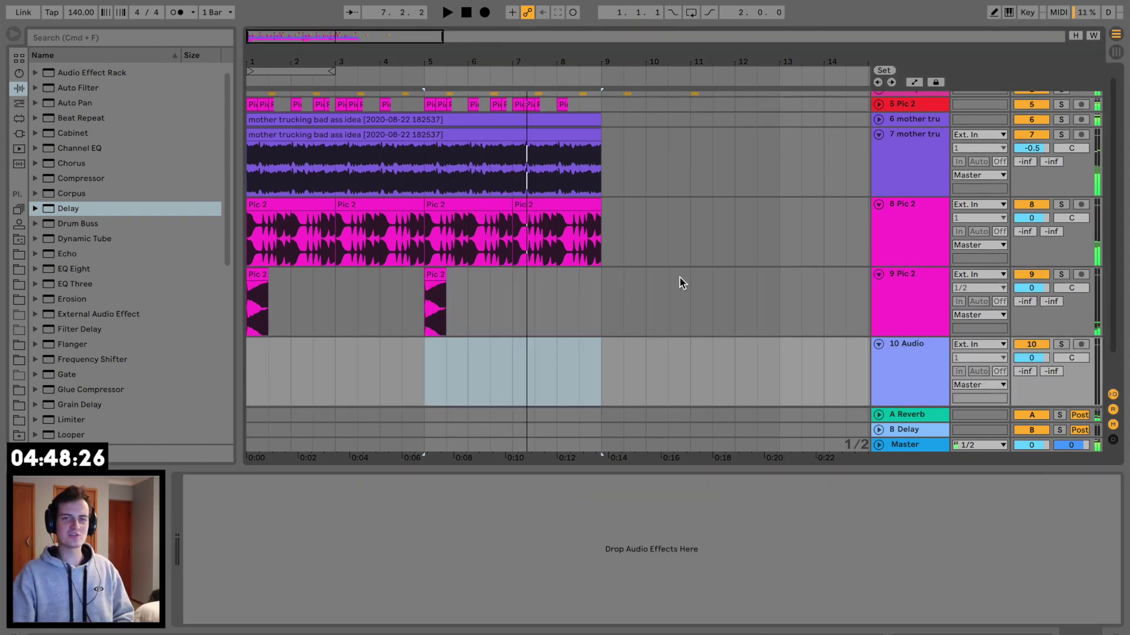
left_click(19, 420)
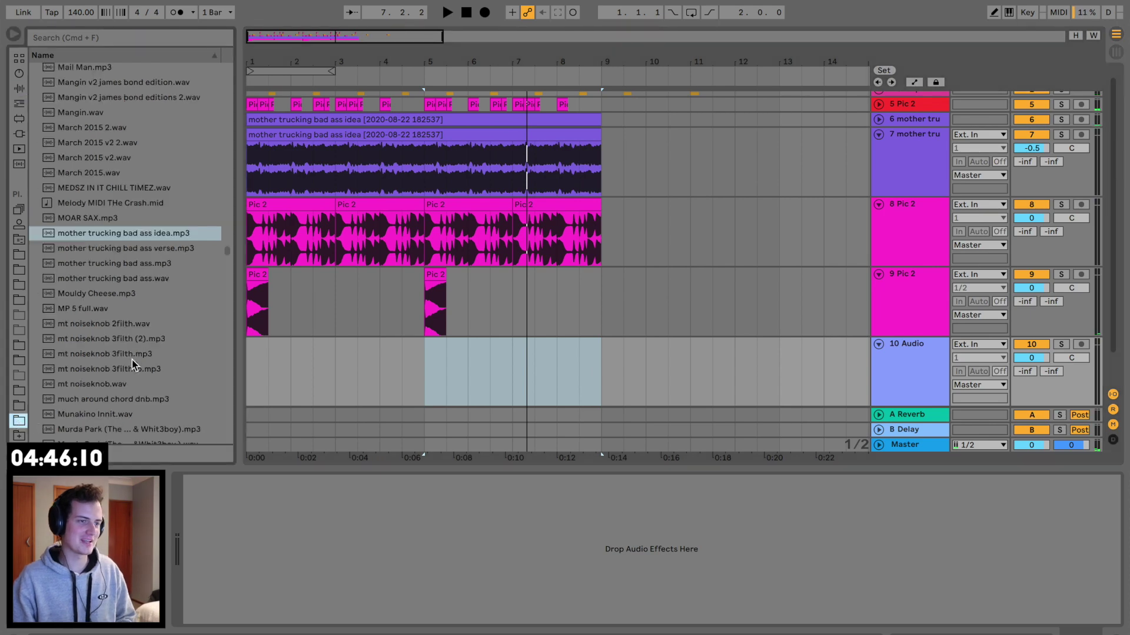
left_click(92, 293)
left_click_drag(94, 294, 254, 383)
key("space")
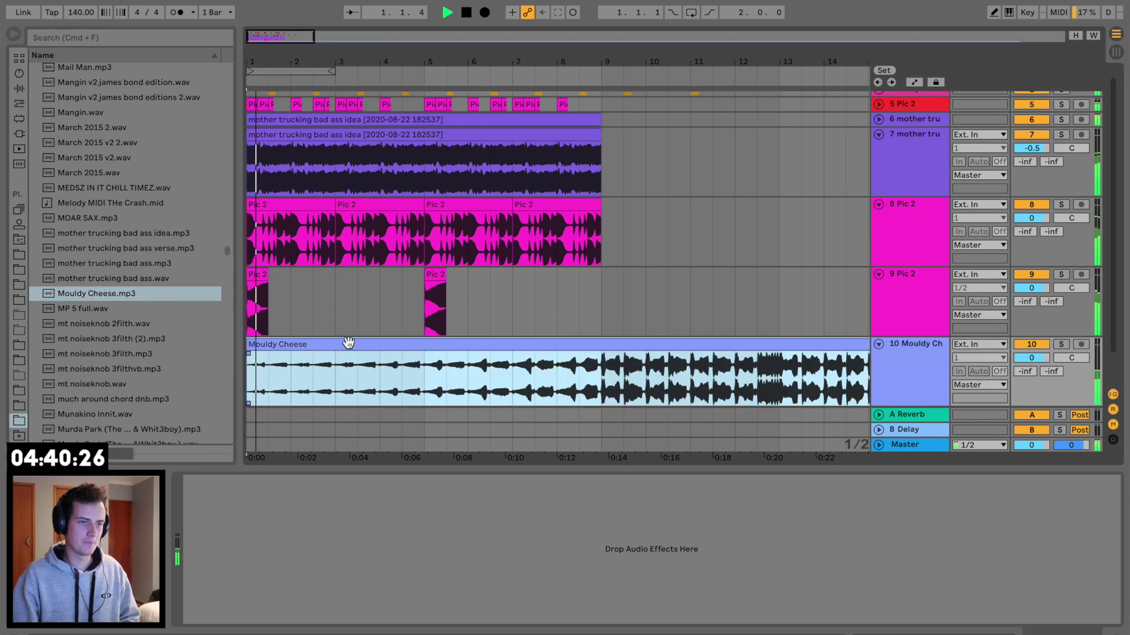
Audition the Mouldy Cheese clip on its own and together with the other tracks.
left_click(345, 343)
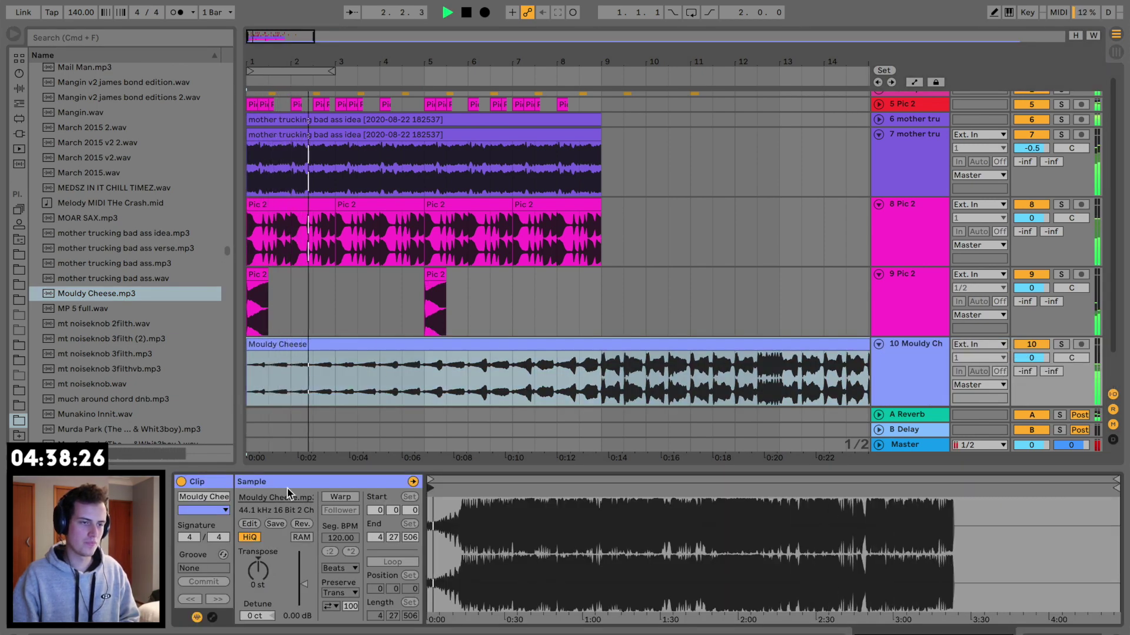
left_click(1063, 344)
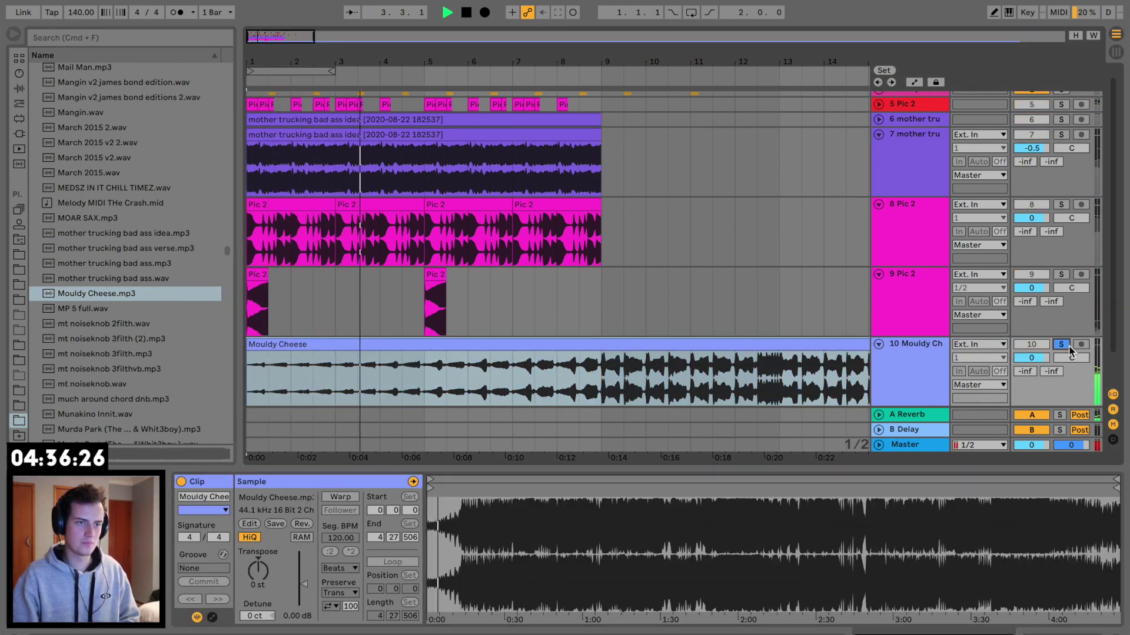
left_click(1065, 347)
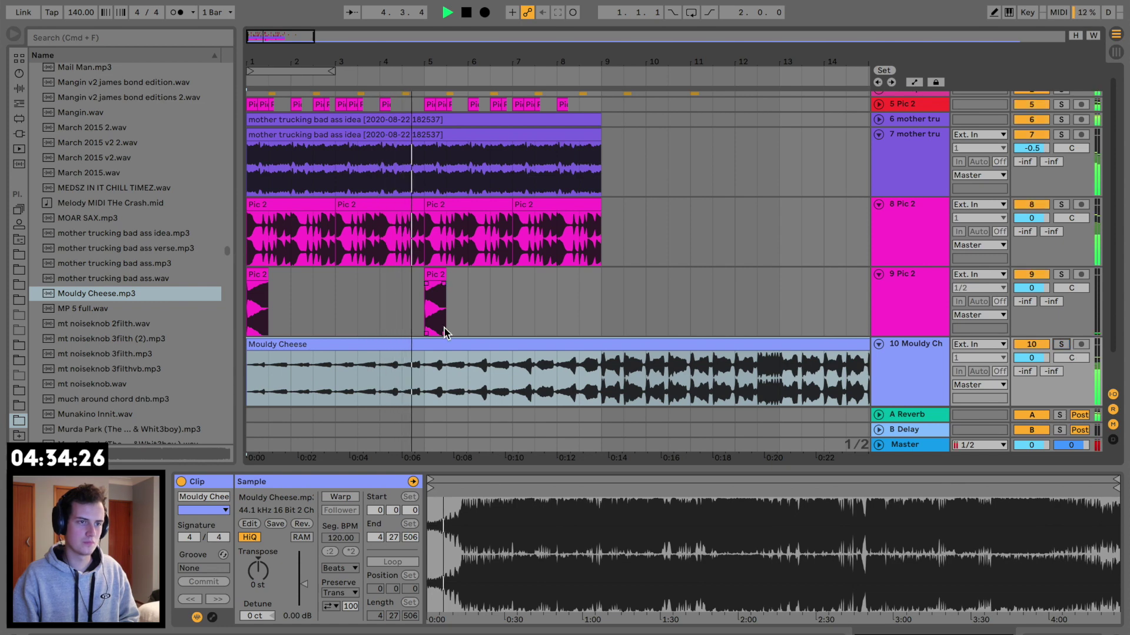
Split the Mouldy Cheese clip at bar 2 and move the remainder to beat 3 of bar 9.
left_click(291, 372)
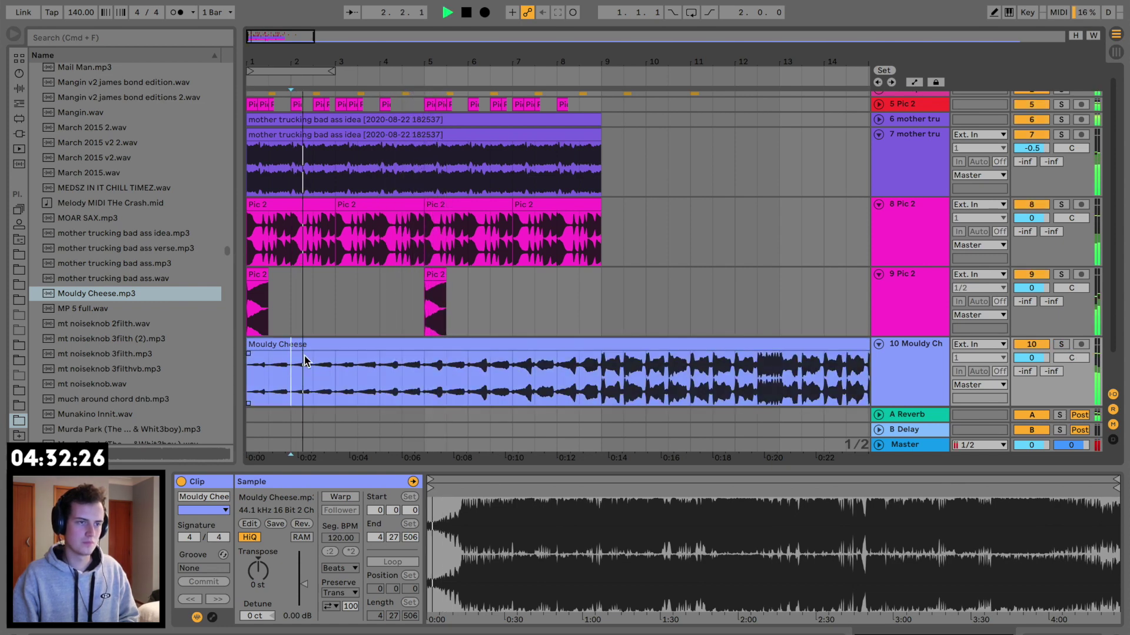
key("super+e")
left_click_drag(316, 344, 650, 353)
left_click(284, 343)
key("space")
key("space")
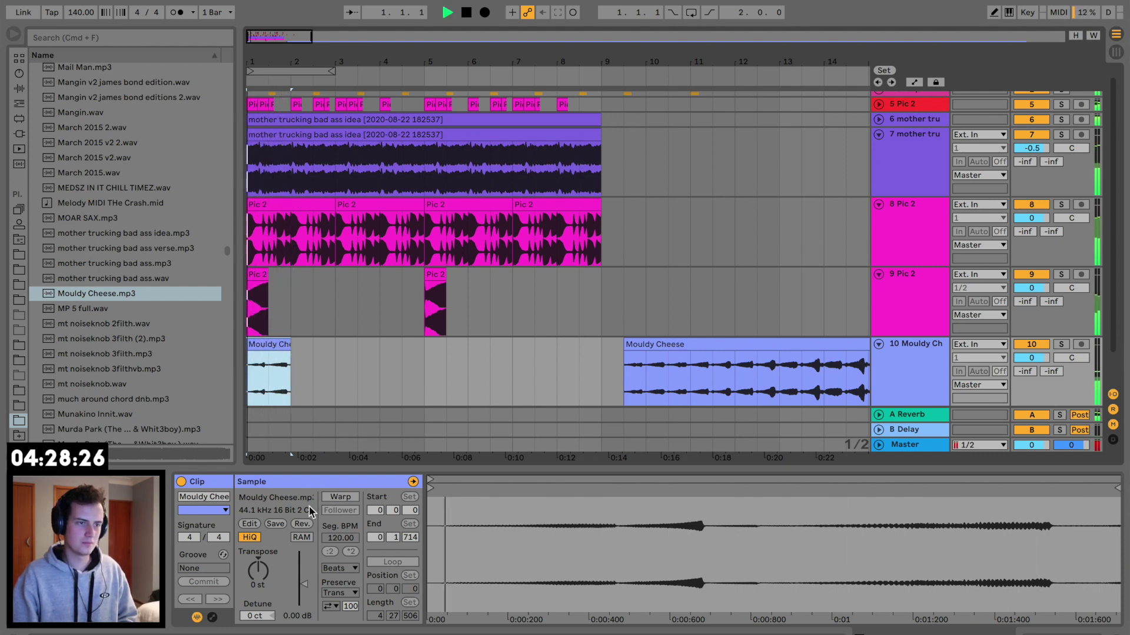
Raise the gain of the one-bar Mouldy Cheese clip to 9.06 dB and turn on its warping.
key("space")
key("space")
left_click_drag(304, 584, 304, 572)
key("space")
left_click(340, 498)
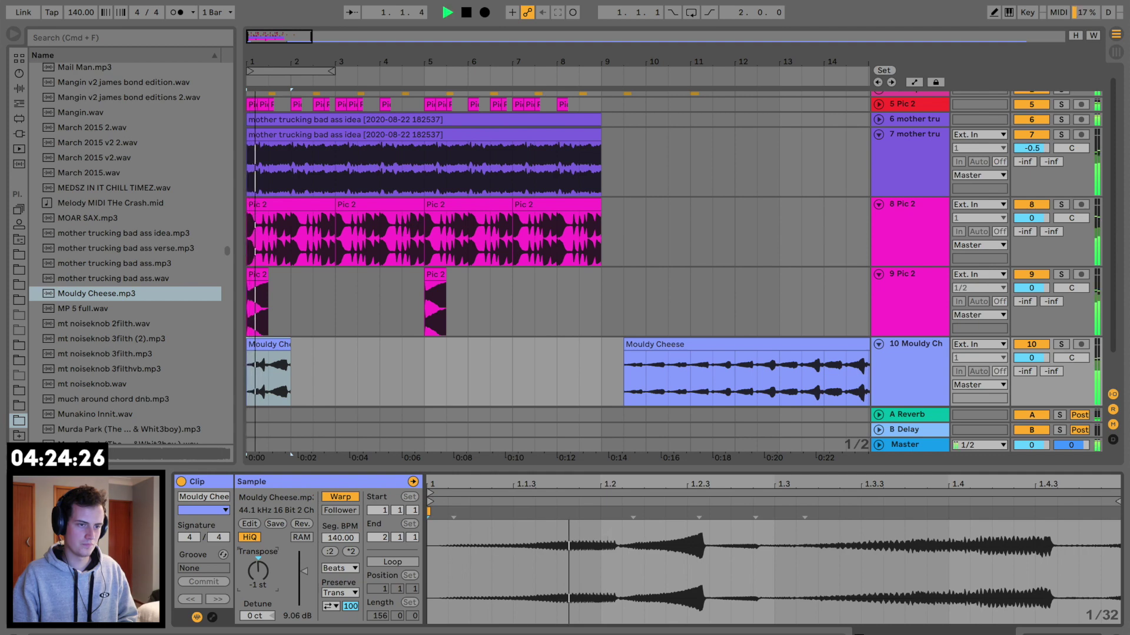
Transpose the one-bar Mouldy Cheese clip to -6 st while checking it in playback.
key("space")
left_click_drag(258, 571, 258, 583)
key("space")
key("space")
key("space")
key("space")
Duplicate the one-bar Mouldy Cheese clip seven times to fill track 10 through bar 8.
left_click(277, 344)
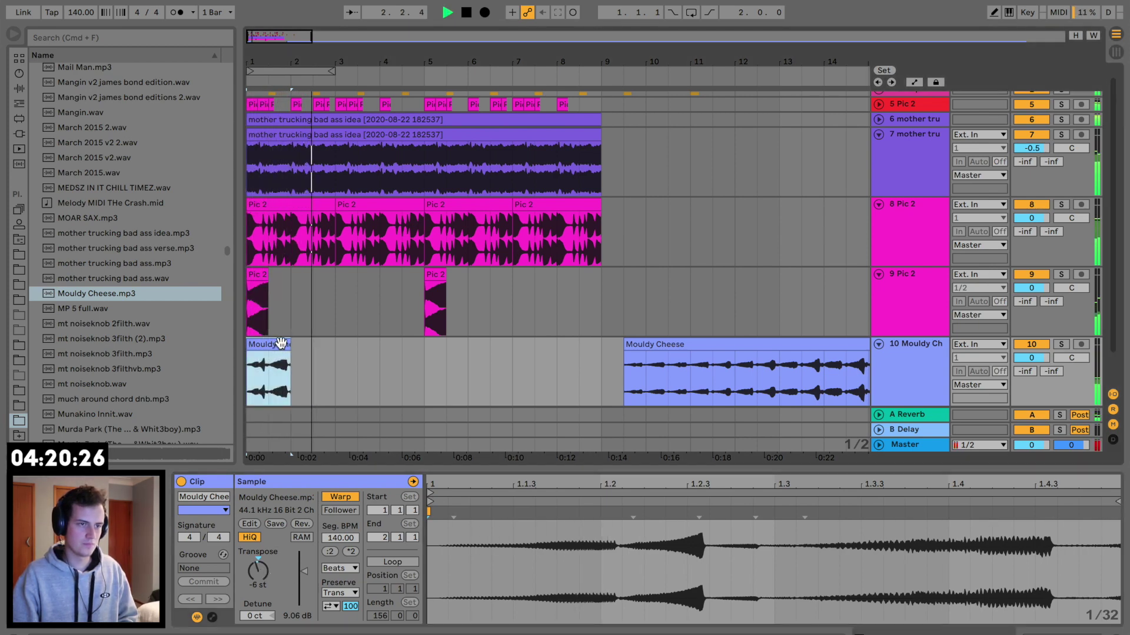
key("super+d")
key("super+d")
key("super+d")
key("super+d")
key("super+d")
key("super+d")
key("super+d")
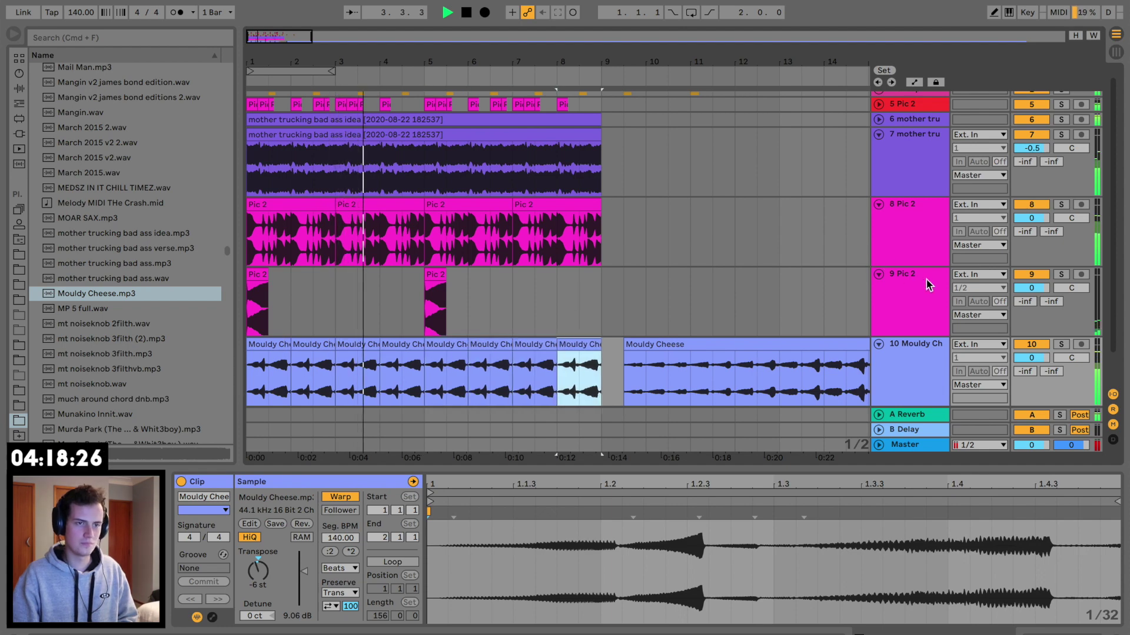
Copy the two sidechained Compressors from track 9 onto track 10 Mouldy Cheese.
left_click(902, 280)
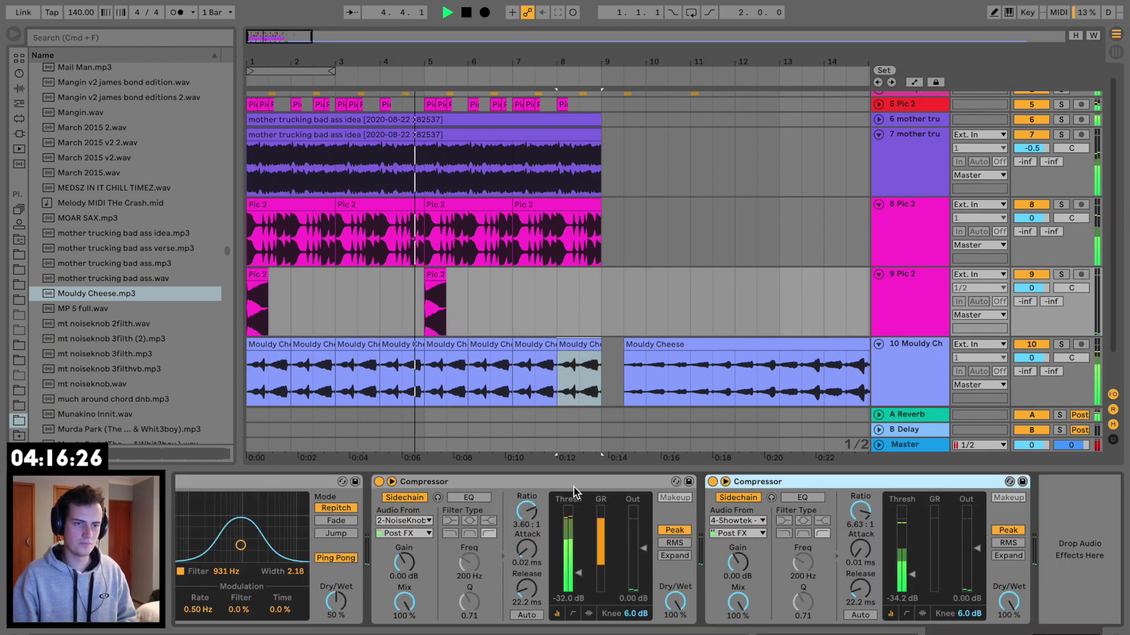
left_click_drag(440, 404, 440, 402)
Try the eight Mouldy Cheese clips at 6 st in Complex mode, and restore -6 st and Beats mode.
left_click(274, 345)
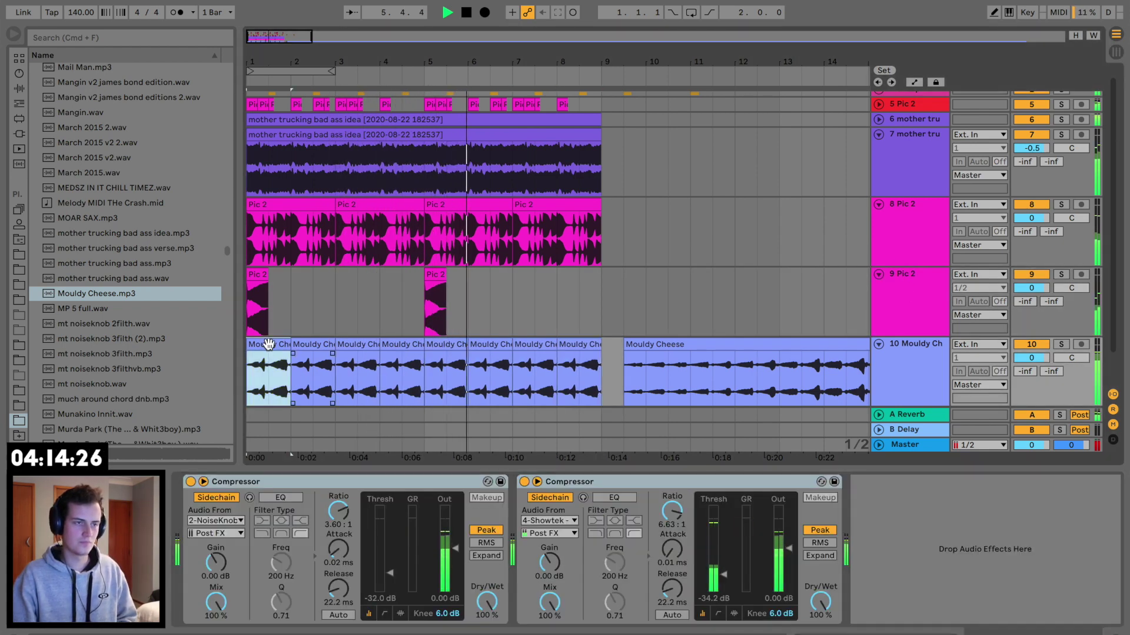
double_click(265, 344)
left_click(588, 347, "shift")
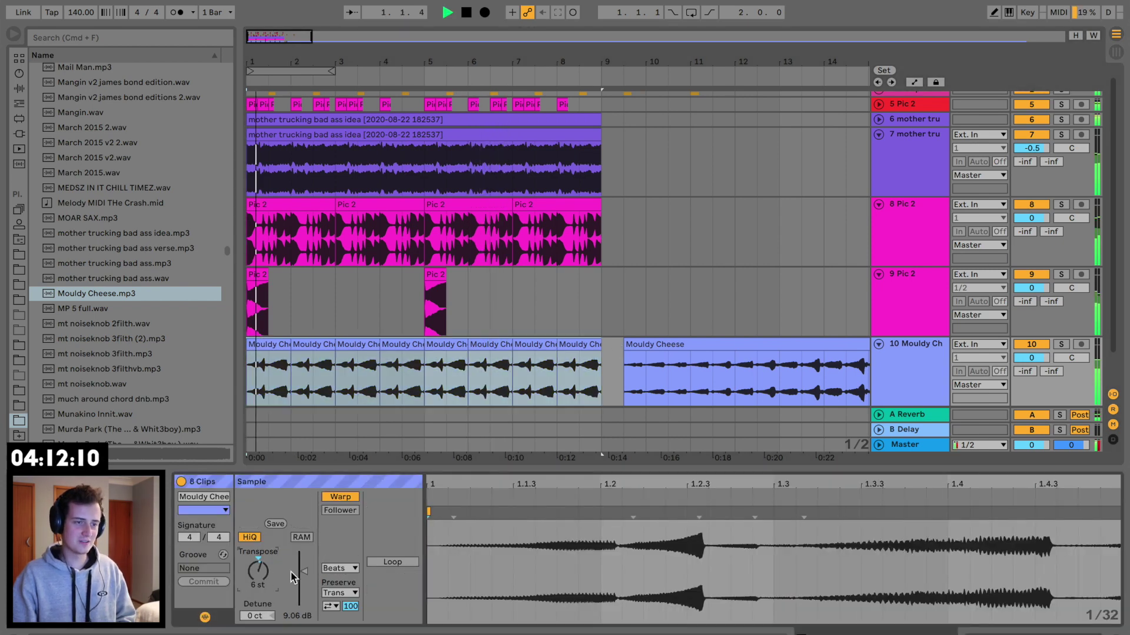
left_click(340, 568)
left_click(338, 611)
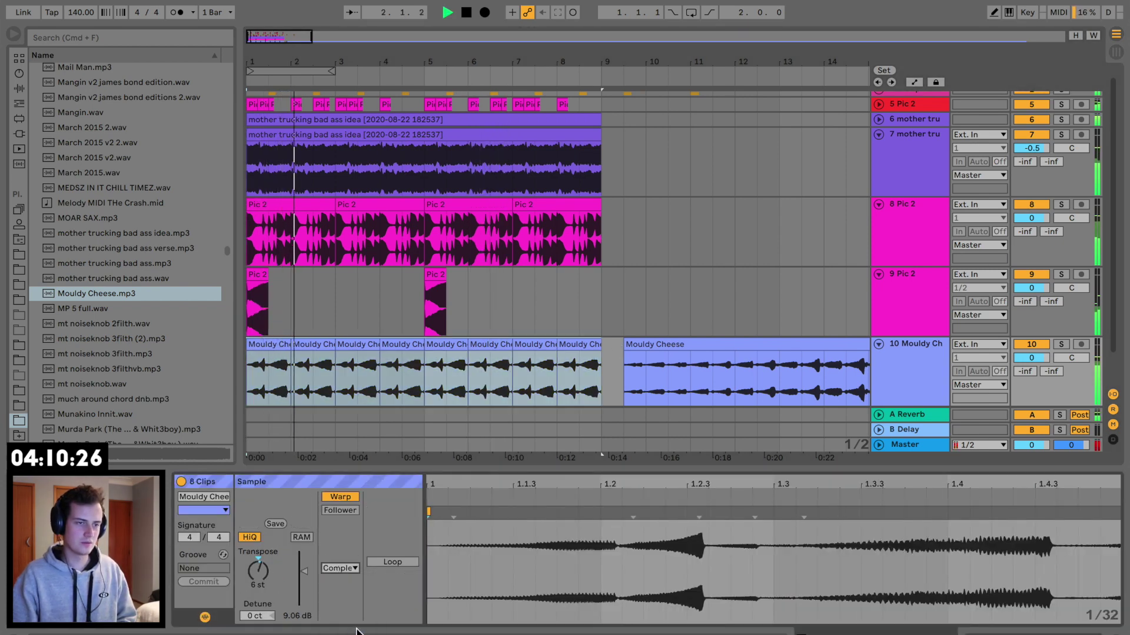
left_click(347, 569)
left_click(348, 581)
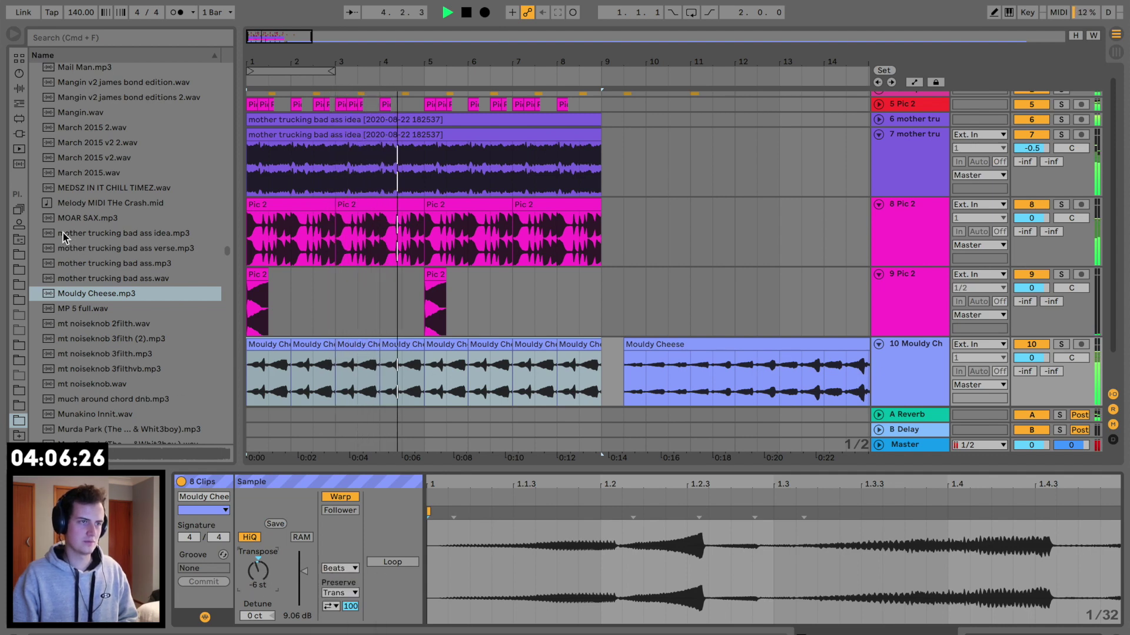
Lower track 10's volume to -4.6 dB and delete the Mouldy Cheese clips at bars 2 and 4.
left_click_drag(1033, 372, 1032, 317)
key("space")
left_click(306, 345)
key("Delete")
left_click_drag(1033, 360, 1033, 382)
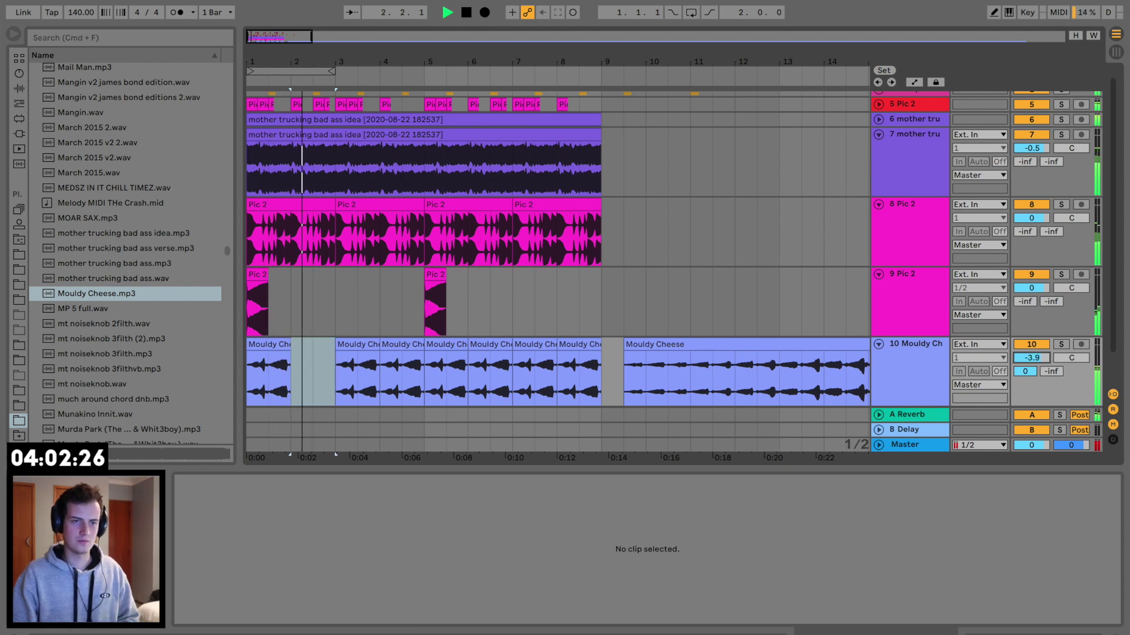
left_click(445, 368)
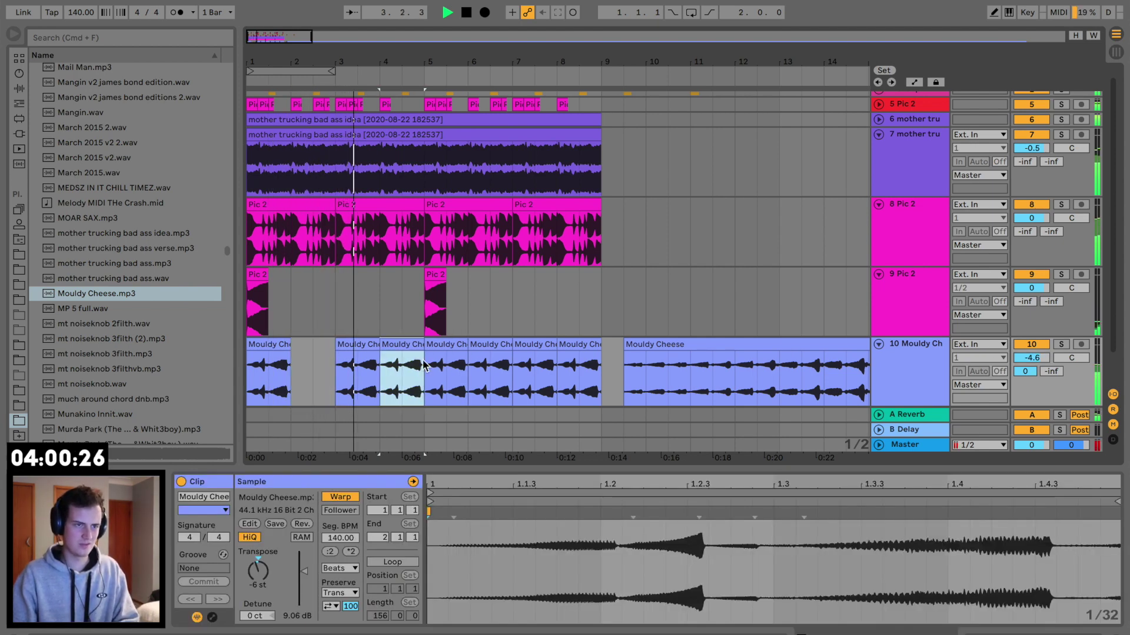
left_click(404, 356)
key("Delete")
Split the mother trucking clip on track 7 at bar 5 and trim the first part's end back to beat 3 of bar 4.
scroll(350, 240, "up", 1)
left_click(423, 161)
key("super+e")
left_click_drag(424, 144, 402, 145)
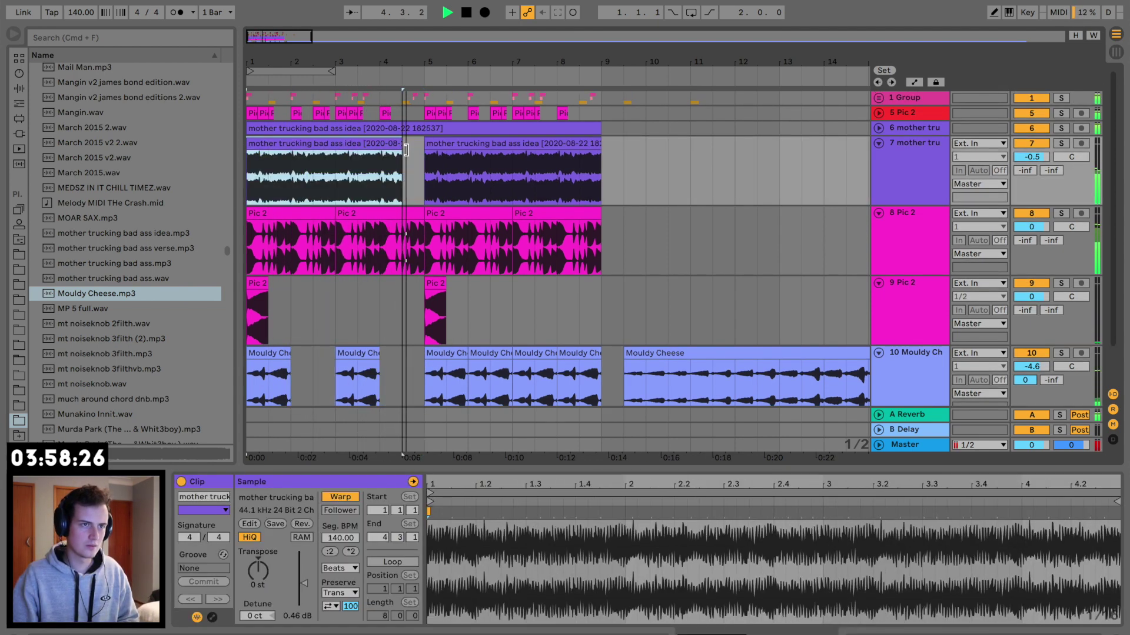
Undo the last trim on track 7, split track 6's clip at bar 5 and trim its first part back to beat 3 of bar 4.
key("super+z")
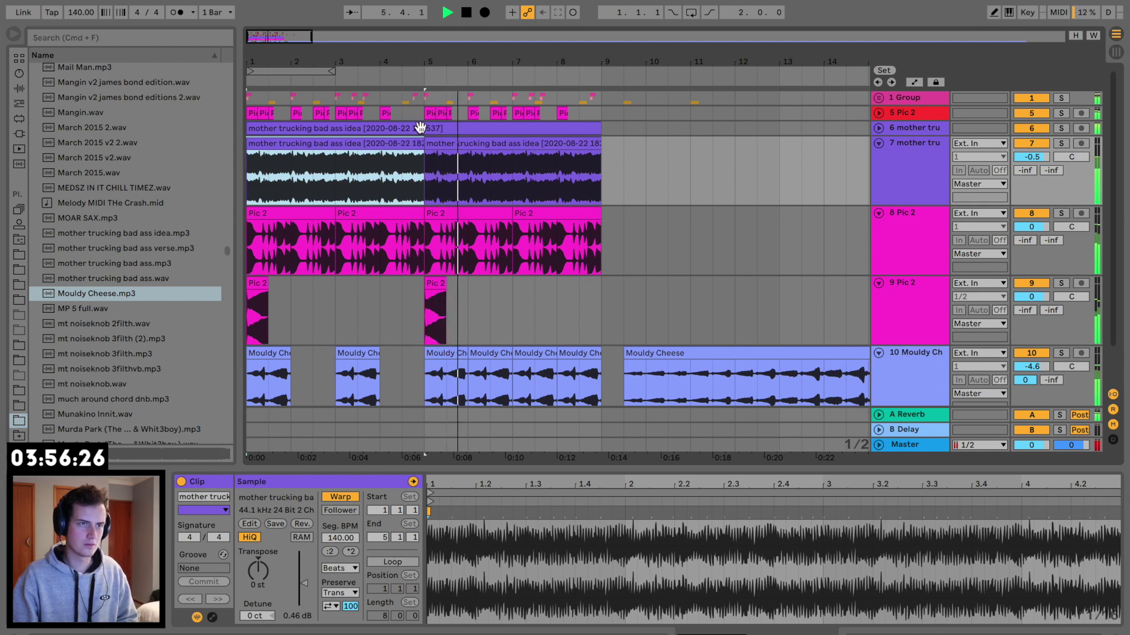
left_click(879, 128)
left_click(425, 143)
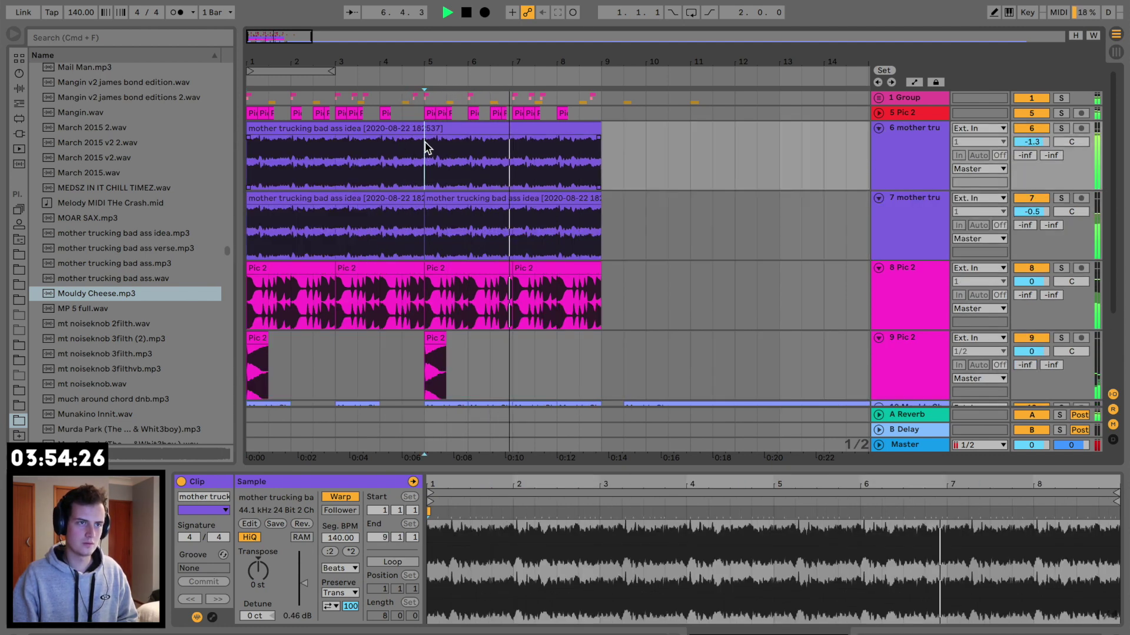
key("super+e")
key("space")
left_click_drag(423, 129, 402, 129)
left_click(357, 158)
key("space")
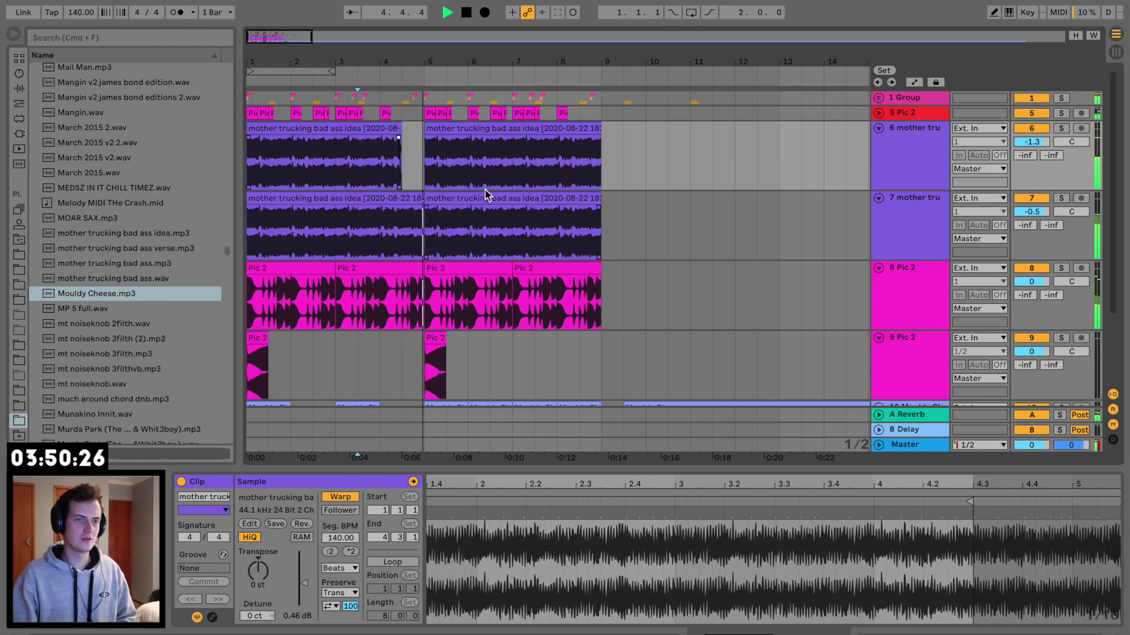
Cut track 6's second clip back to beat 3 of bar 8, and track 7's clips back to beat 3 of bars 4 and 8.
left_click(452, 188)
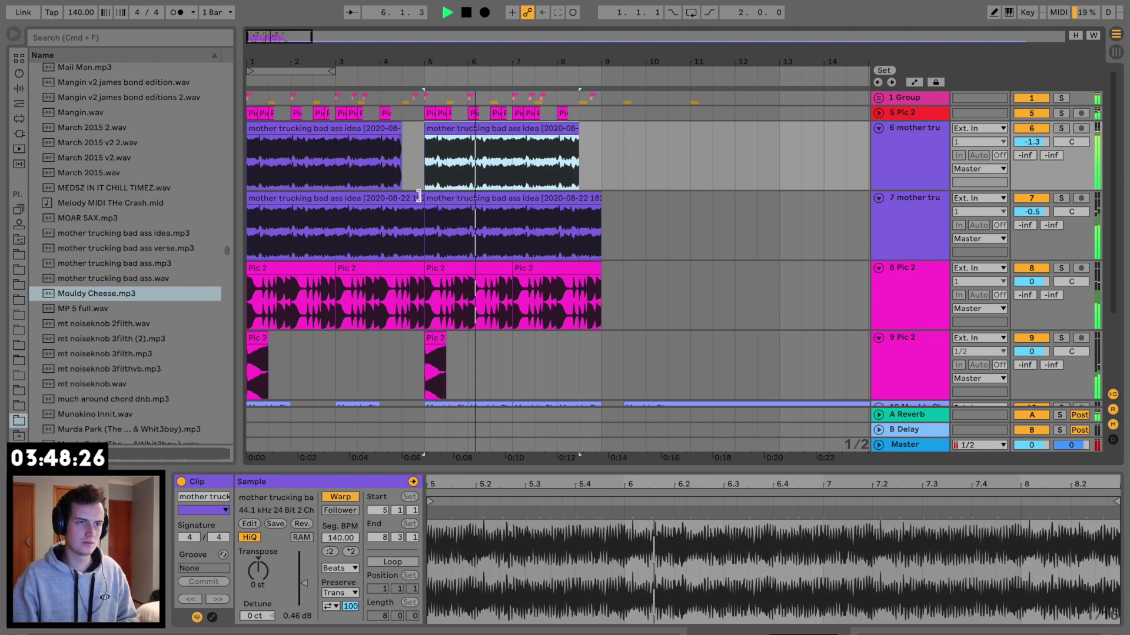
left_click_drag(421, 199, 402, 200)
left_click_drag(601, 206, 578, 206)
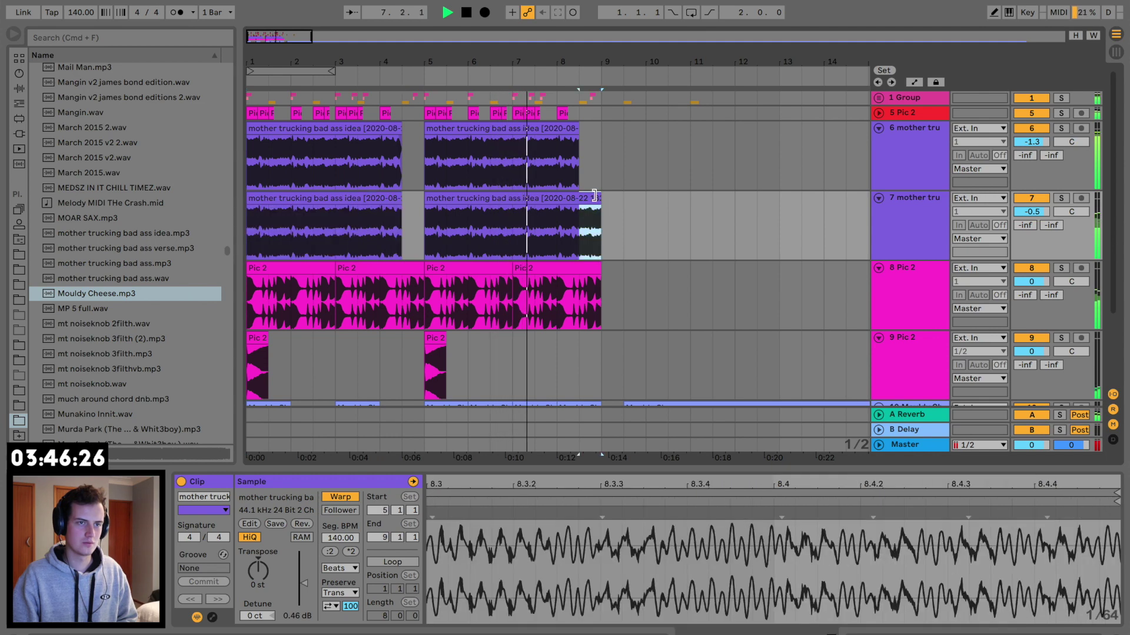
key("Delete")
Split the first Mouldy Cheese clip on track 10 at beat 3 and try its second half at -4 st and 7 st.
scroll(422, 246, "down", 3)
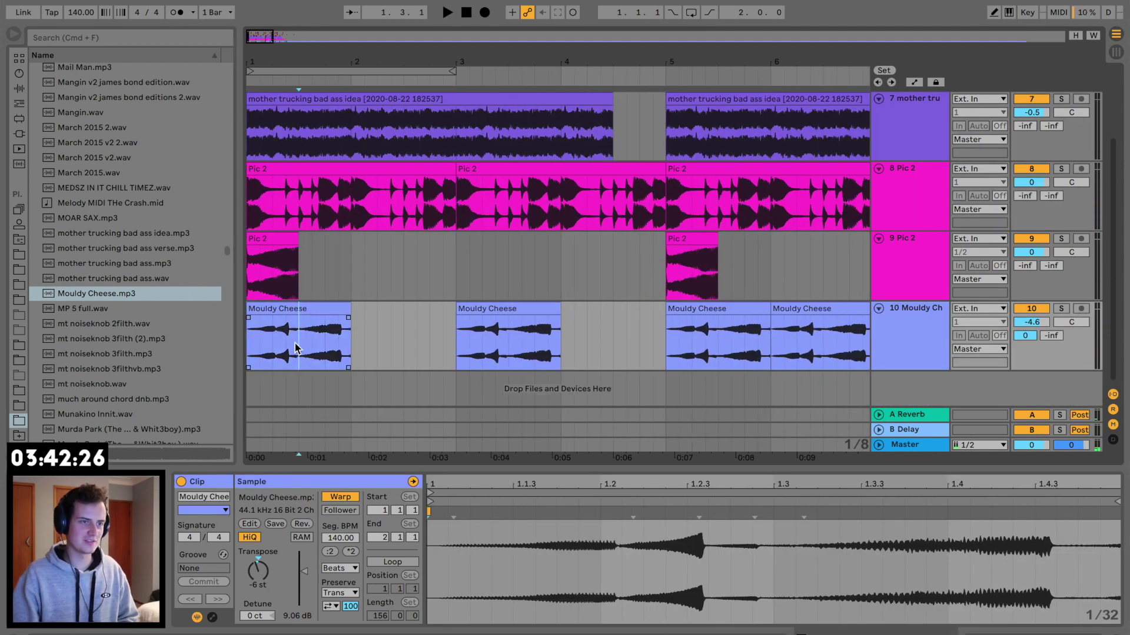
key("super+e")
key("space")
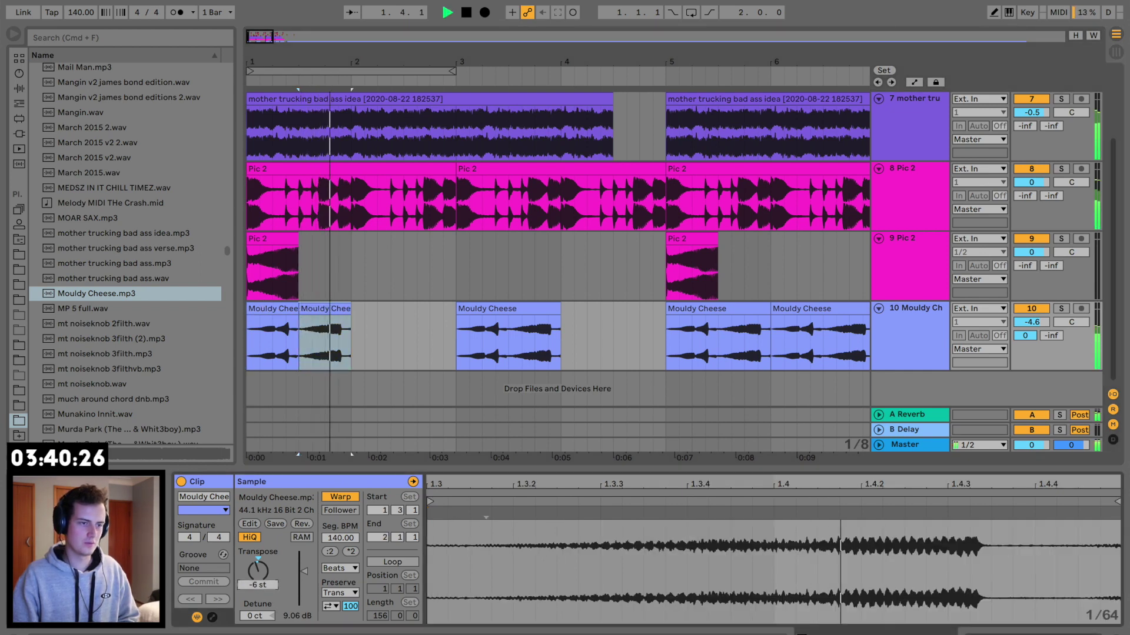
key("space")
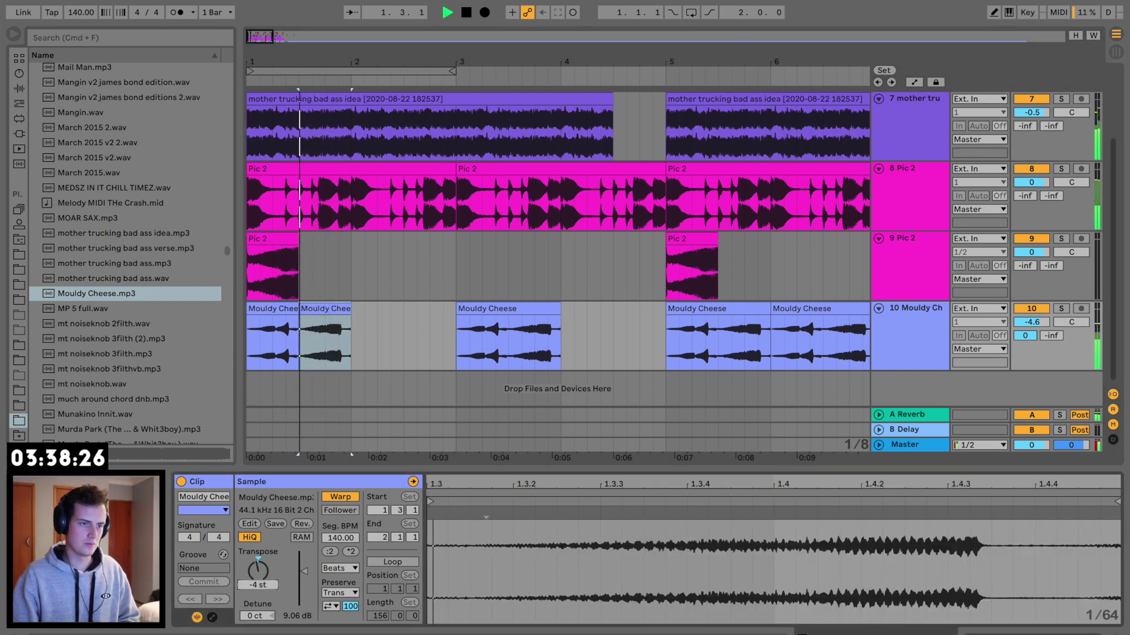
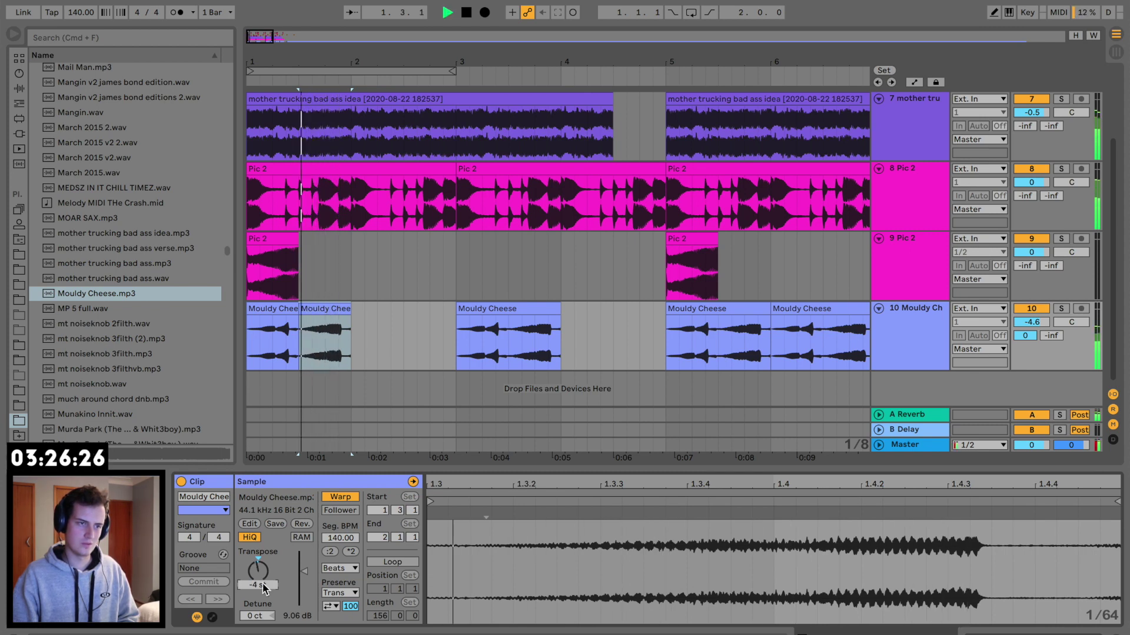
left_click(291, 309)
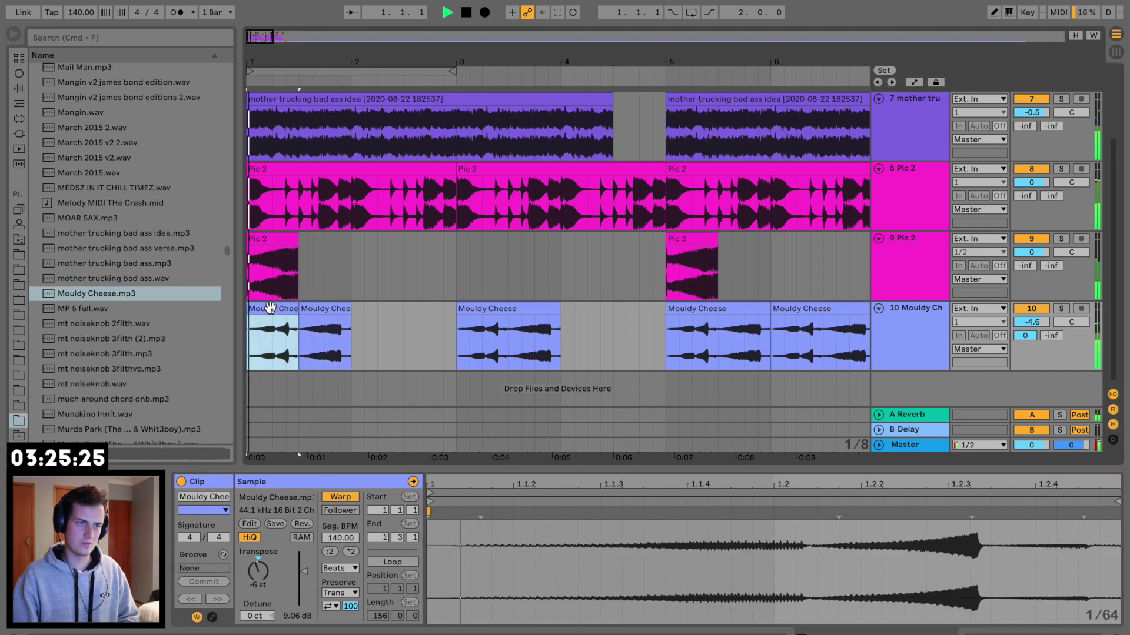
left_click(302, 309)
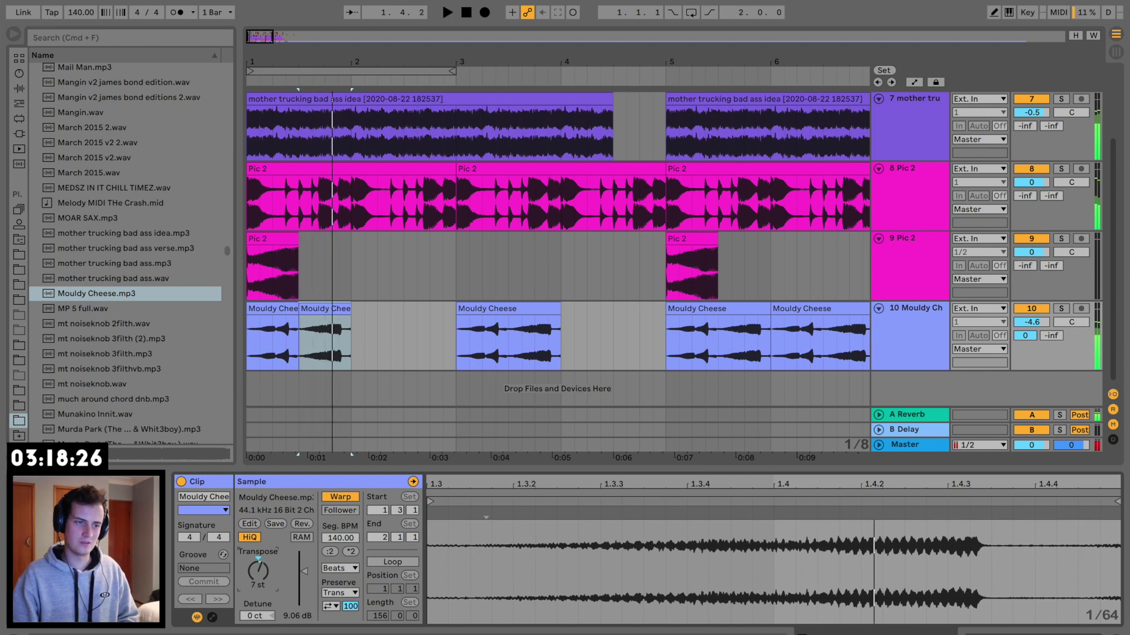
left_click(283, 302)
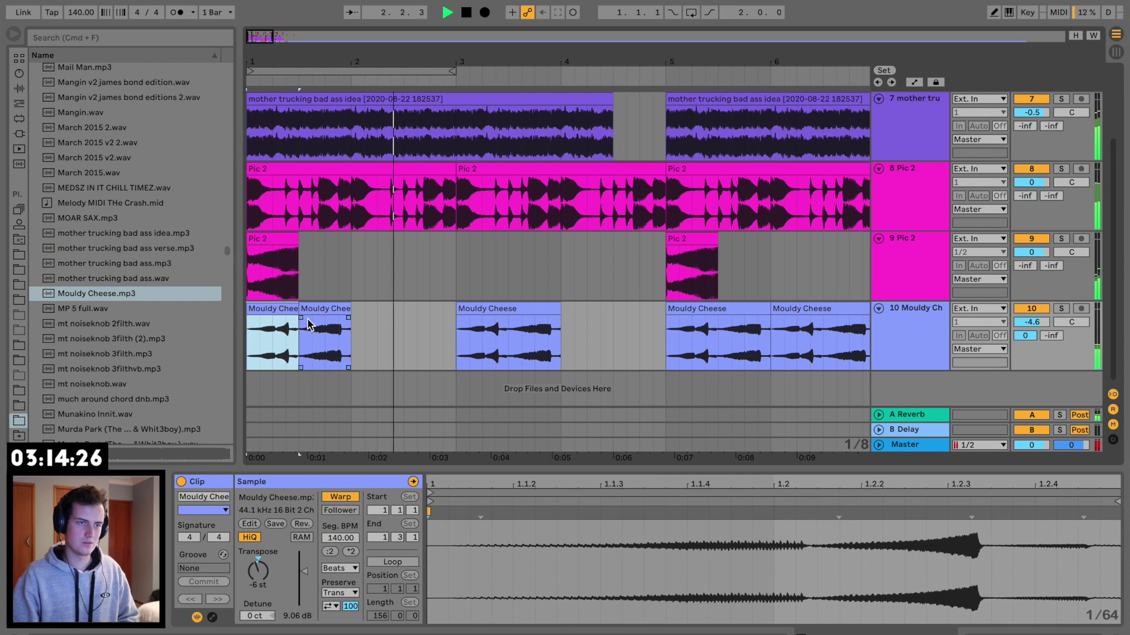
Split the Mouldy Cheese clip in bar 3 of track 10 at its beat 3.
left_click_drag(420, 55, 420, 35)
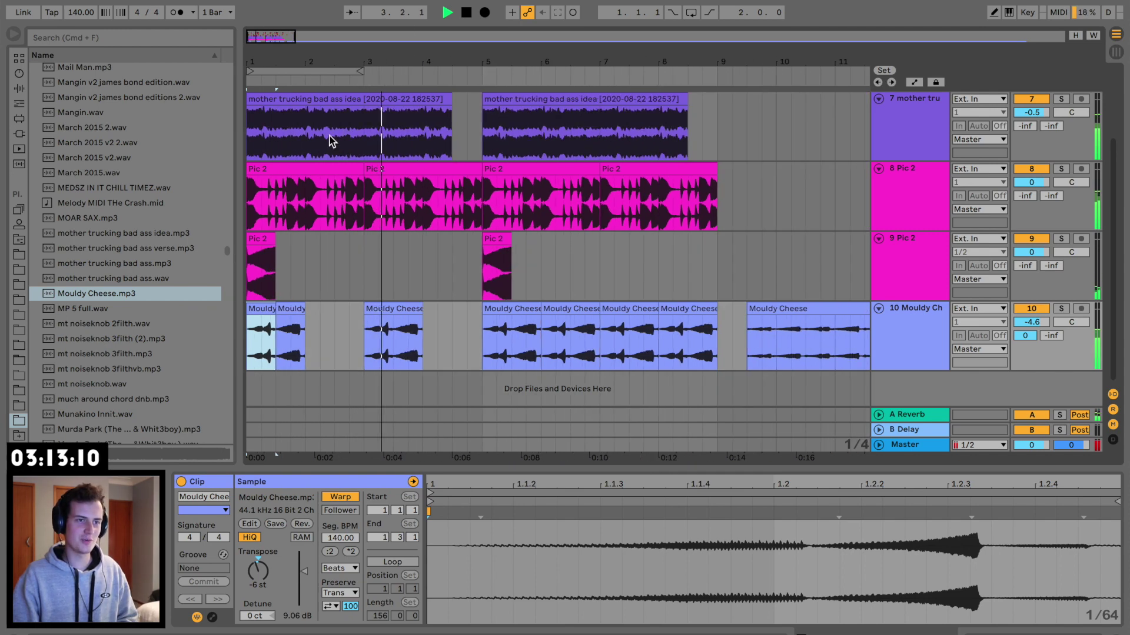
left_click(285, 306)
left_click(393, 344)
key("super+e")
Replace the Mouldy Cheese clips from bar 5 onward with a duplicate of bars 1 to 4, and lower track 10 to -9.6 dB.
left_click(522, 312)
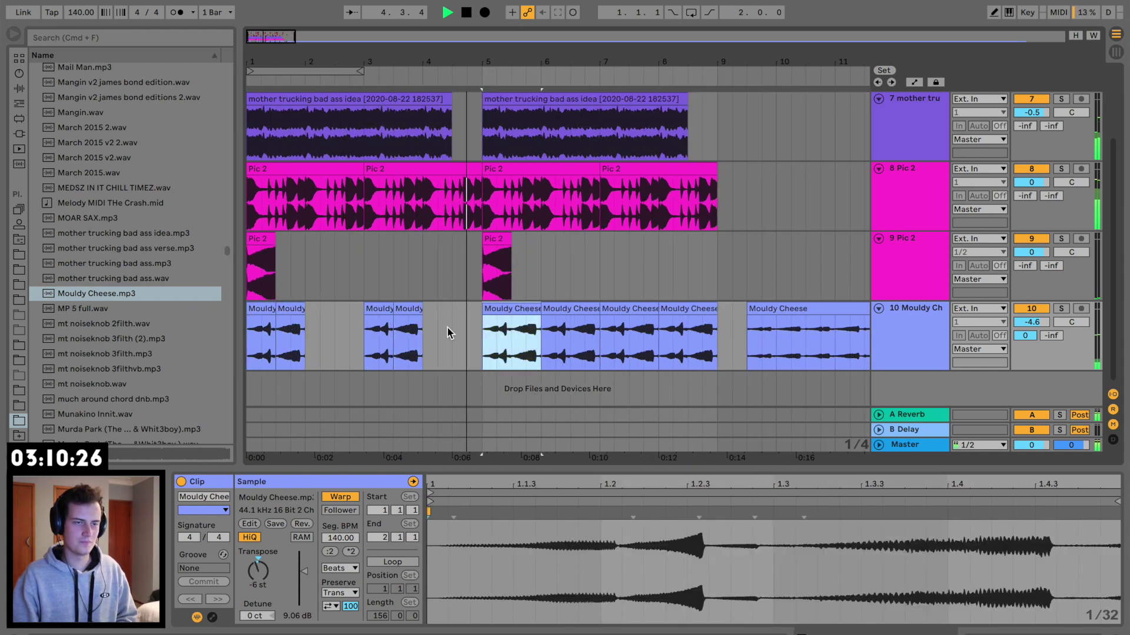
left_click_drag(466, 331, 852, 336)
key("Delete")
left_click_drag(477, 335, 248, 335)
key("super+d")
left_click(253, 313)
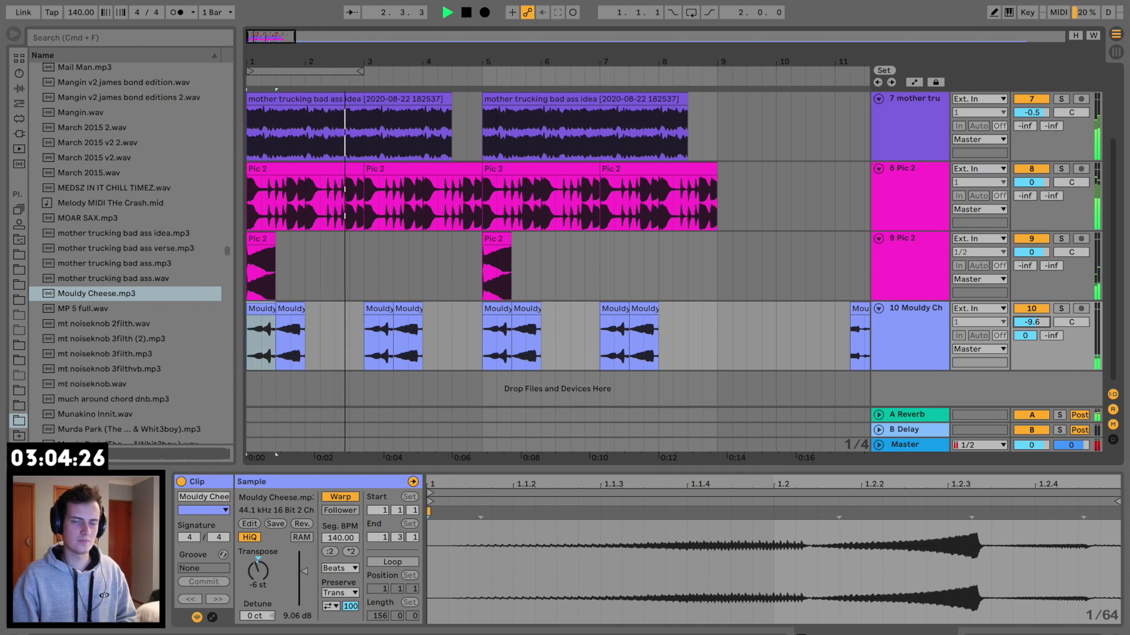
Add a new audio track below track 10 and place Mangin.wav on it at bar 1.
left_click(919, 333)
key("super+t")
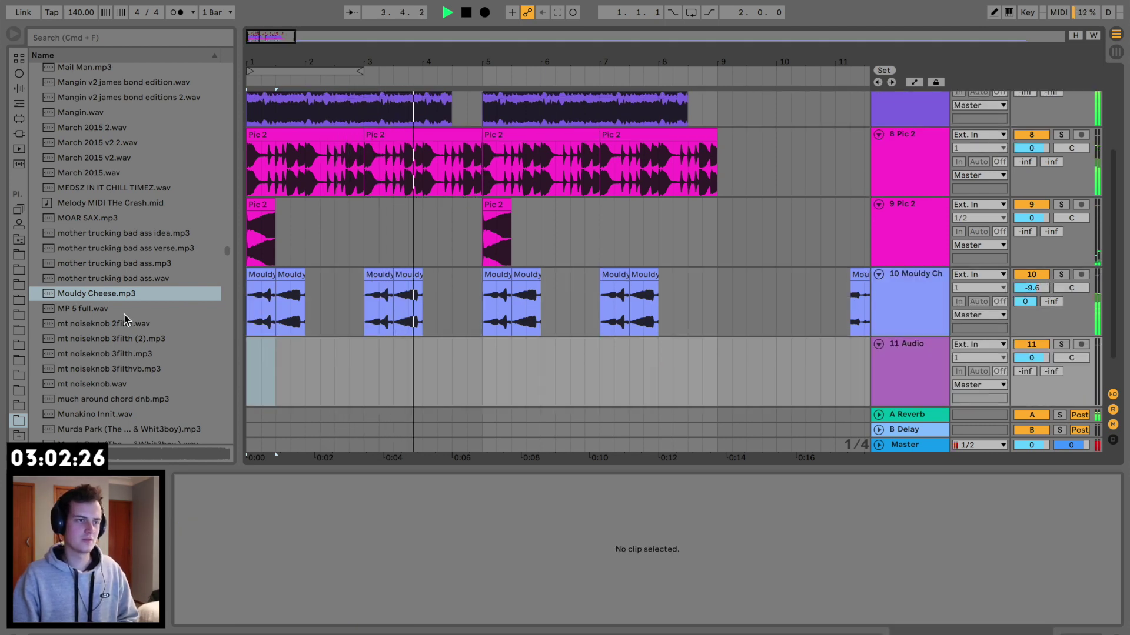
scroll(118, 286, "up", 3)
scroll(118, 287, "up", 5)
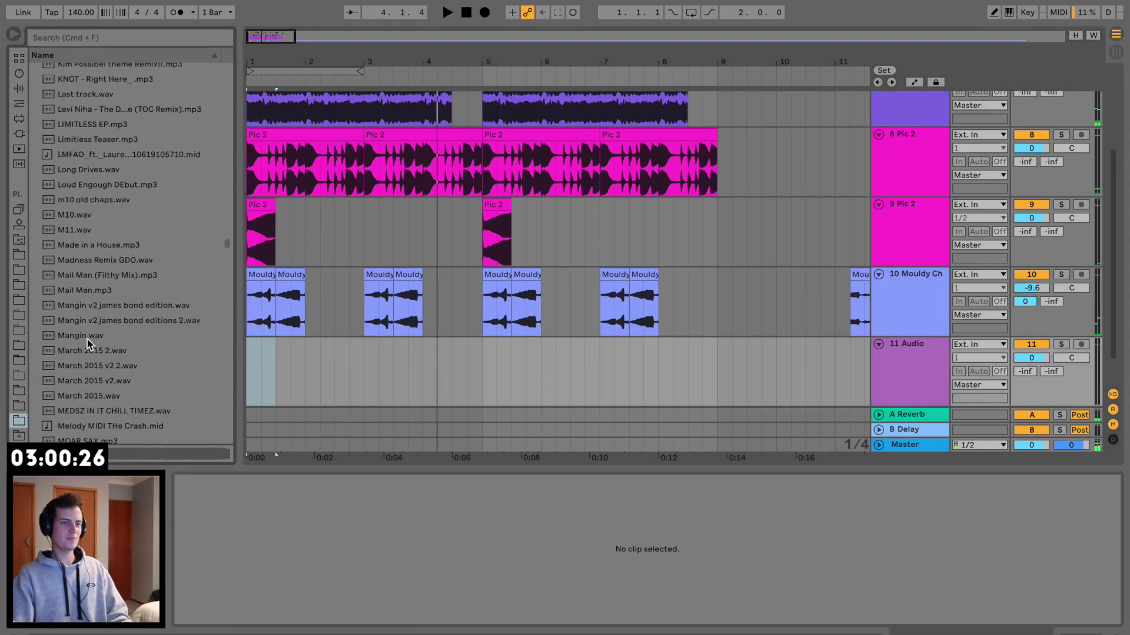
left_click(87, 338)
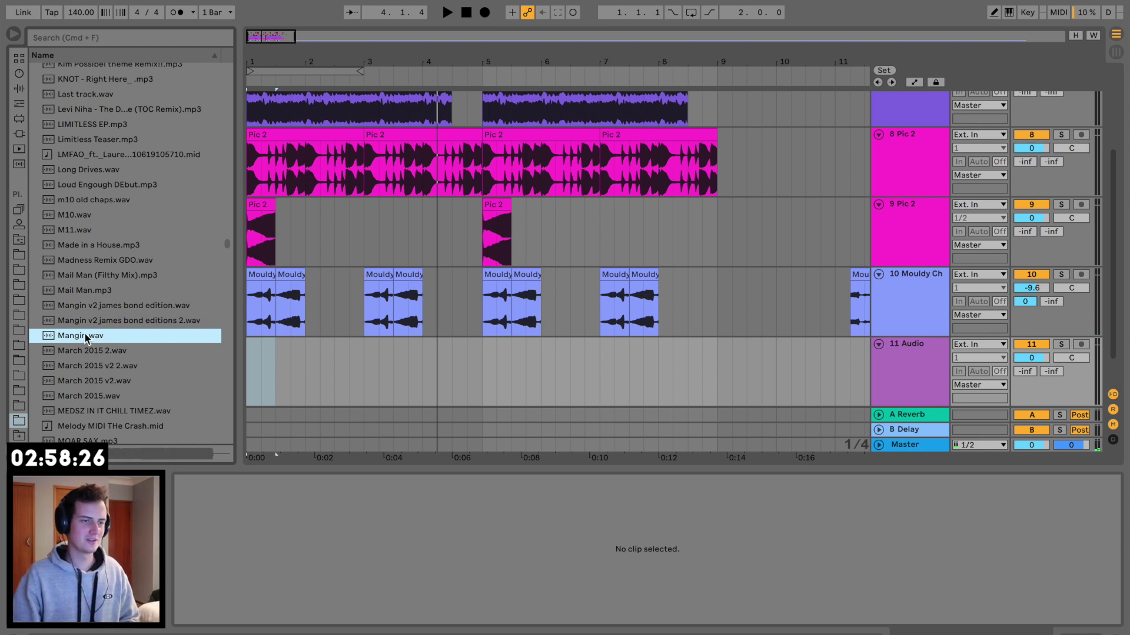
left_click_drag(85, 338, 253, 376)
key("space")
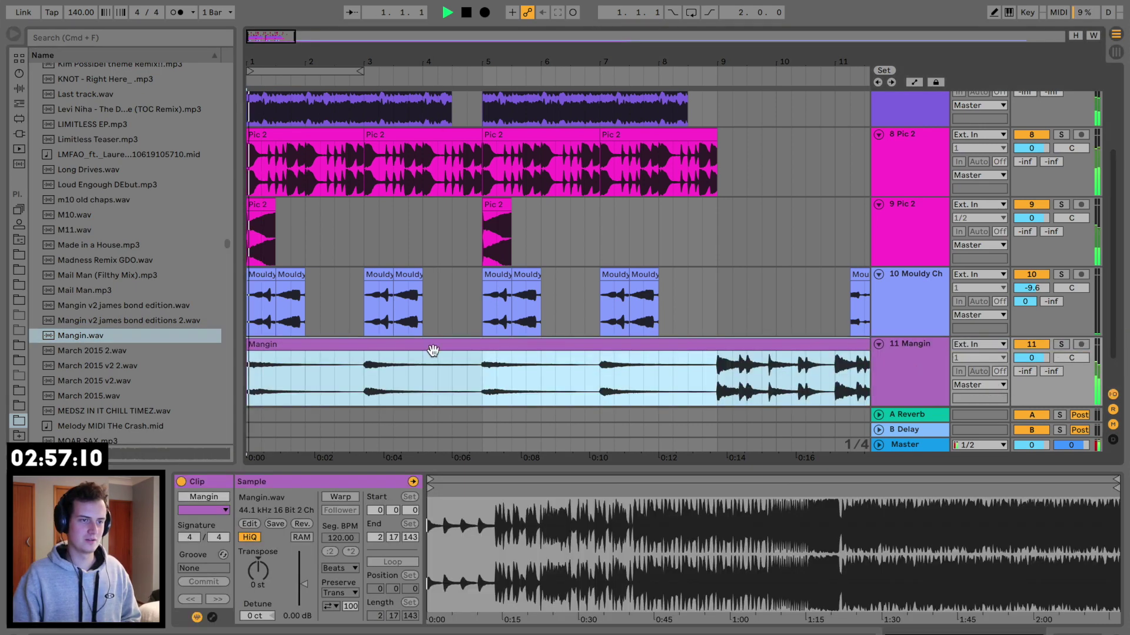
Solo track 11 Mangin and move the clip's start marker to 0:13:806.
left_click(1061, 345)
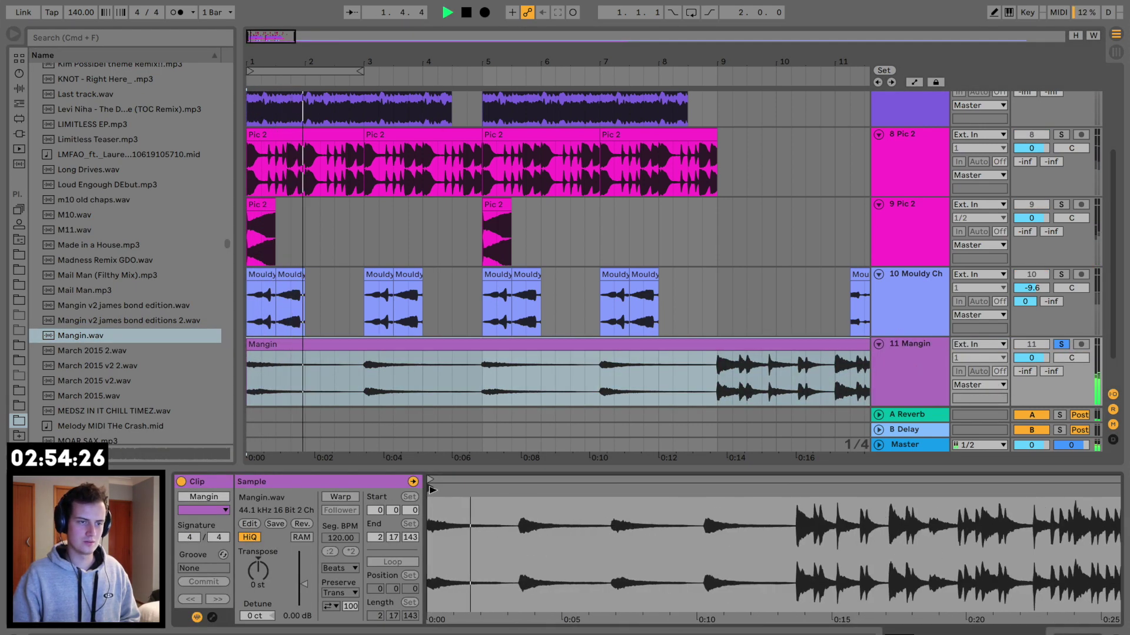
mouse_move(433, 491)
left_mouse_down()
mouse_move(801, 503)
mouse_move(802, 412)
left_mouse_up()
key("space")
key("space")
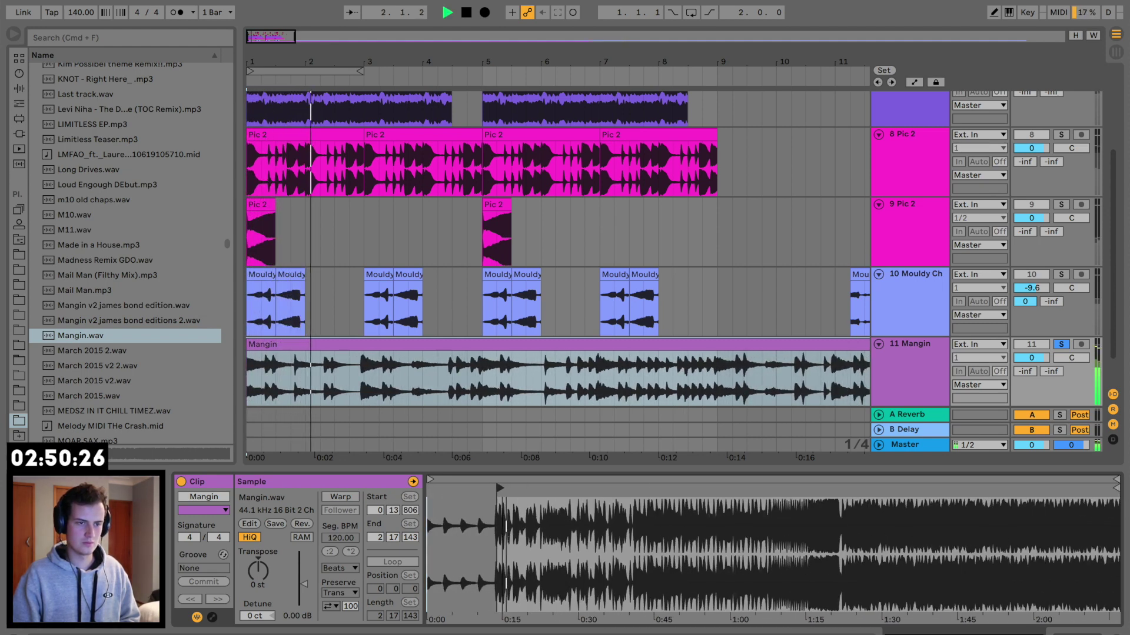
Move the Mangin clip's start marker to 0:21:235 and refine it onto the hit at 0:20:575.
mouse_move(496, 513)
left_mouse_down()
mouse_move(496, 588)
mouse_move(470, 600)
mouse_move(496, 600)
left_mouse_up()
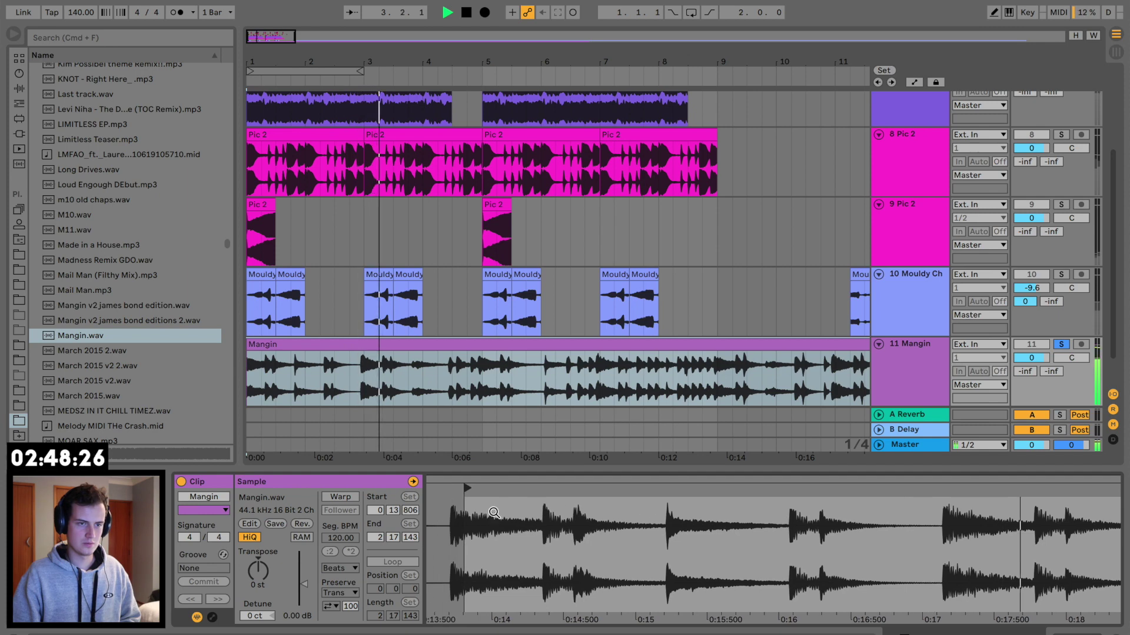
left_click_drag(496, 513, 504, 442)
key("space")
left_click_drag(500, 489, 700, 496)
key("space")
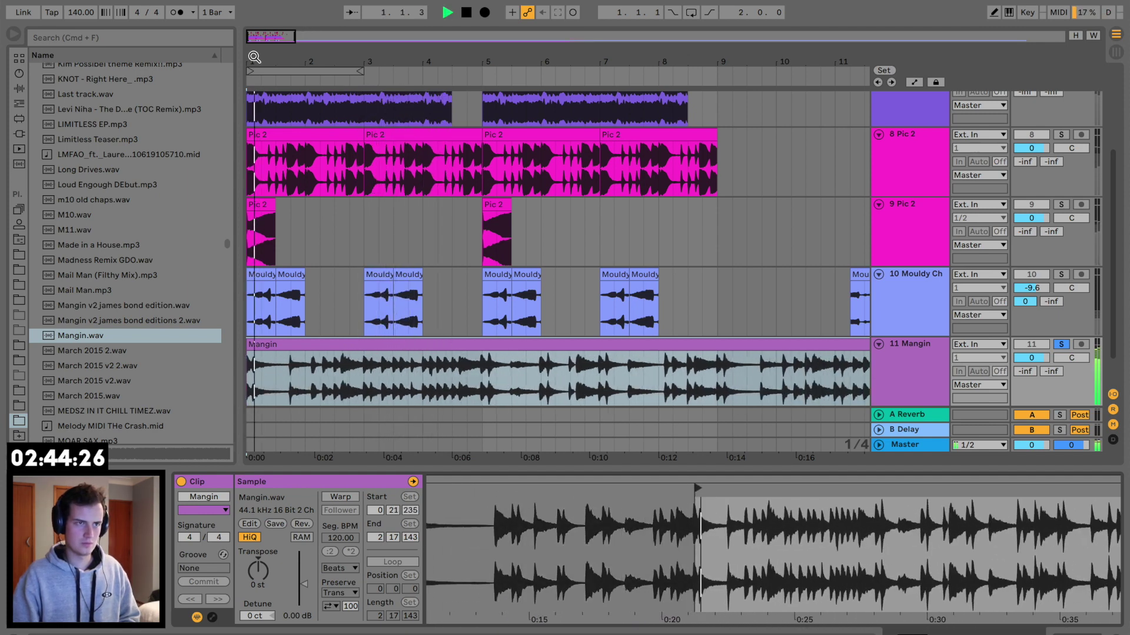
left_click_drag(253, 58, 254, 124)
key("space")
left_click_drag(710, 496, 629, 559)
mouse_move(498, 522)
left_mouse_down()
mouse_move(777, 501)
mouse_move(679, 488)
left_mouse_up()
key("space")
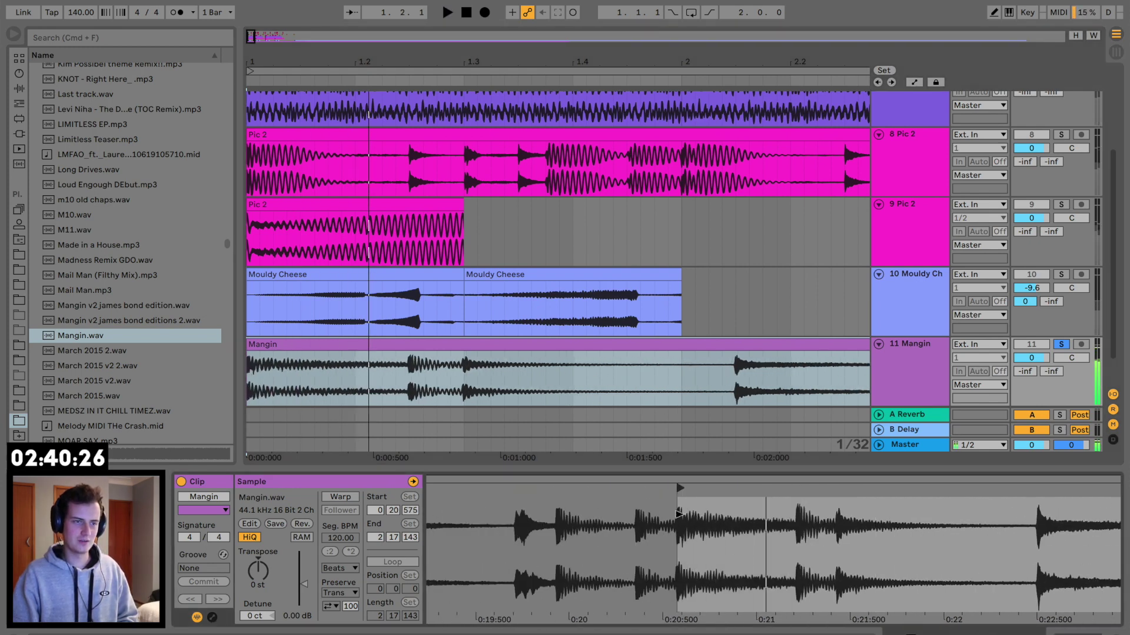
Split the Mangin clip at bar 2 and delete everything after the split.
left_click(684, 386)
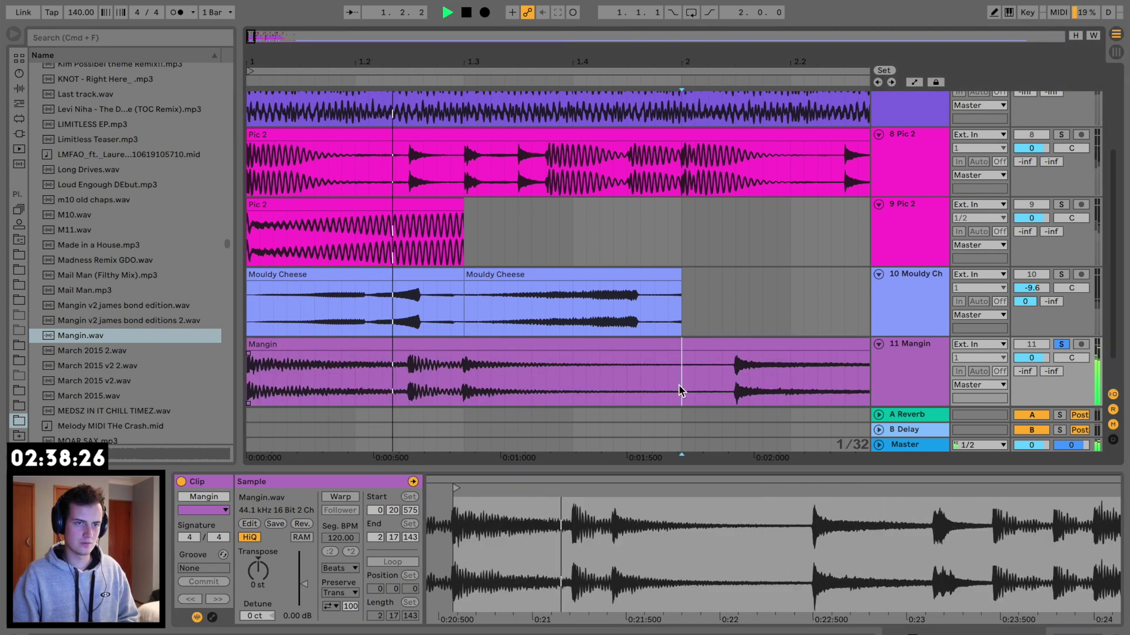
key("super+e")
key("Delete")
left_click_drag(586, 58, 586, 6)
key("space")
left_click(276, 346)
Copy track 10's two sidechained Compressors onto track 11 Mangin and add an empty audio track 12.
double_click(934, 302)
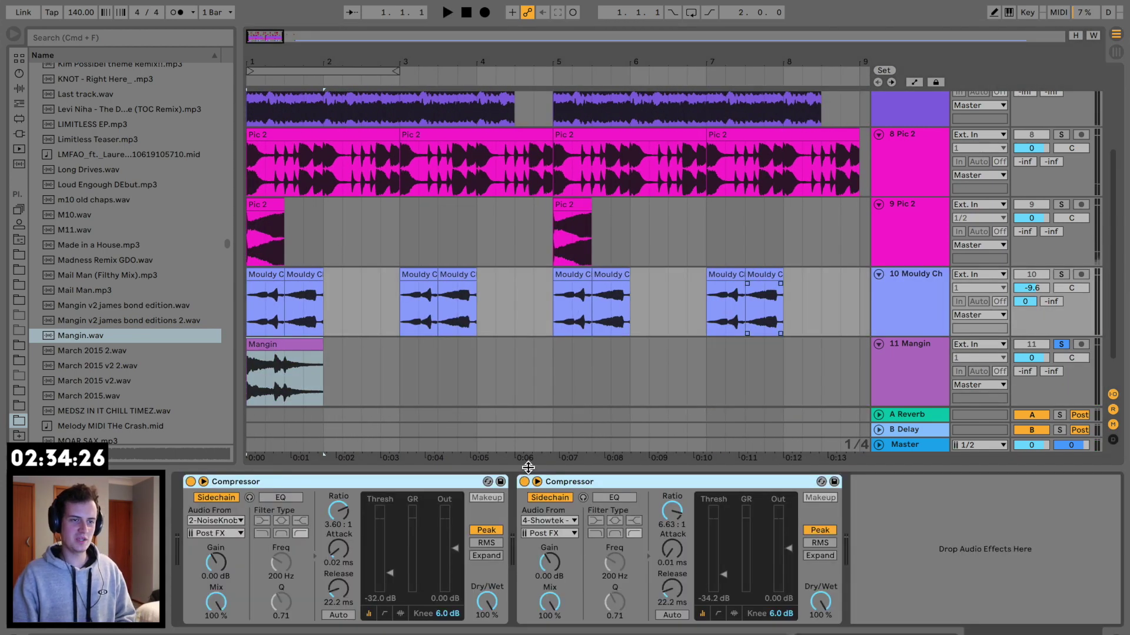
key("super+t")
left_click(280, 329)
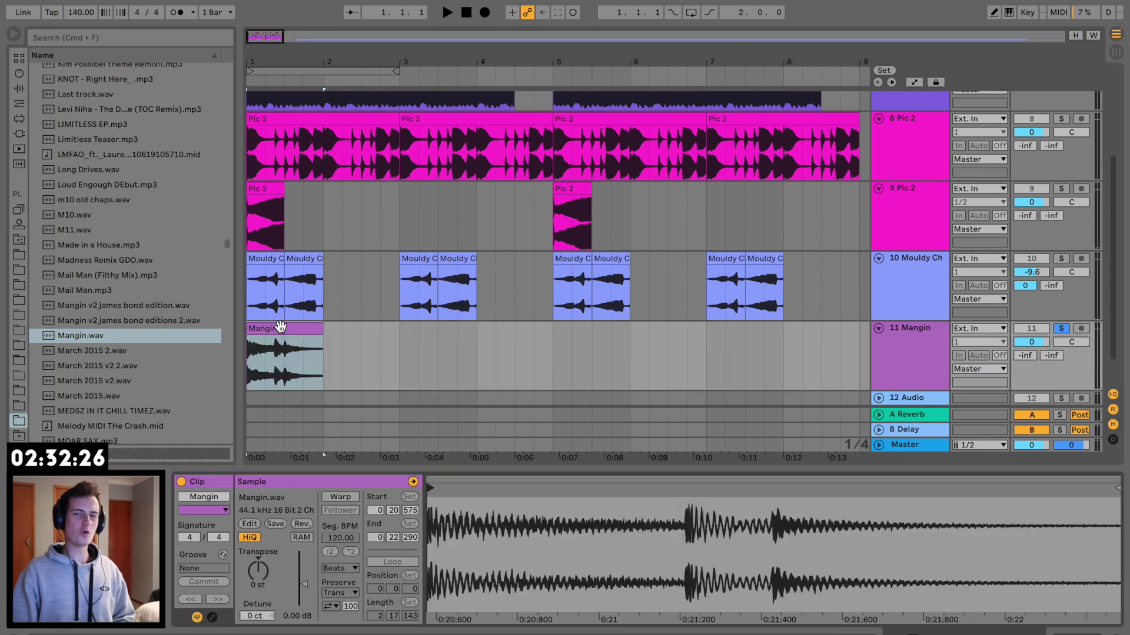
left_click(910, 398)
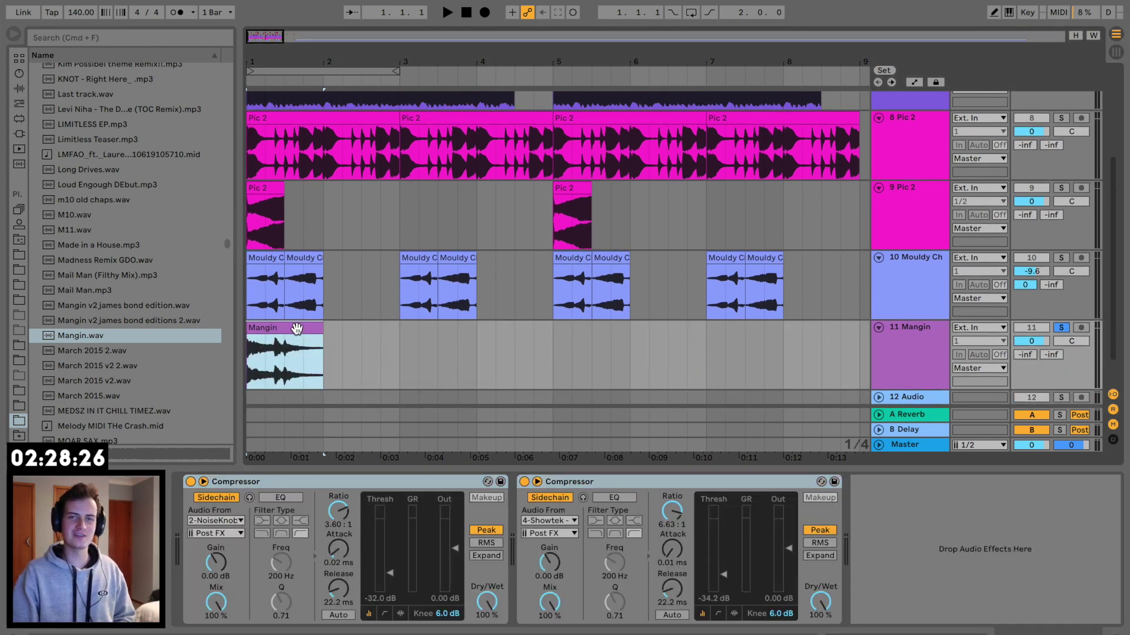
left_click(292, 328)
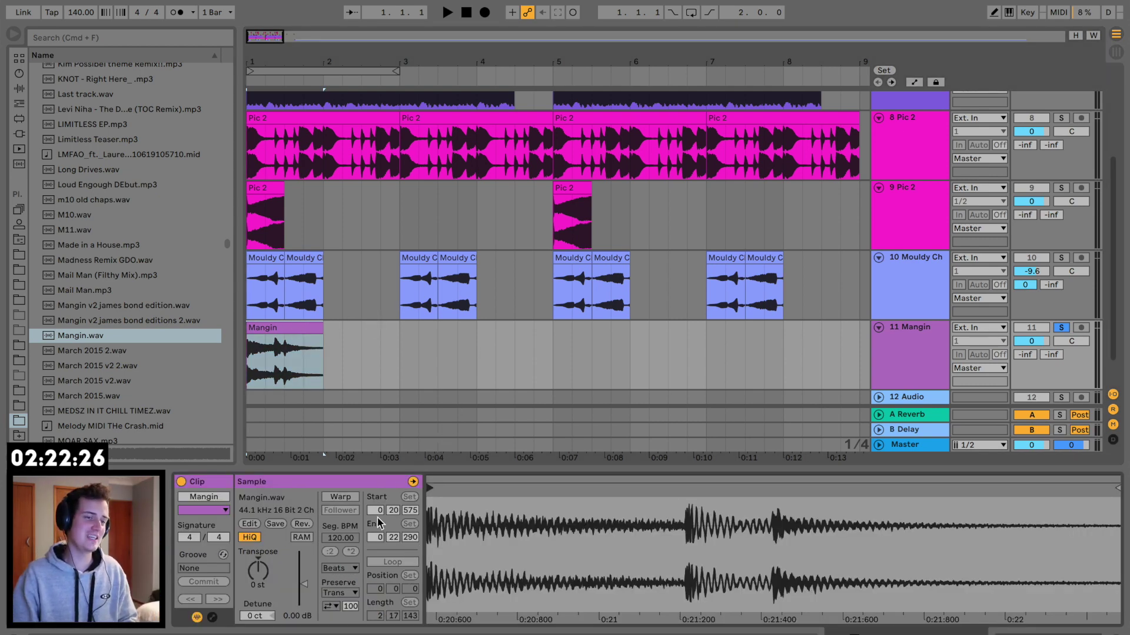
Listen to the start of the soloed Mangin clip repeatedly from bar 1.
key("space")
left_click(782, 276)
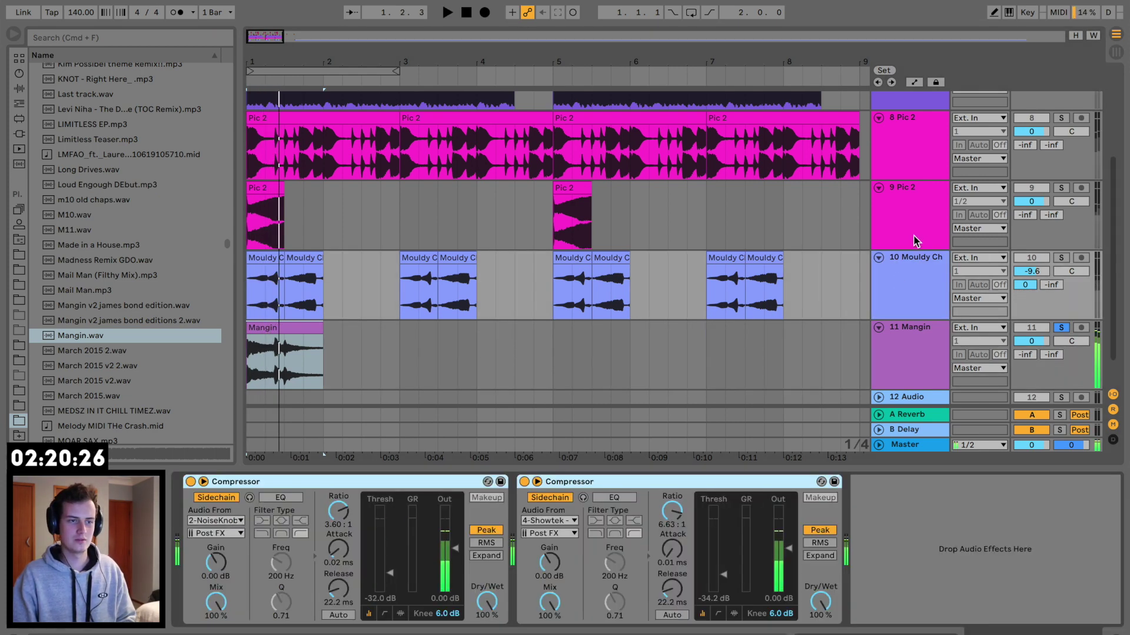
key("space")
key("space")
key("space")
key("space")
key("space")
Add an EQ Three after the two Compressors on track 10 and set its GainLow to -inf dB.
left_click(19, 88)
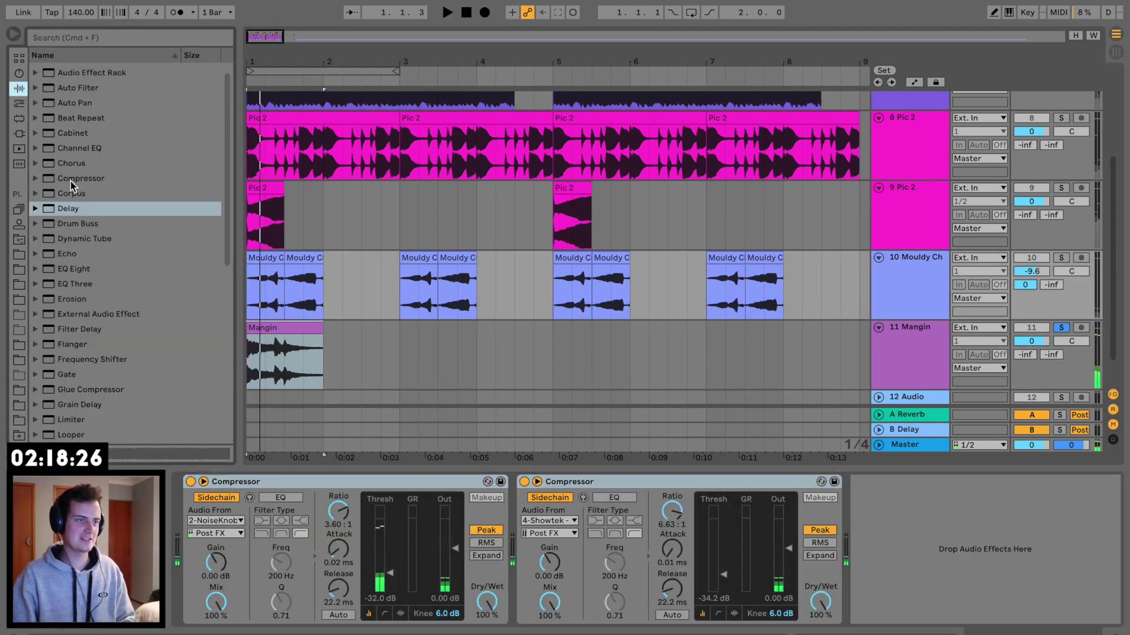
left_click_drag(86, 289, 714, 592)
key("space")
left_click_drag(873, 521, 872, 565)
key("space")
key("space")
key("space")
Transfer the EQ Three from track 10 to track 11 Mangin and set its FreqLow to 347 Hz.
left_click_drag(889, 482, 771, 470)
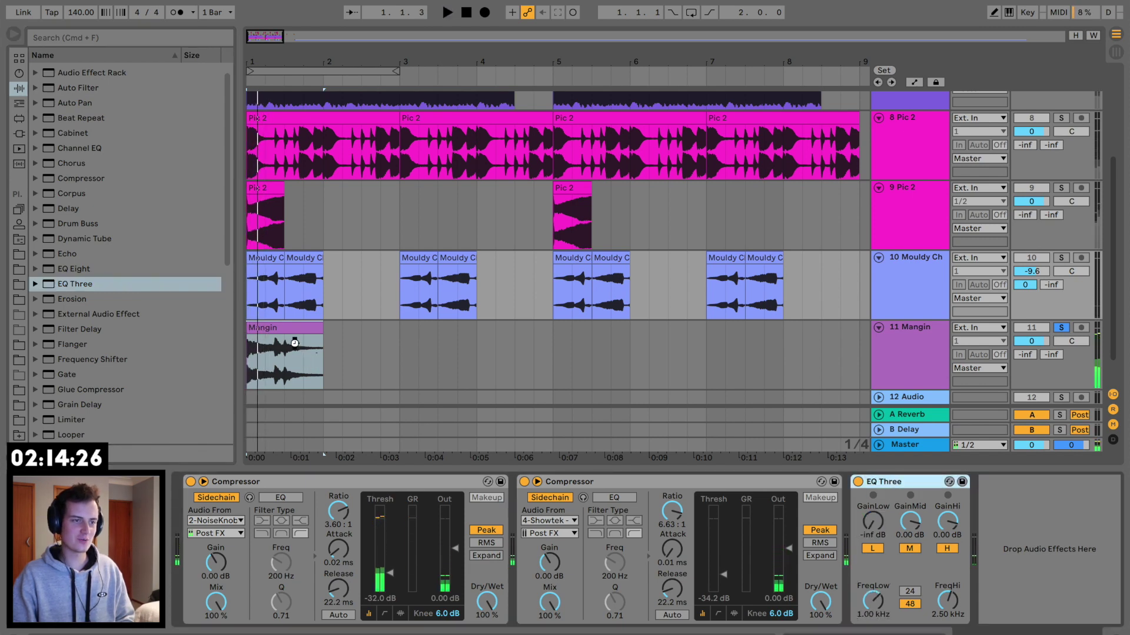
left_click(291, 327)
key("space")
left_click_drag(872, 600, 872, 618)
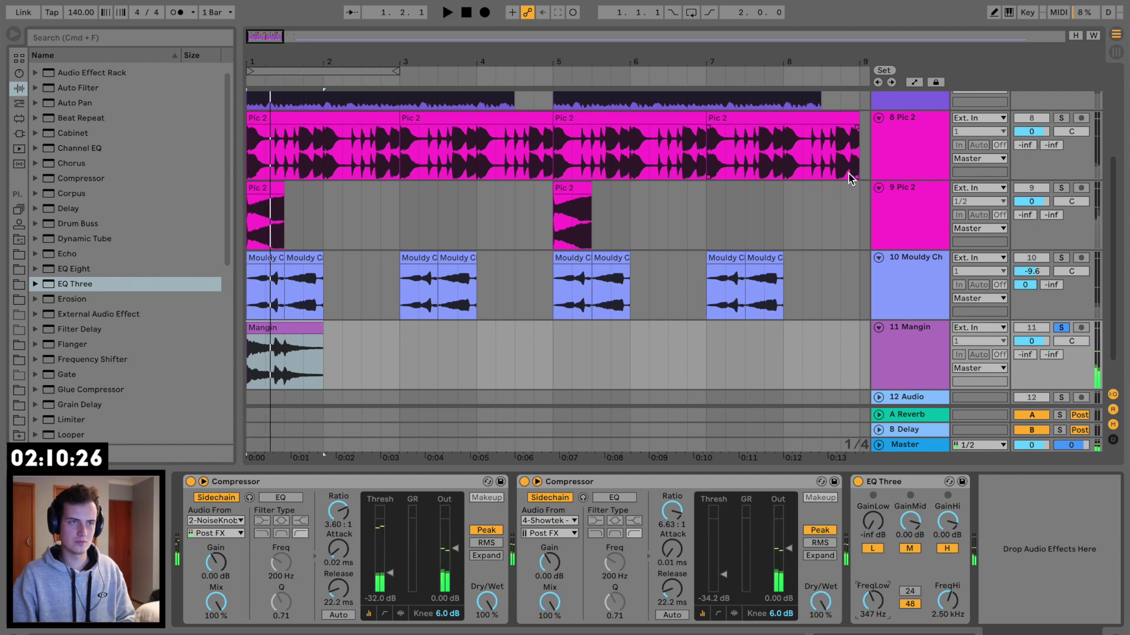
Switch the solo to track 6 and back to track 11, and play the Mangin clip from bar 1.
scroll(849, 178, "up", 5)
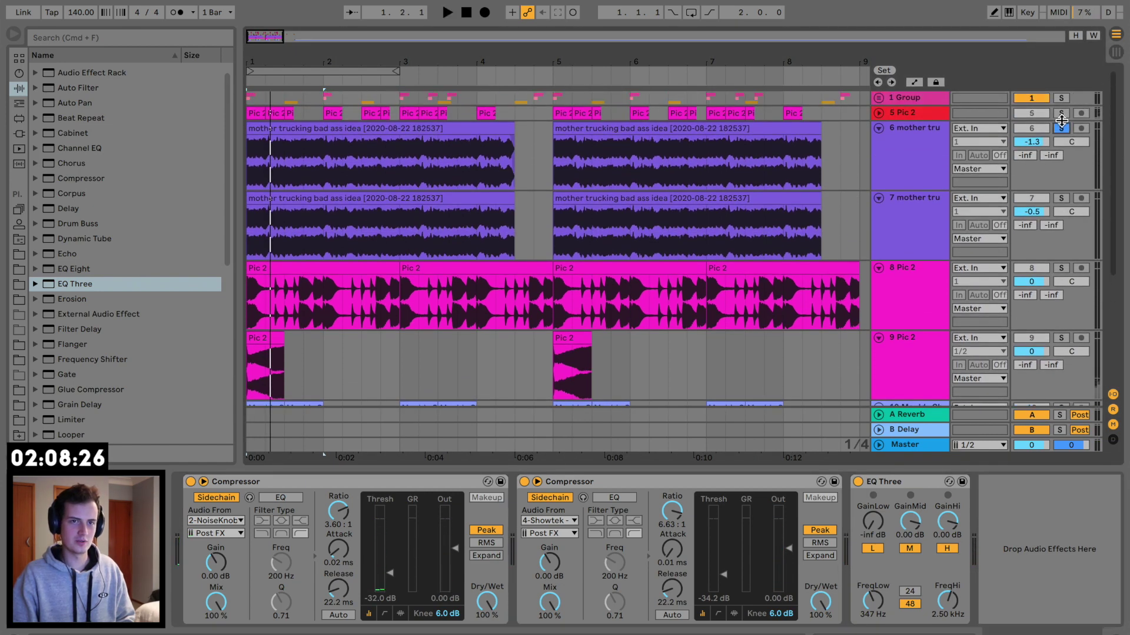
scroll(1081, 312, "down", 6)
key("space")
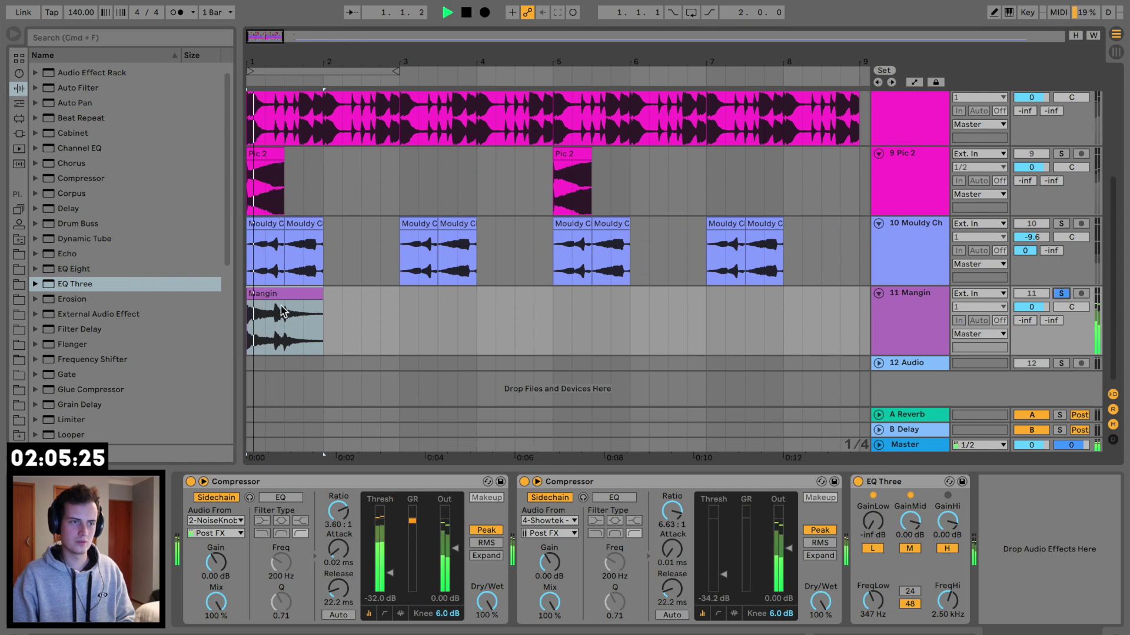
Turn on warping for the Mangin clip at bar 1, transpose it to 5 st and play it.
left_click(286, 296)
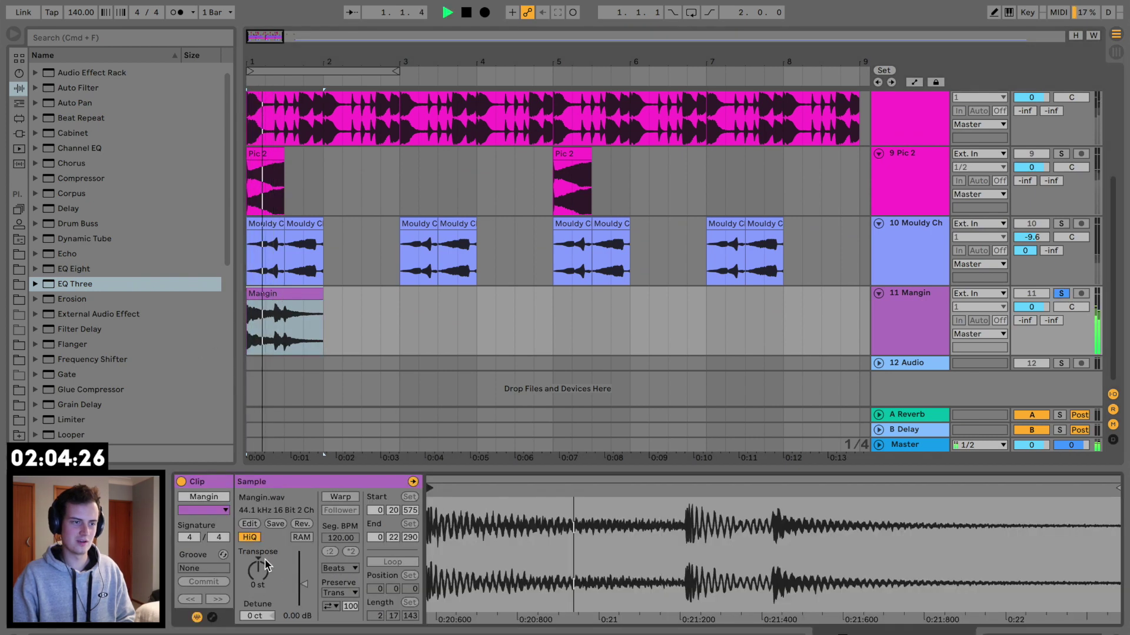
left_click(340, 498)
key("space")
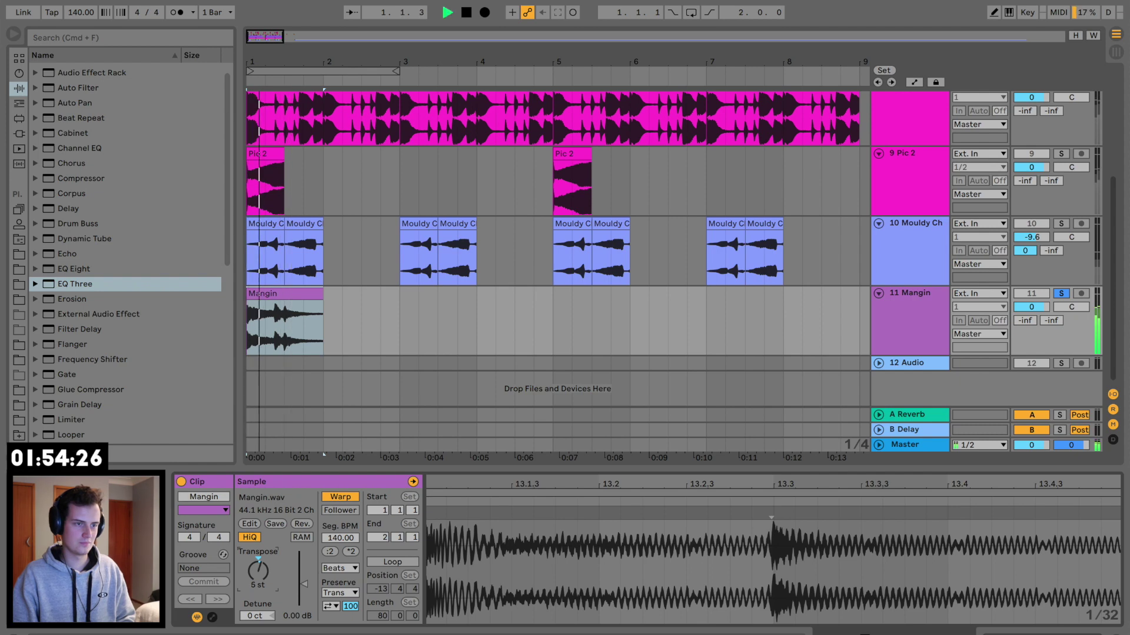
Copy the first half bar of the Mangin clip to bar 2.3, reverse the copy and play it back.
left_click(318, 297)
left_click_drag(285, 324, 247, 330)
left_click(359, 319)
key("super+v")
key("space")
left_click(292, 503)
key("space")
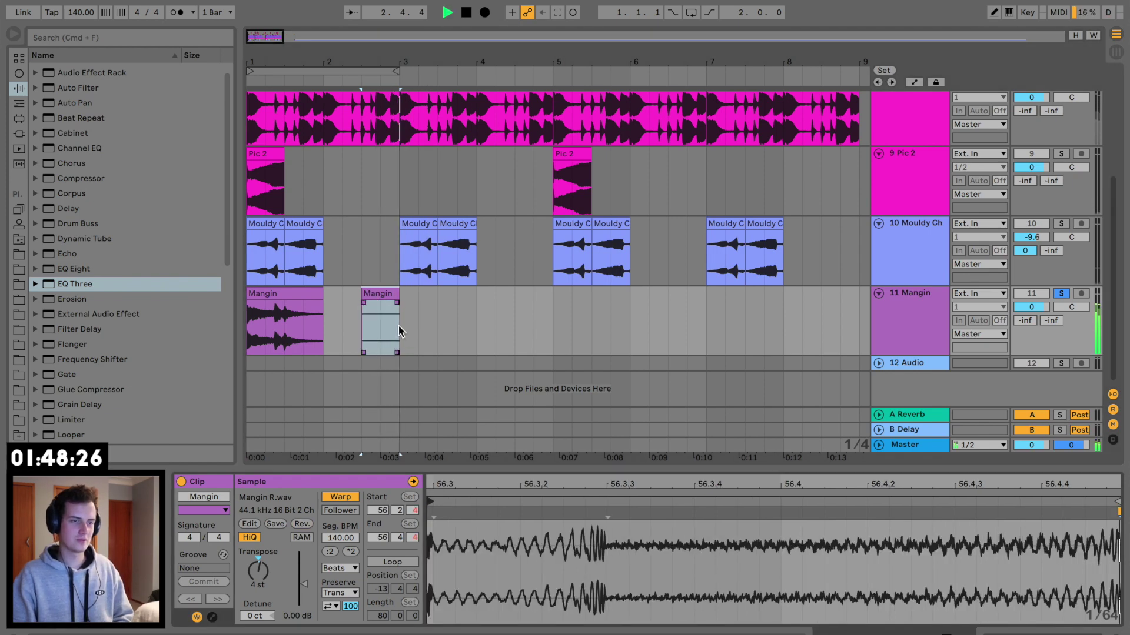
key("space")
left_click(401, 330)
key("space")
Duplicate the two-bar Mangin pattern on track 11 until it fills the section up to bar 9.
left_click_drag(399, 330, 221, 327)
key("cmd+d")
key("cmd+d")
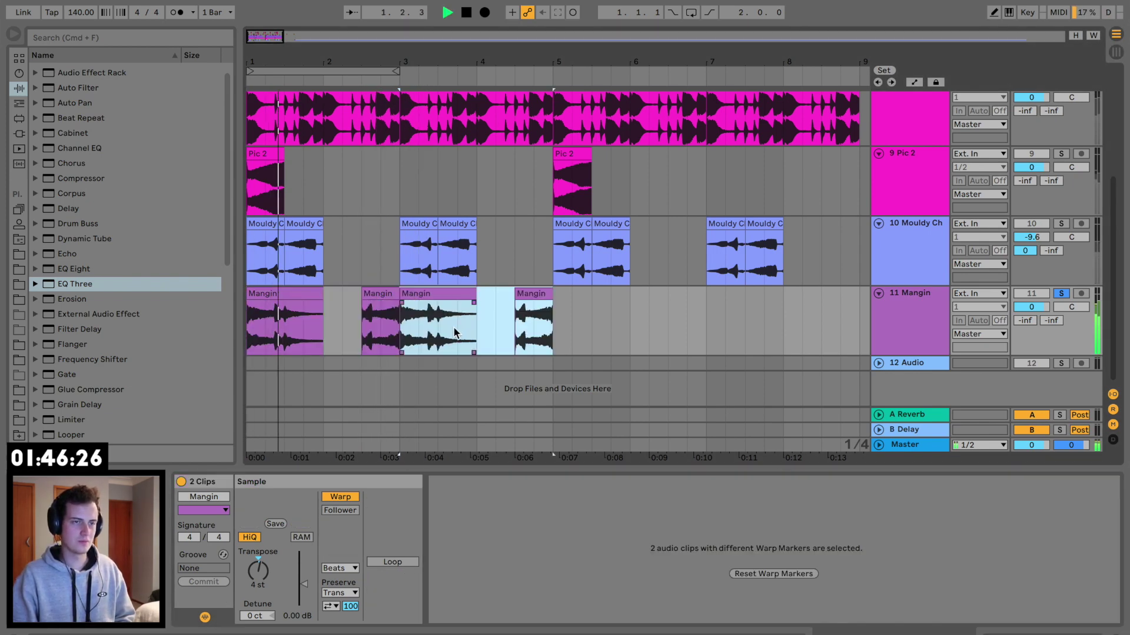
key("super+d")
left_click_drag(665, 59, 452, 60)
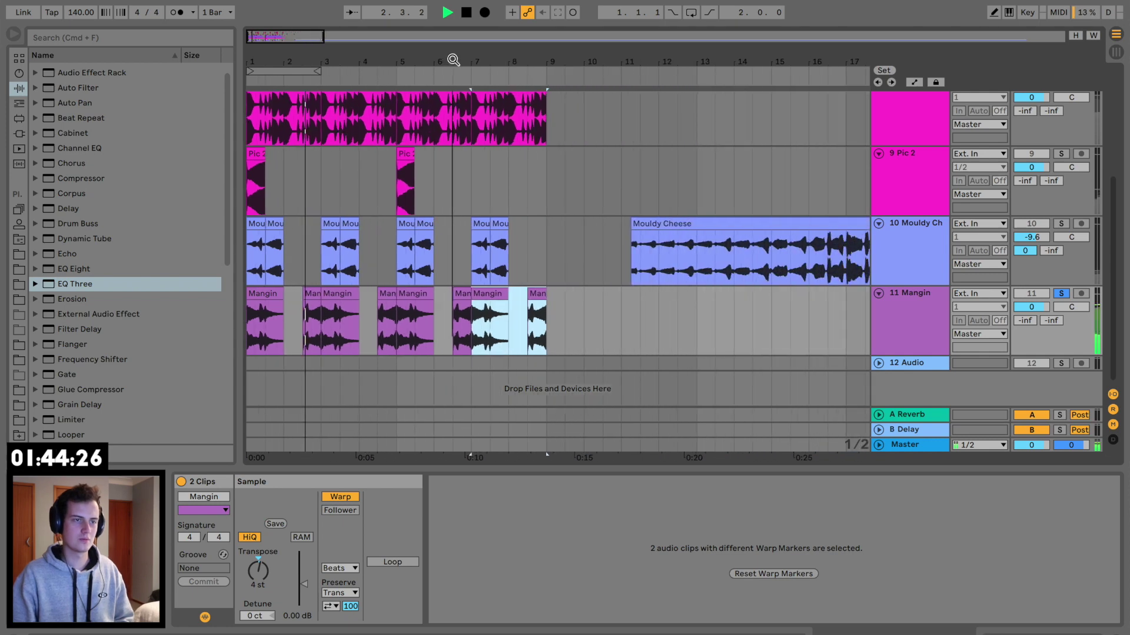
Set the reverb send of track 11 Mangin to 0 and its volume to -3.6 dB, and clear all solos.
left_click(1025, 320)
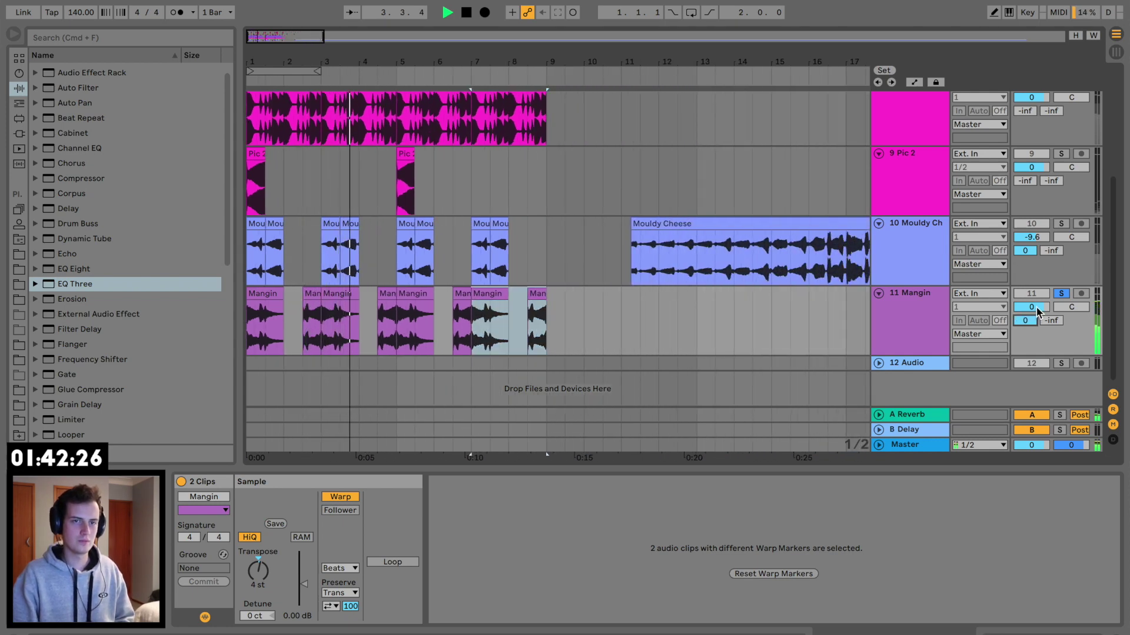
left_click(1060, 224)
left_click(1061, 225)
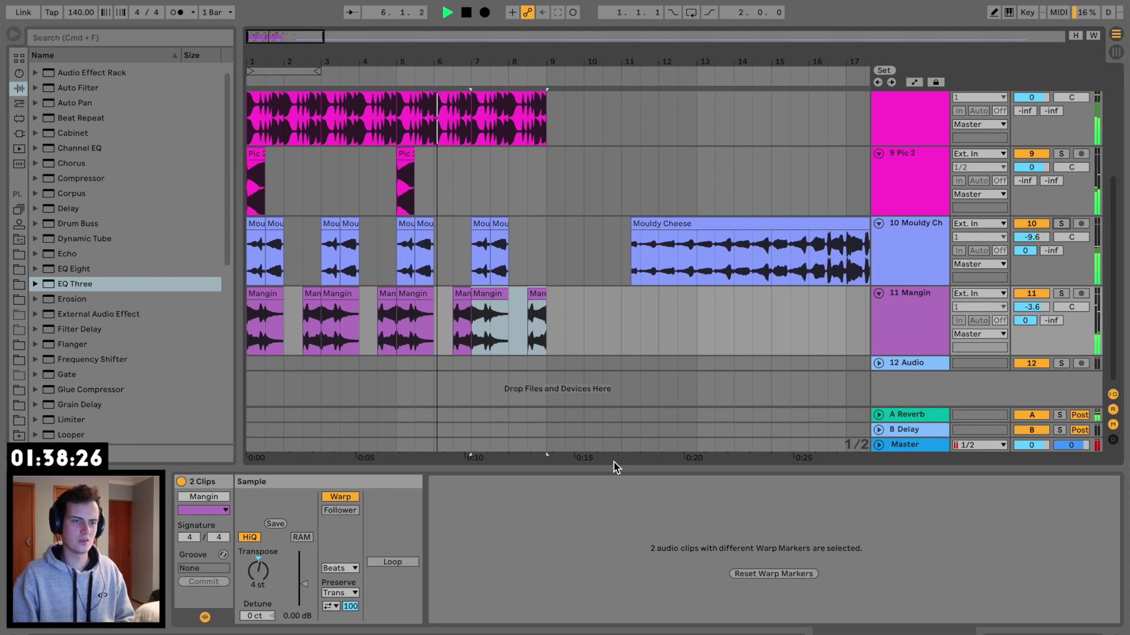
Listen to track 7 on its own, unsolo it and raise the resonance of its Auto Filter to 36%.
scroll(504, 327, "up", 3)
scroll(501, 324, "up", 1)
scroll(503, 324, "down", 4)
scroll(684, 199, "up", 5)
scroll(684, 199, "up", 2)
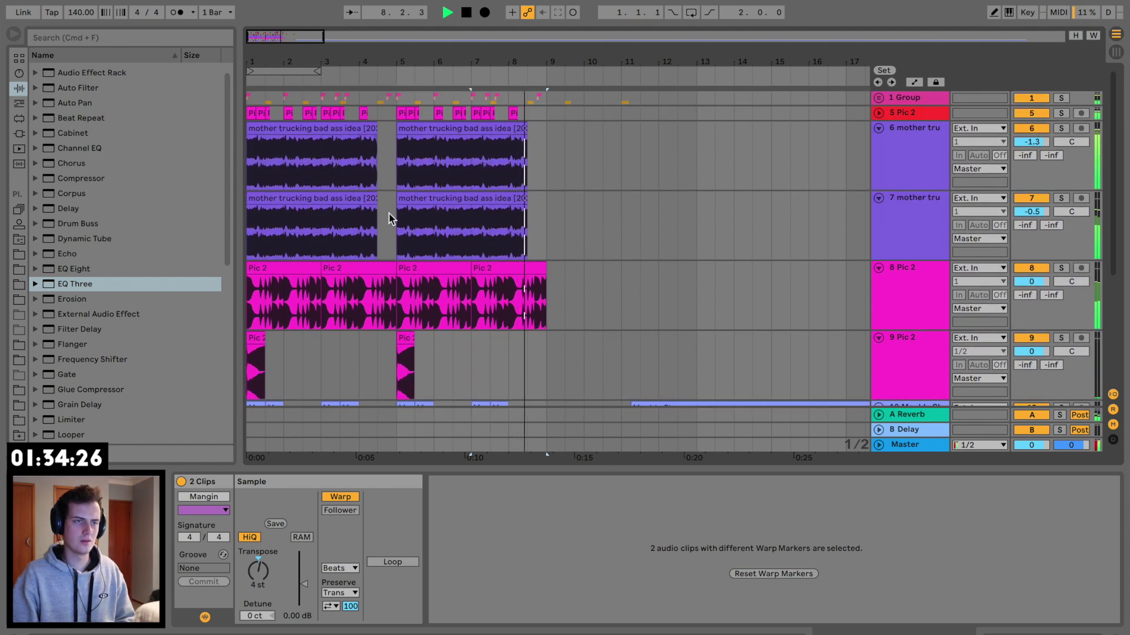
left_click(323, 197)
left_click(1059, 200)
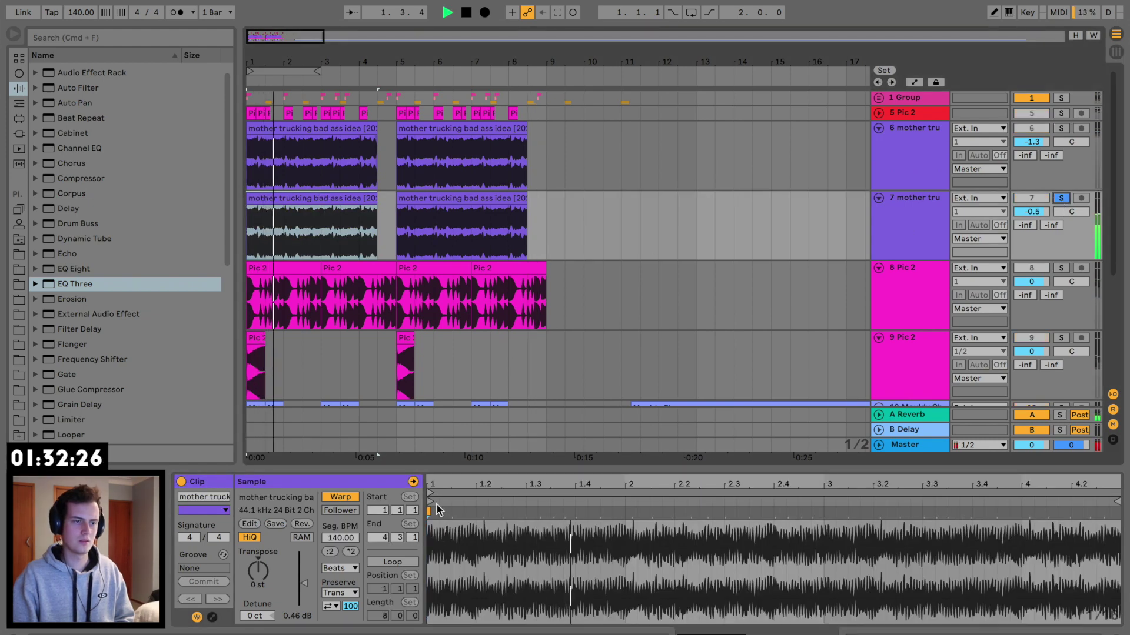
left_click(1060, 198)
left_click(928, 215)
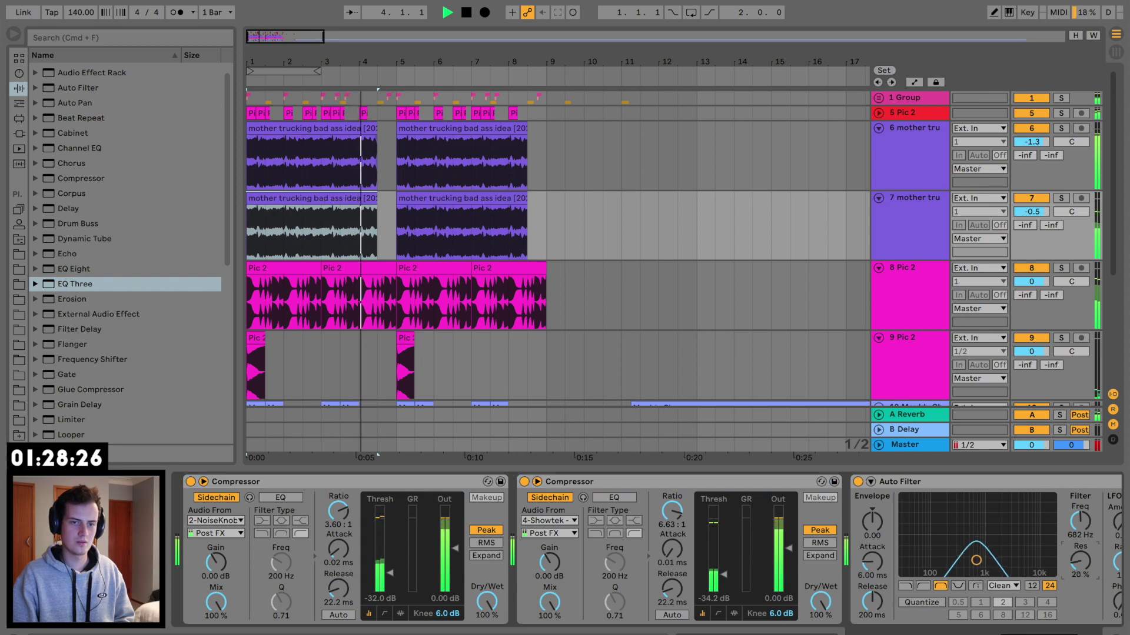
scroll(726, 176, "down", 5)
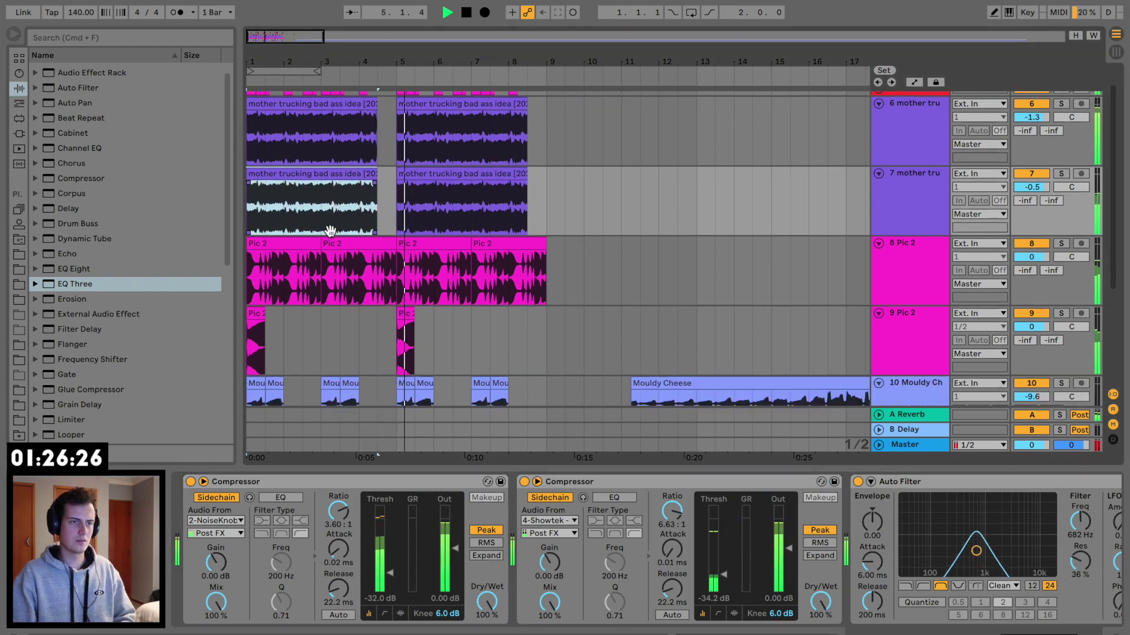
scroll(727, 168, "up", 5)
Compare the mix with track 7 switched off and on, and play from bar 1 with track 6 muted.
left_click(1031, 198)
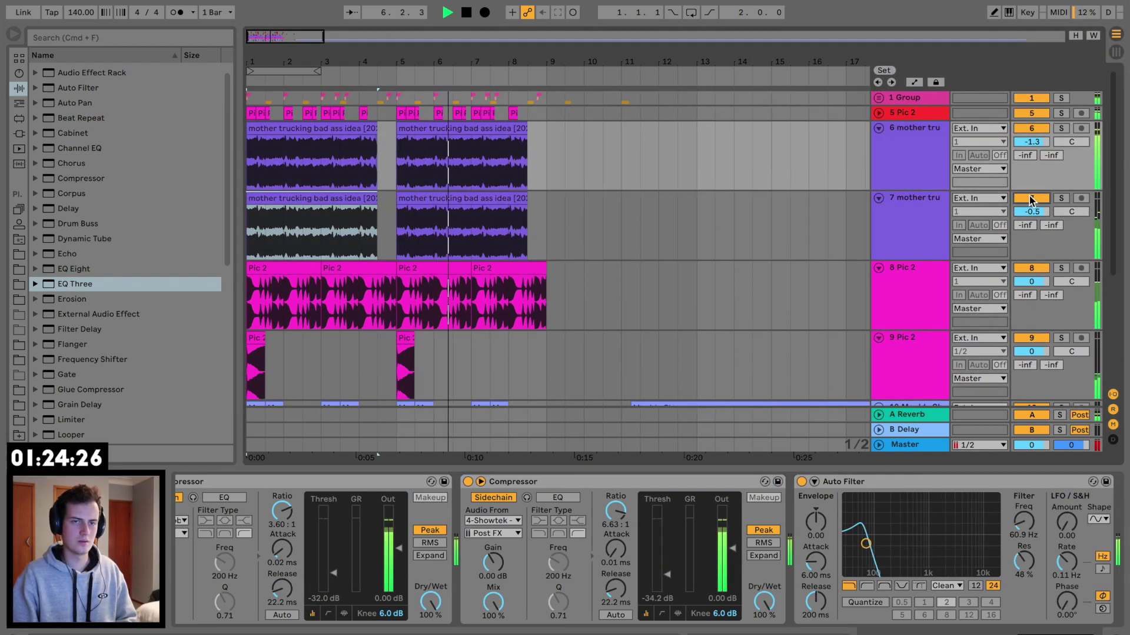
left_click(1030, 198)
left_click(1028, 129)
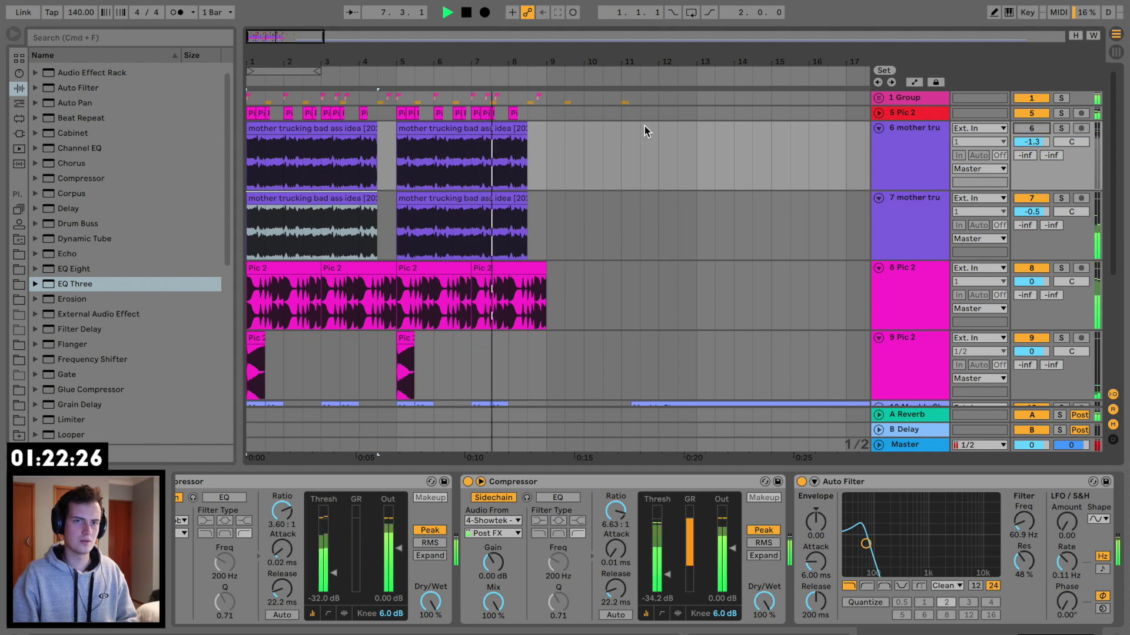
key("space")
left_click(259, 126)
key("space")
Transpose both track 7 clips to 12 st, raise their gain and set their warp mode to Complex.
left_click(333, 198)
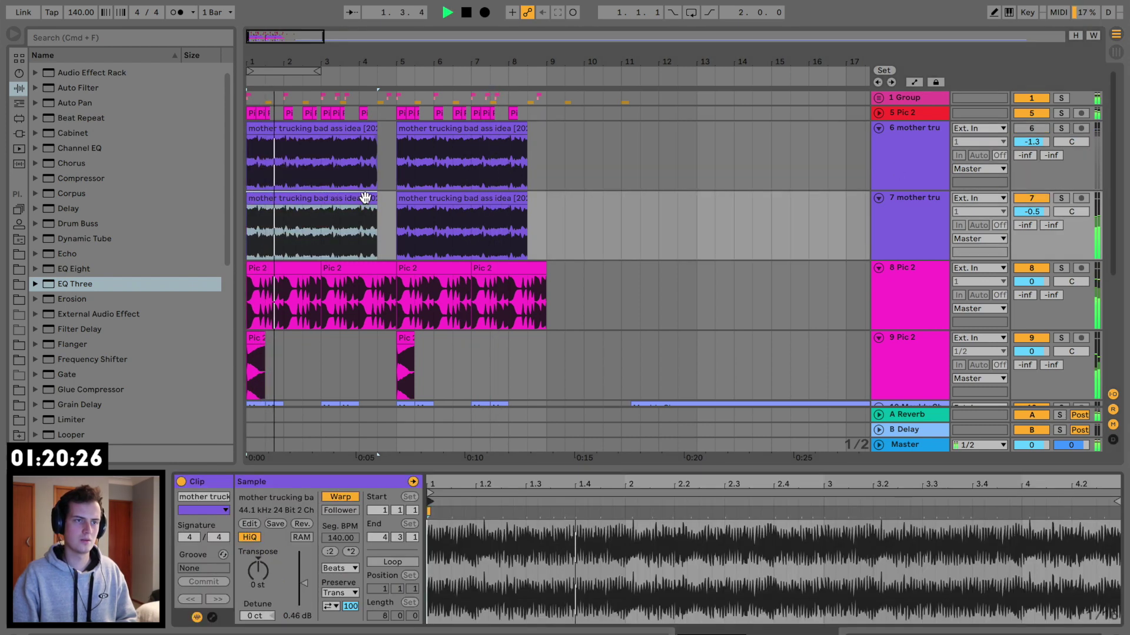
left_click(505, 198, "shift")
left_click_drag(257, 572, 258, 559)
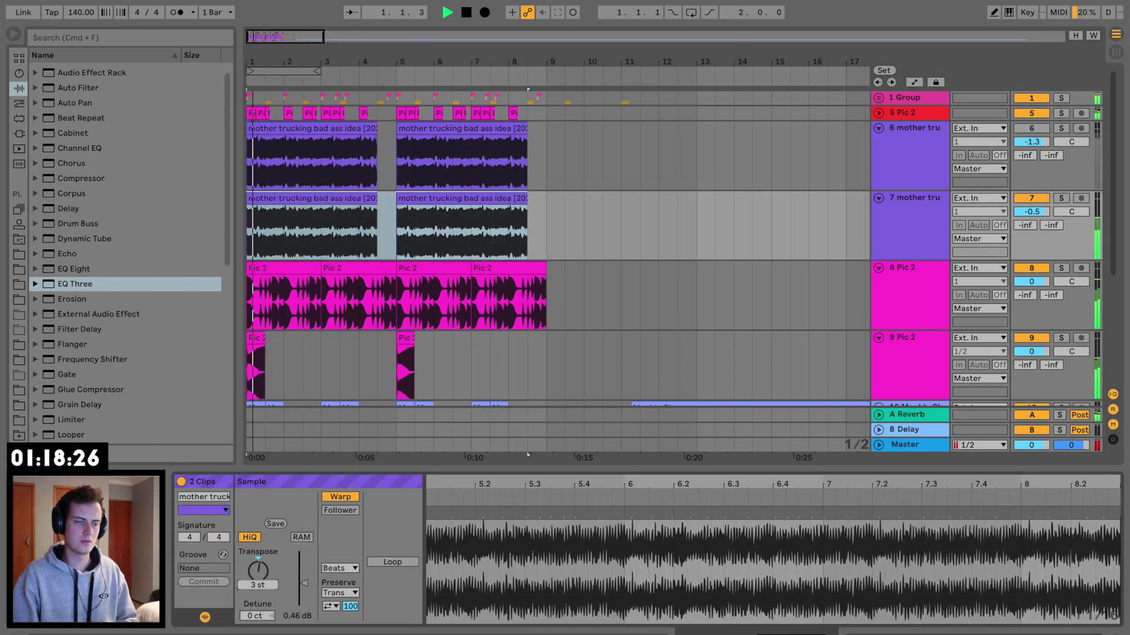
left_click_drag(304, 583, 304, 575)
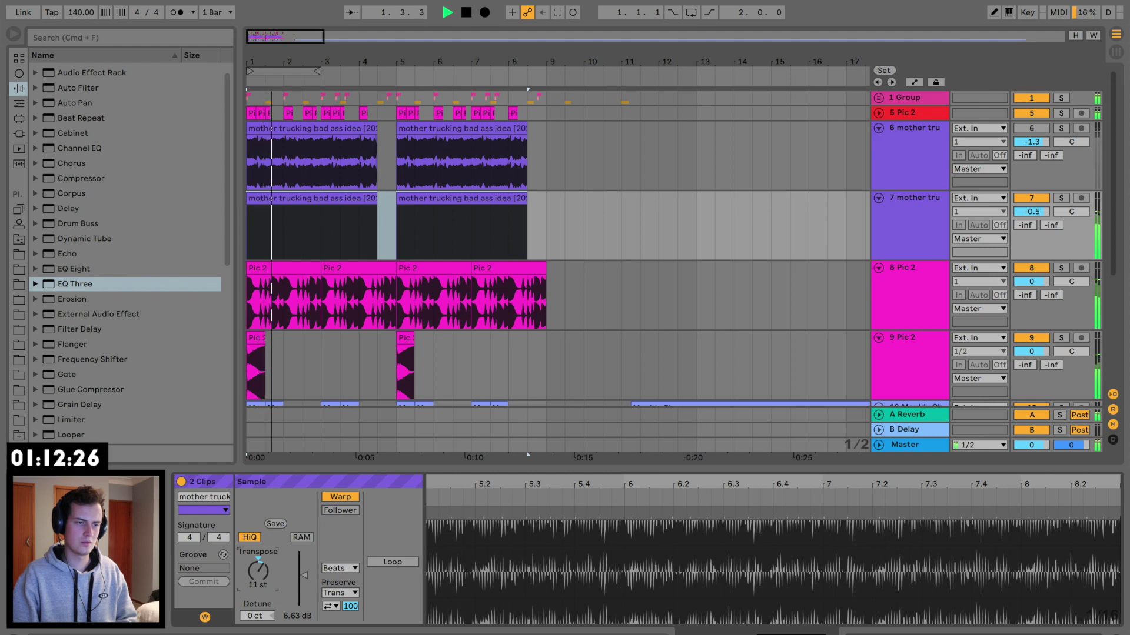
left_click(356, 568)
left_click(342, 615)
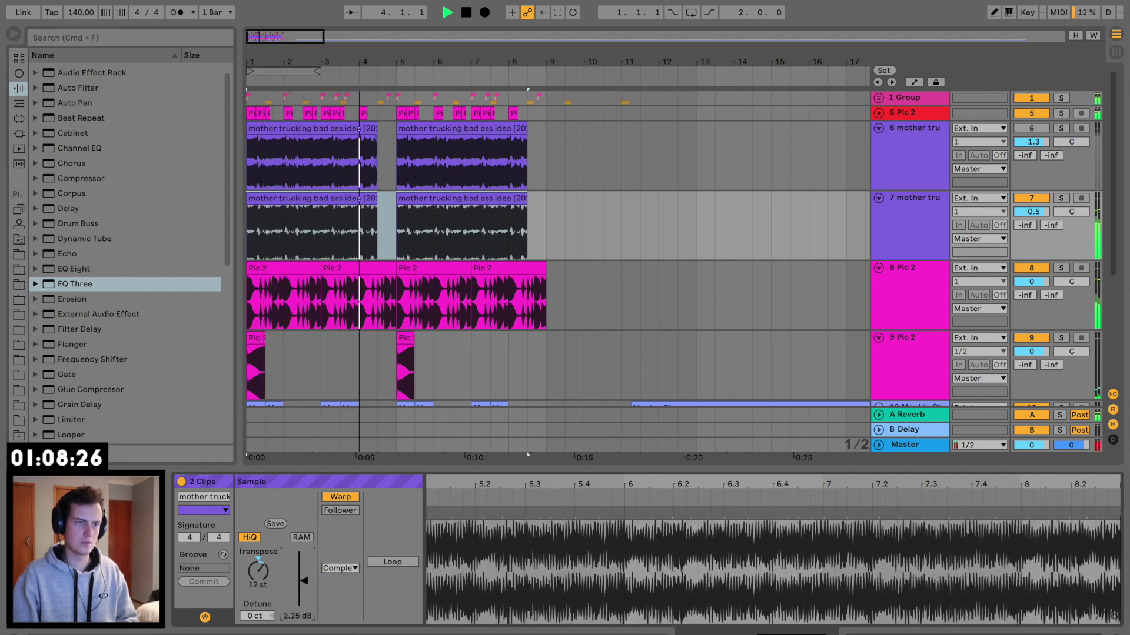
Switch track 6 back on and play the arrangement from bar 1.
double_click(904, 171)
key("space")
left_click(1026, 133)
left_click(1027, 130)
key("space")
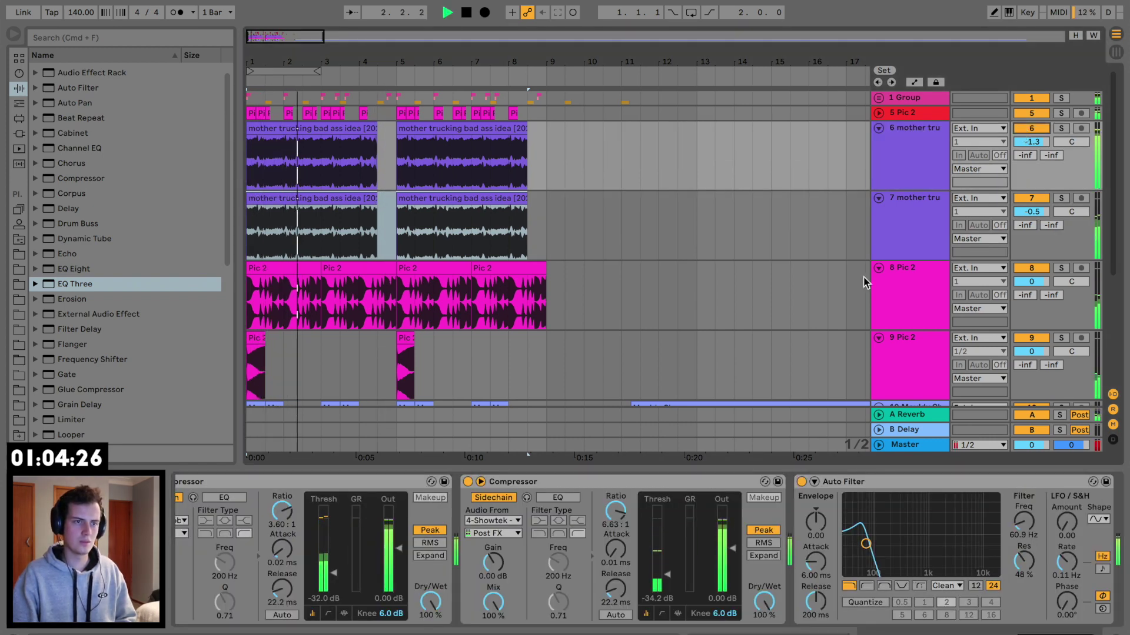
Compare the mix with track 10 Mouldy Cheese switched off and on, and lower its volume to -17.2 dB.
scroll(865, 283, "down", 5)
left_click(1045, 223)
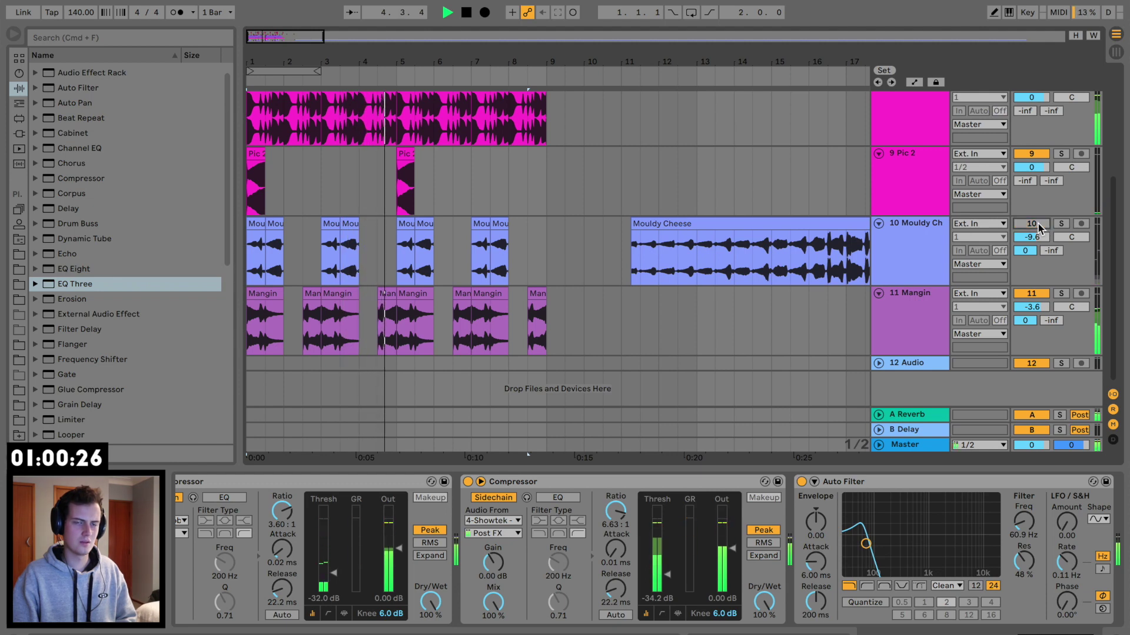
left_click(1037, 223)
left_click_drag(1039, 237, 1039, 262)
left_click_drag(536, 55, 536, 36)
scroll(492, 254, "up", 5)
scroll(492, 255, "down", 5)
key("space")
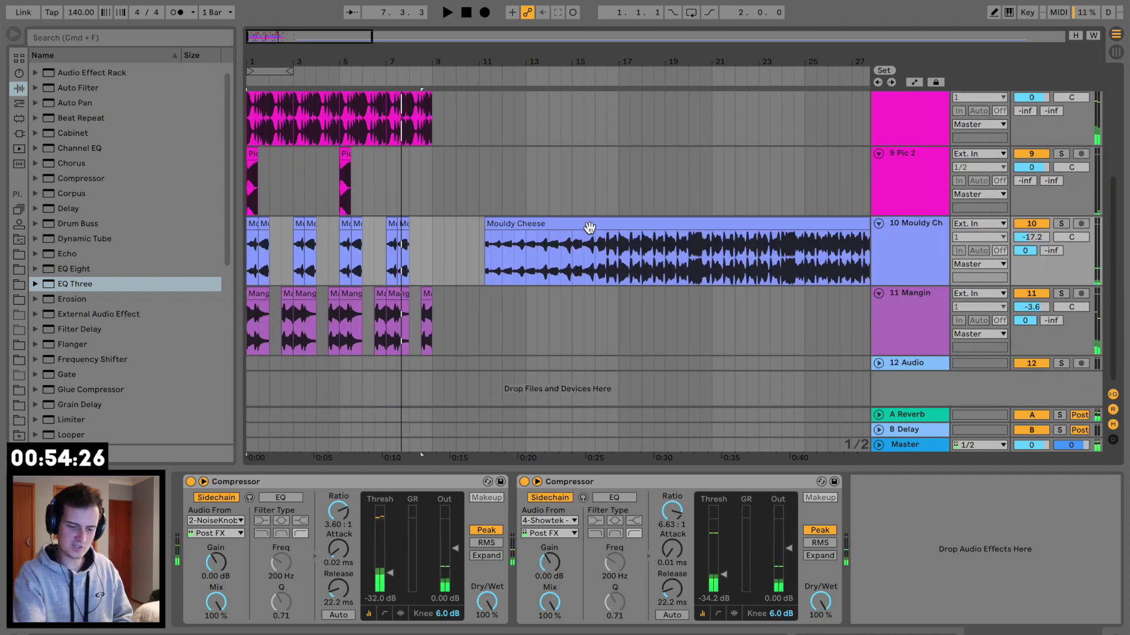
Move the sample start of the long Mouldy Cheese clip at bar 11 to the passage at about 2:44.6 while listening.
left_click(589, 227)
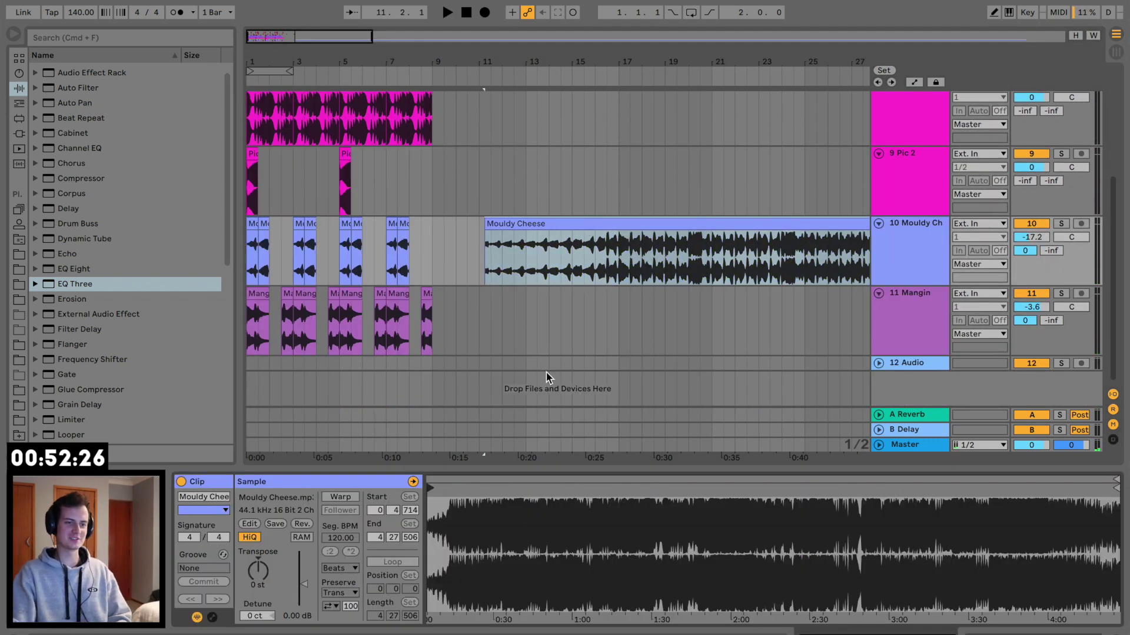
mouse_move(430, 489)
left_mouse_down()
mouse_move(853, 517)
mouse_move(841, 618)
left_mouse_up()
key("space")
mouse_move(824, 486)
left_mouse_down()
mouse_move(687, 490)
mouse_move(694, 503)
mouse_move(751, 501)
left_mouse_up()
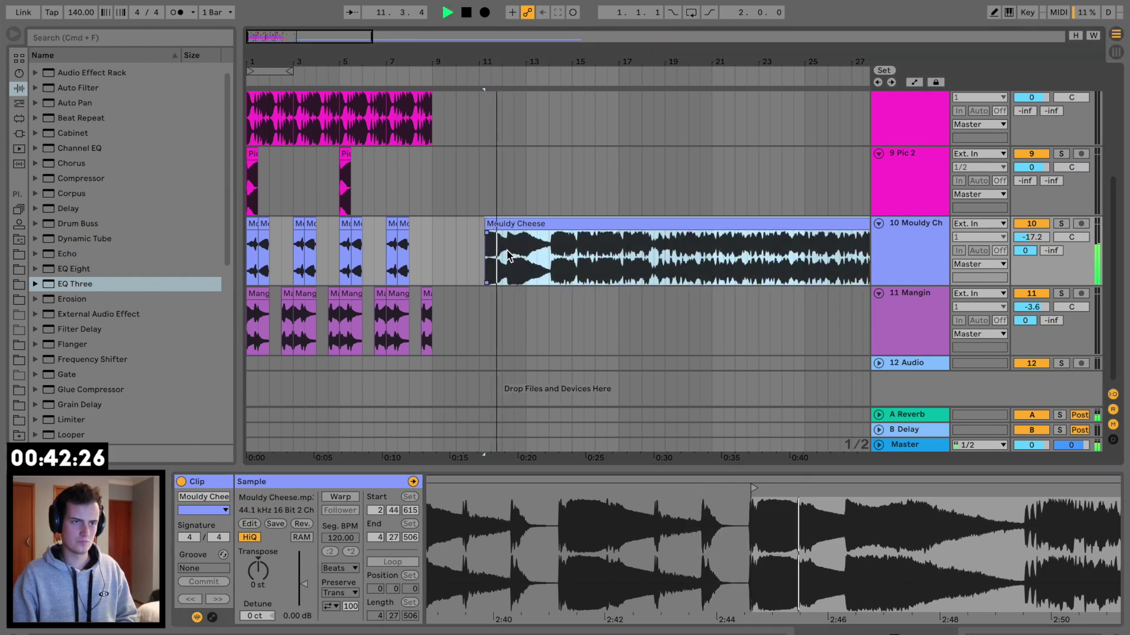
Split the long Mouldy Cheese clip at bar 12 and select the short piece before the split.
left_click(504, 241)
key("super+e")
left_click_drag(431, 61, 592, 62)
key("space")
left_click(783, 223)
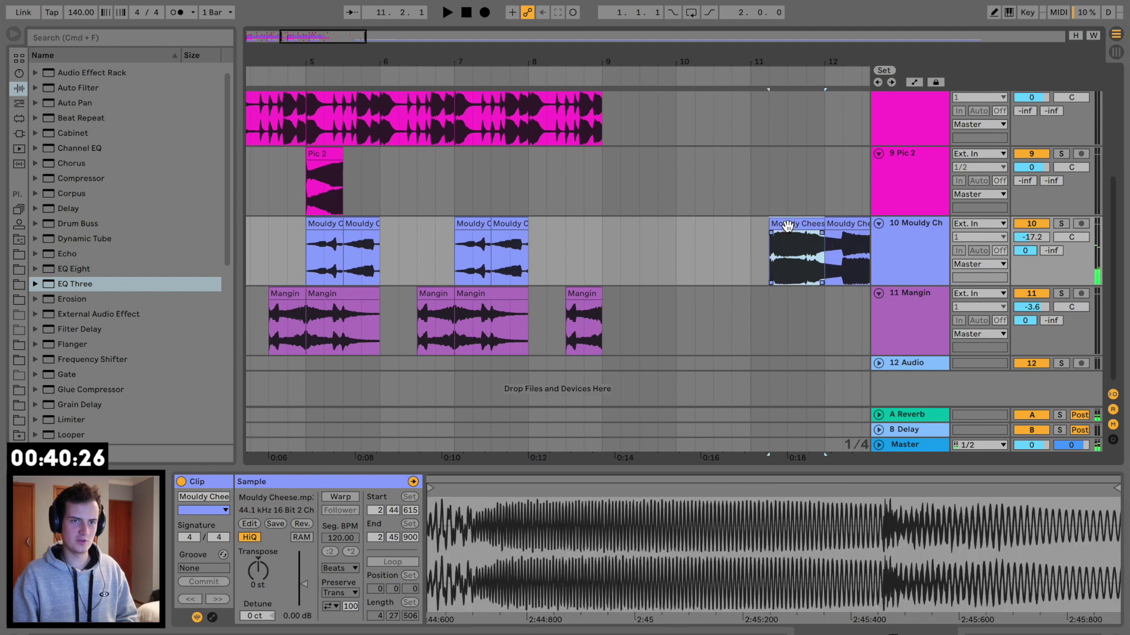
Insert an audio track below track 7 and paste the short Mouldy Cheese piece at bar 4.3.
scroll(496, 210, "up", 4)
scroll(495, 210, "left", 4)
left_click(504, 225)
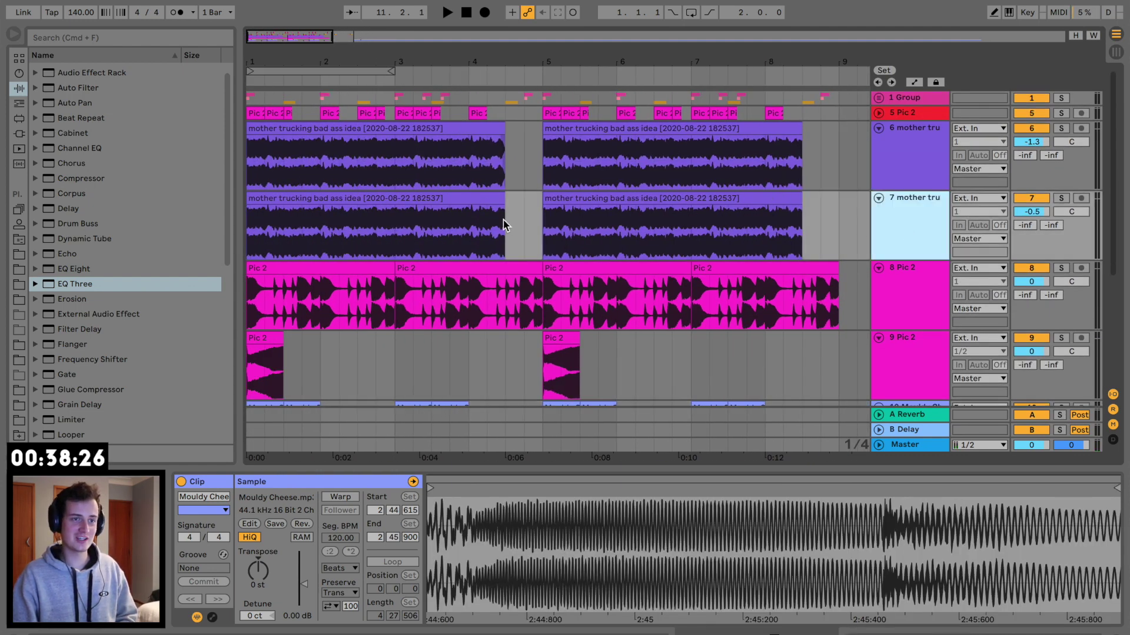
key("super+t")
key("super+v")
key("space")
key("space")
Move the pasted Mouldy Cheese piece into the gap before bar 5 on track 7 and play it.
left_click_drag(545, 272, 524, 199)
left_click(478, 245)
key("space")
left_click(526, 198)
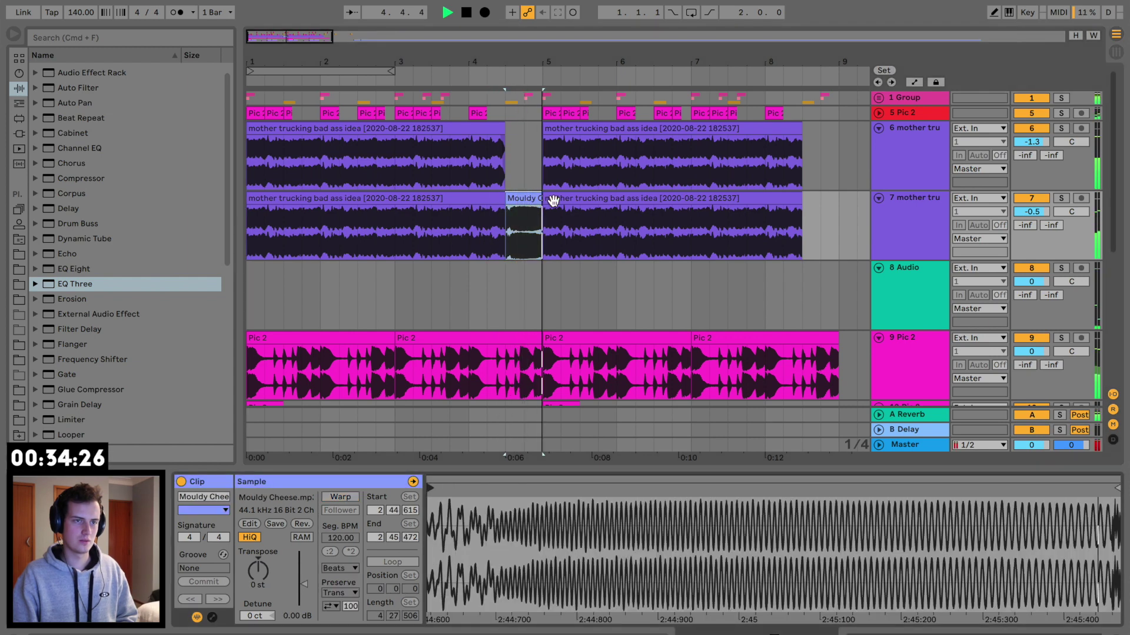
Copy a half-bar passage at bar 14.3 of the long Mouldy Cheese clip to bar 8.3 on track 7 and play it.
left_click_drag(574, 66, 403, 65)
key("space")
scroll(591, 271, "down", 3)
scroll(590, 272, "right", 4)
left_click_drag(597, 385, 616, 384)
scroll(453, 209, "up", 3)
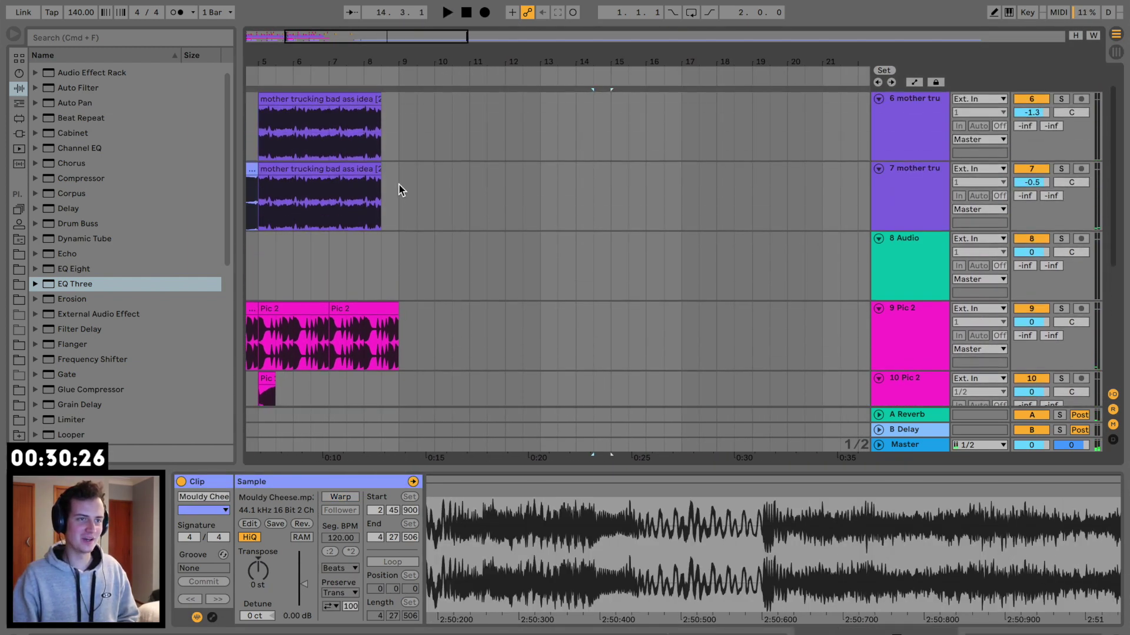
left_click(381, 188)
key("super+v")
key("space")
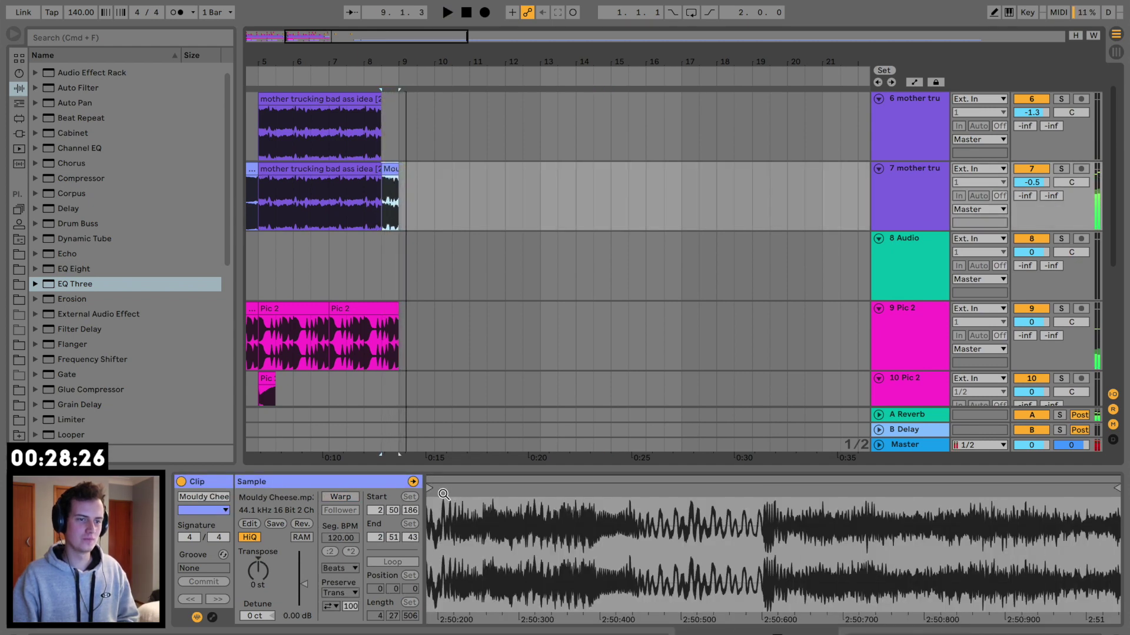
left_click_drag(438, 495, 484, 522)
key("space")
Check the sample settings of the Mangin and Mouldy Cheese clips on tracks 12 and 11.
scroll(461, 324, "down", 4)
scroll(461, 324, "left", 3)
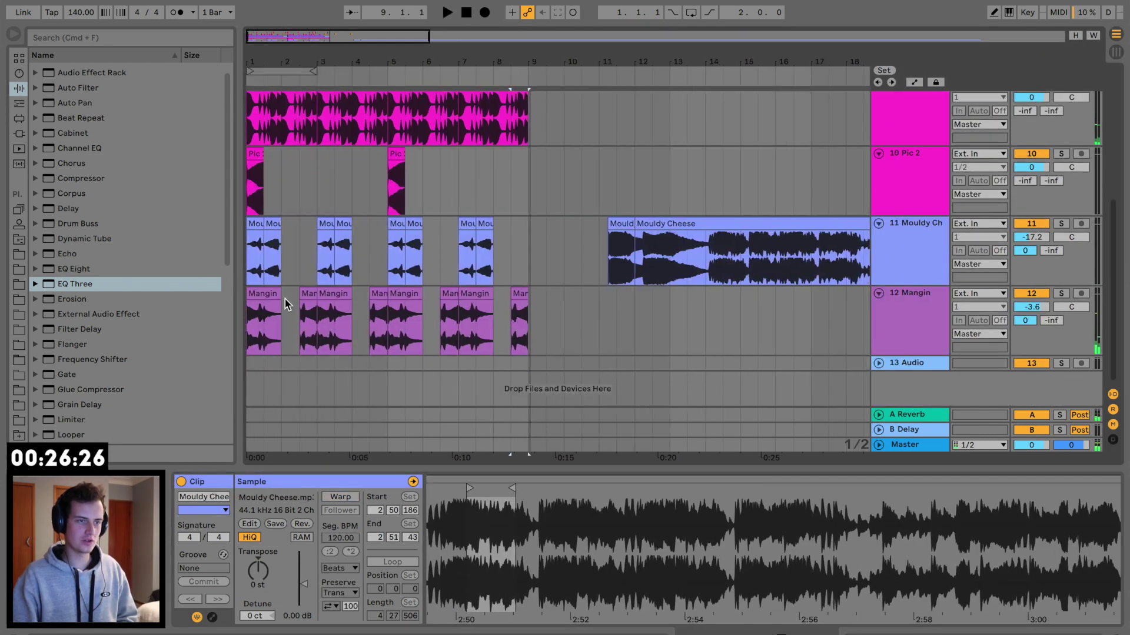
left_click(257, 295)
left_click(622, 225)
left_click(368, 224)
left_click(397, 224)
left_click(673, 223)
scroll(559, 242, "up", 8)
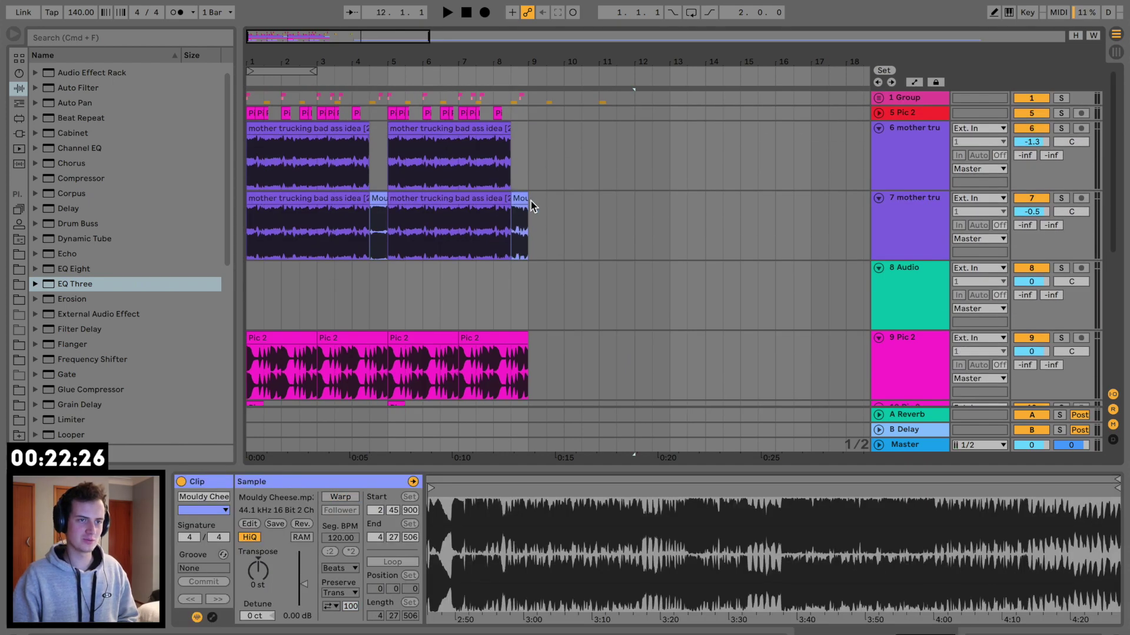
Transpose the Mouldy Cheese piece at bar 8.3 on track 7 to -4 st while playing it.
left_click(518, 200)
key("space")
left_click_drag(259, 594, 259, 604)
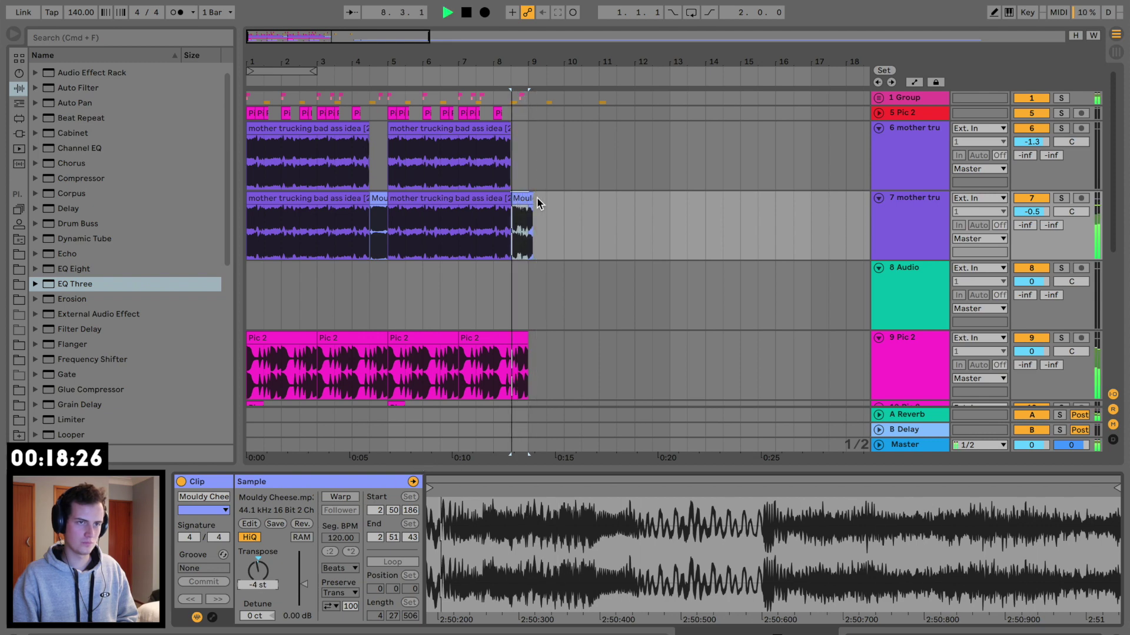
key("space")
left_click(270, 198)
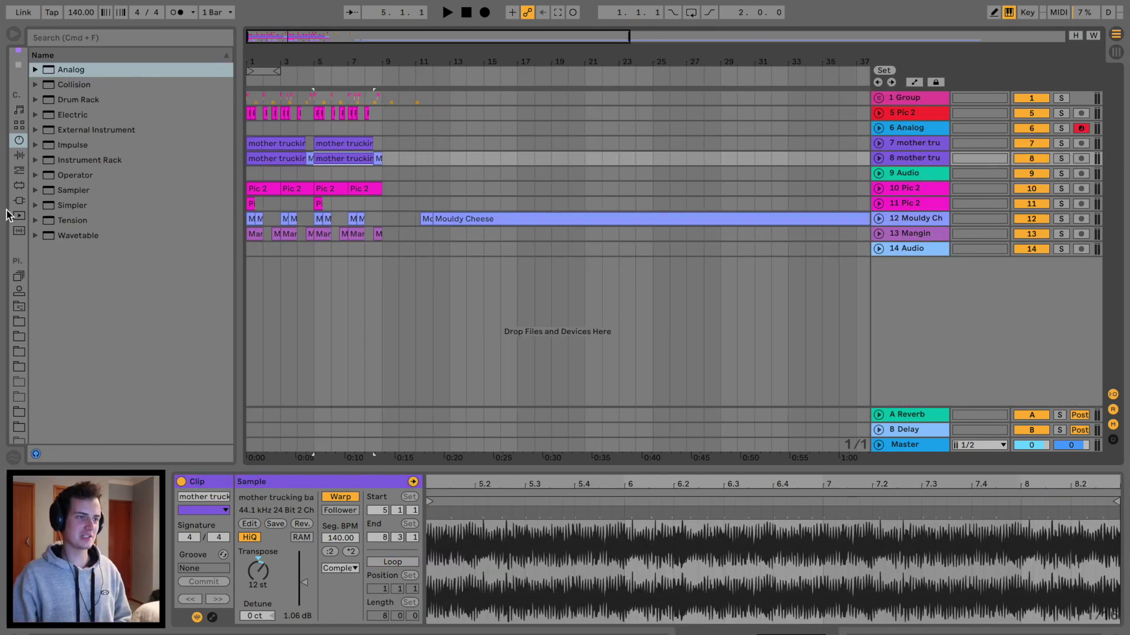
Load the iZotope Ozone 7 plug-in on the Master track and move its window so all modules are in view.
left_click(19, 201)
scroll(26, 209, "down", 3)
left_click_drag(103, 327, 483, 453)
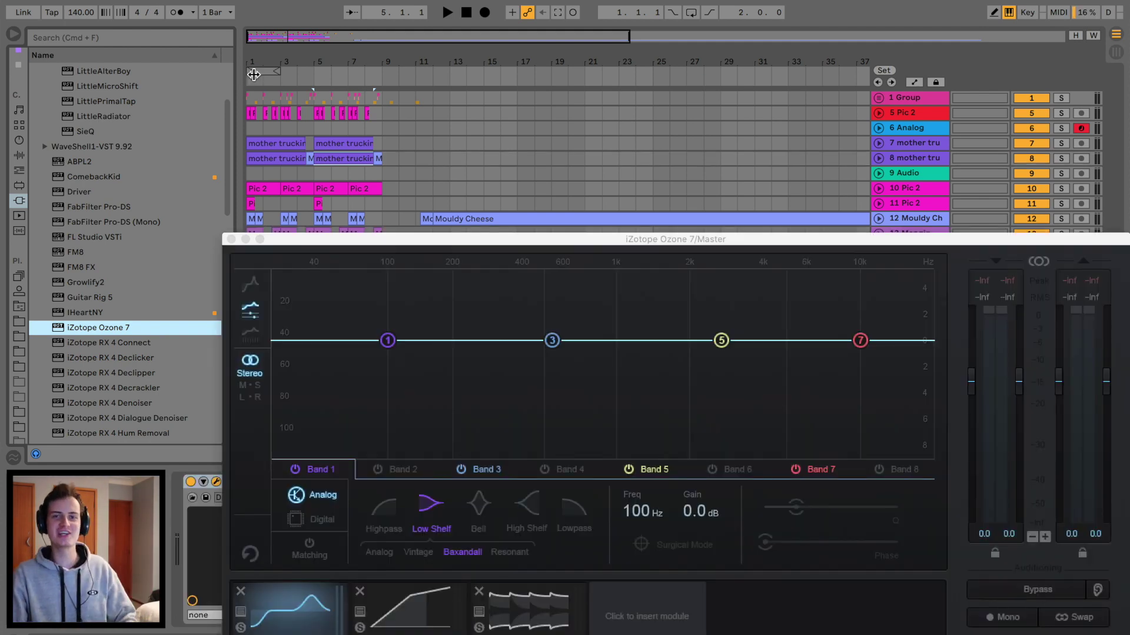
left_click_drag(433, 239, 439, 114)
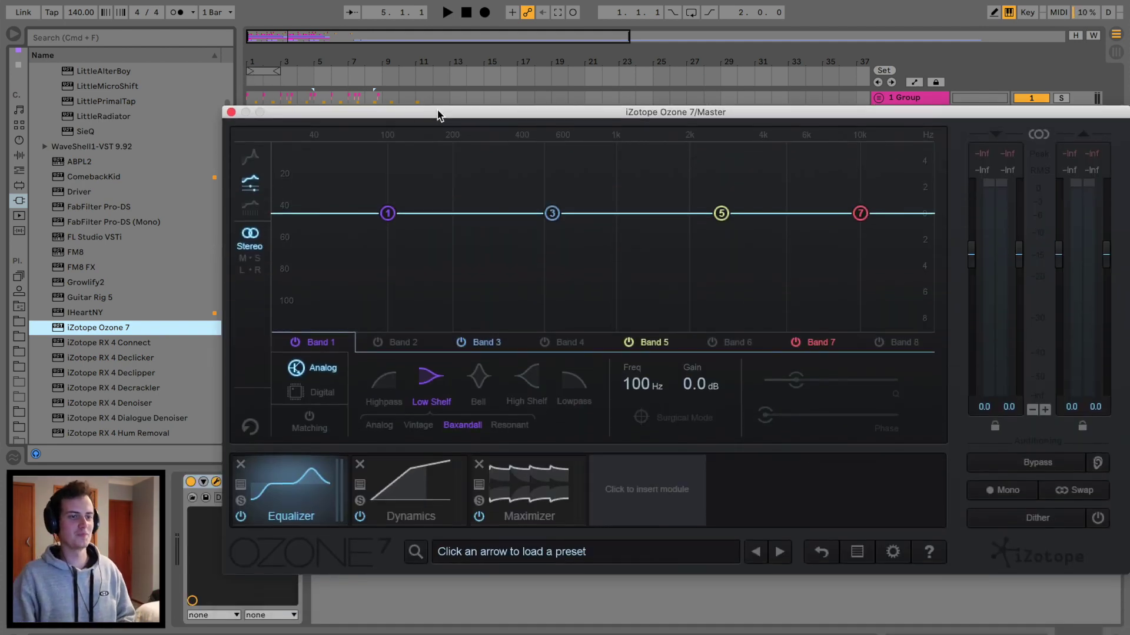
Remove the Equalizer and Dynamics modules from Ozone 7 and set the Maximizer to IRC IV.
left_click(241, 463)
left_click(240, 464)
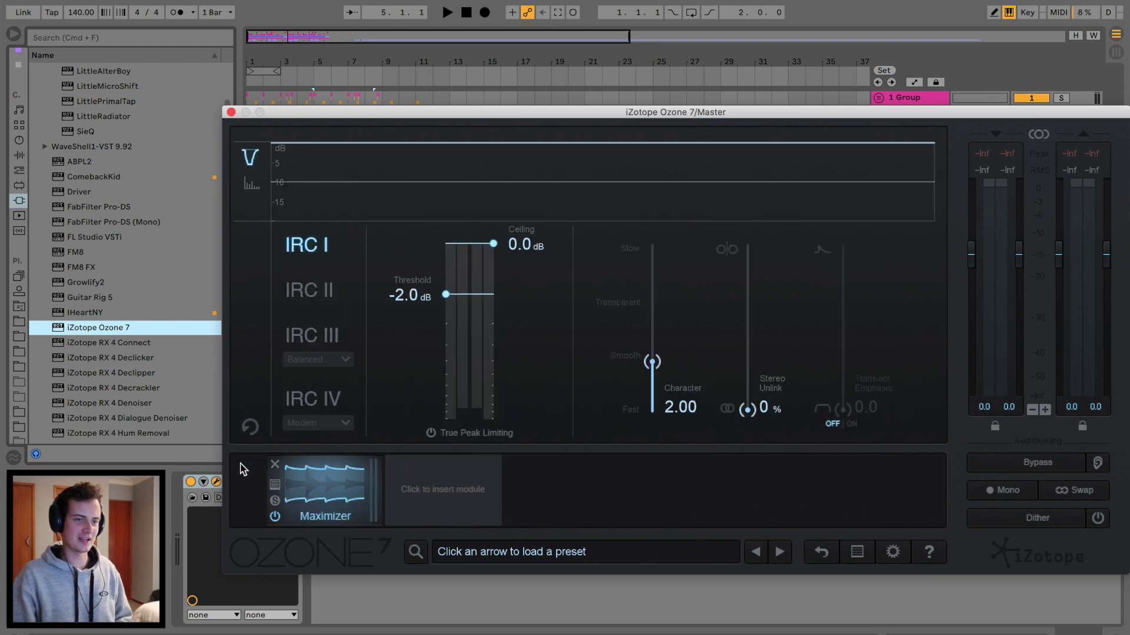
left_click(305, 402)
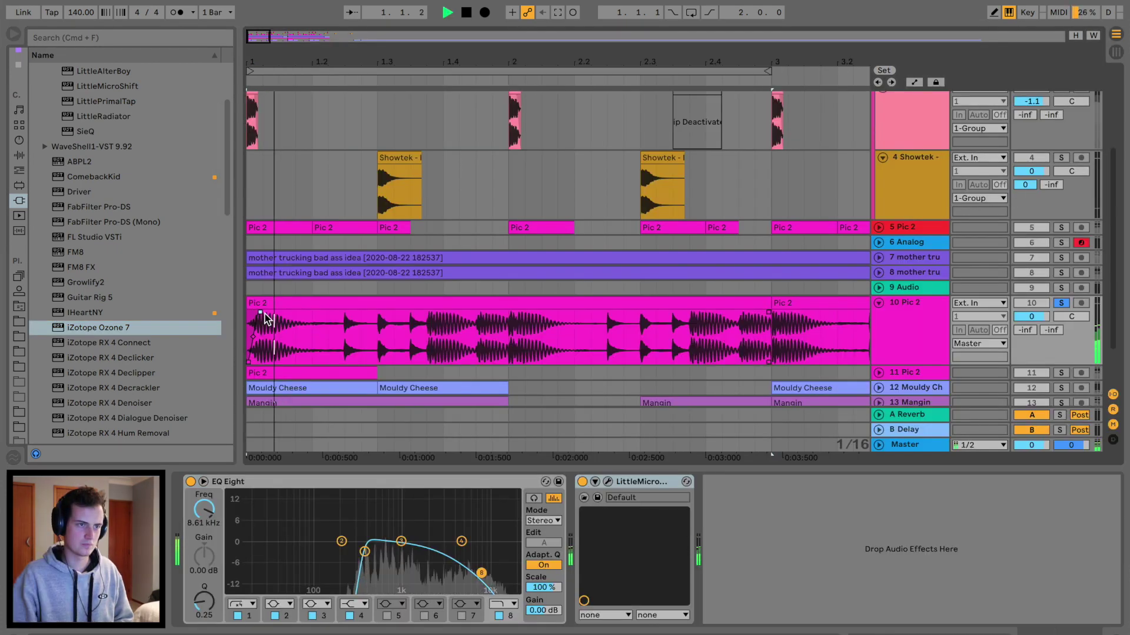
Split the Pic 2 clip on track 10 at bar 2 and give the pieces at bars 2 and 3 short fade-ins.
left_click(502, 332)
key("super+e")
key("space")
left_click_drag(510, 312, 529, 313)
key("space")
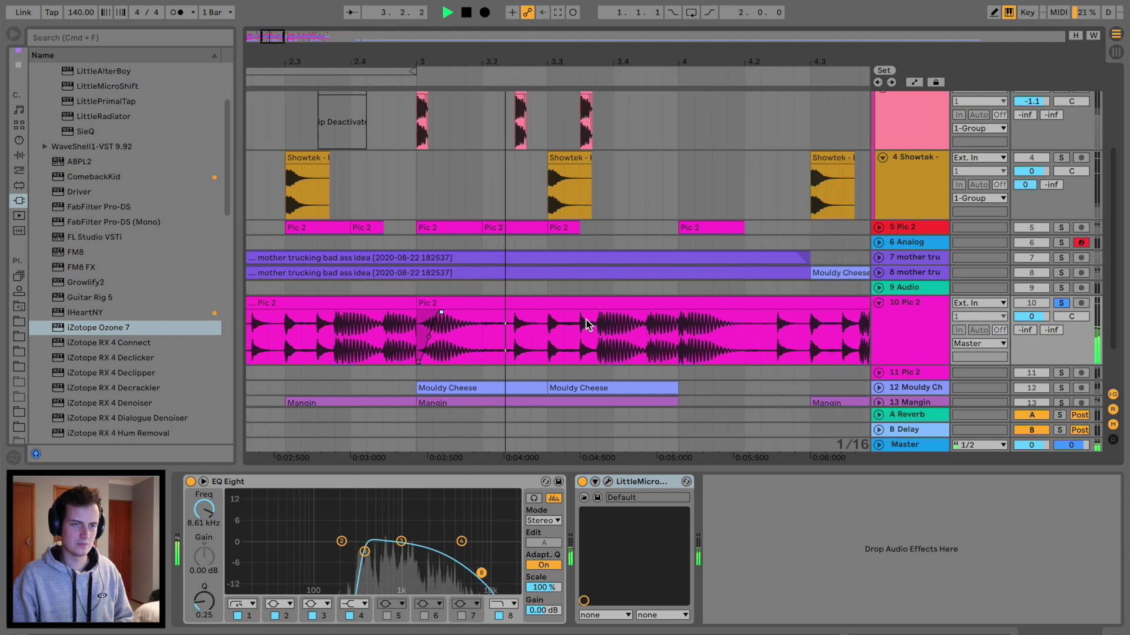
Split the track 10 Pic 2 clip at bar 4 and add short fade-ins at bars 4 and 5.
left_click(600, 340)
key("super+e")
key("space")
left_click_drag(603, 312, 616, 312)
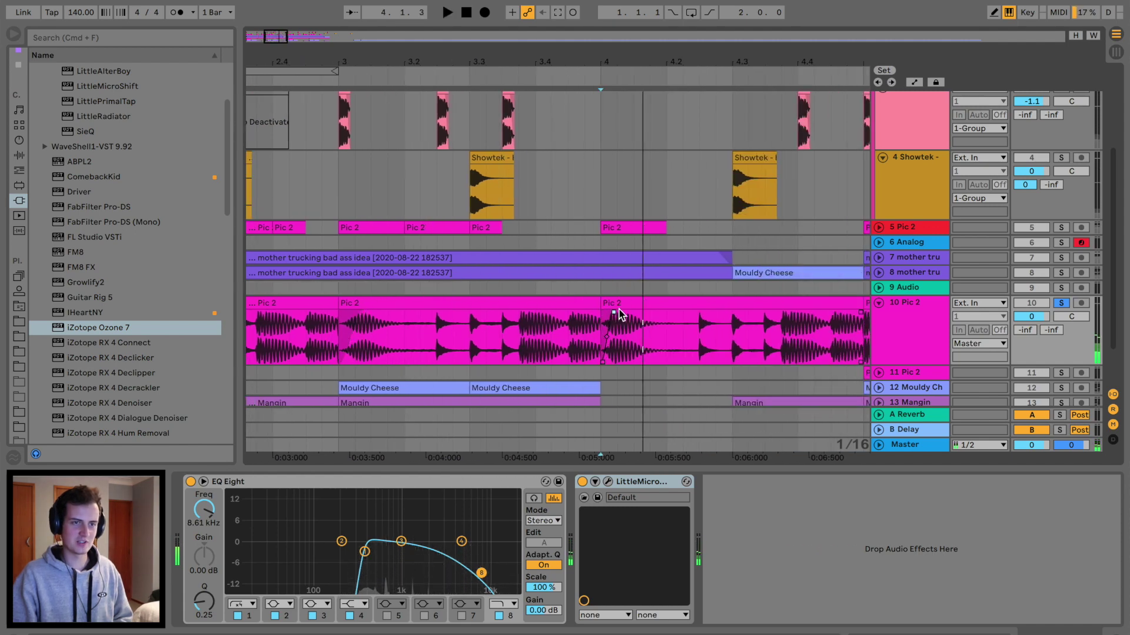
scroll(614, 344, "right", 3)
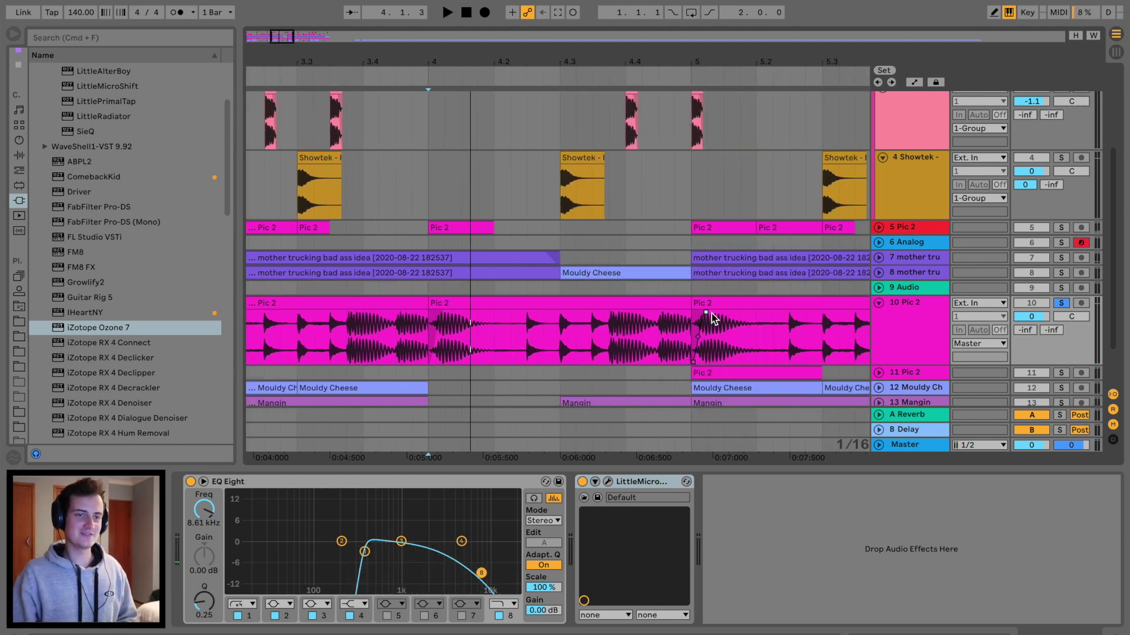
Split the track 10 Pic 2 clips at bars 6 and 8 and give the pieces from bar 6 onward short fade-ins.
key("space")
left_click(700, 332)
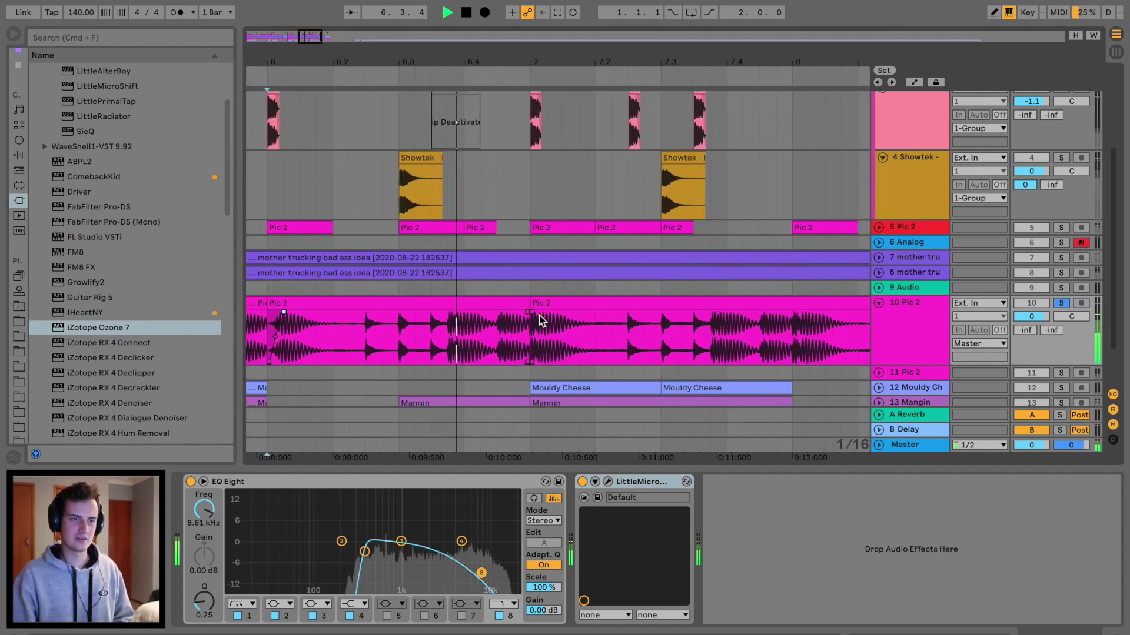
left_click(580, 327)
key("super+e")
key("space")
Play the arrangement from the start and set the volume of track 7 to -4.6 dB.
scroll(591, 269, "down", 5)
scroll(399, 194, "up", 5)
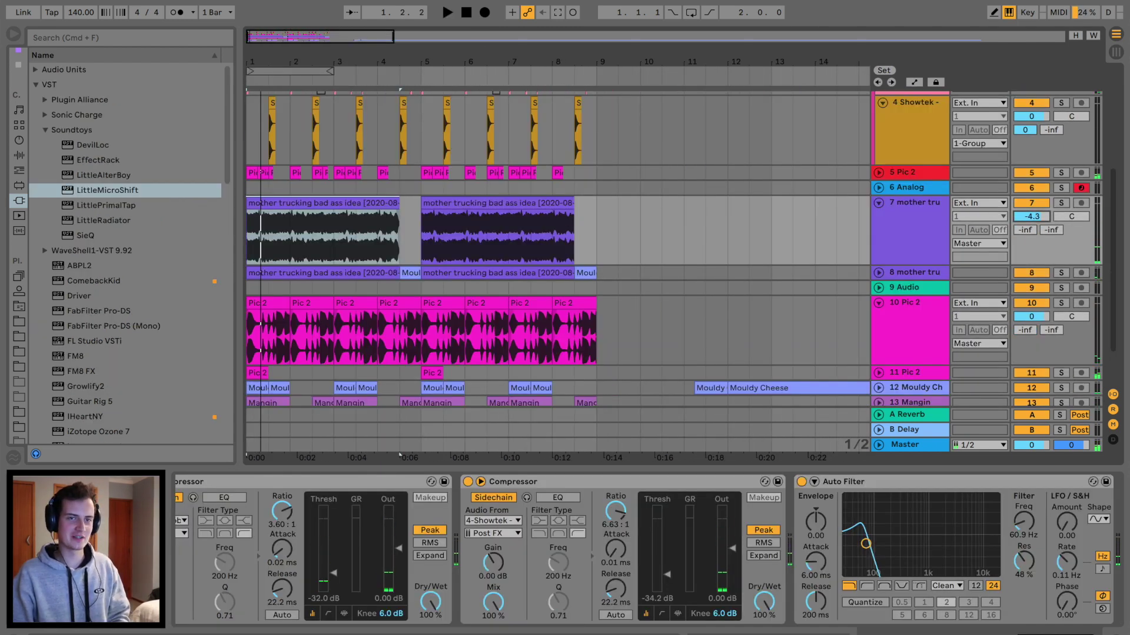
key("space")
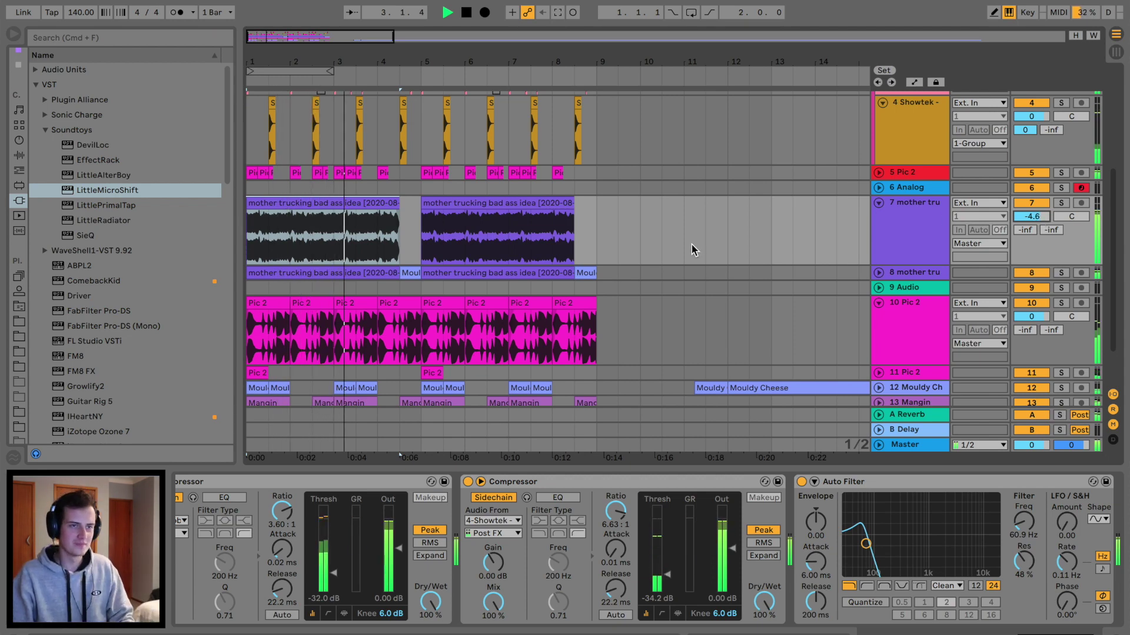
Loop the eight bars from bar 1 to bar 9 and fold the drum group on track 1.
left_click_drag(598, 242, 166, 234)
key("super+l")
scroll(600, 270, "up", 5)
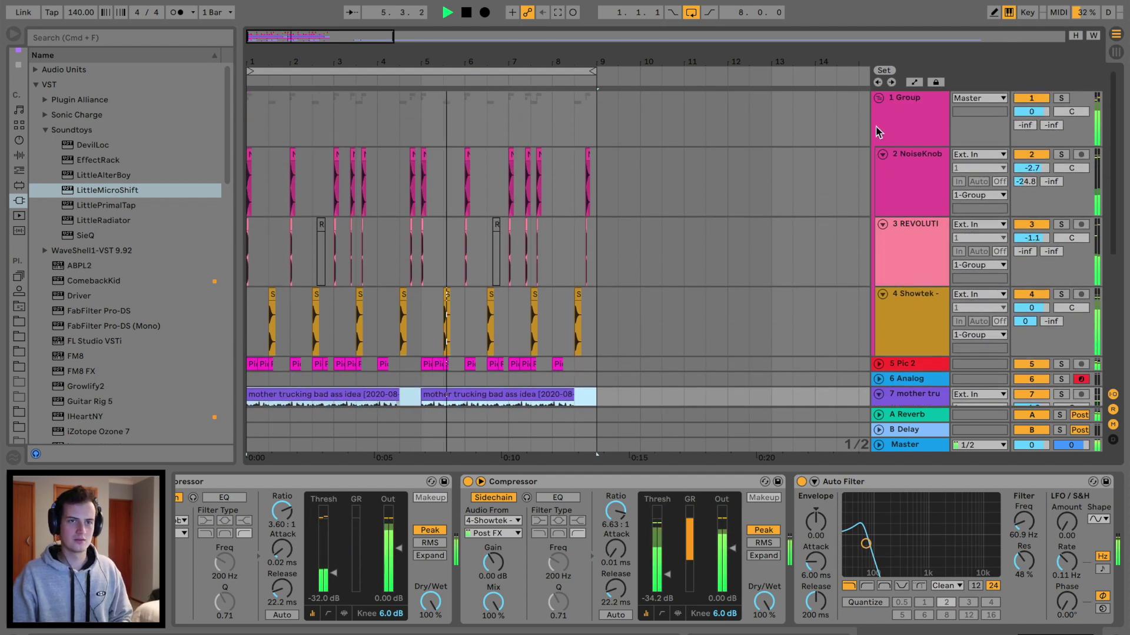
left_click(879, 99)
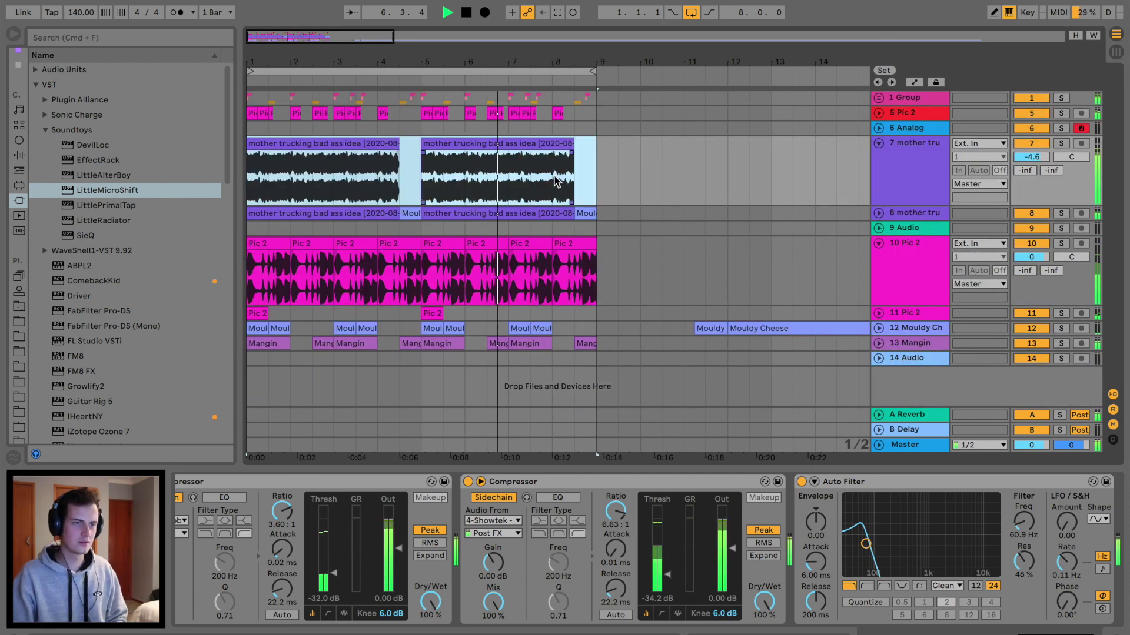
Add a new audio track 15, place a Pic 2 clip at bar 39 and extend it to reveal the full song.
left_click_drag(472, 58, 471, 34)
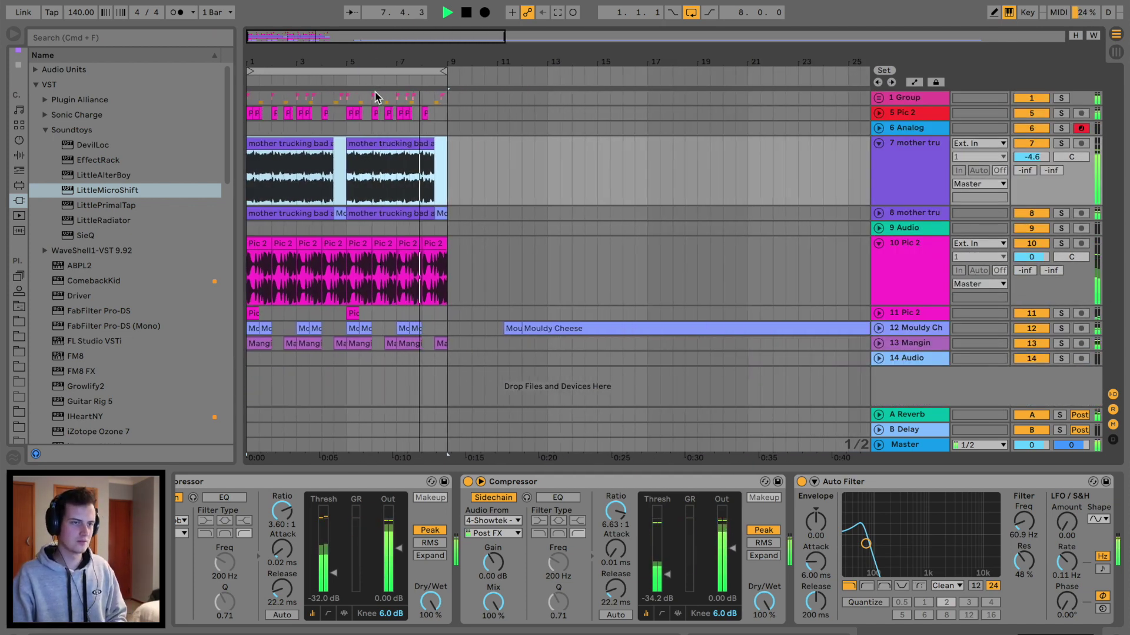
left_click_drag(436, 67, 408, 69)
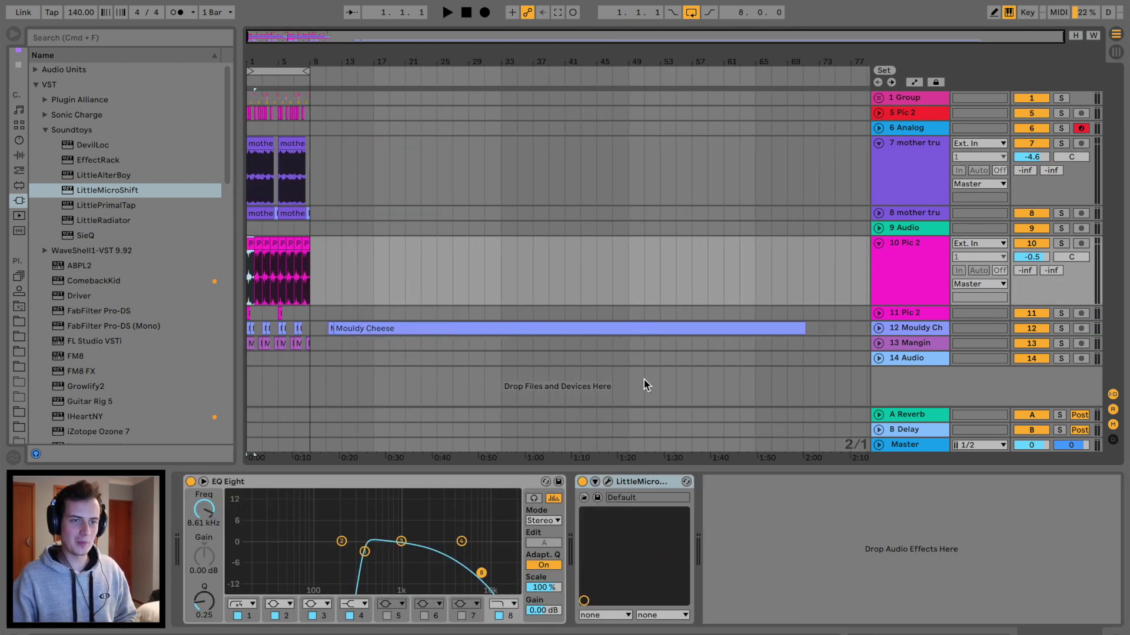
left_click(644, 358)
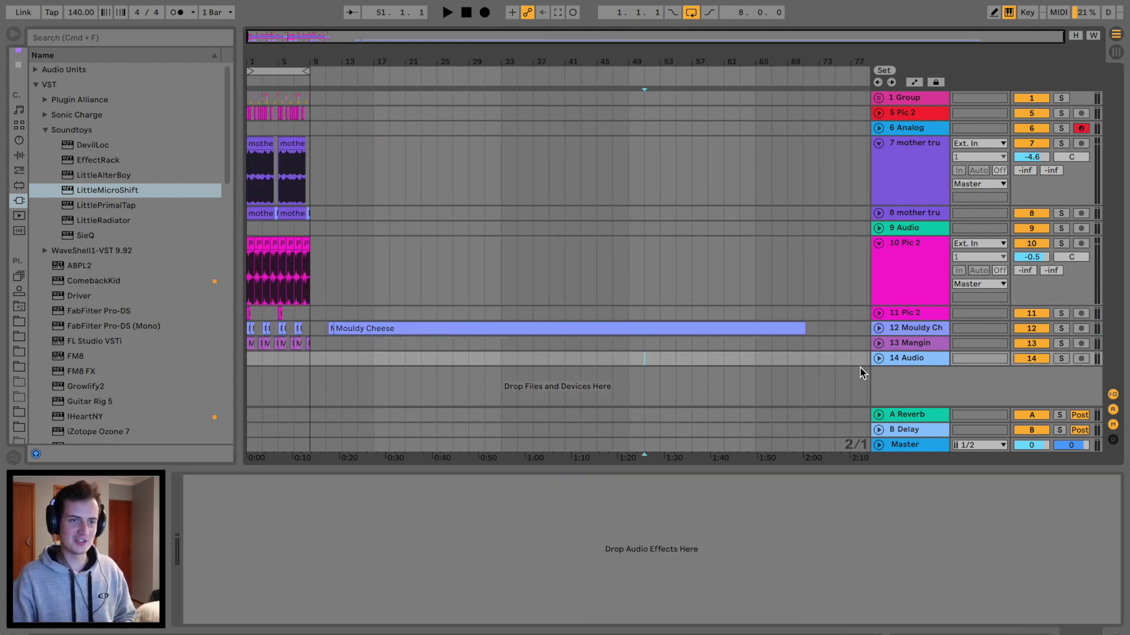
key("super+t")
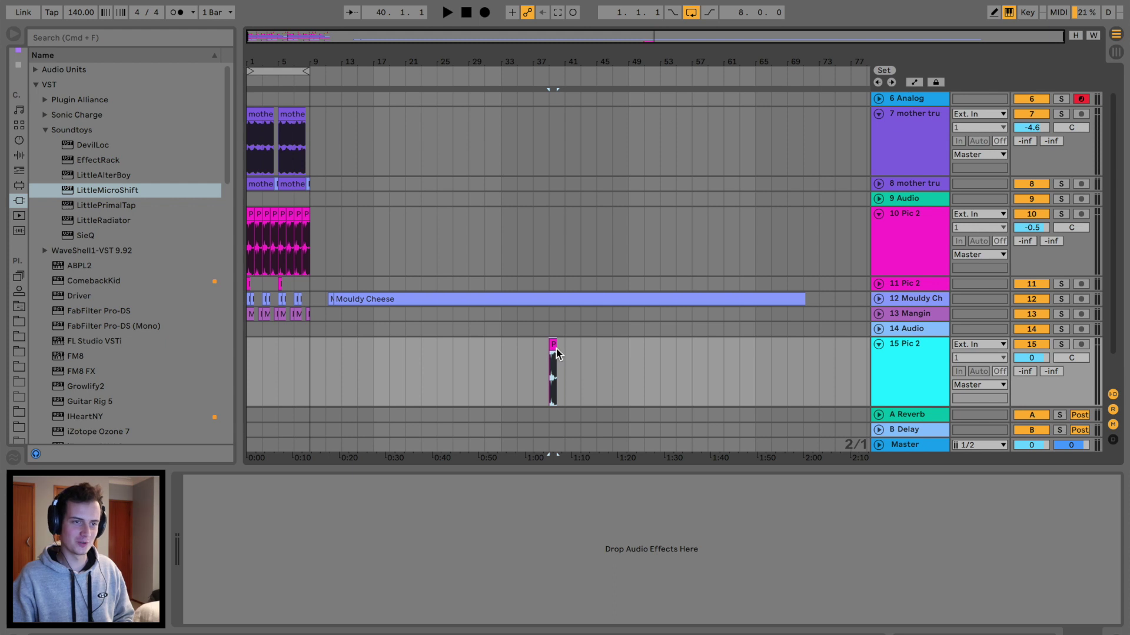
left_click_drag(552, 346, 1124, 365)
key("space")
left_click(752, 389)
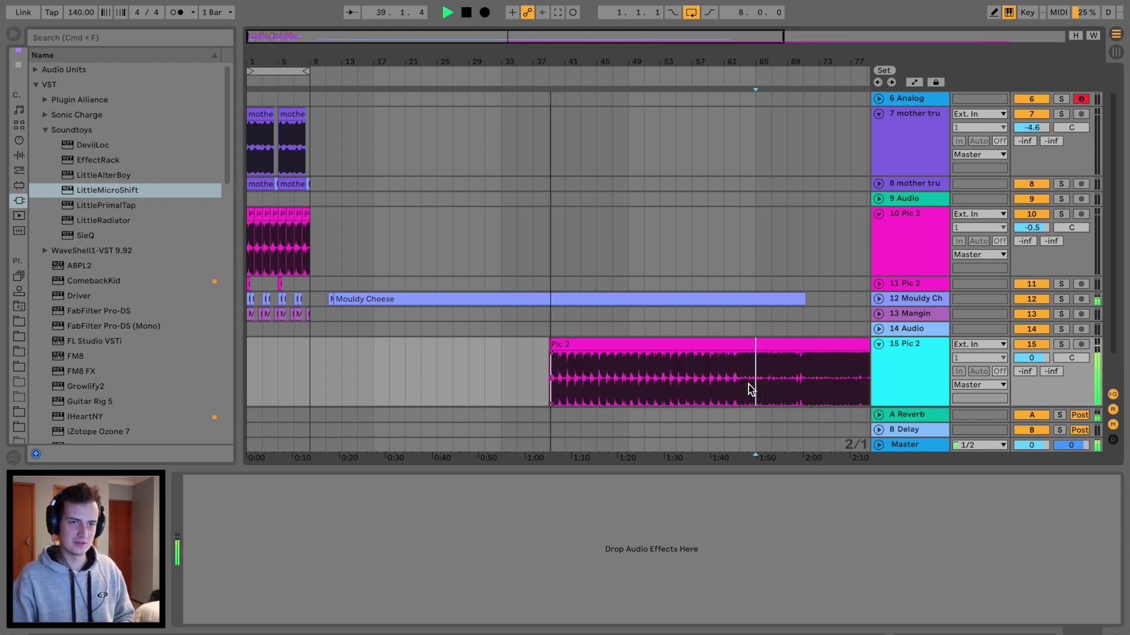
left_click(915, 447)
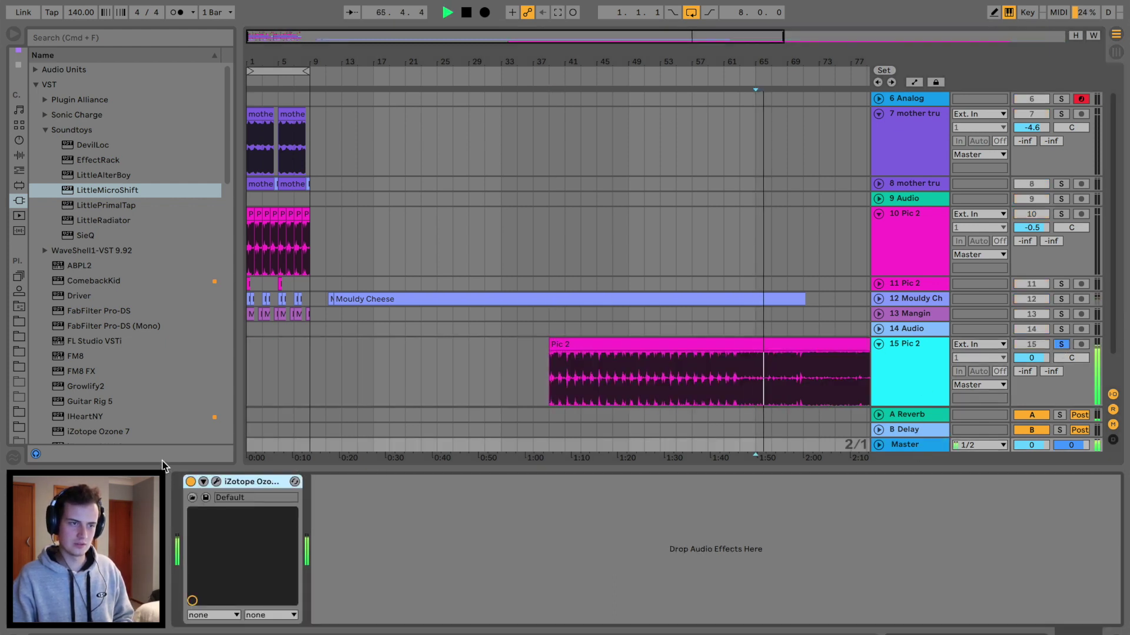
left_click_drag(247, 453, 0, 452)
left_click(565, 377)
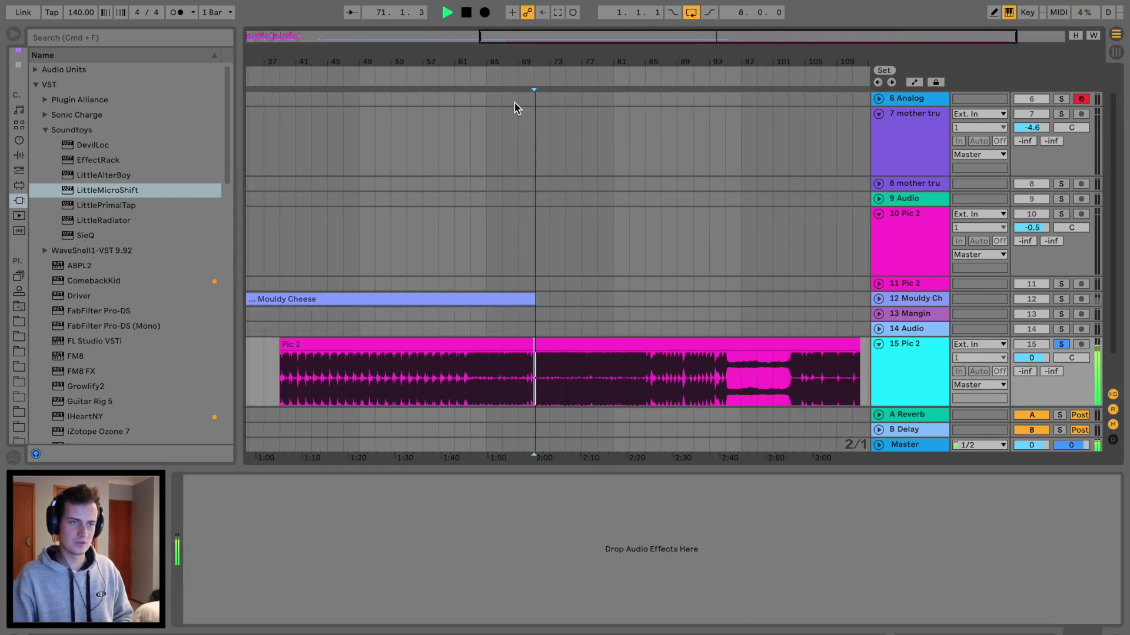
Set the clip gain of the full Pic 2 song on track 15 to -2.50 dB while it plays.
left_click_drag(529, 63, 529, 212)
double_click(722, 342)
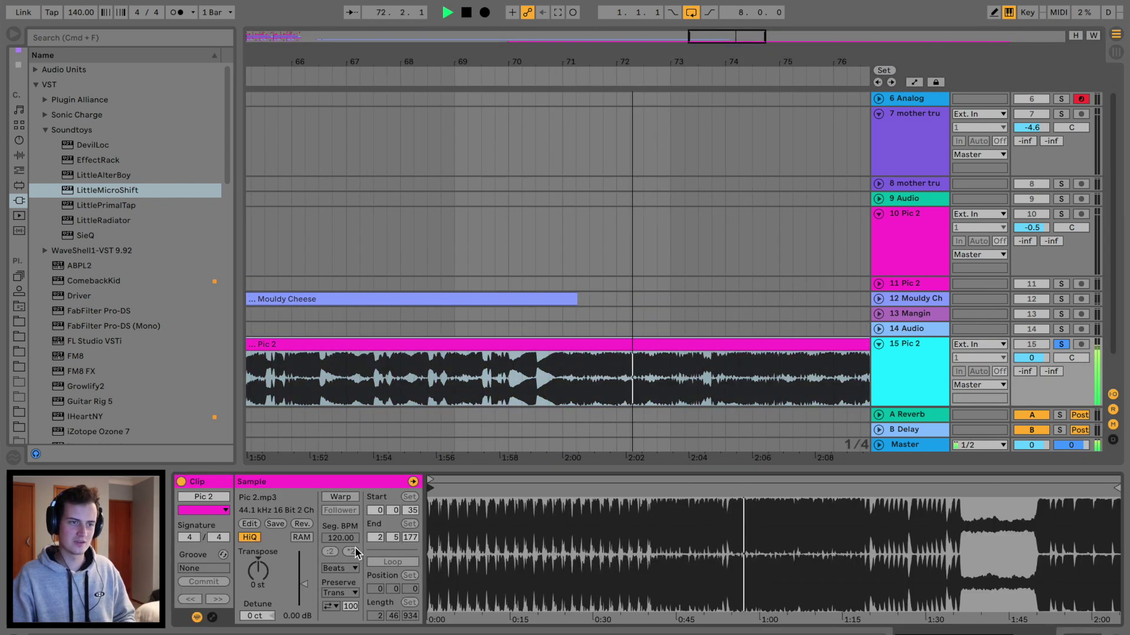
left_click_drag(303, 580, 303, 586)
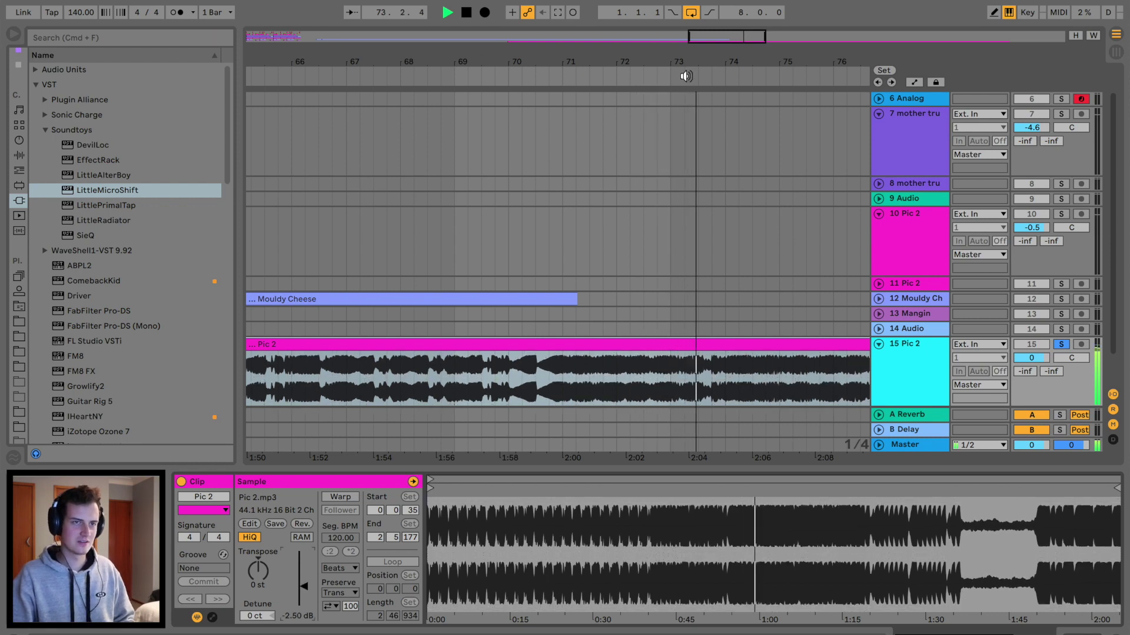
left_click_drag(700, 65, 699, 24)
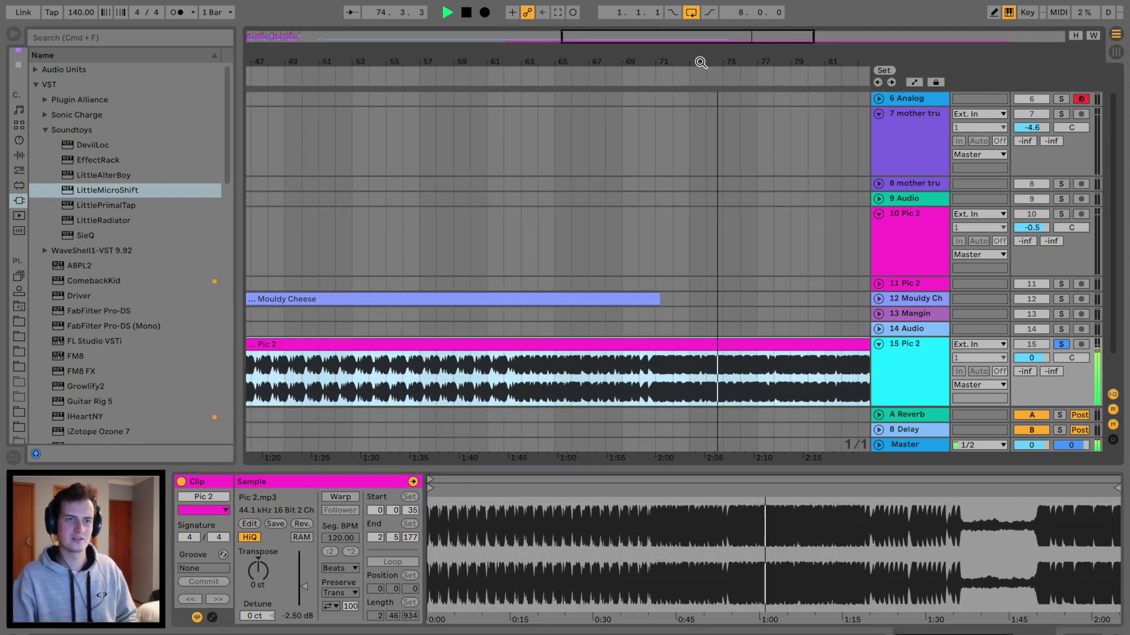
left_click_drag(700, 63, 701, 57)
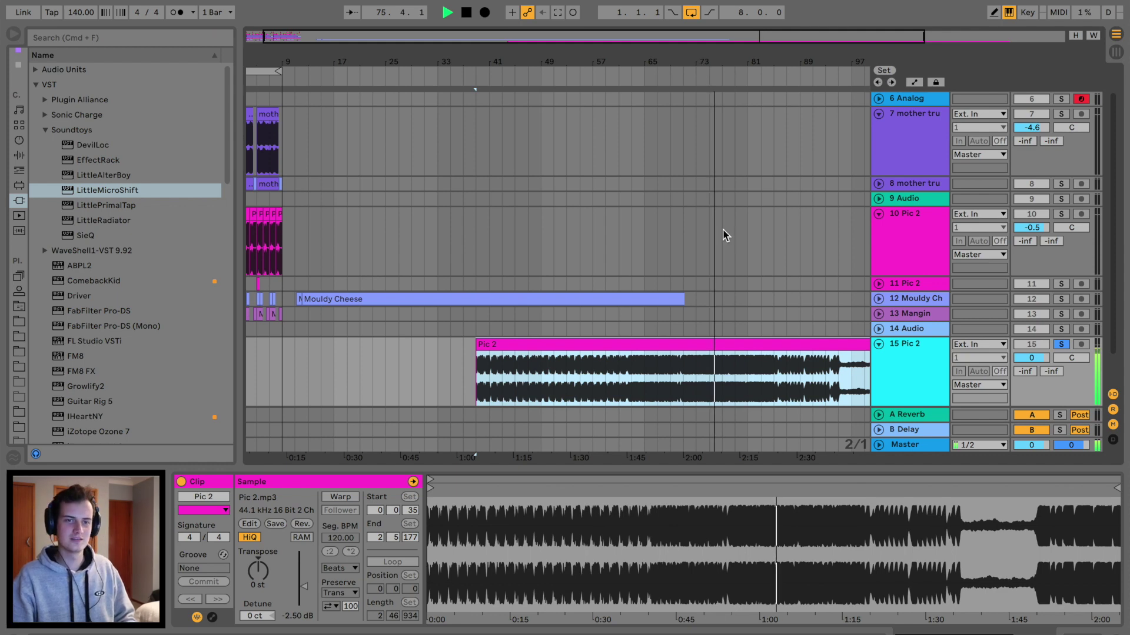
scroll(720, 230, "right", 3)
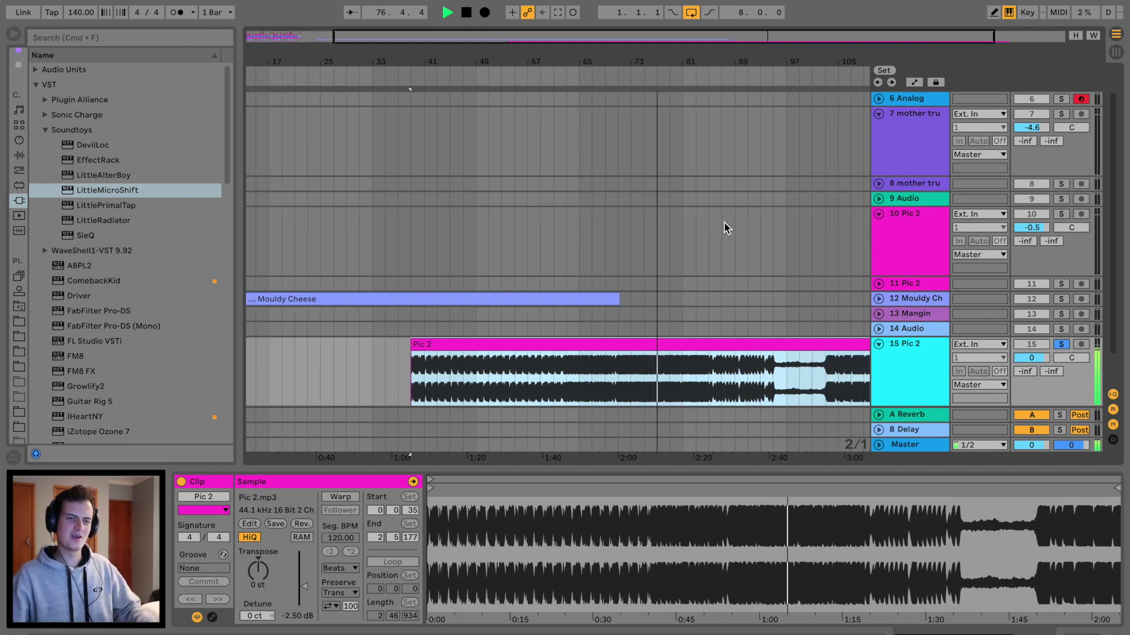